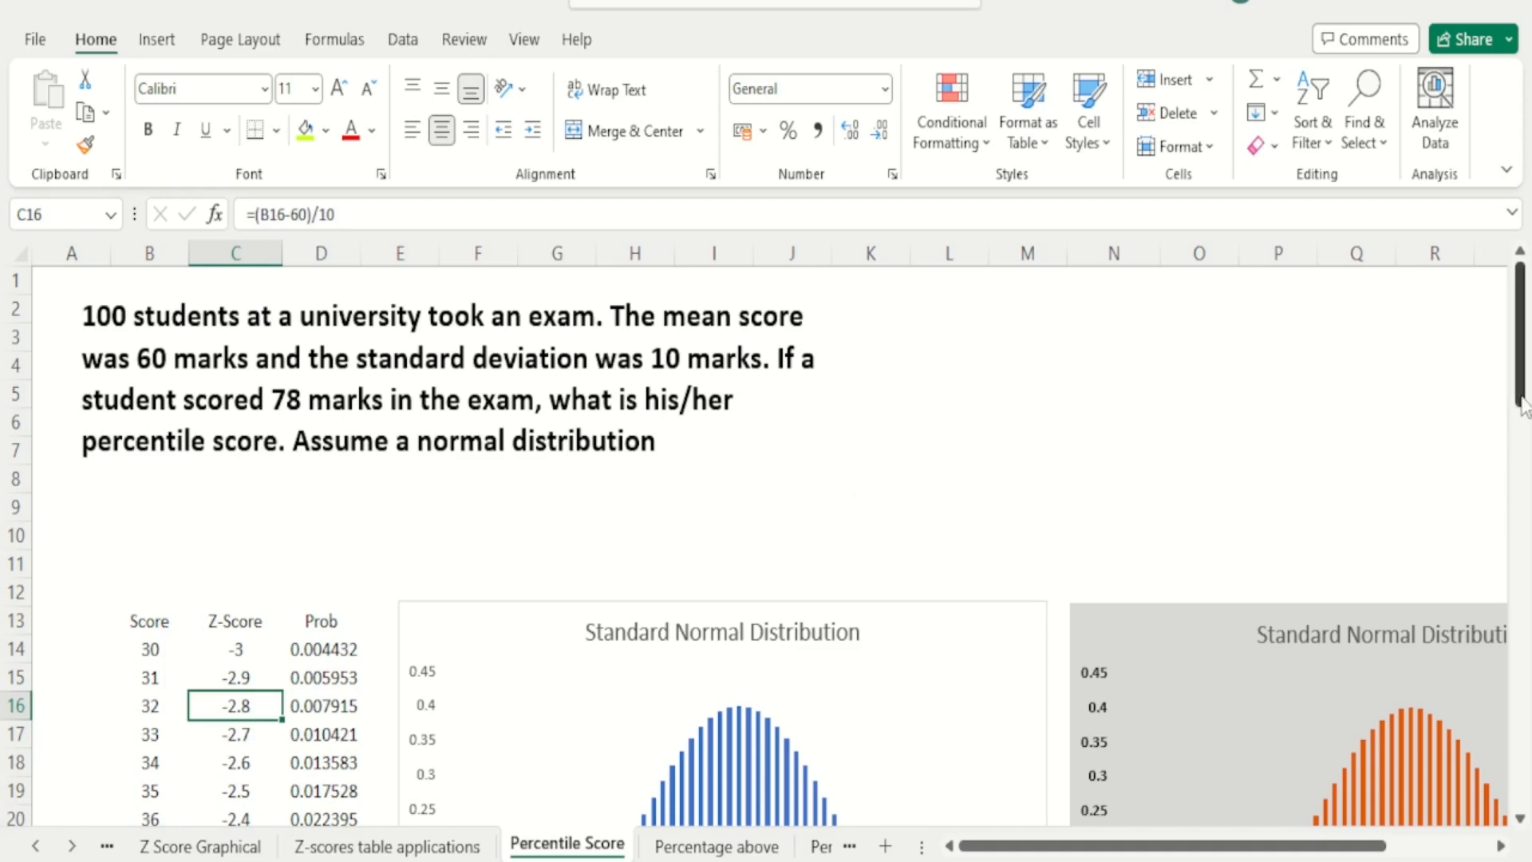
Step: Examine the formula behind the first score in B14 and its neighbouring z-score on the Percentile Score sheet
drag(1524, 405, 1523, 435)
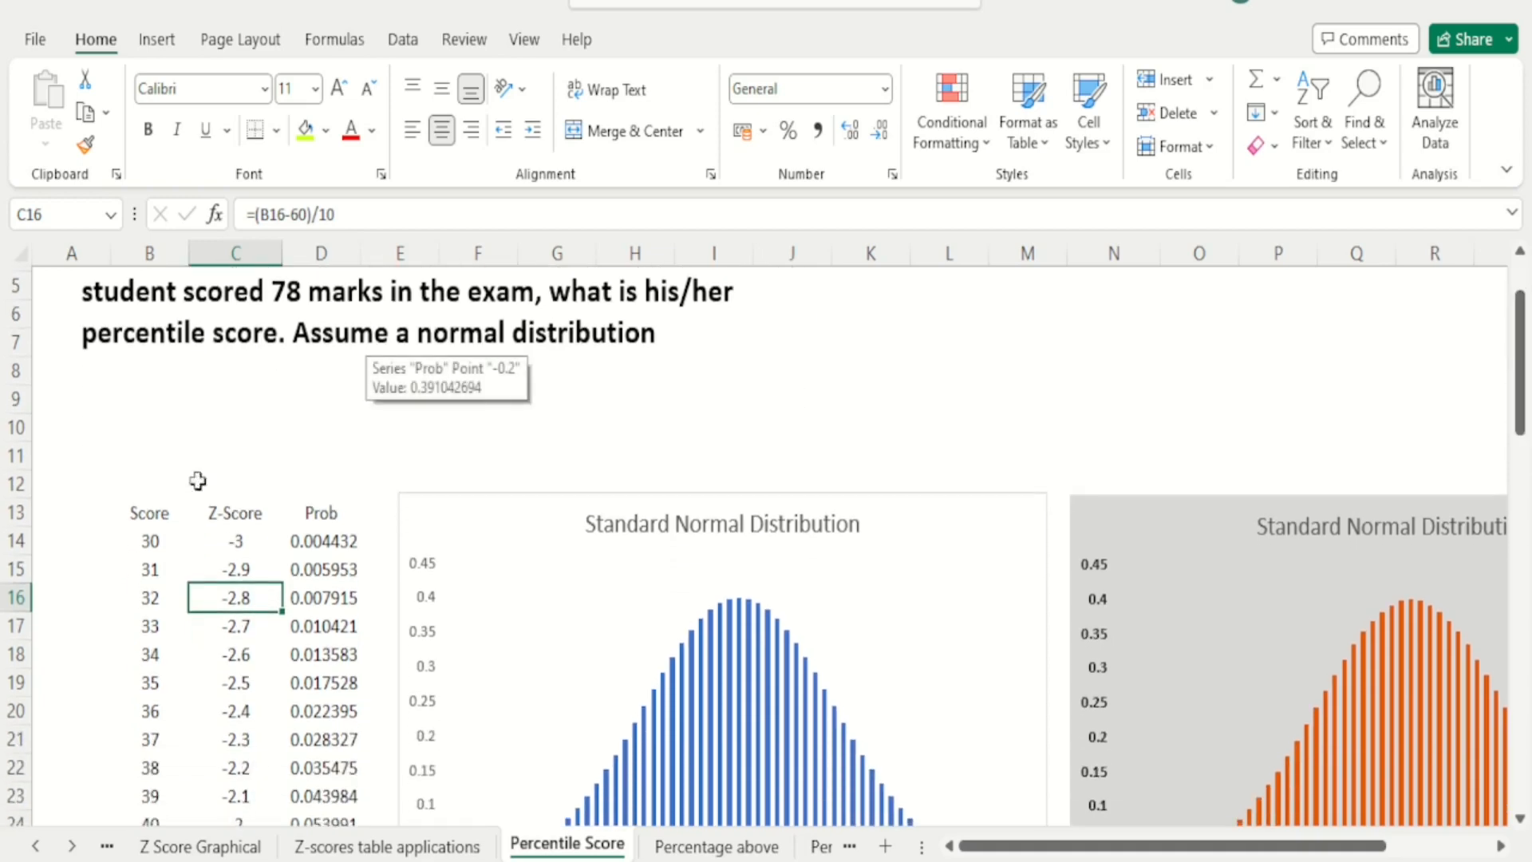
click(148, 540)
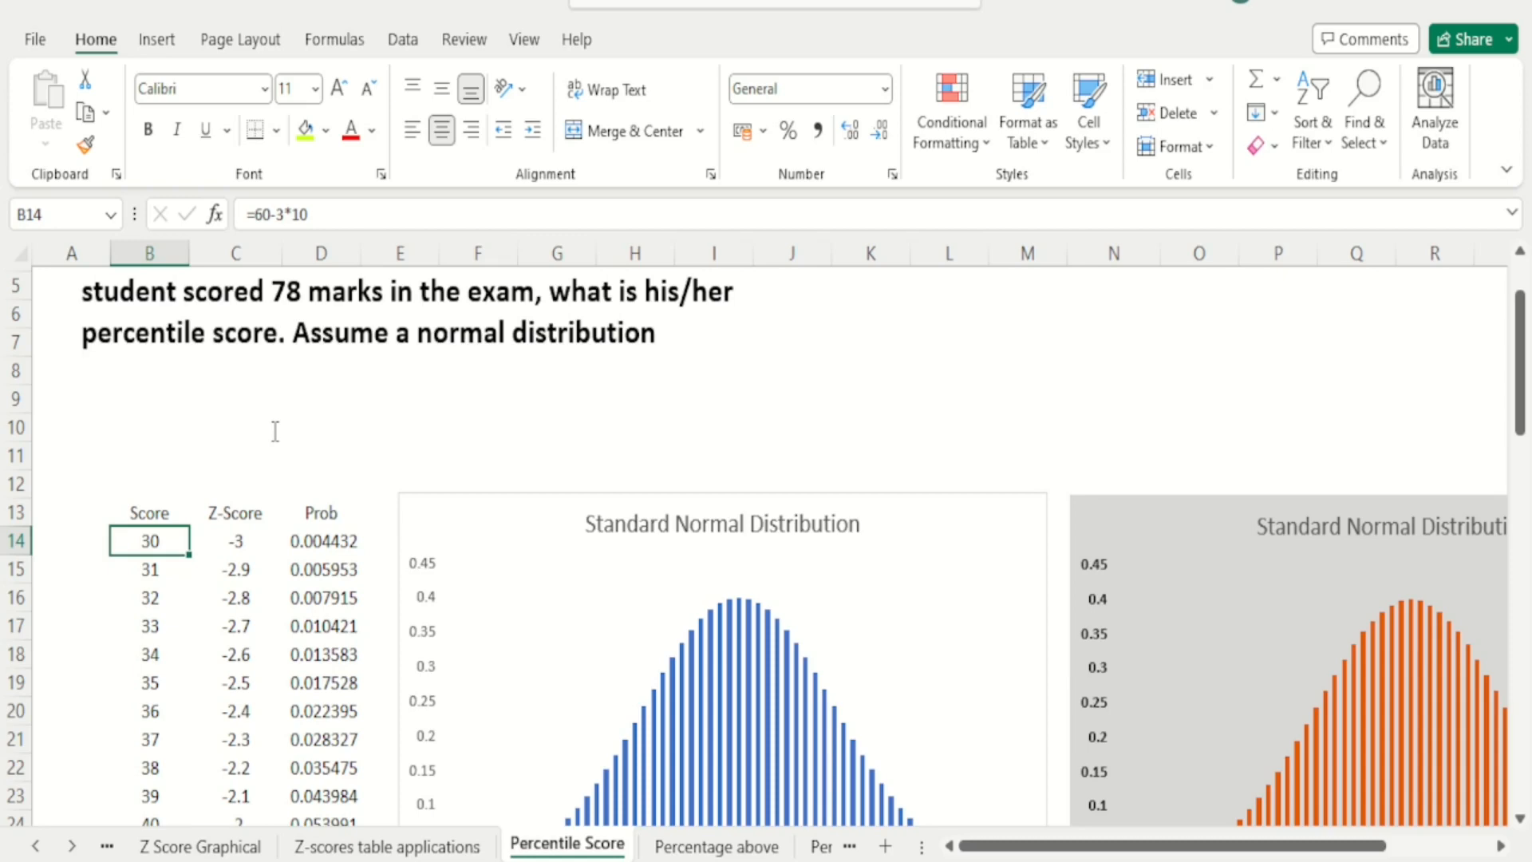
key(Down)
key(Up)
ctrl+scroll(753, 537, up, 2)
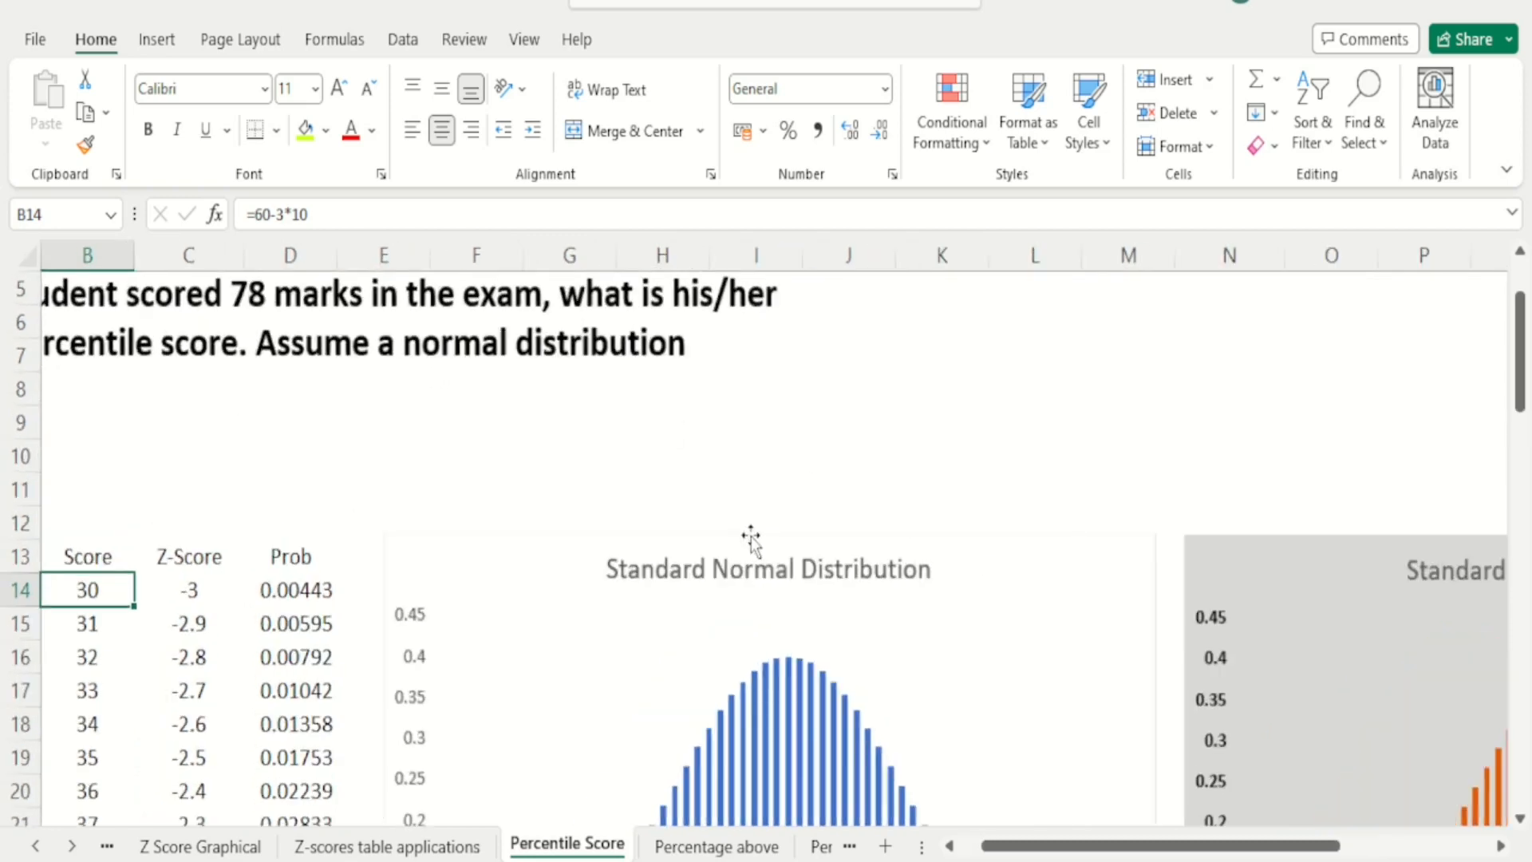
click(289, 391)
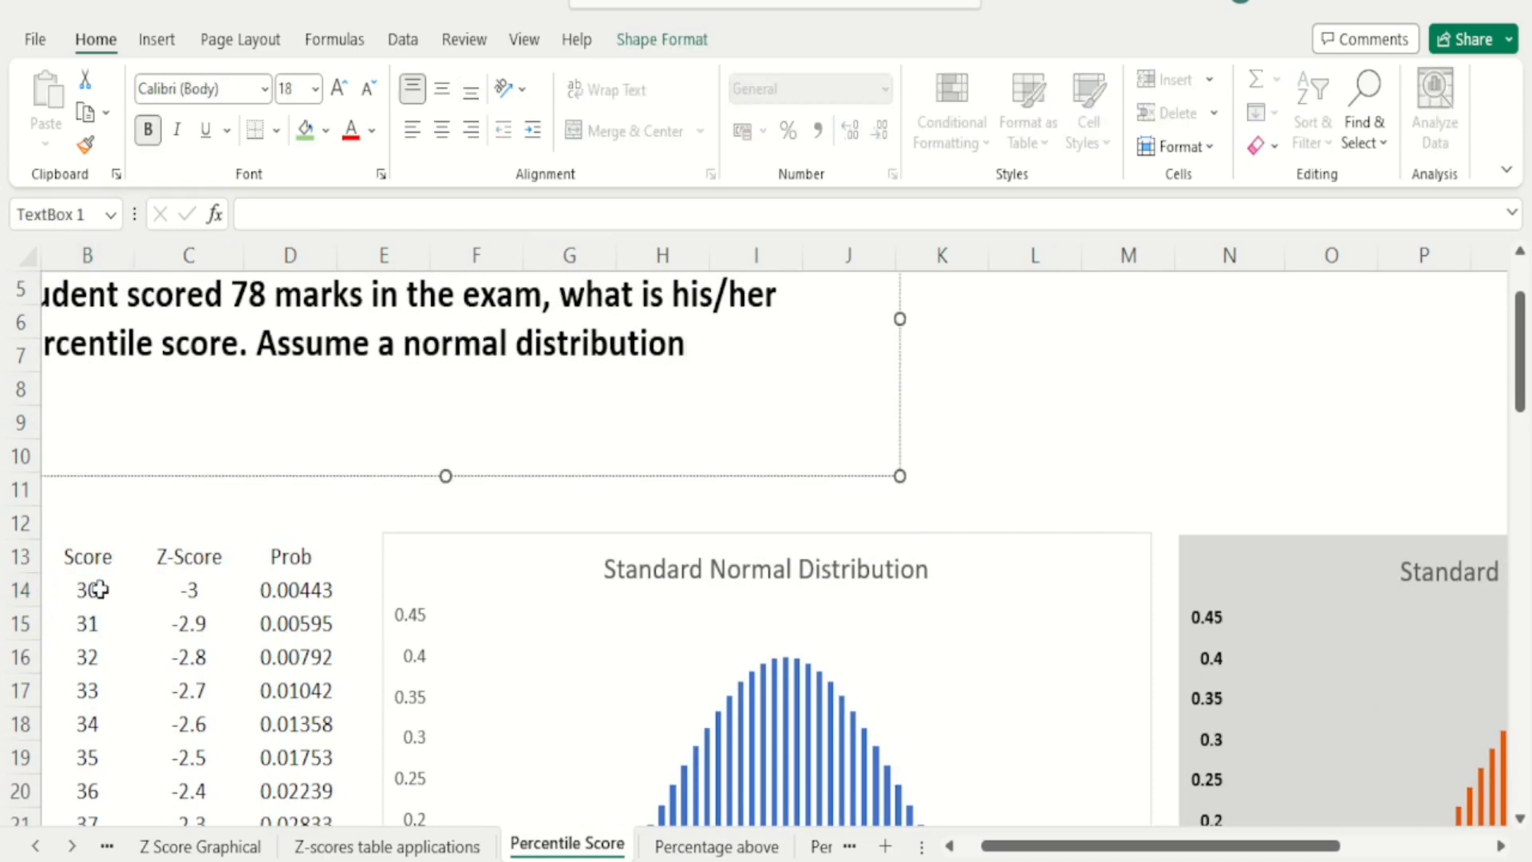
click(99, 589)
scroll(100, 589, left, 1)
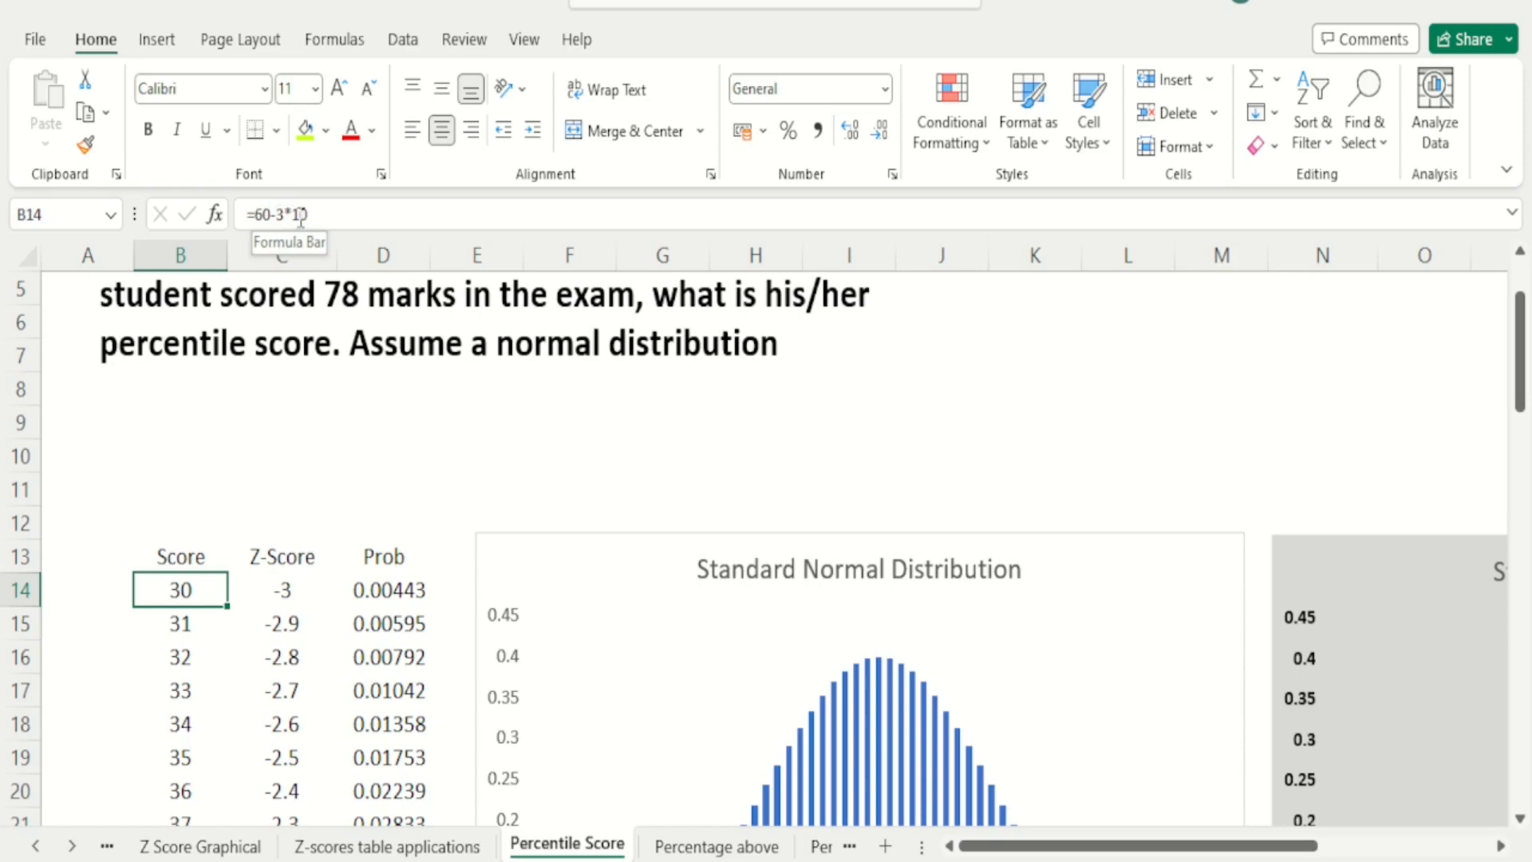
click(287, 591)
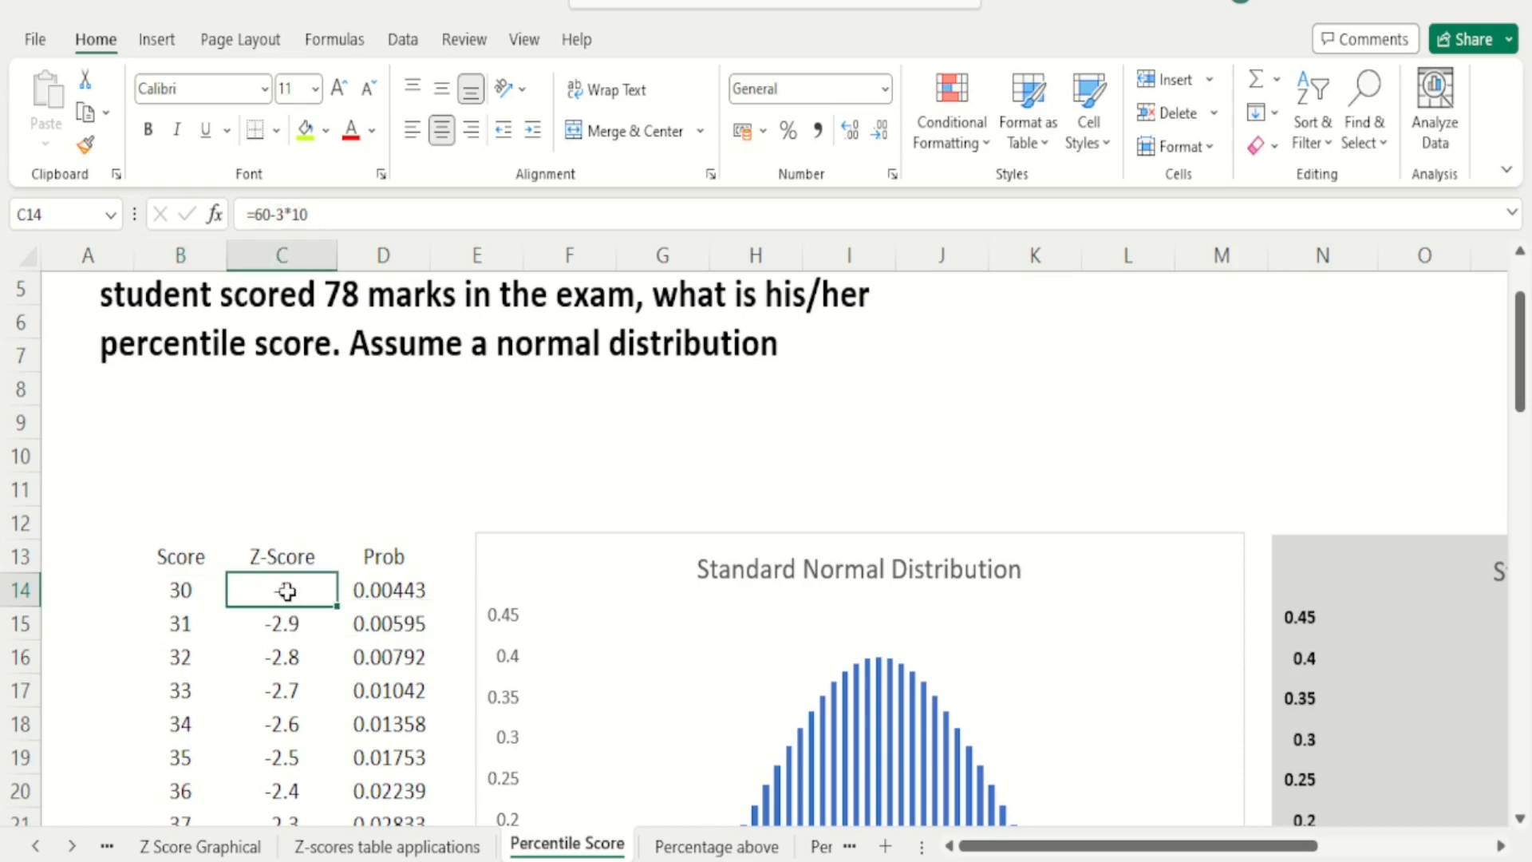
click(188, 591)
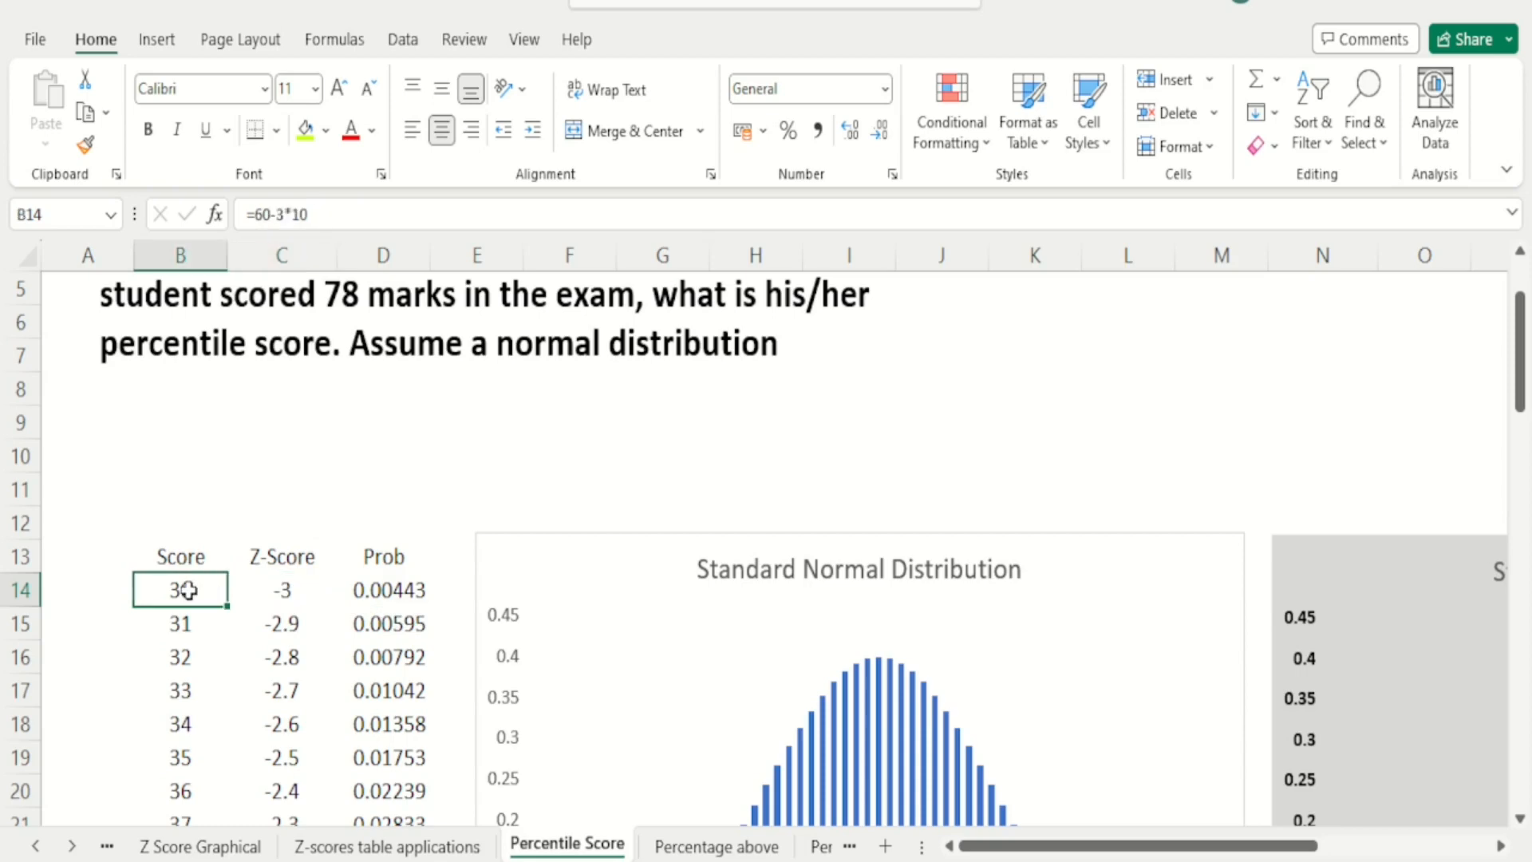
Step: Calculate the mean plus three standard deviations with =60+3*10 in B12 and clear the cell again
key(Down)
key(Down)
key(Up)
key(Up)
key(Up)
key(Up)
key(Up)
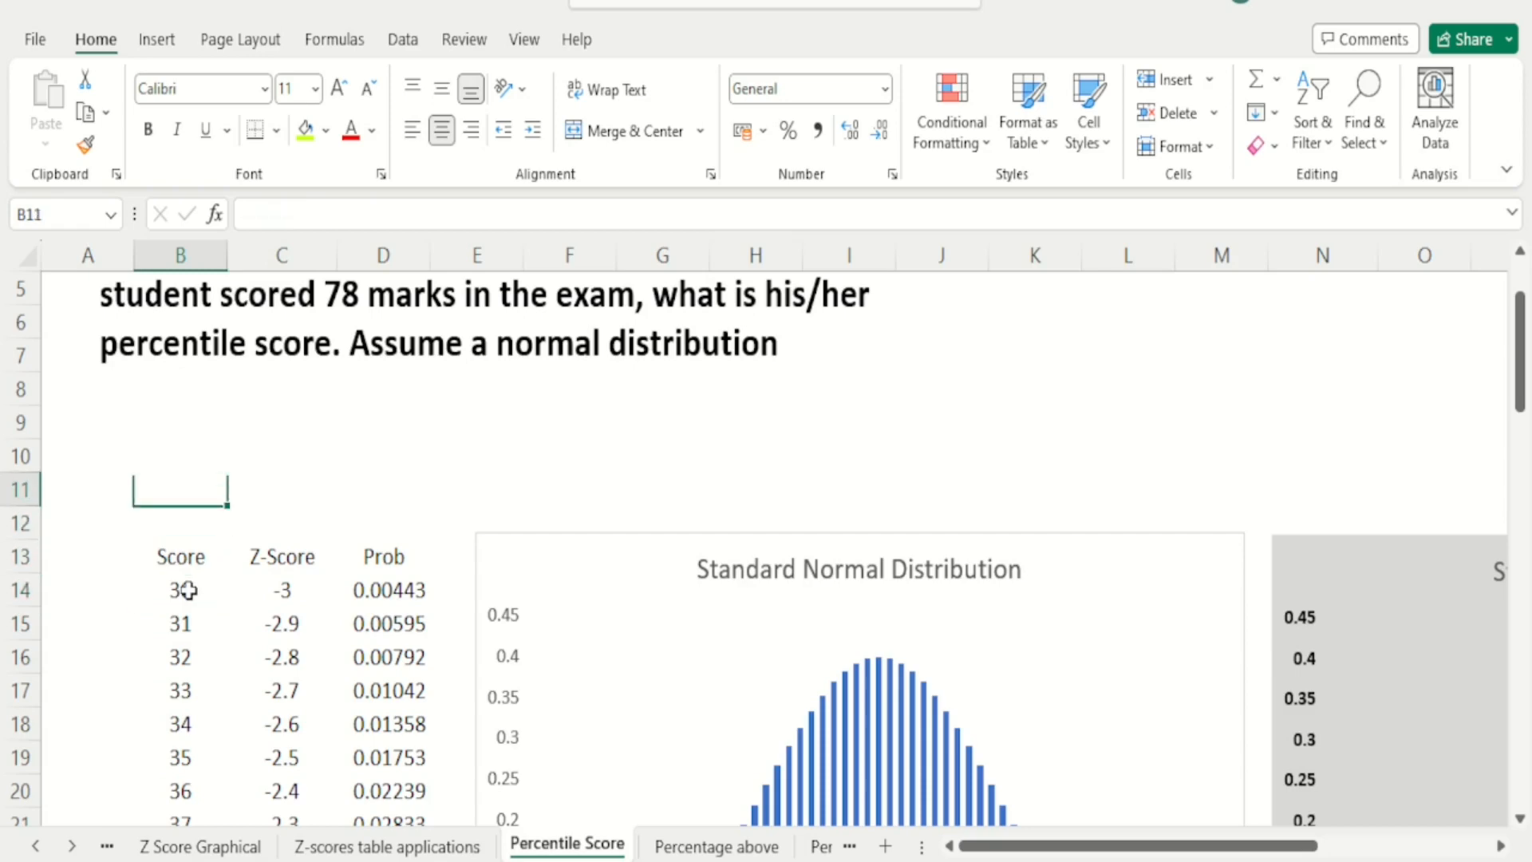
key(Down)
text(=)
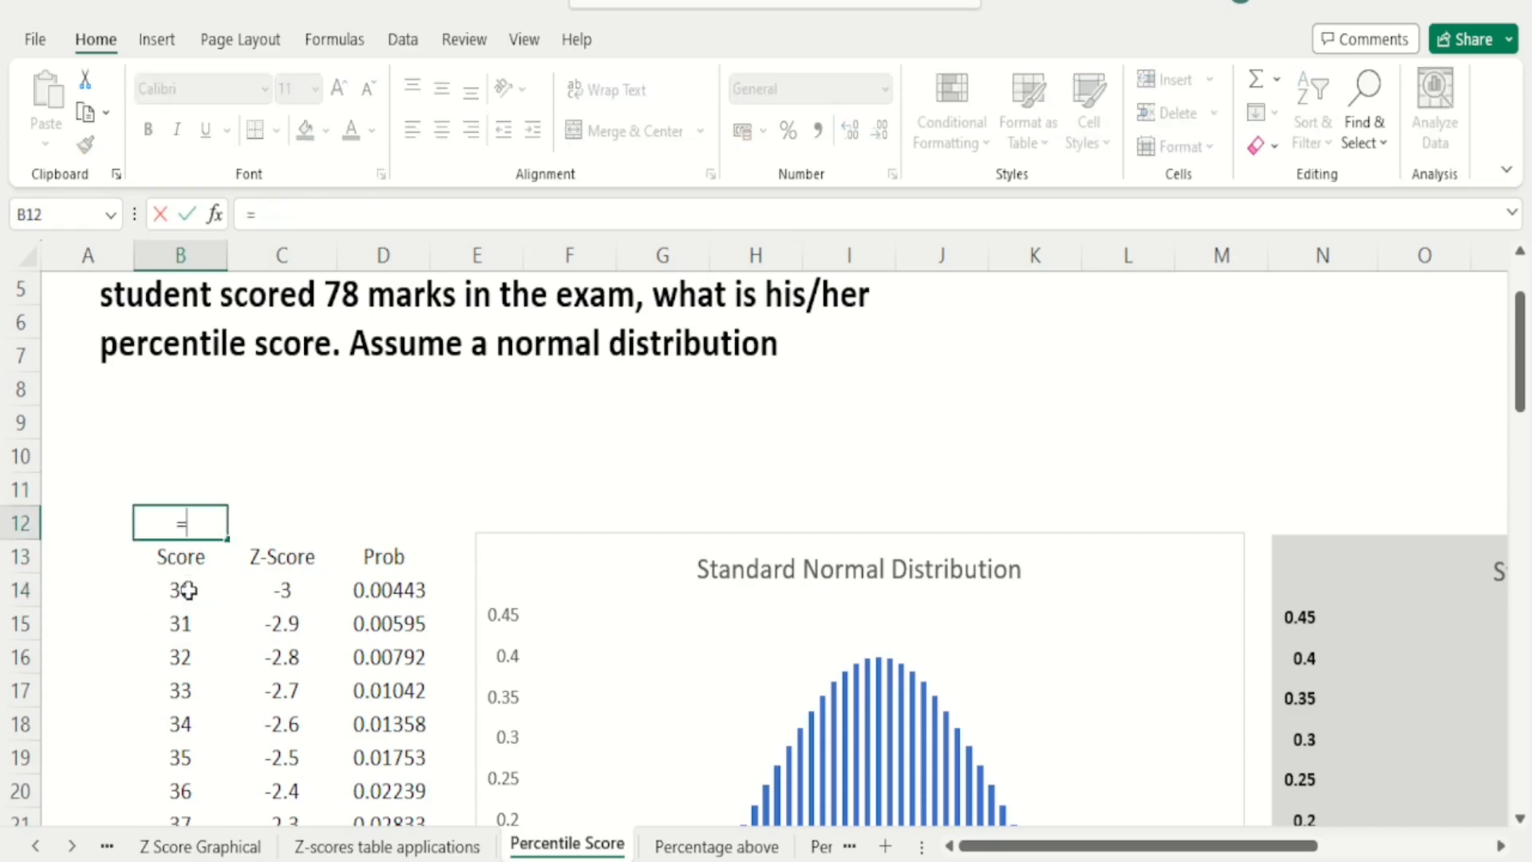
text(60+)
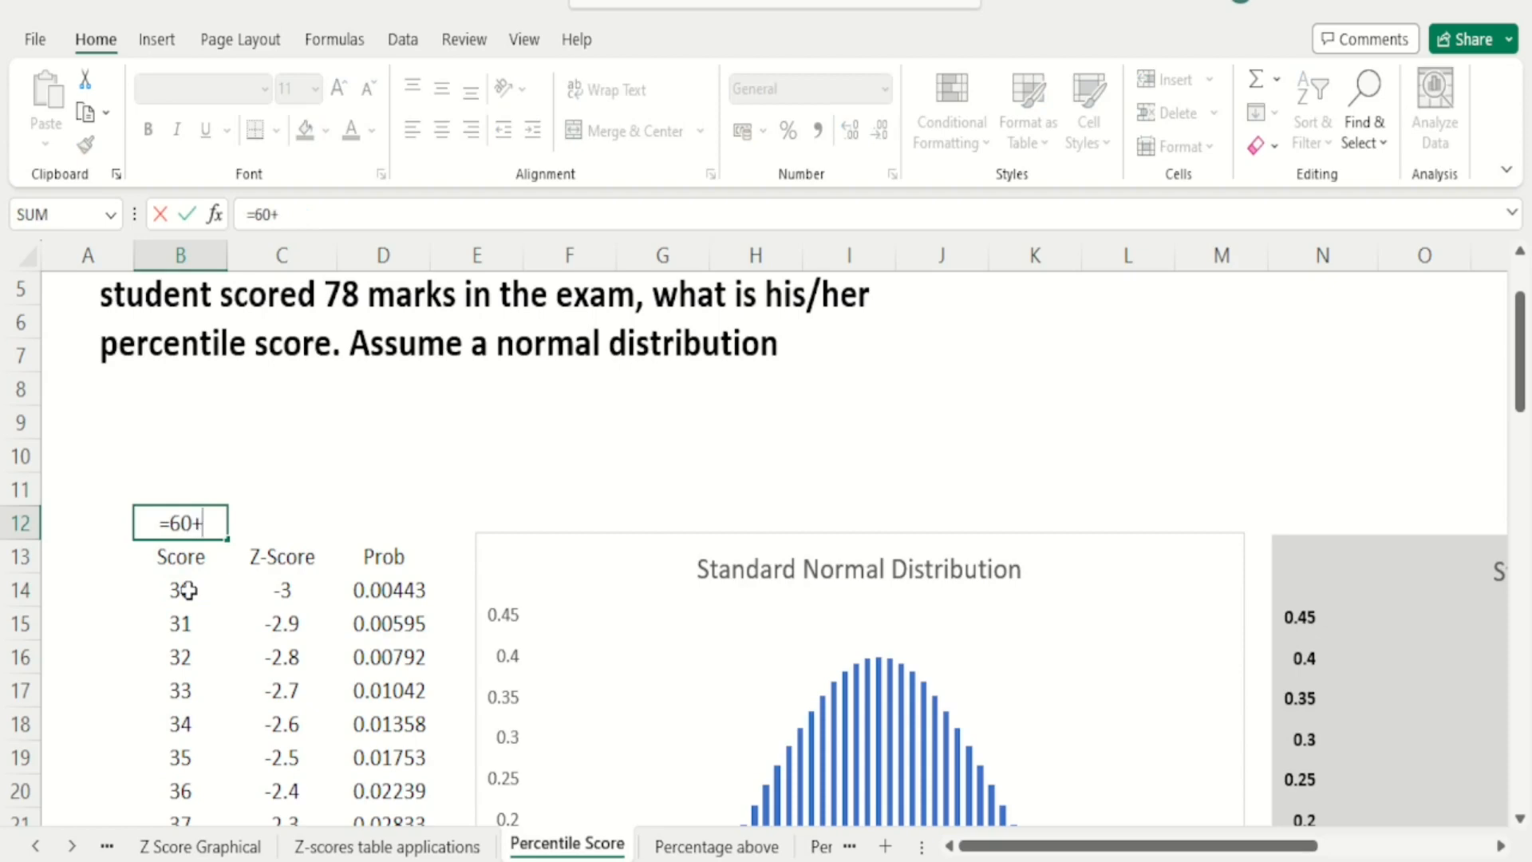
text(3*10)
key(Return)
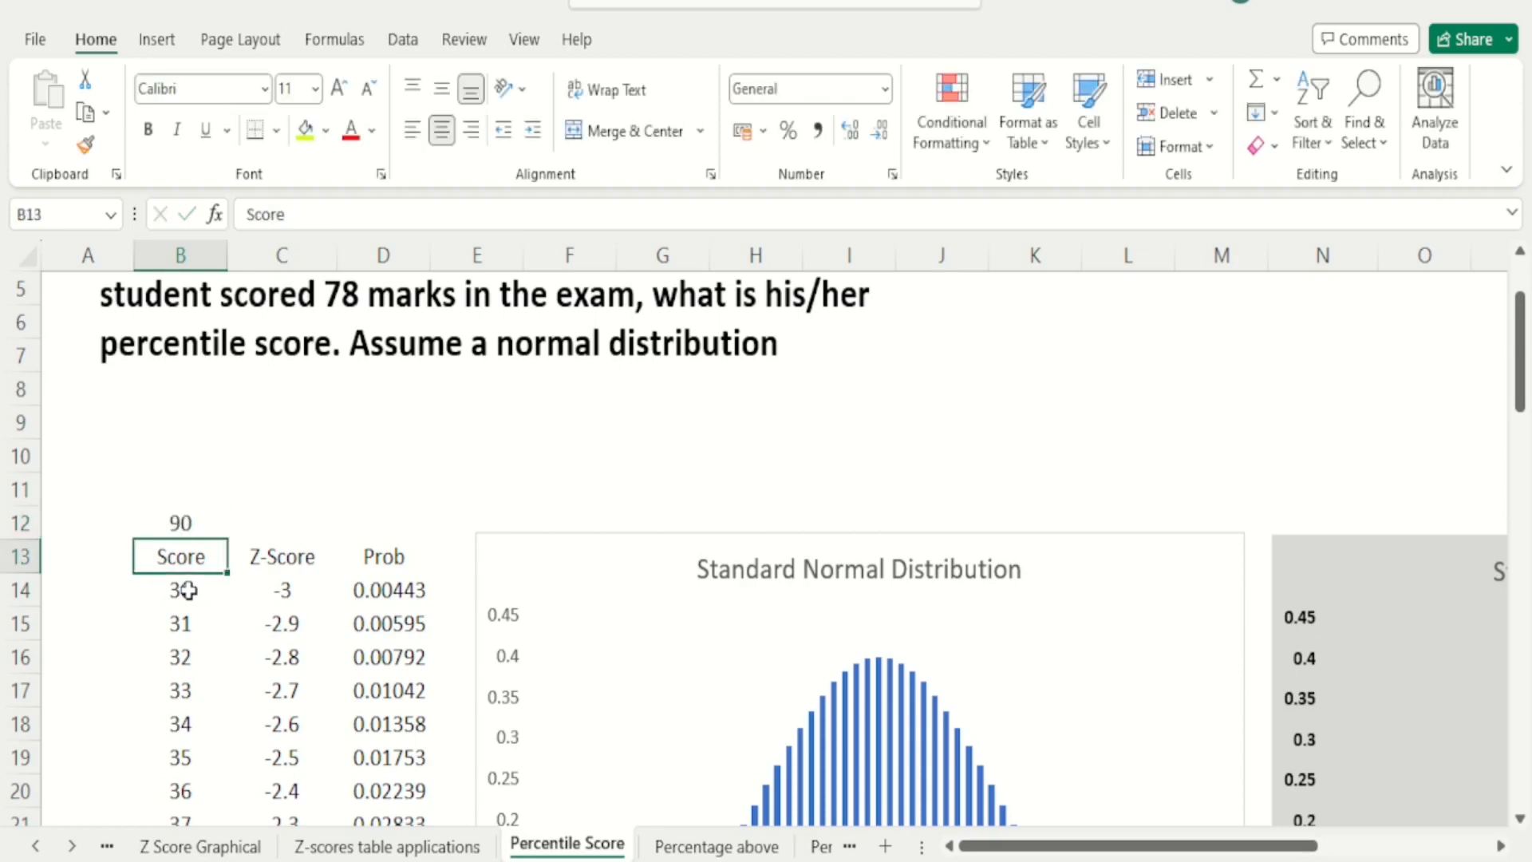
key(Up)
key(Delete)
Step: Examine the Score, Z-Score and Prob columns from B14 down to the end of the table and back up
click(188, 590)
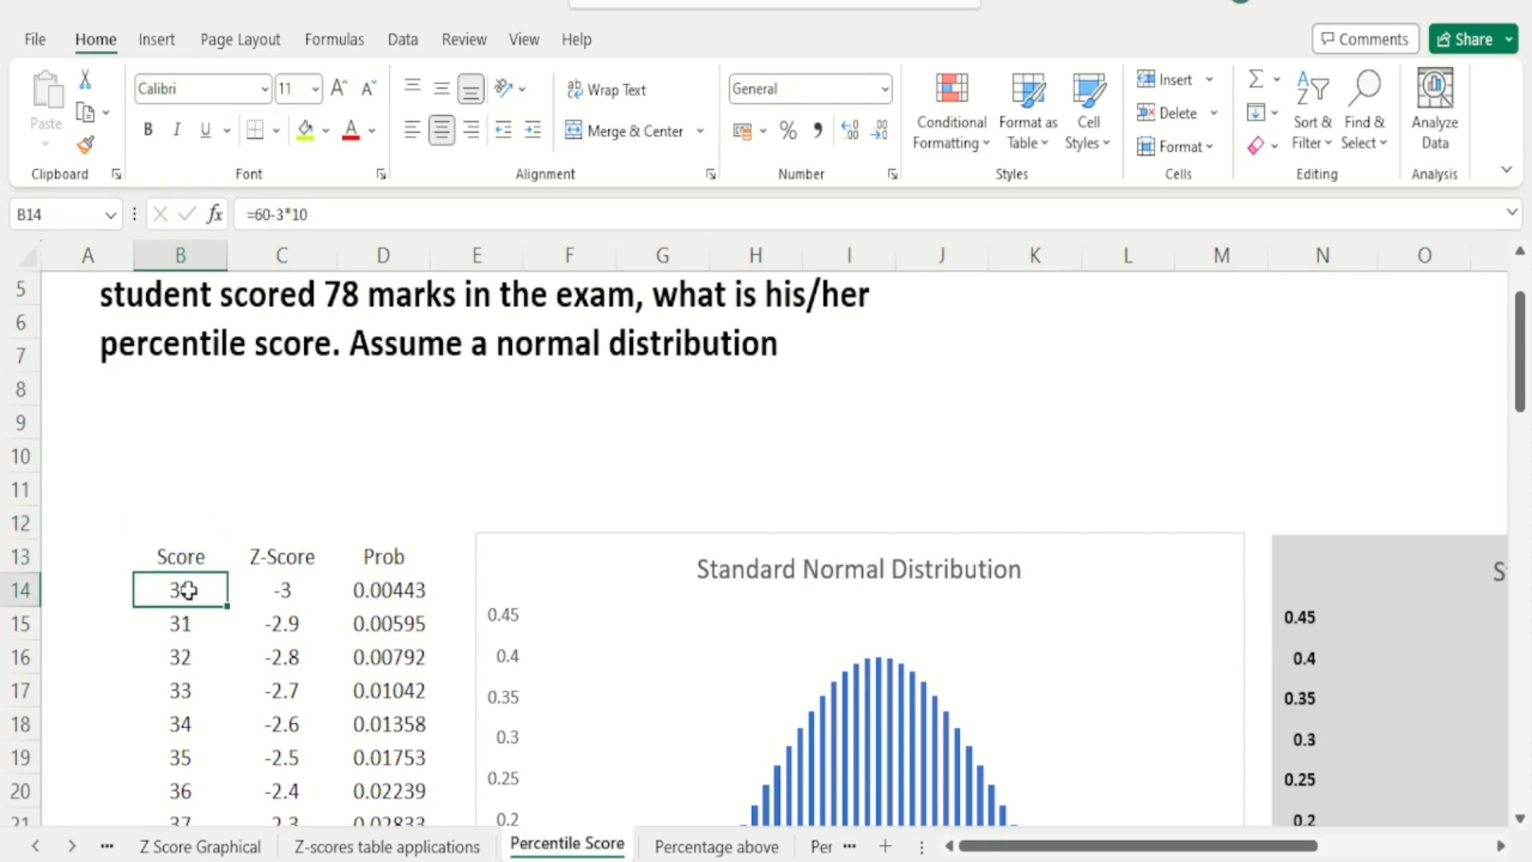
key(Down)
key(Down)
key(Down)
key(Down)
key(Down)
key(Down)
key(Down)
key(Down)
key(Down)
key(Down)
key(Down)
key(Down)
key(Down)
key(Down)
key(Down)
key(Down)
key(Down)
key(Down)
key(Down)
key(Down)
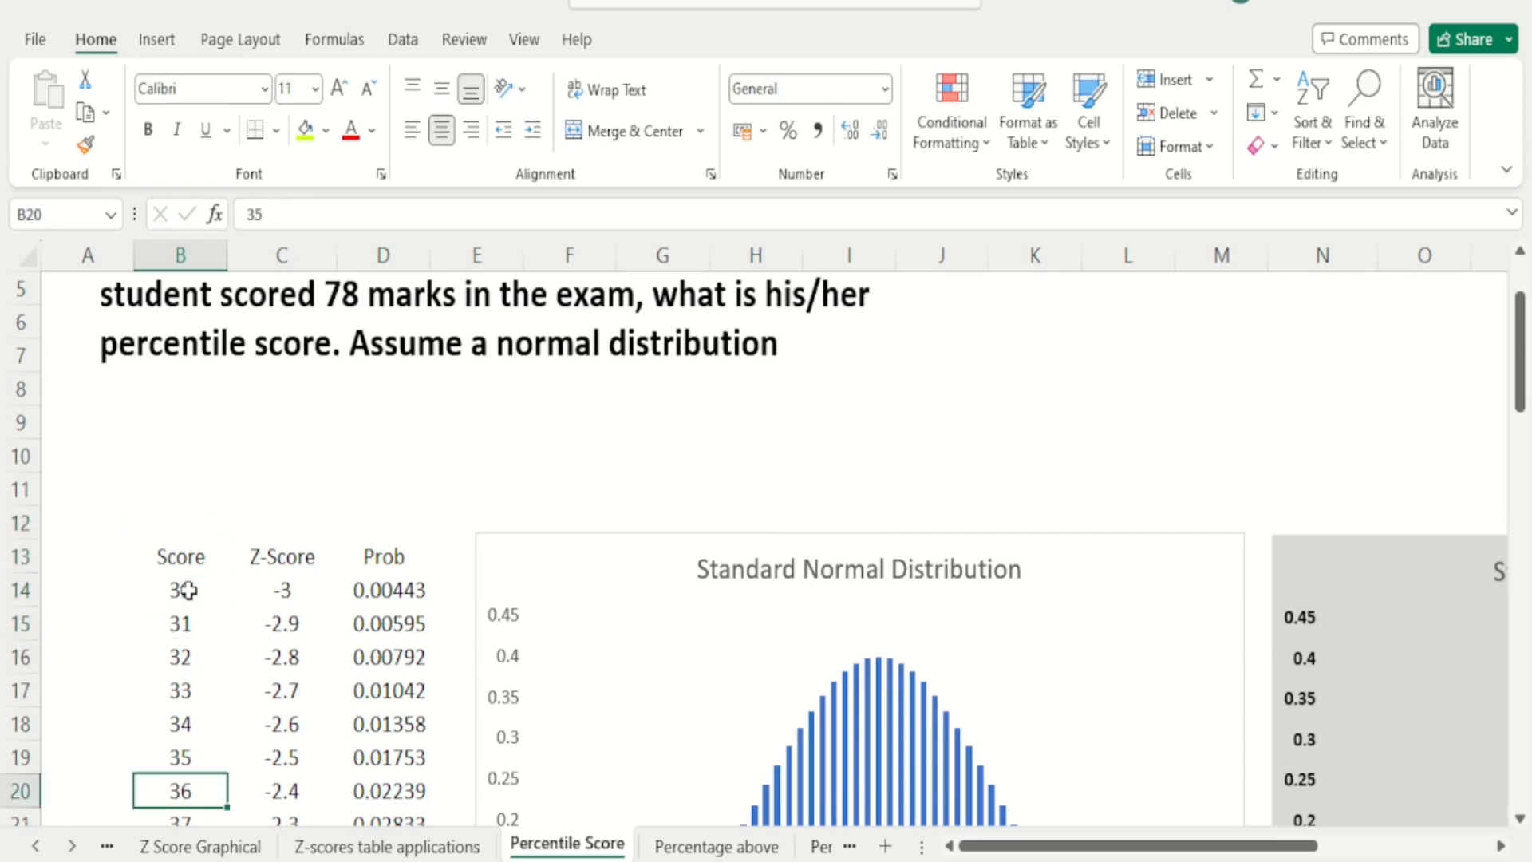
key(Down)
key(Down)
key(Down)
key(Down)
key(Down)
key(Down)
key(Down)
key(Down)
key(Down)
key(Down)
key(Down)
key(Down)
key(Down)
key(Down)
key(Down)
key(Down)
key(Down)
key(Down)
key(Down)
key(Down)
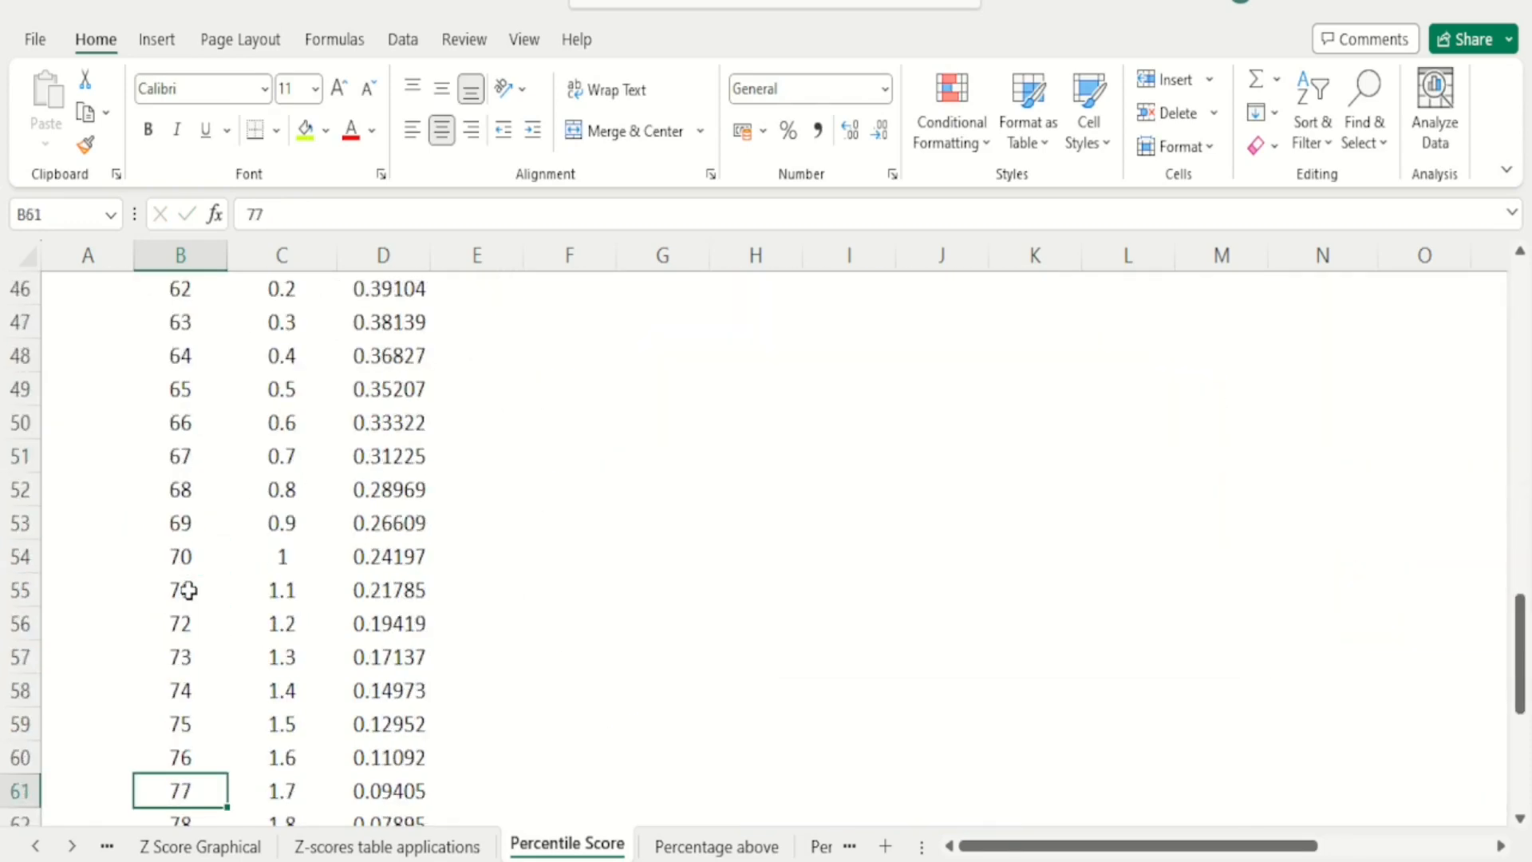
key(Down)
key(Down)
key(Down)
key(Down)
key(Down)
key(Down)
key(Down)
key(Down)
key(Down)
key(Down)
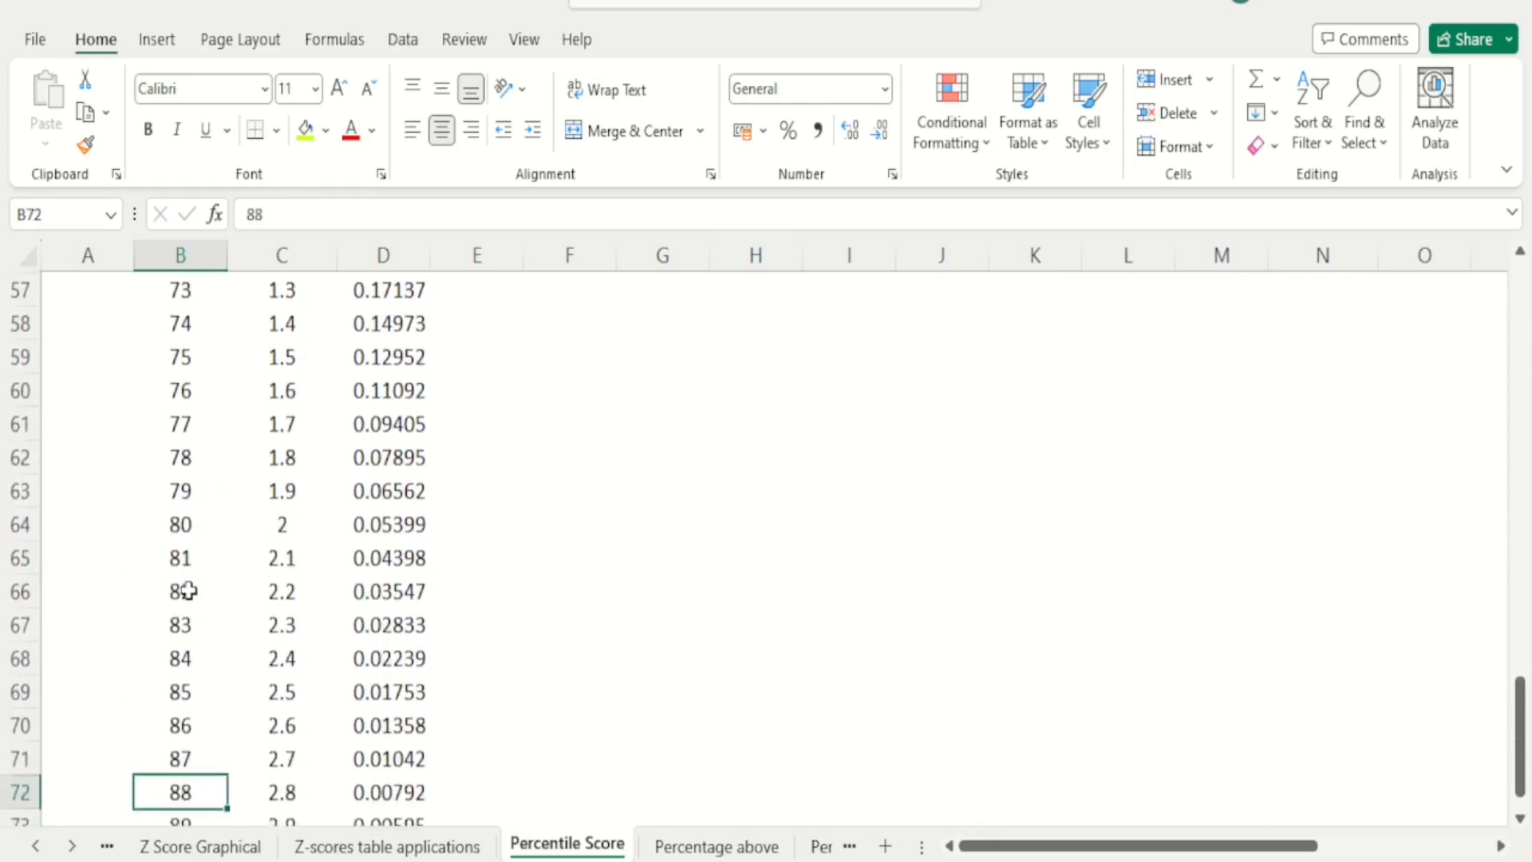
key(Up)
key(Up)
key(Up)
key(Up)
key(Up)
key(Up)
key(Up)
key(Up)
key(Up)
key(Up)
key(Up)
key(Up)
key(Up)
key(Up)
key(Up)
key(Up)
key(Up)
key(Up)
key(Up)
key(Up)
key(Up)
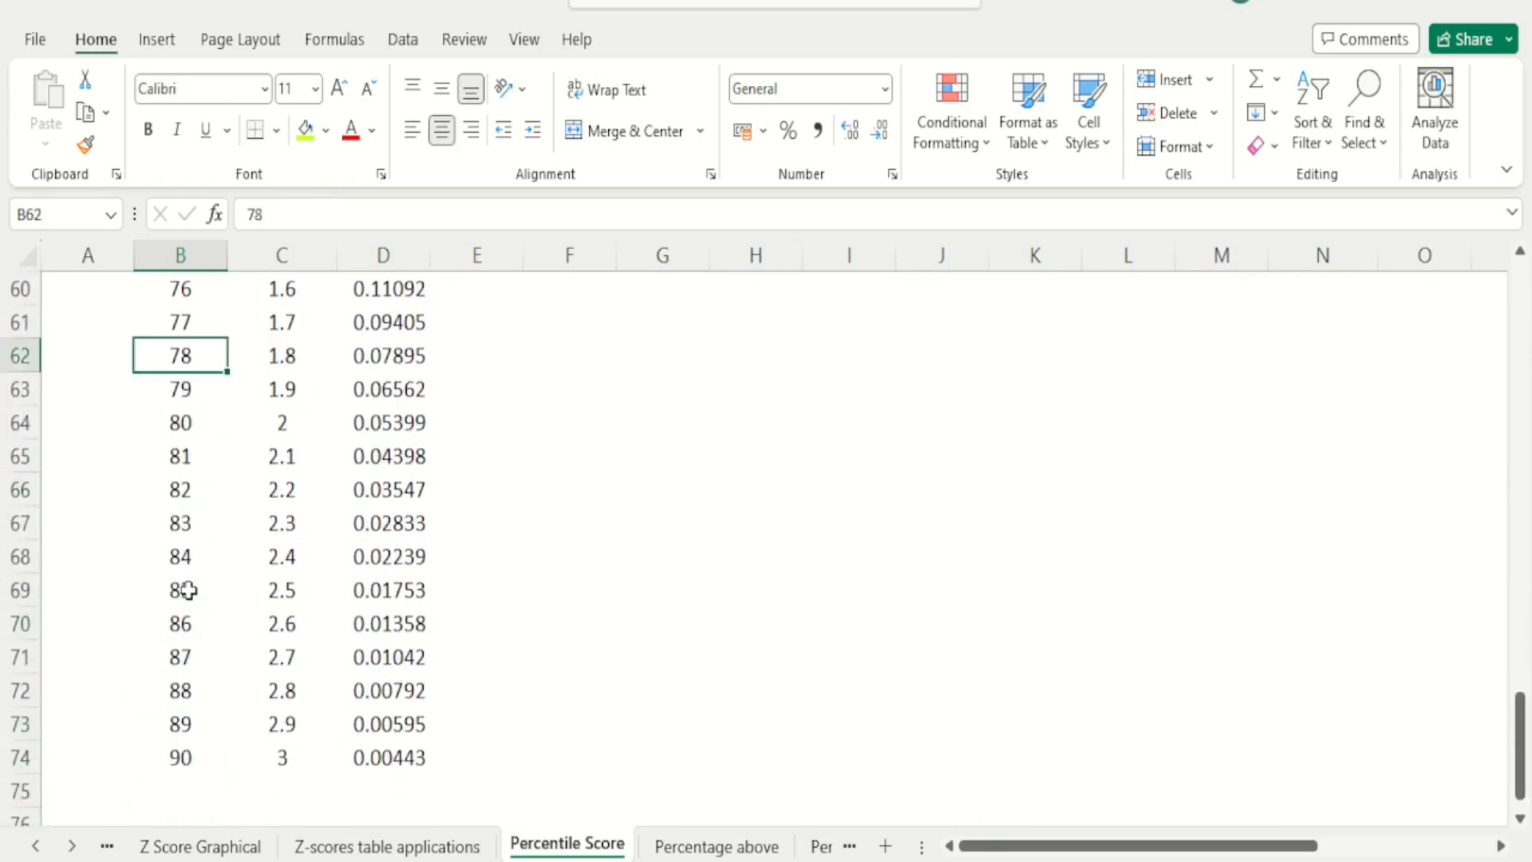
key(Up)
key(Up)
key(Up)
key(Up)
key(Up)
key(Up)
key(Up)
key(Up)
key(Up)
key(Up)
key(Up)
key(Up)
key(Up)
key(Up)
key(Up)
key(Up)
key(Up)
key(Up)
key(Up)
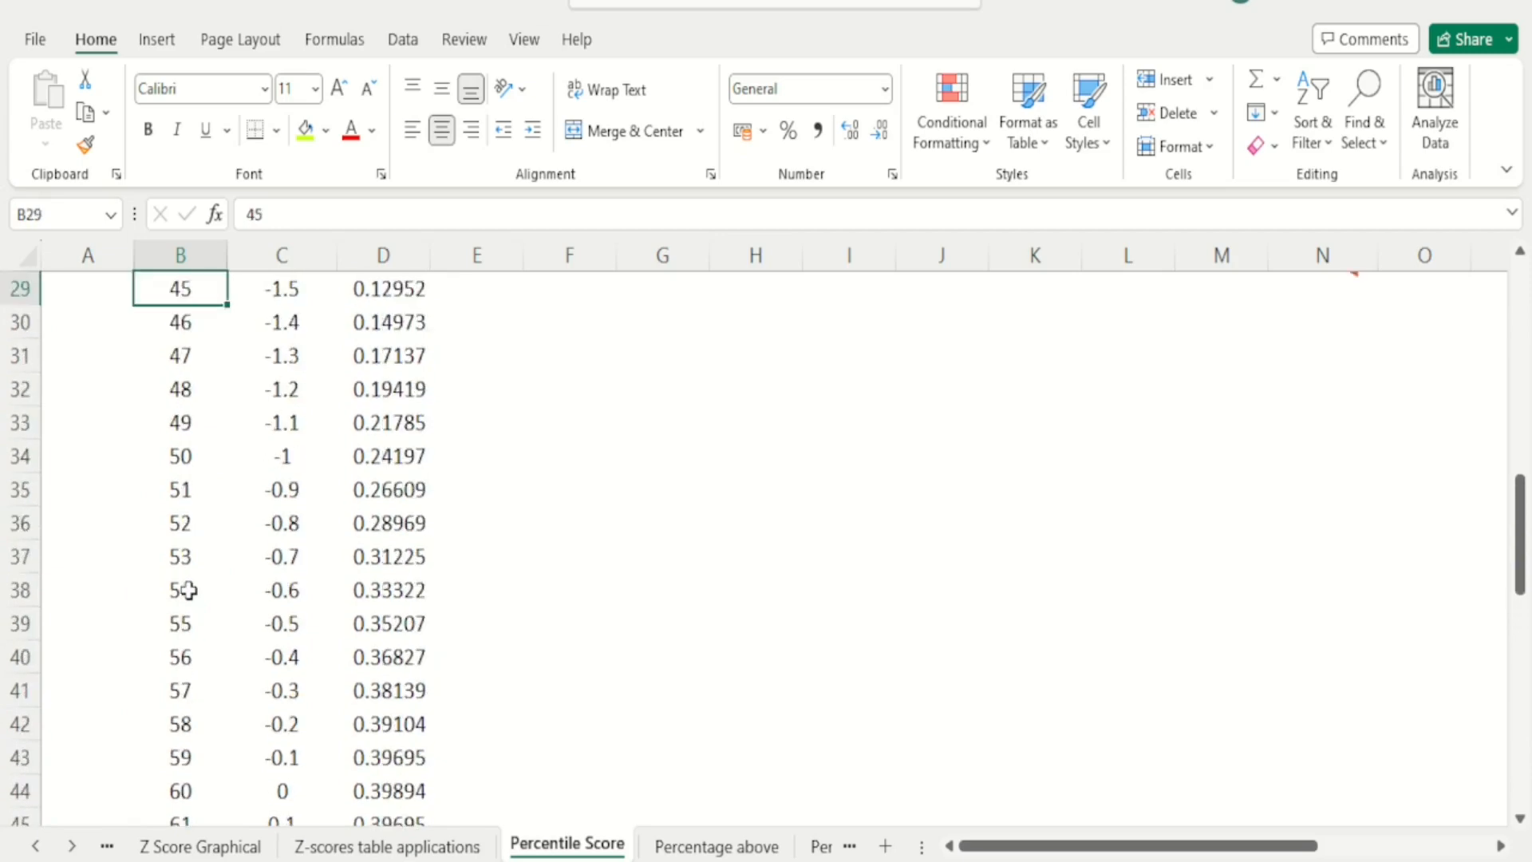
key(Up)
key(Up)
key(Up)
key(Up)
key(Up)
key(Up)
key(Up)
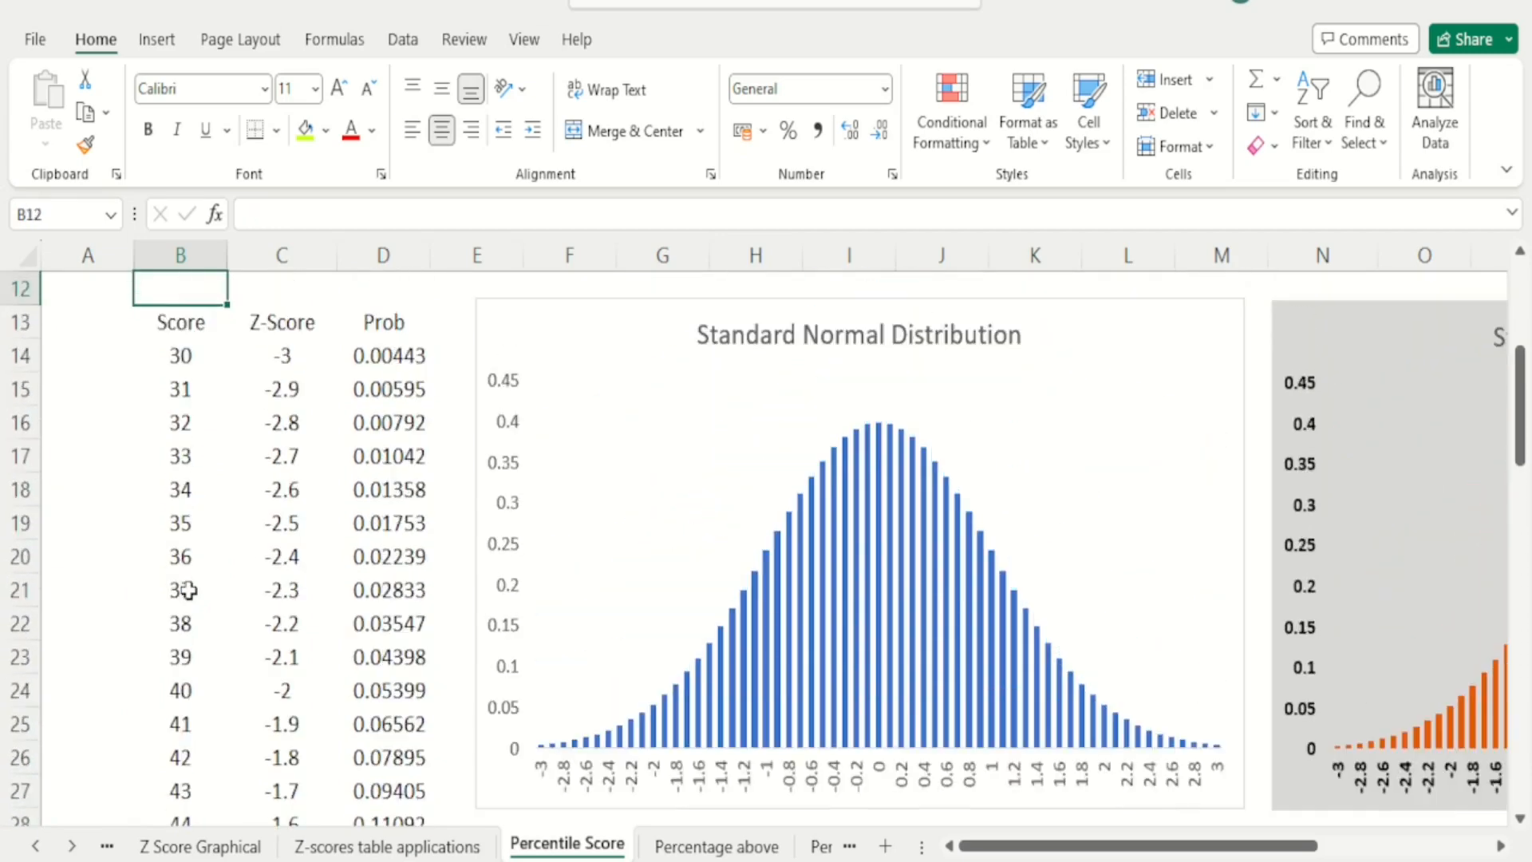
Step: Review the exam question above the table together with the first rows of the Score column
key(Down)
key(Down)
key(Down)
key(Up)
key(Up)
key(Up)
key(Up)
key(Up)
key(Up)
key(Up)
key(Up)
key(Up)
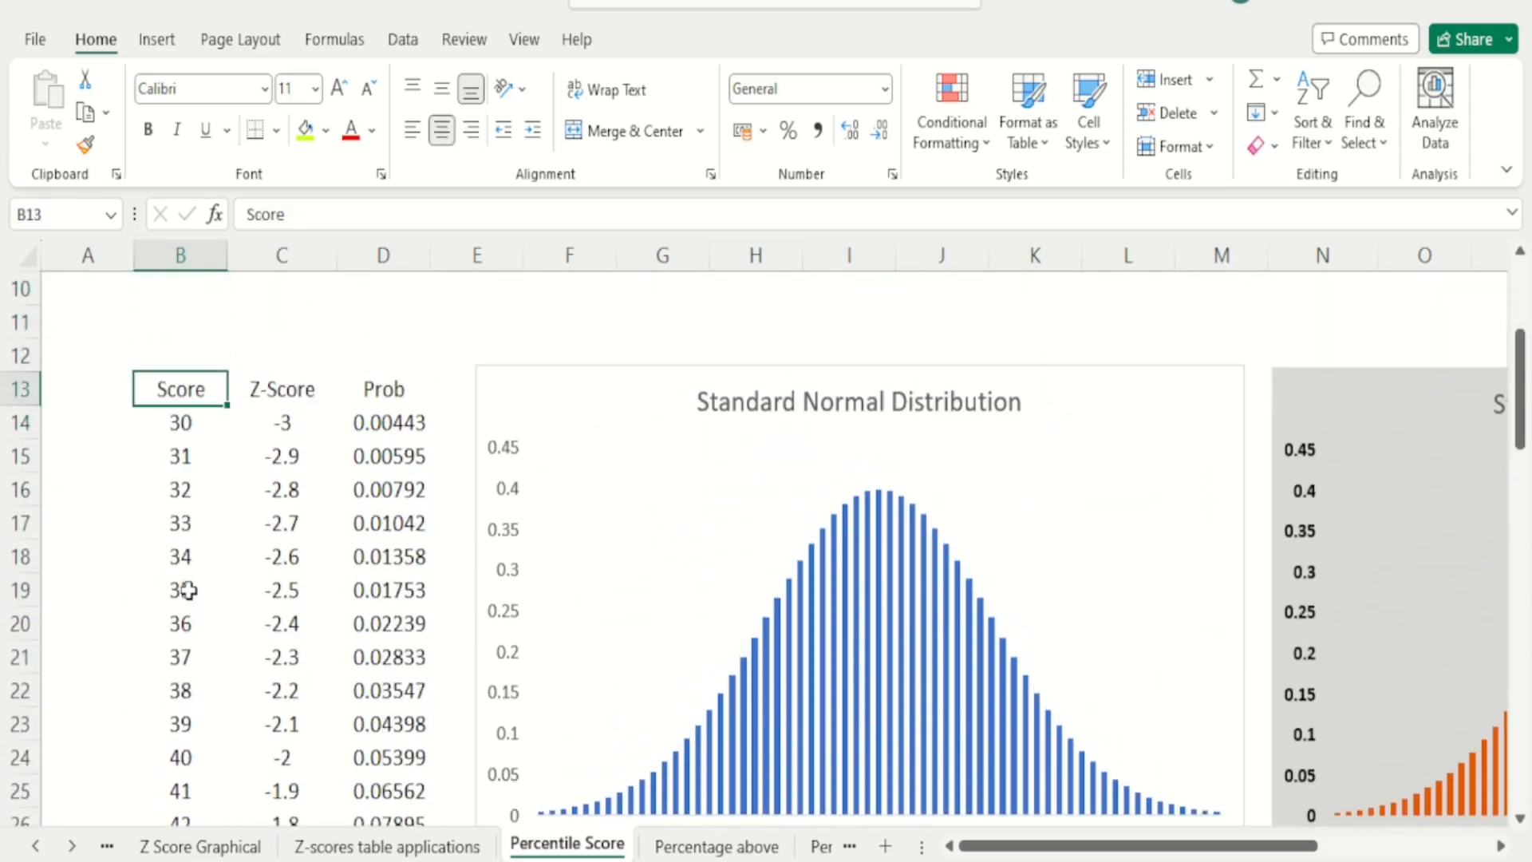
key(Down)
key(Down)
key(Down)
key(Down)
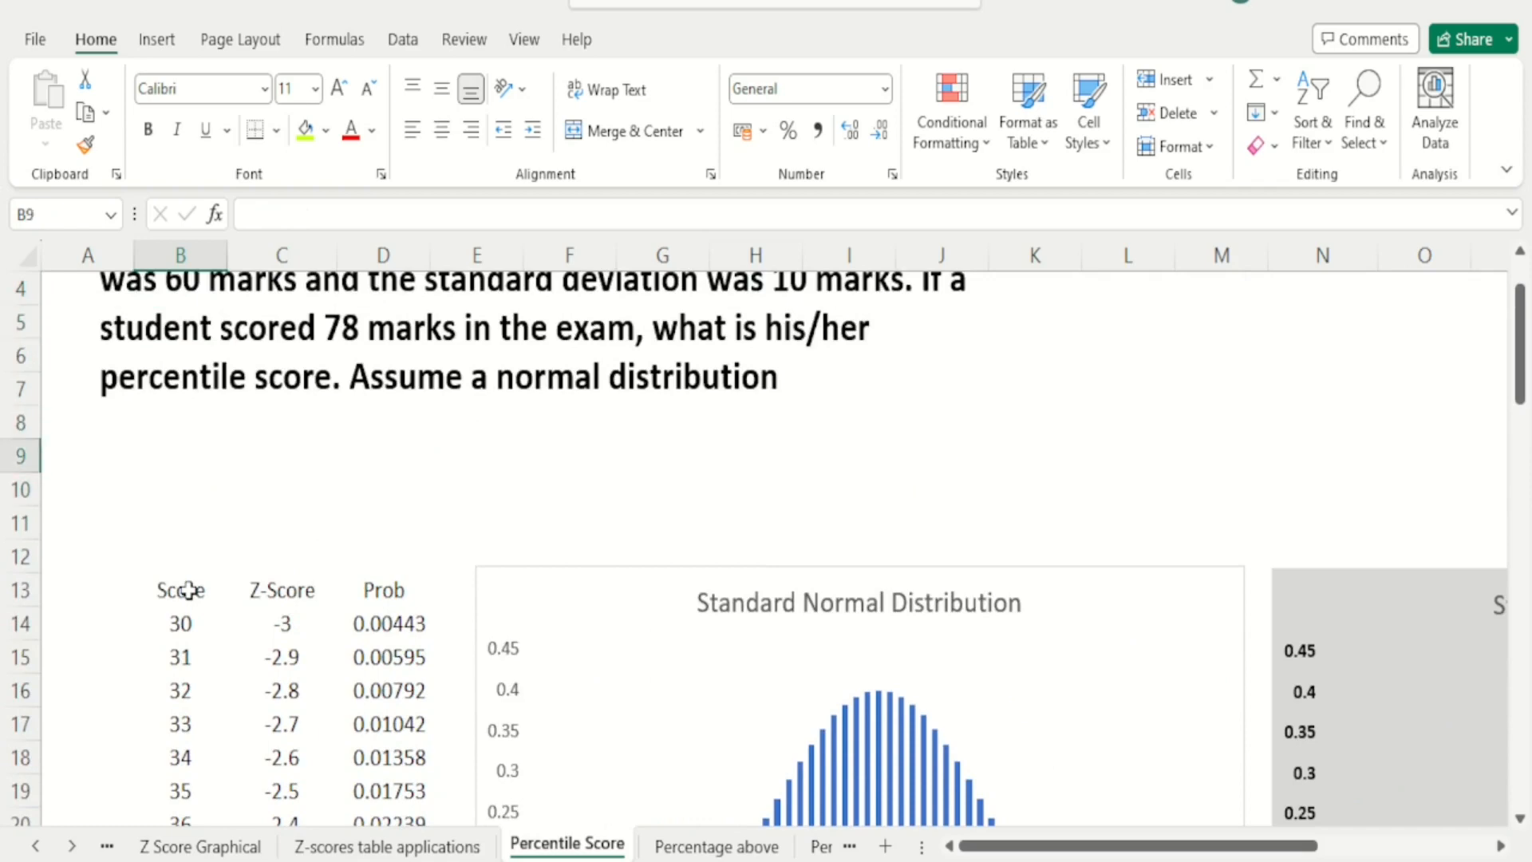
key(Up)
key(Up)
key(Up)
key(Up)
key(Up)
key(Up)
key(Up)
key(Up)
key(Down)
key(Down)
key(Down)
key(Down)
key(Down)
key(Down)
key(Down)
key(Down)
key(Down)
key(Down)
key(Down)
key(Down)
key(Down)
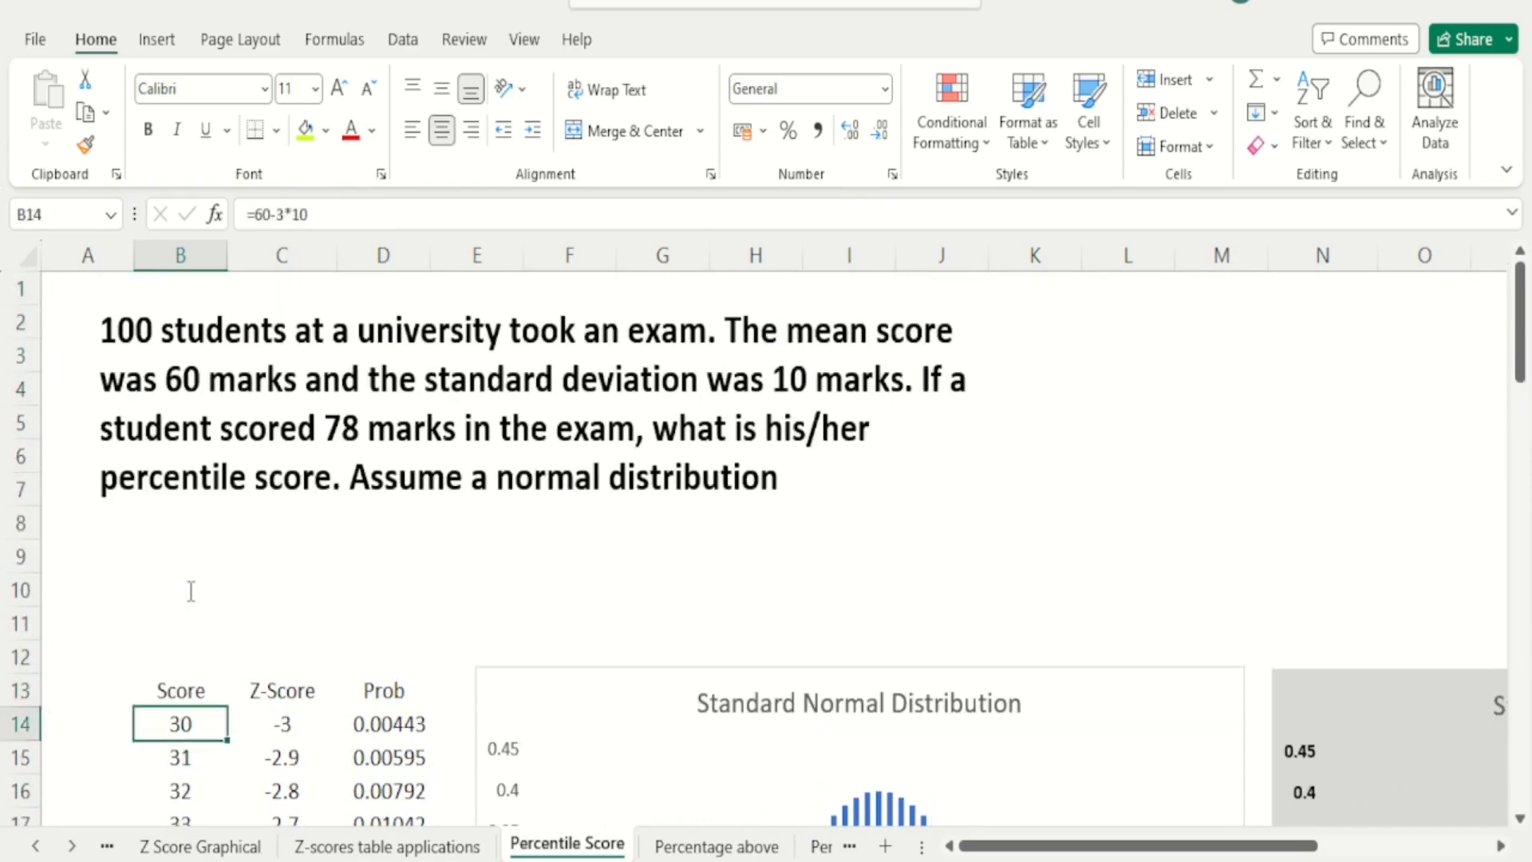
key(Up)
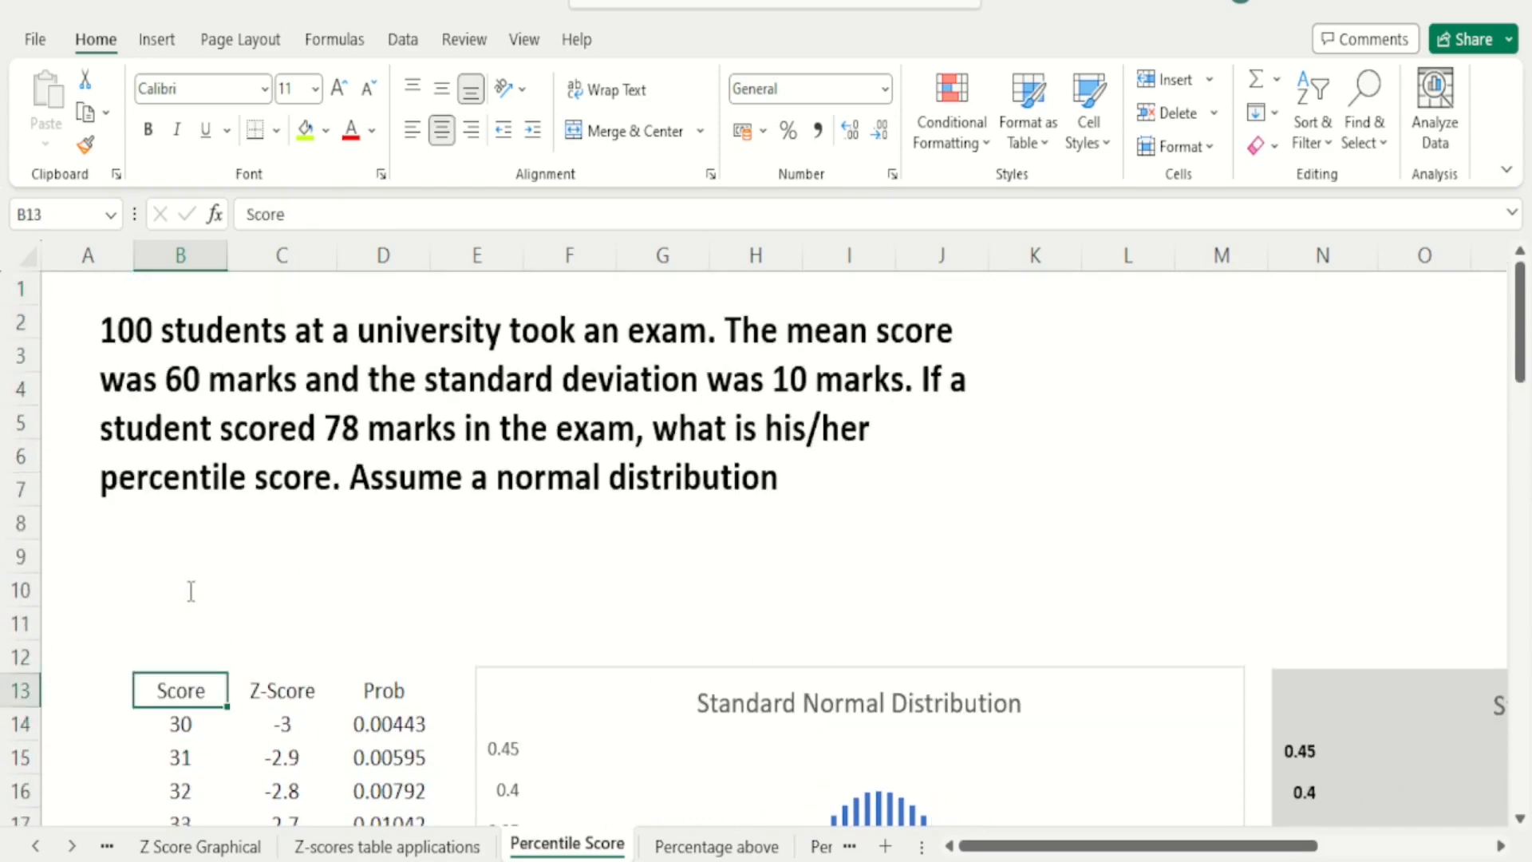
Step: Examine the formulas behind the first row's score, z-score and probability in B14, C14 and D14
key(Down)
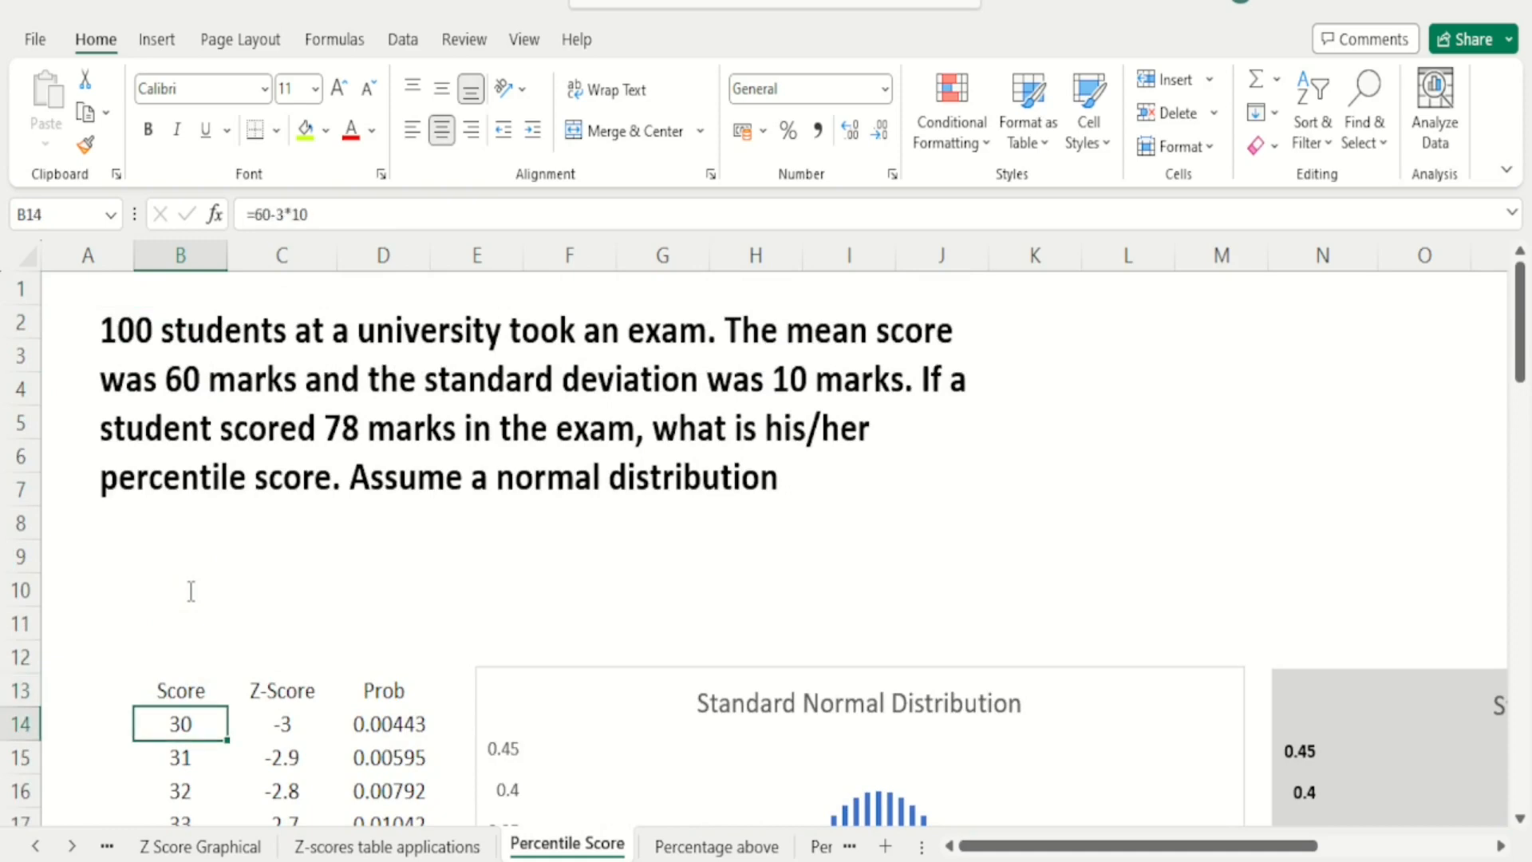
key(Right)
key(Up)
key(Down)
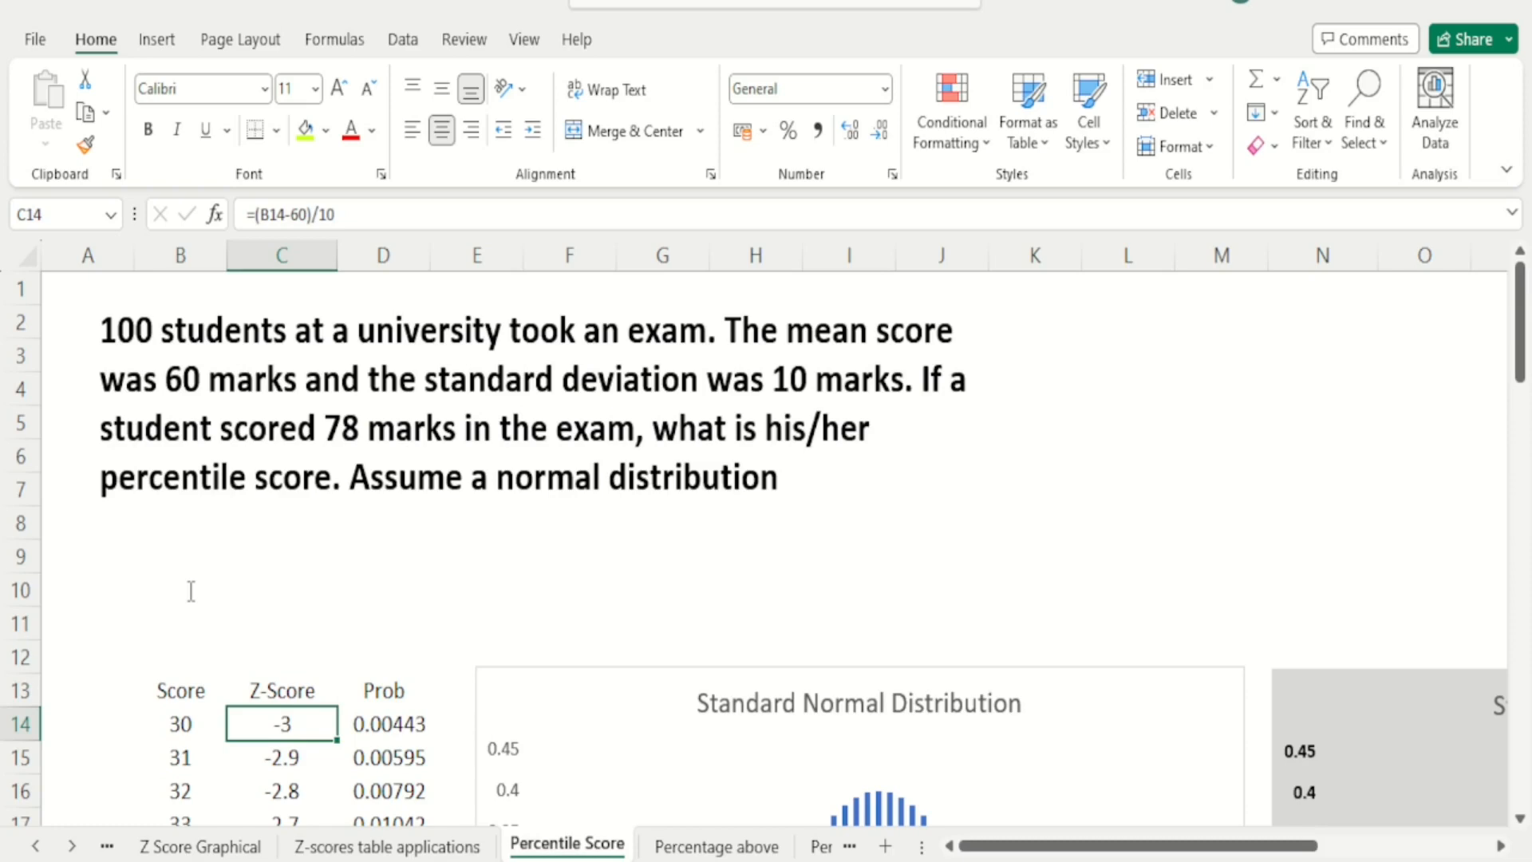
key(Left)
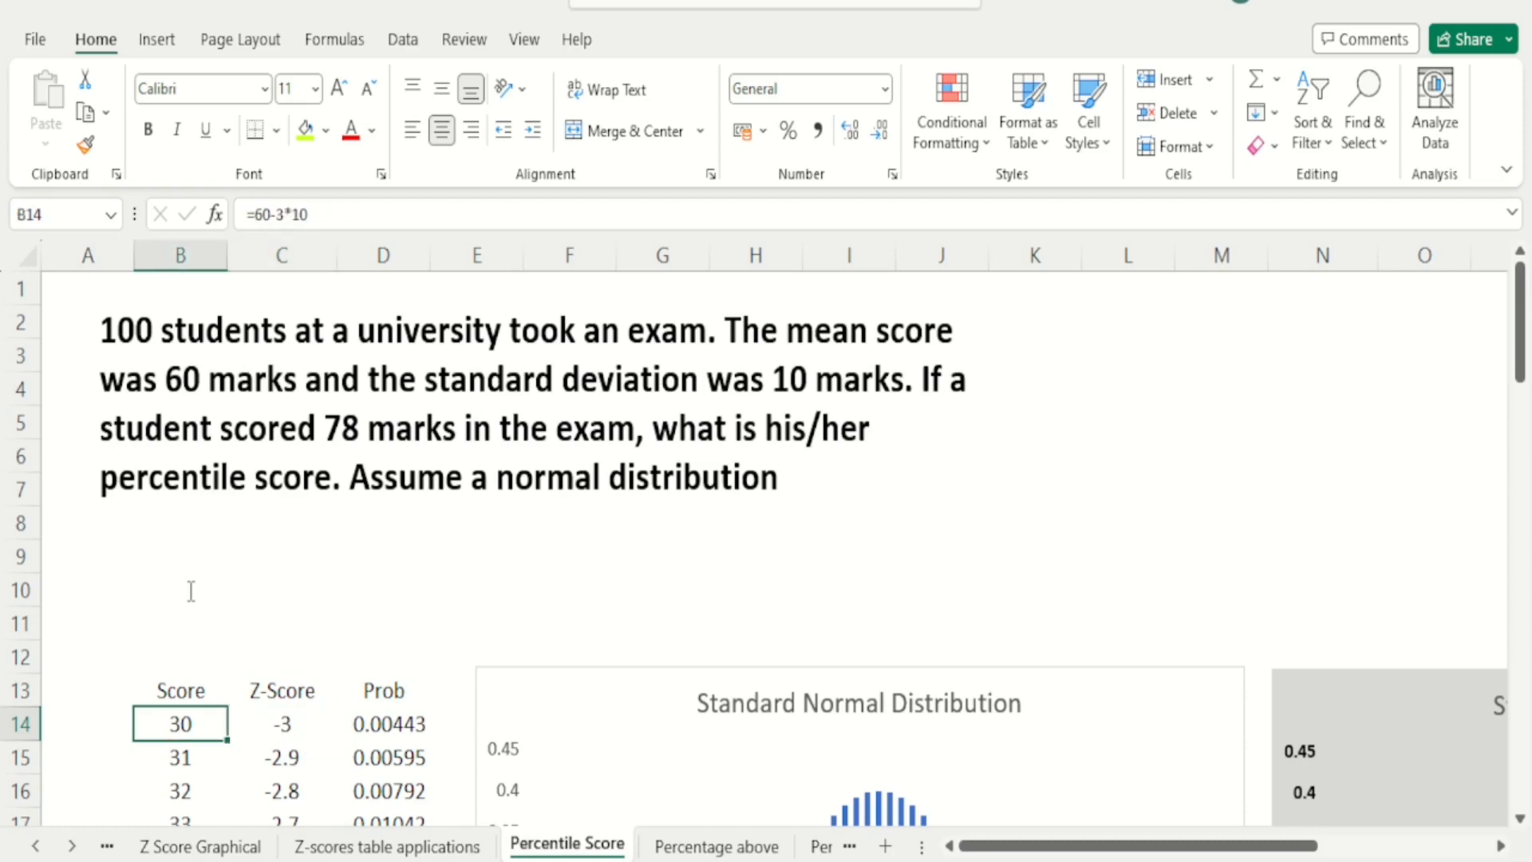
key(Right)
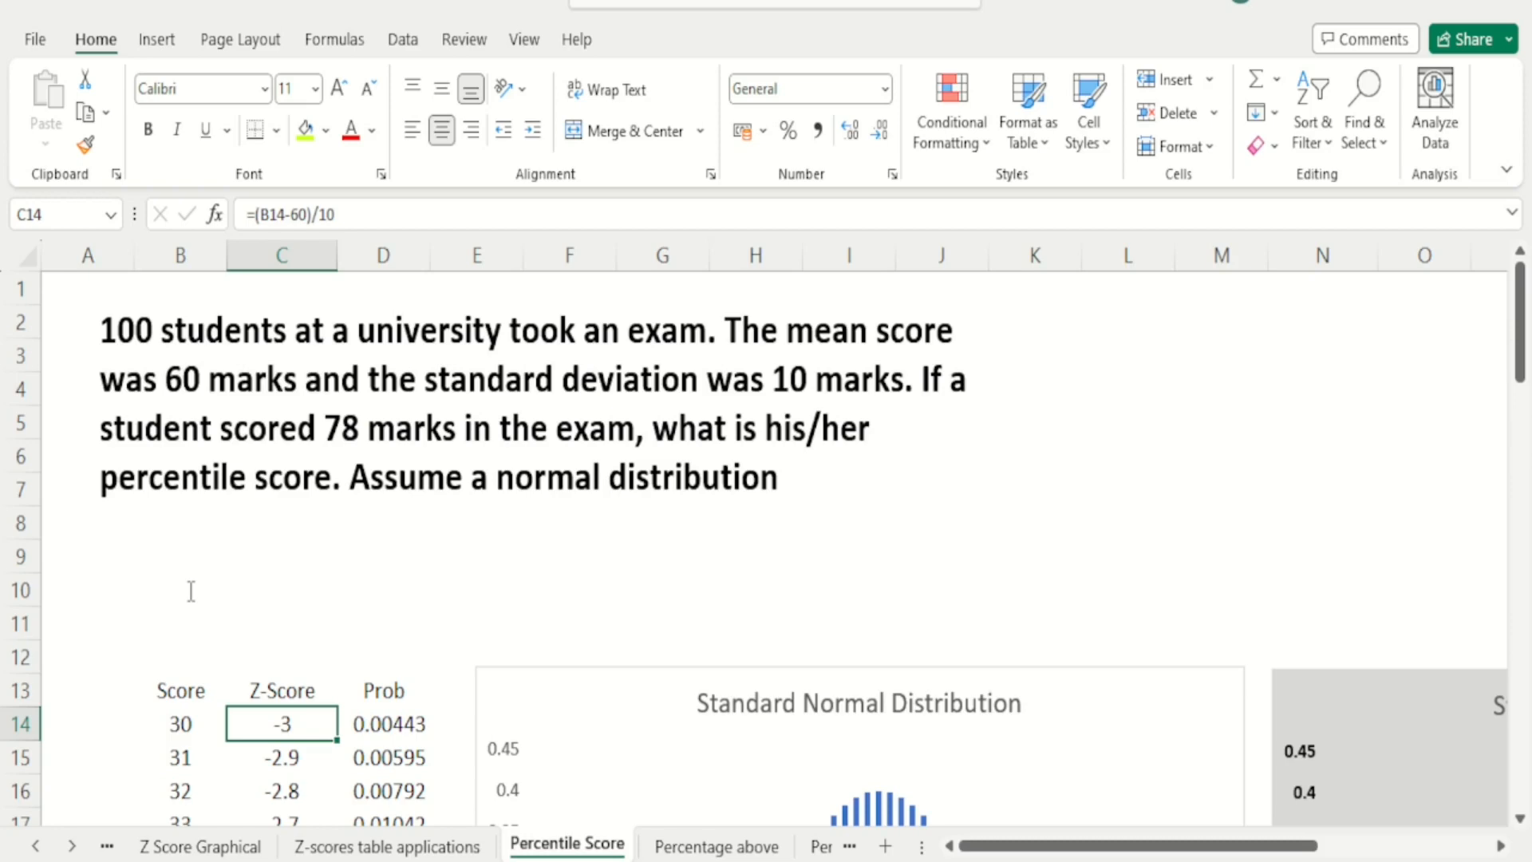
key(Right)
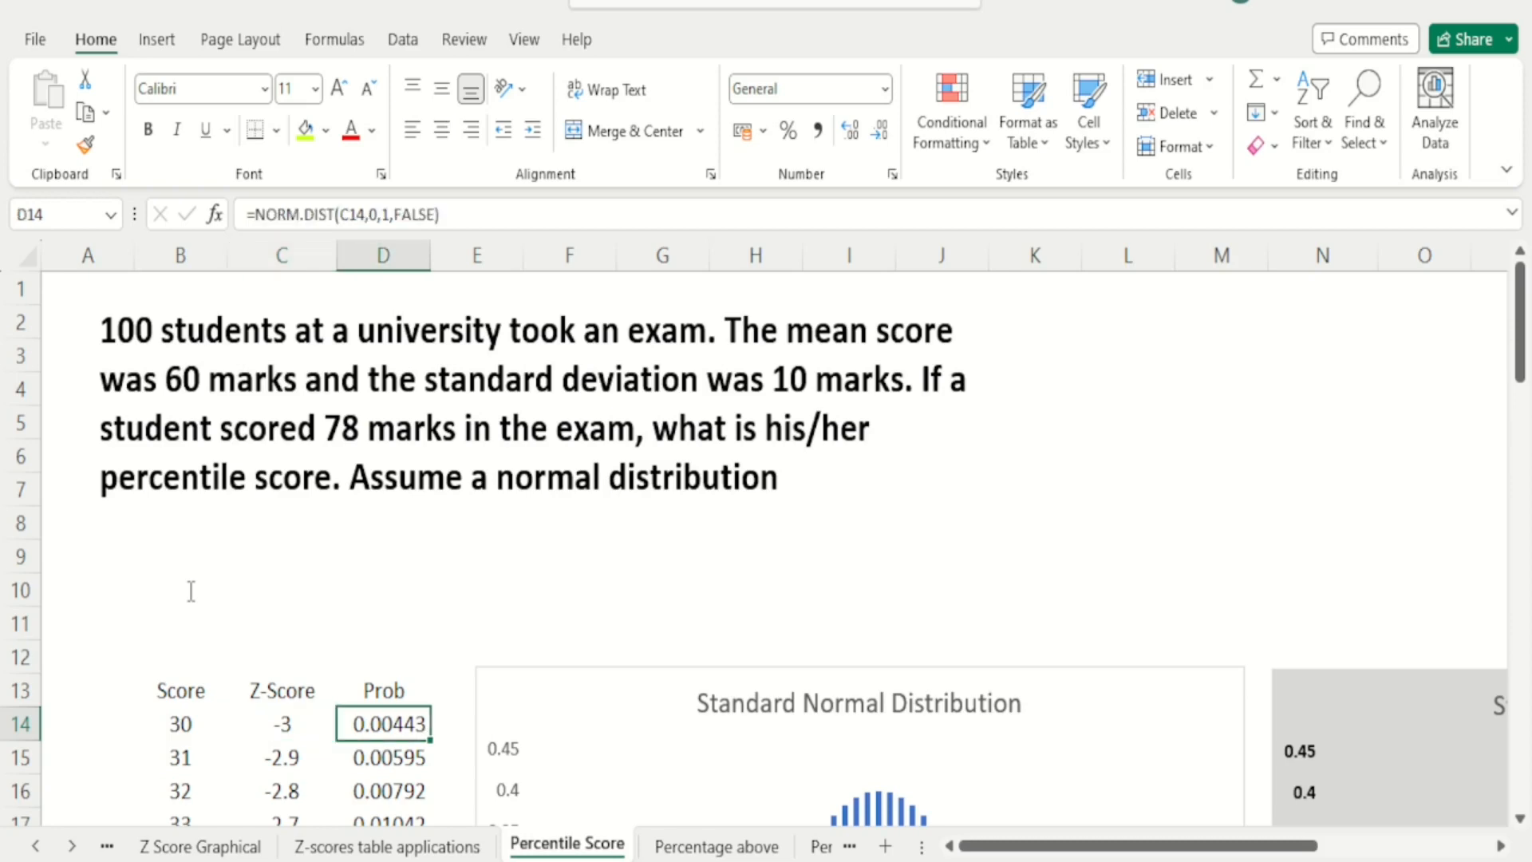
key(Up)
key(Down)
Step: View the Standard Normal Distribution chart beside the table, then reread the exam question at the sheet's beginning
drag(1520, 379, 1523, 431)
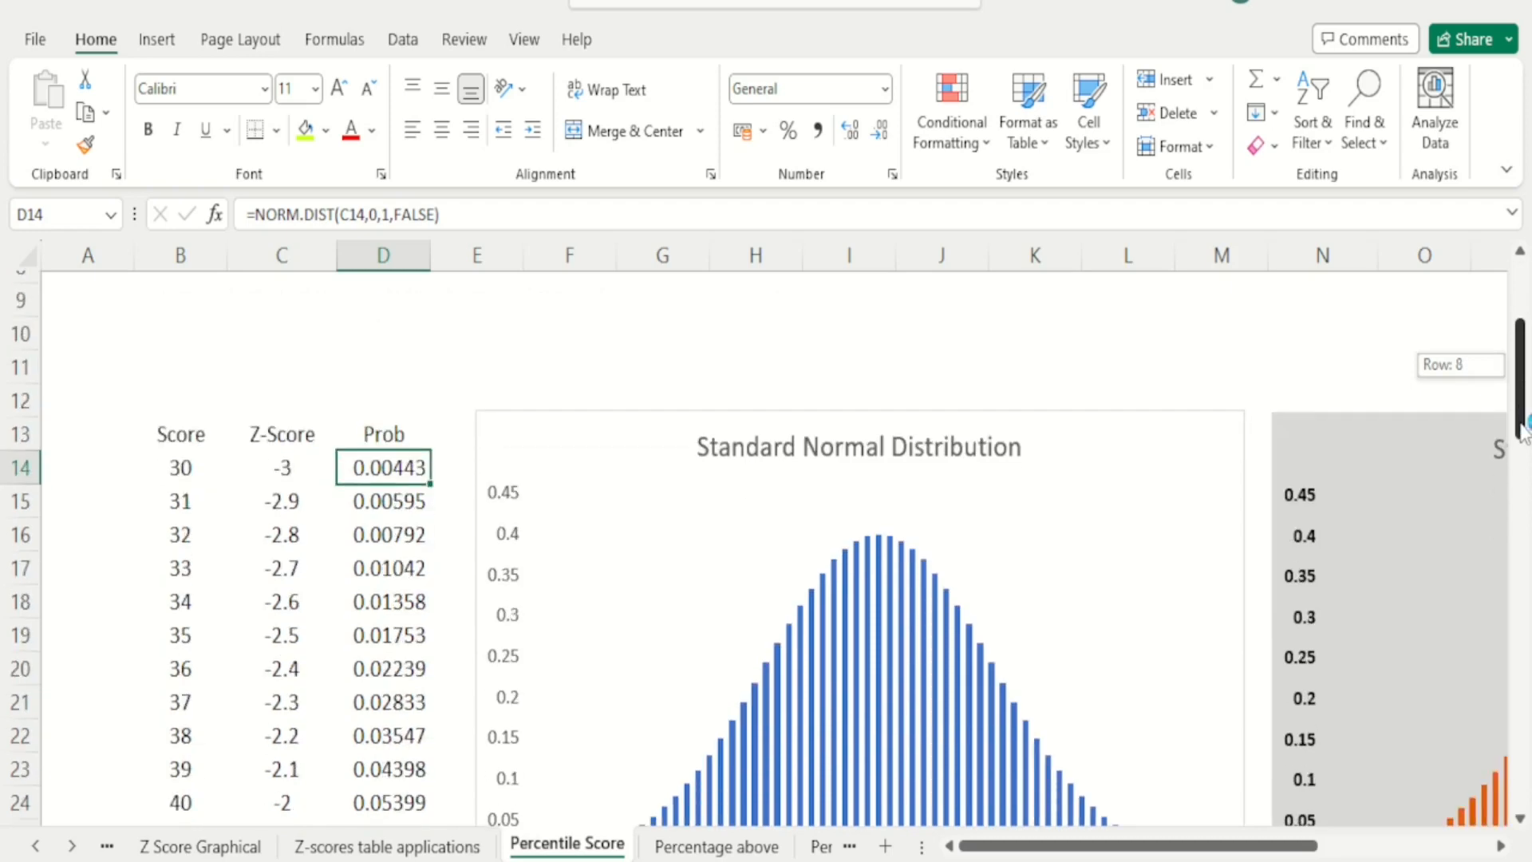
drag(1523, 431, 1523, 462)
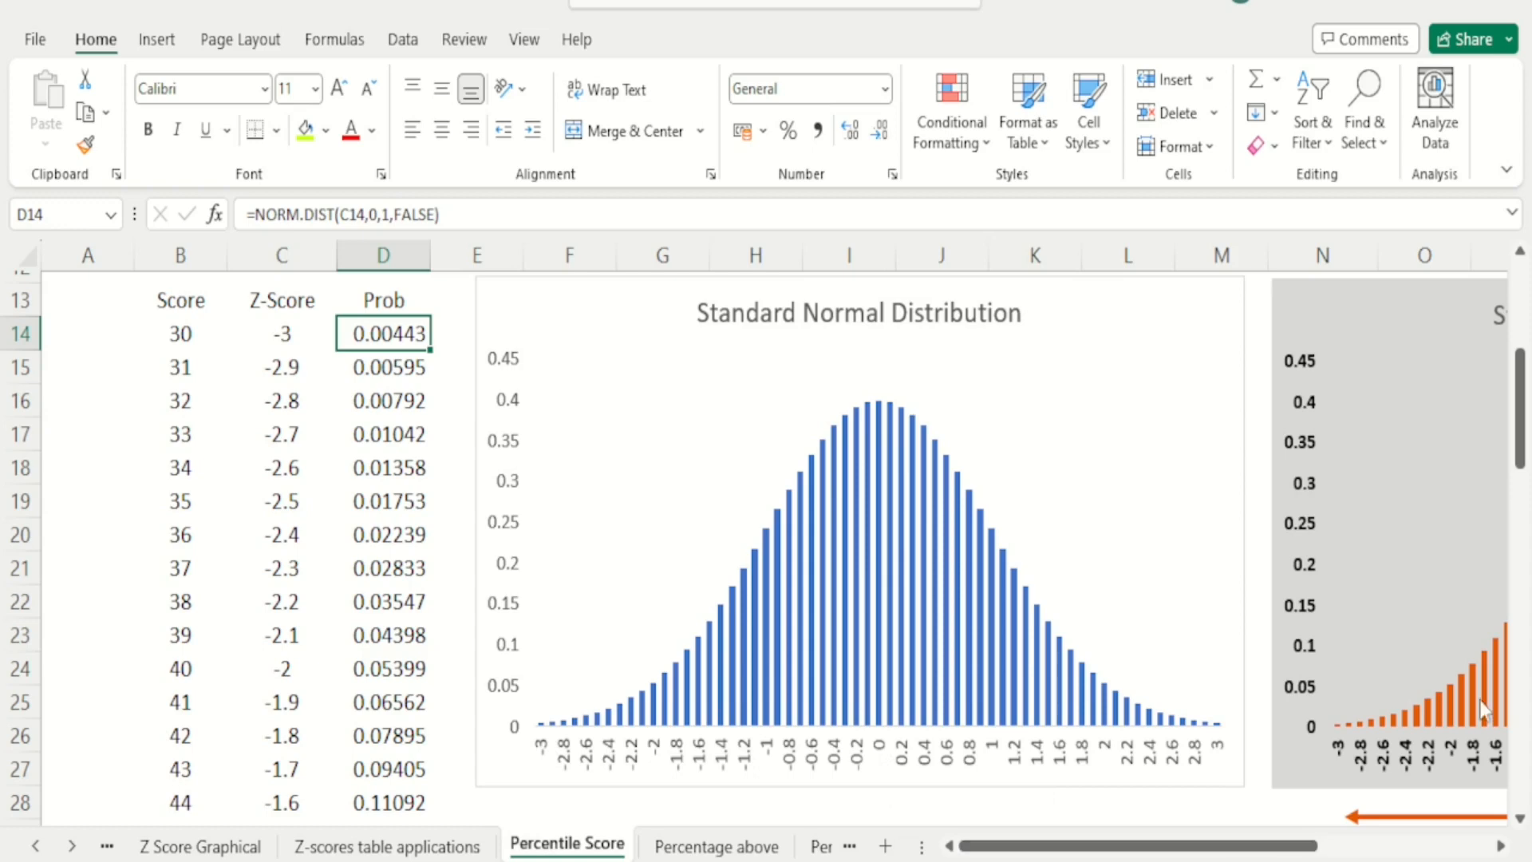
drag(1523, 399, 1523, 372)
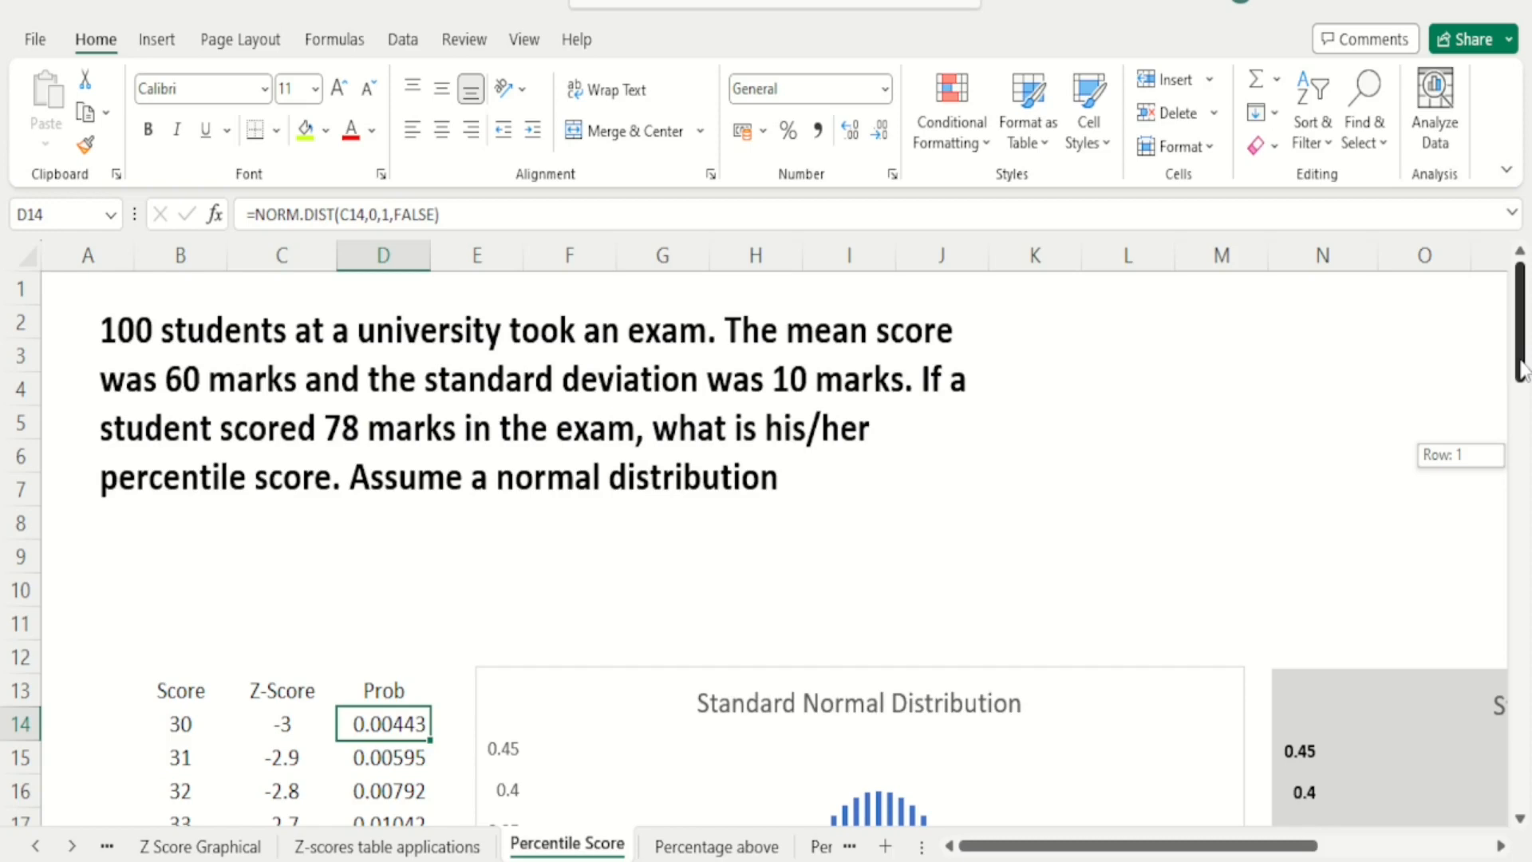
drag(1520, 370, 1519, 369)
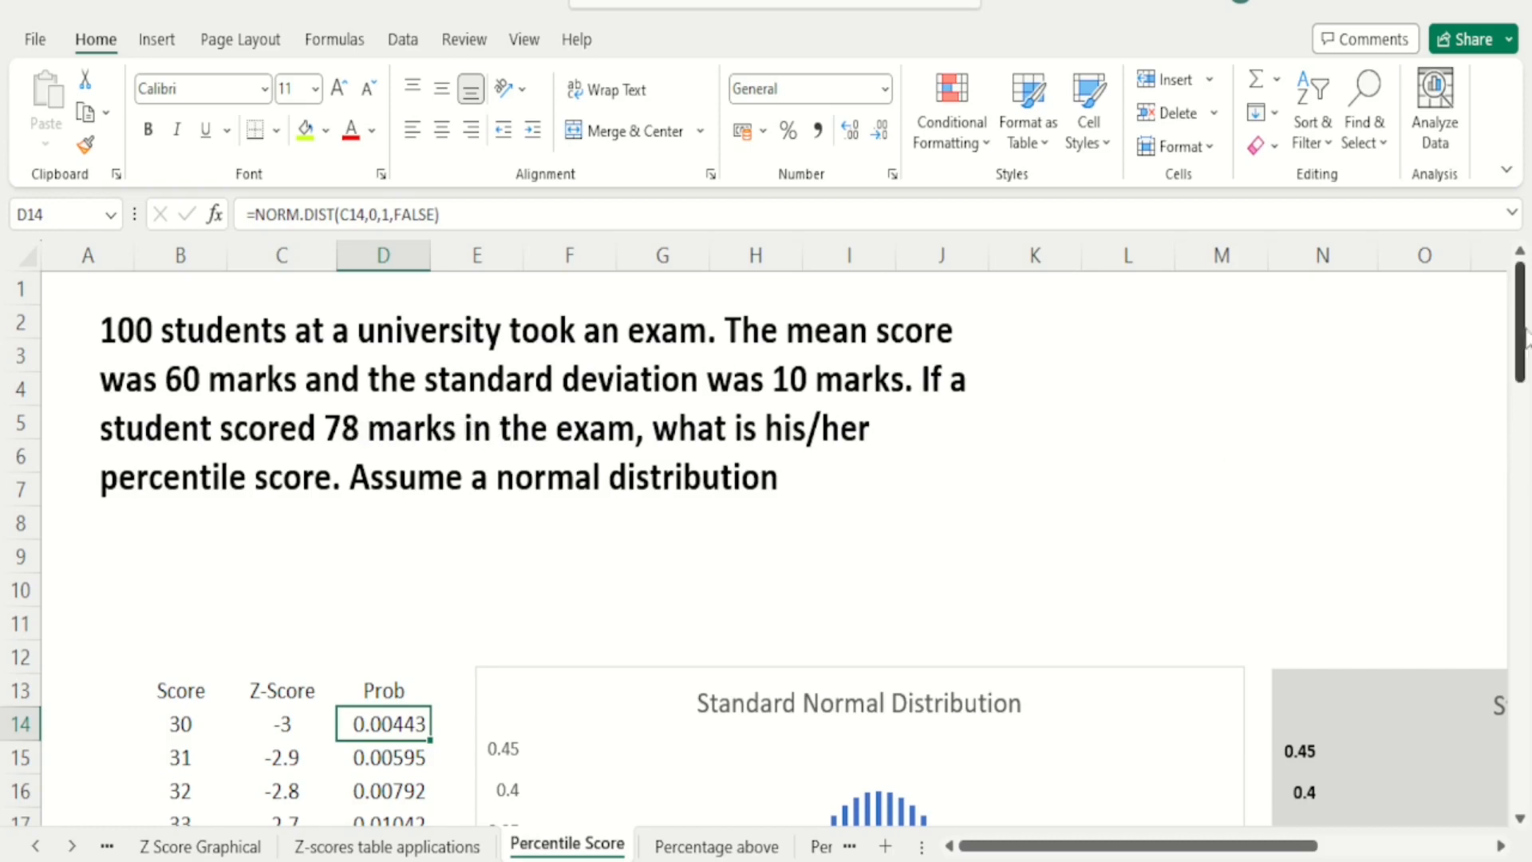
Step: Find the score of 78 in the Score column and check its z-score formula in C62
drag(1524, 335, 1515, 687)
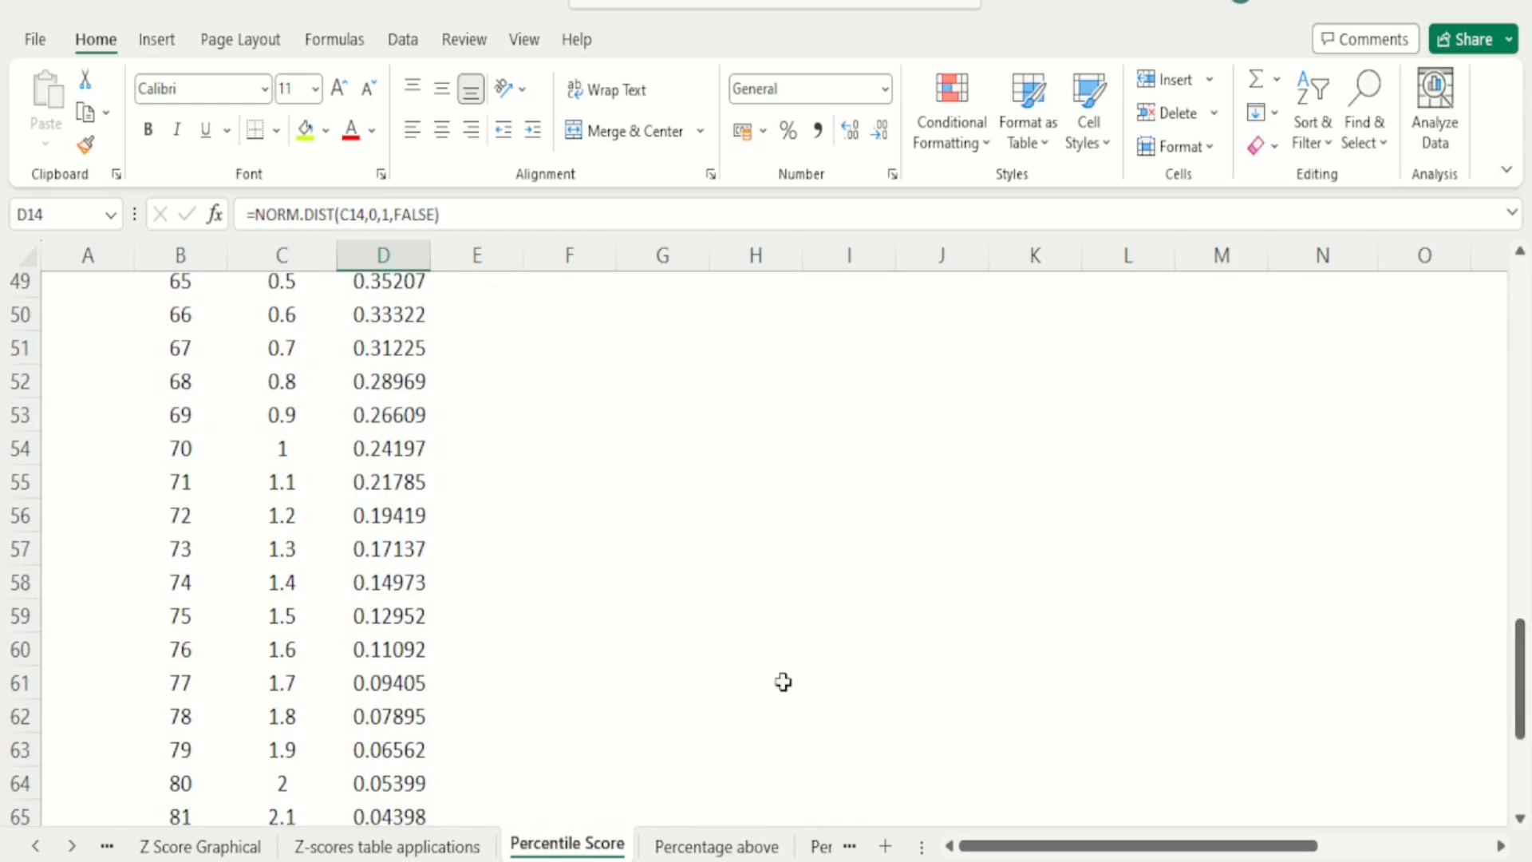
click(184, 715)
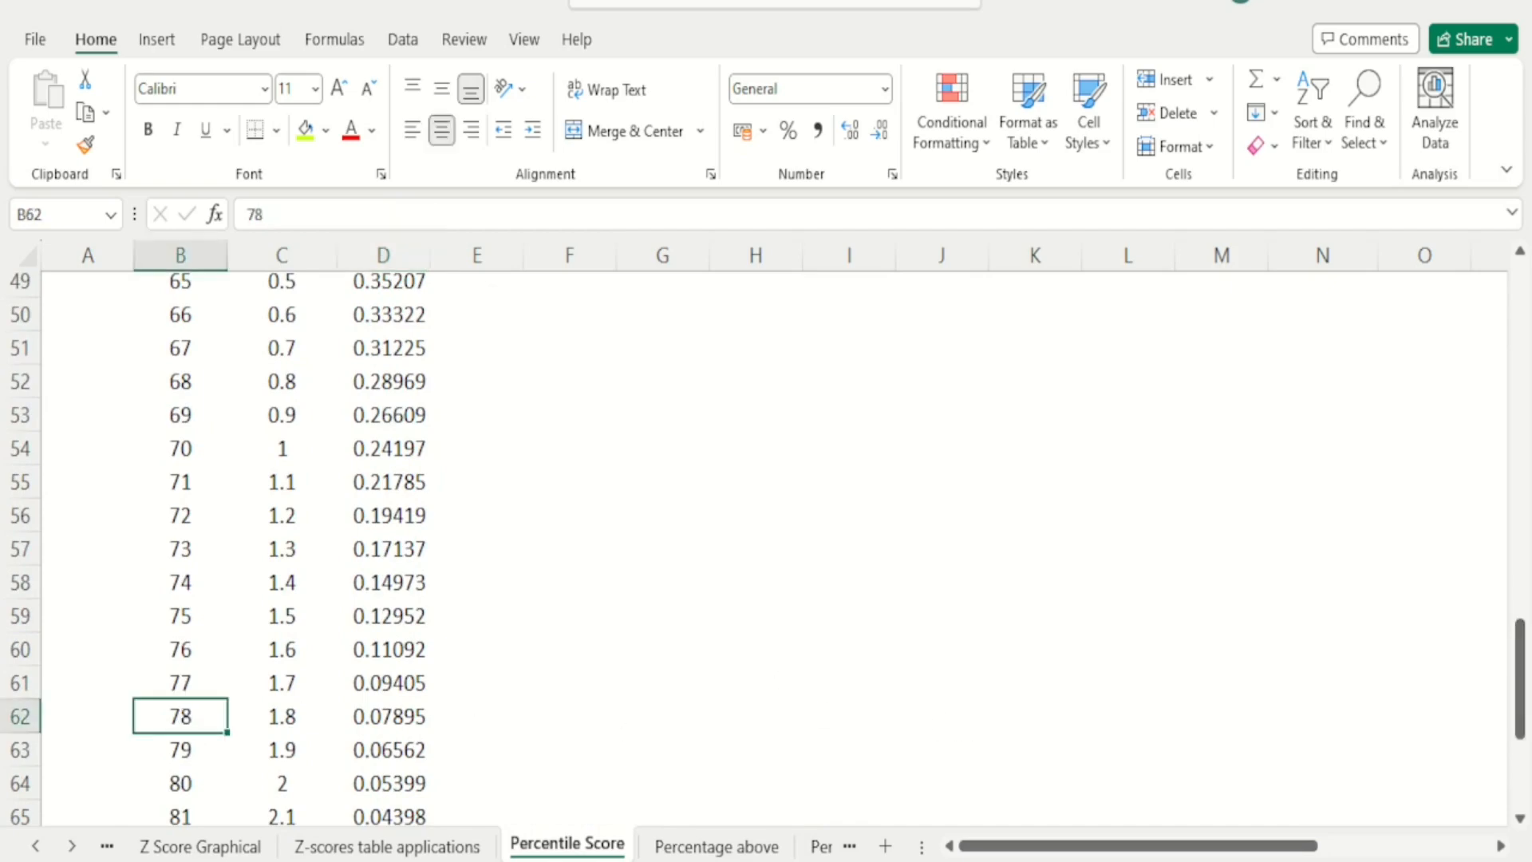
scroll(766, 549, up, 1)
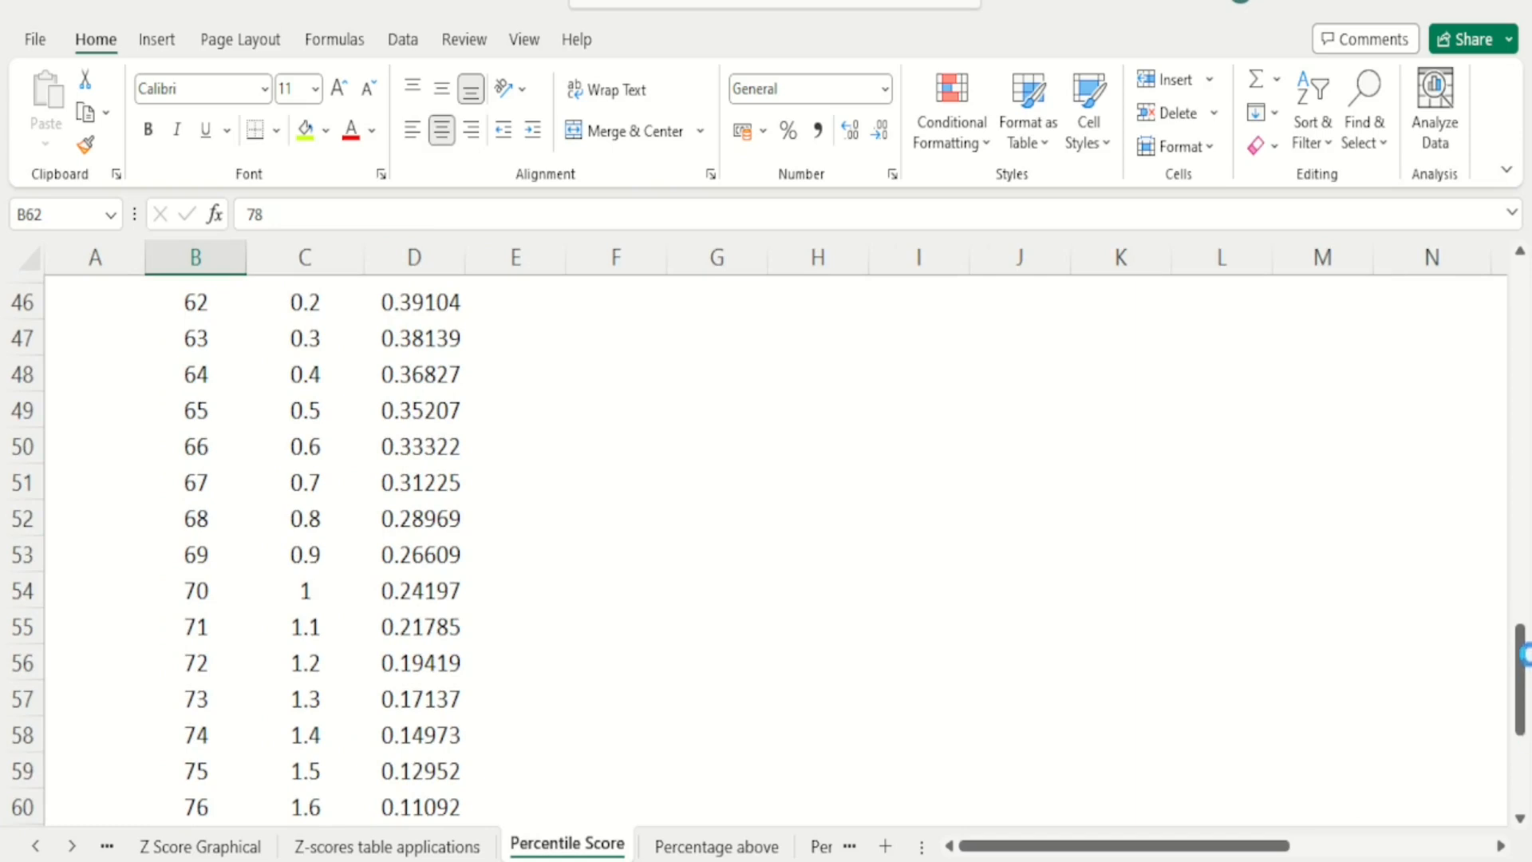
scroll(1523, 674, up, 1)
drag(1523, 674, 1523, 707)
click(219, 598)
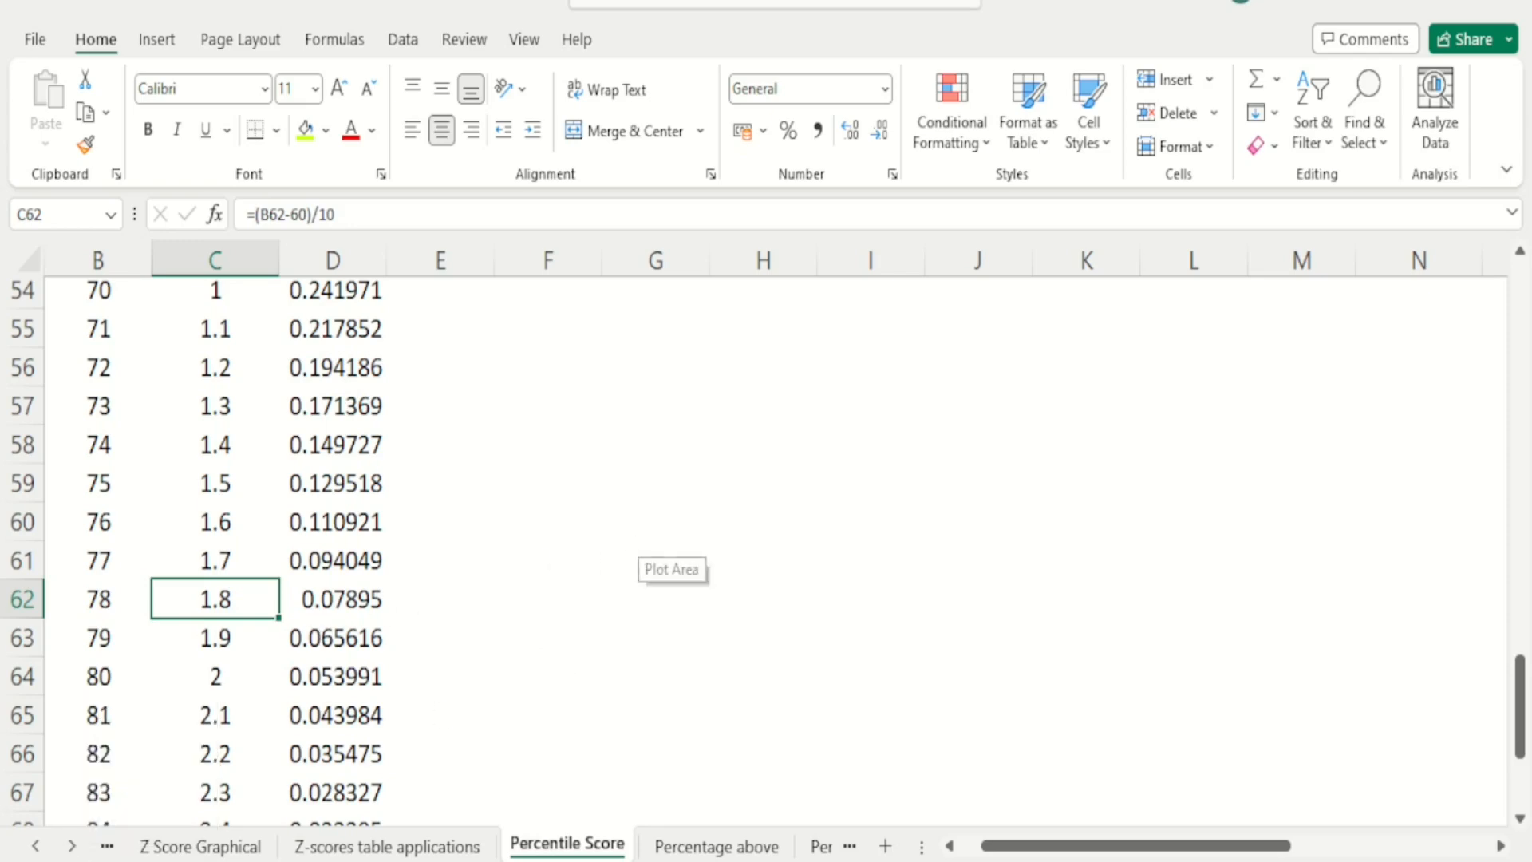
Step: Look up the cumulative probability for z = +1.8 in the positive table on the Z Score table sheet
click(71, 847)
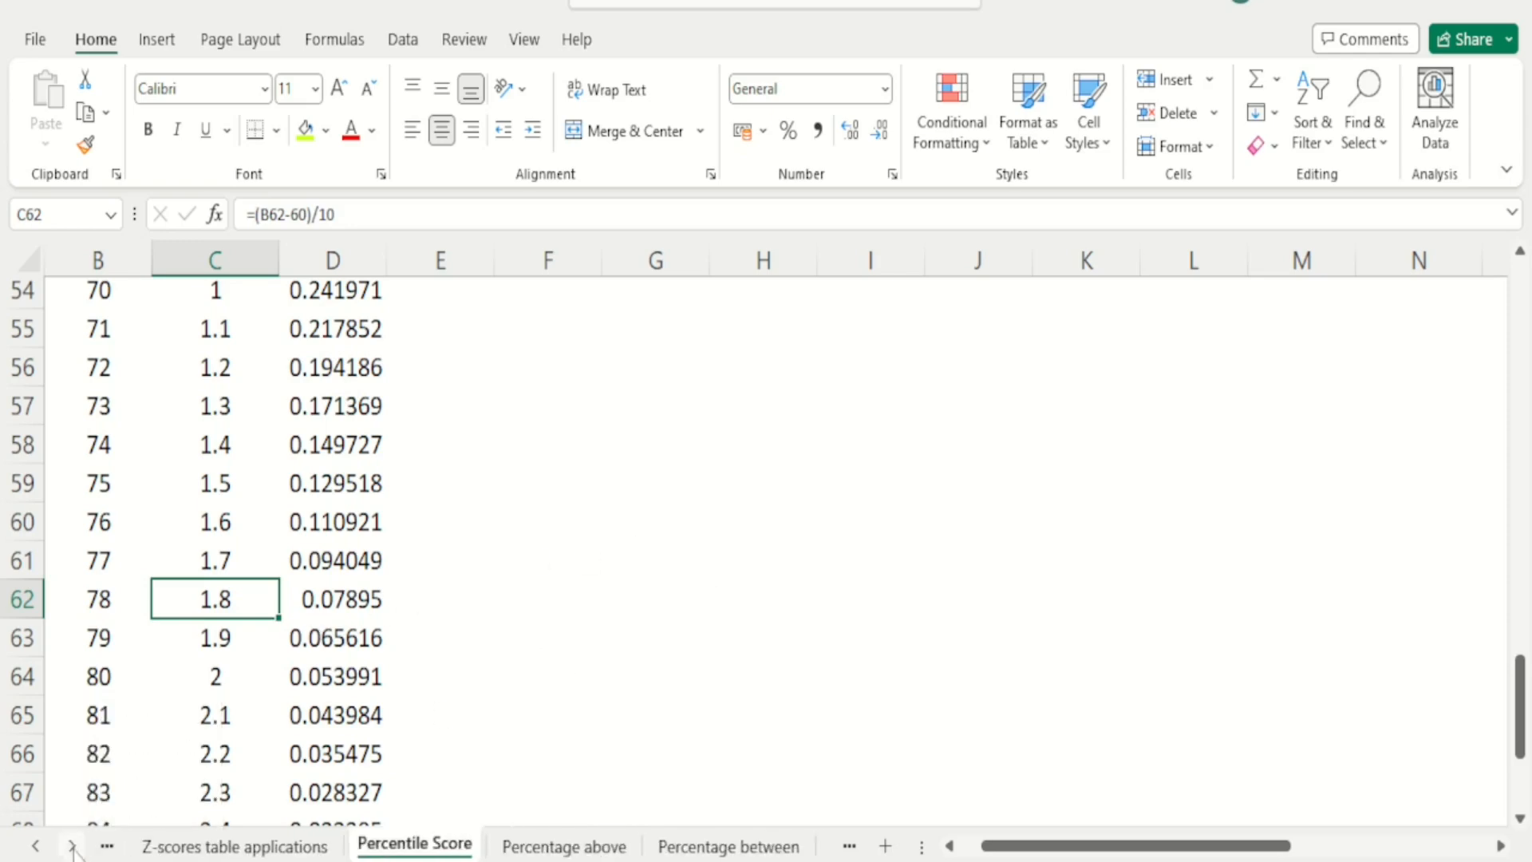
click(71, 848)
click(71, 847)
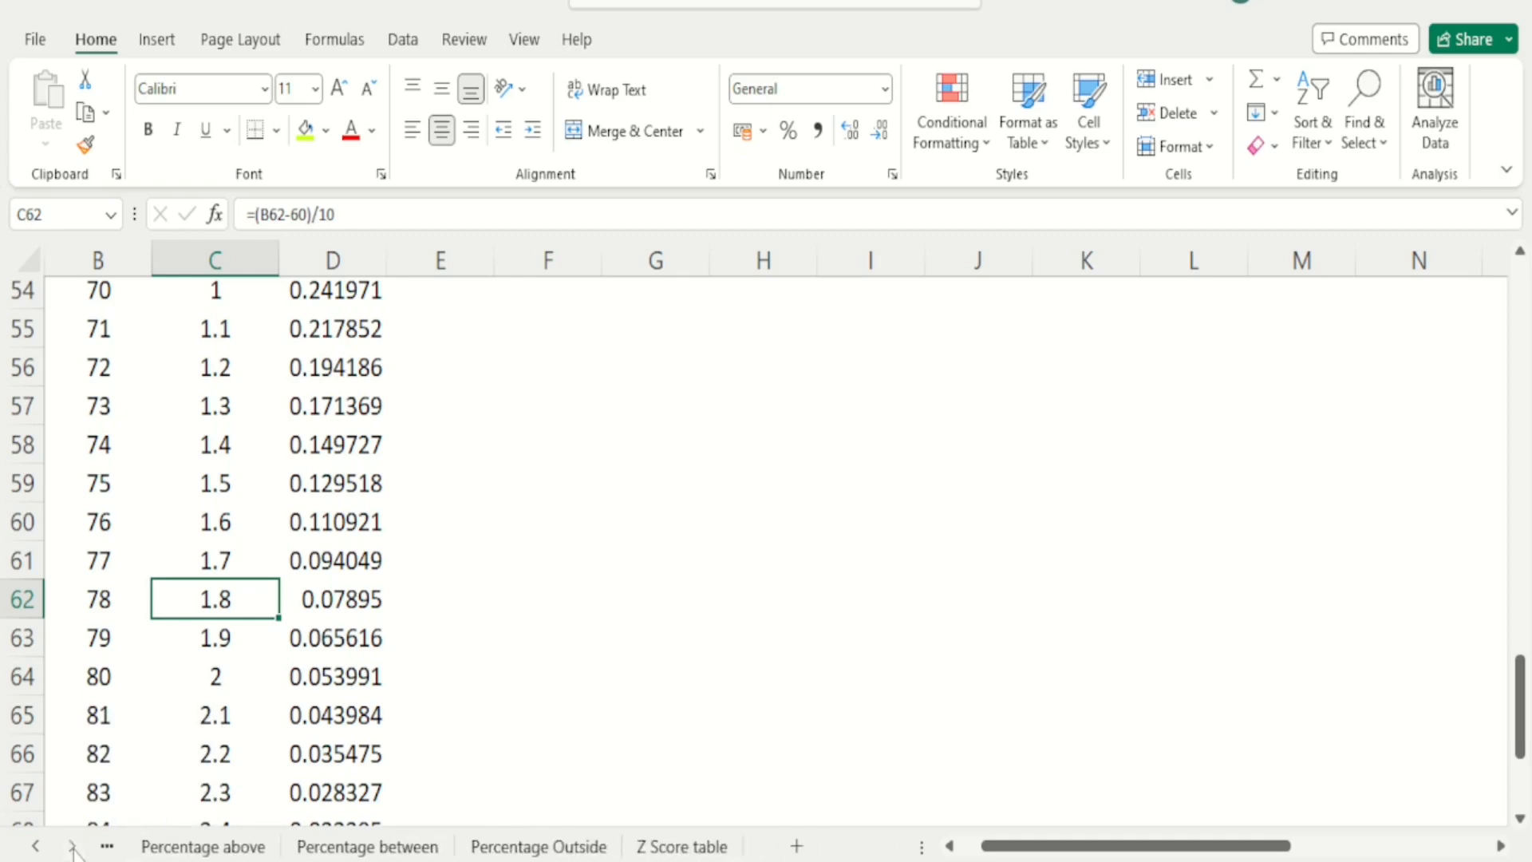
click(674, 848)
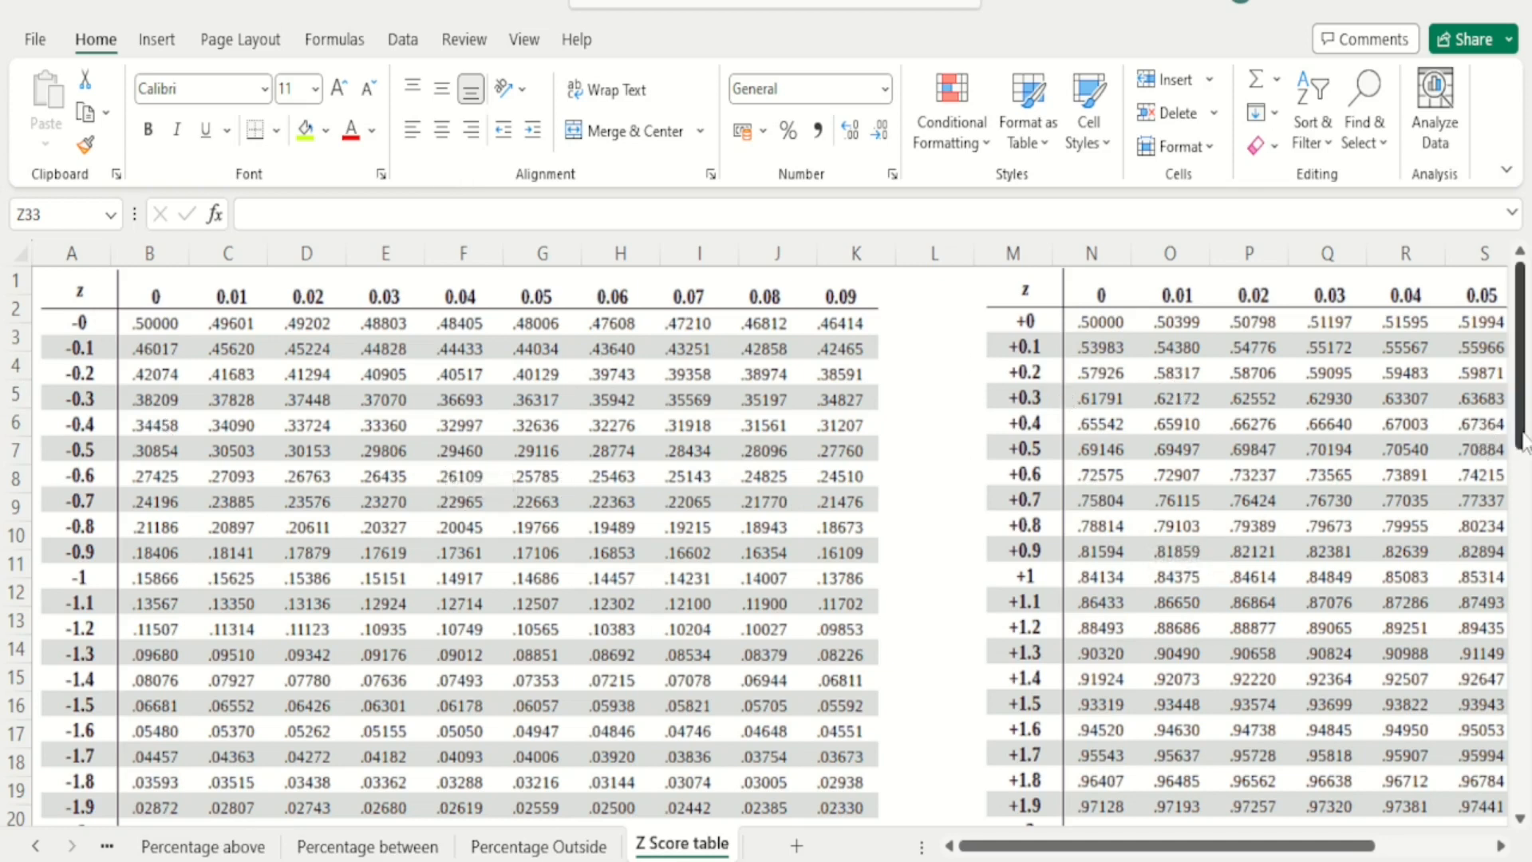
drag(1359, 847, 1429, 841)
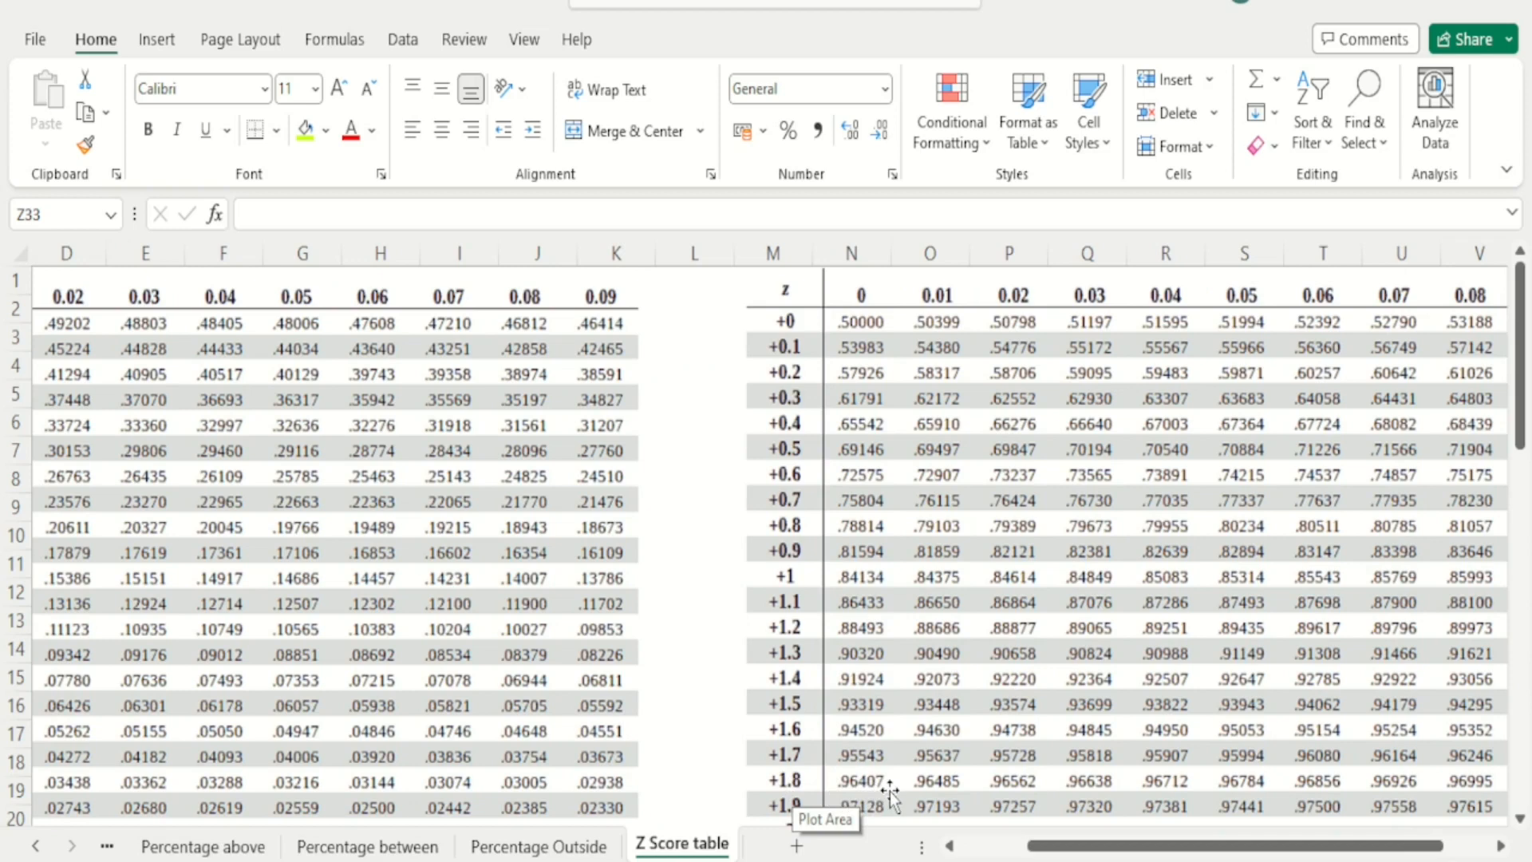
Step: Enter the looked-up probability .96407 in E62 on the Percentile Score sheet, beside the row for 78 marks
click(37, 847)
click(242, 850)
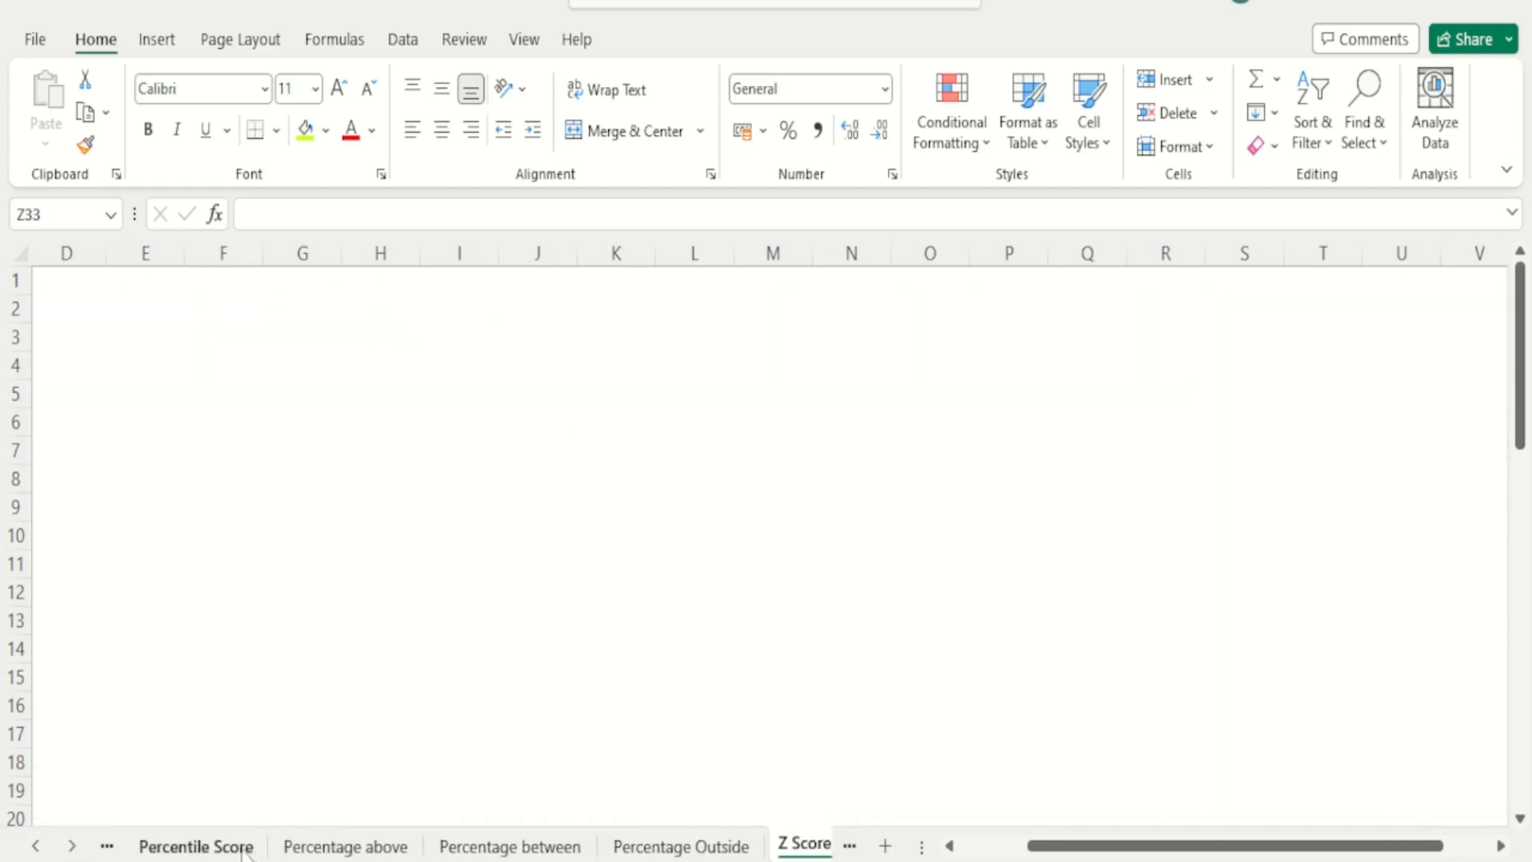
click(441, 604)
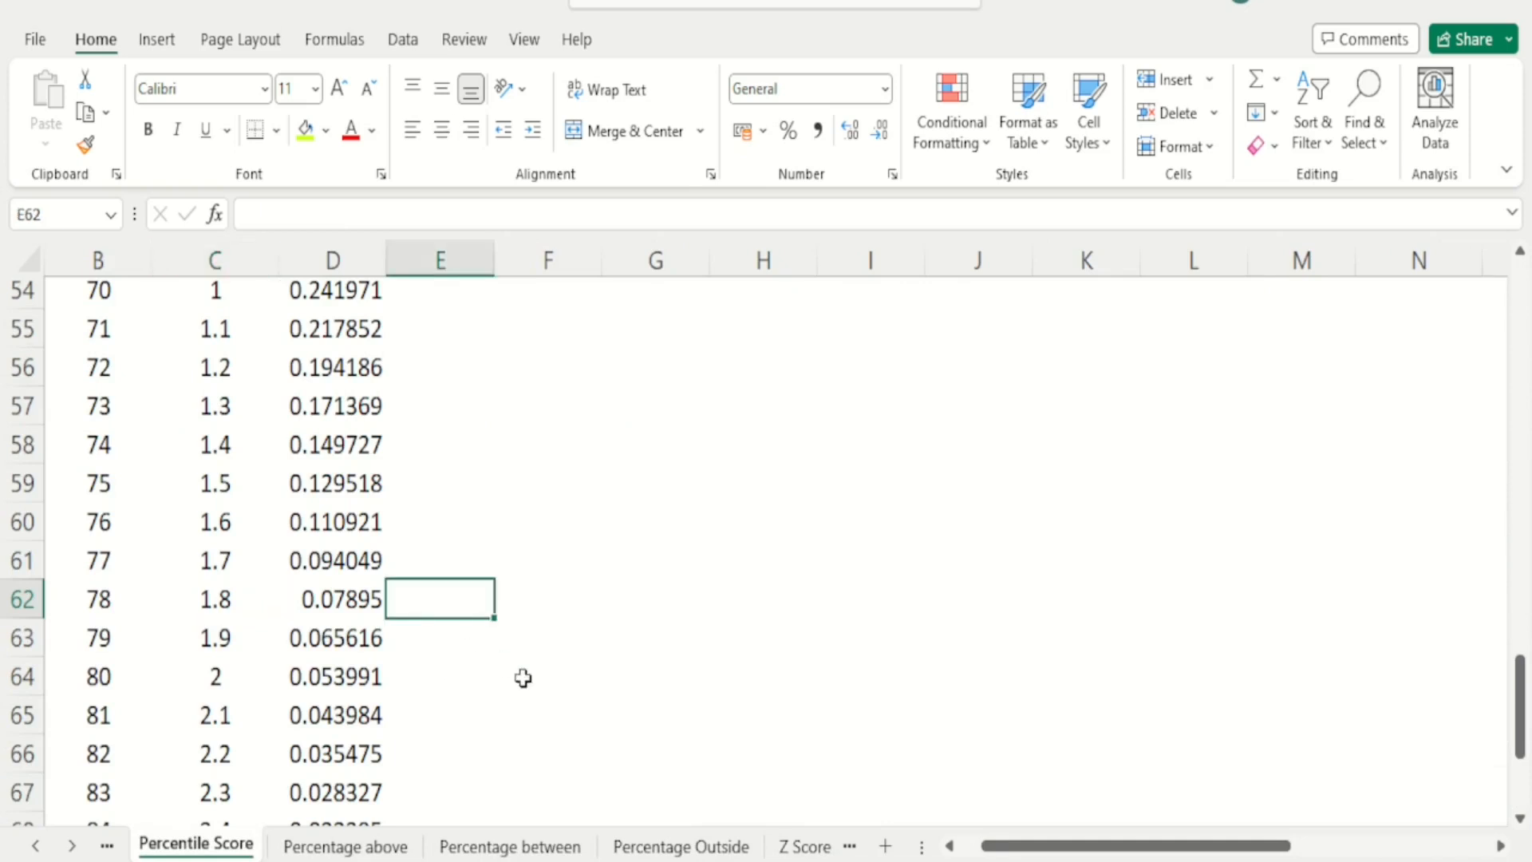
text(.94)
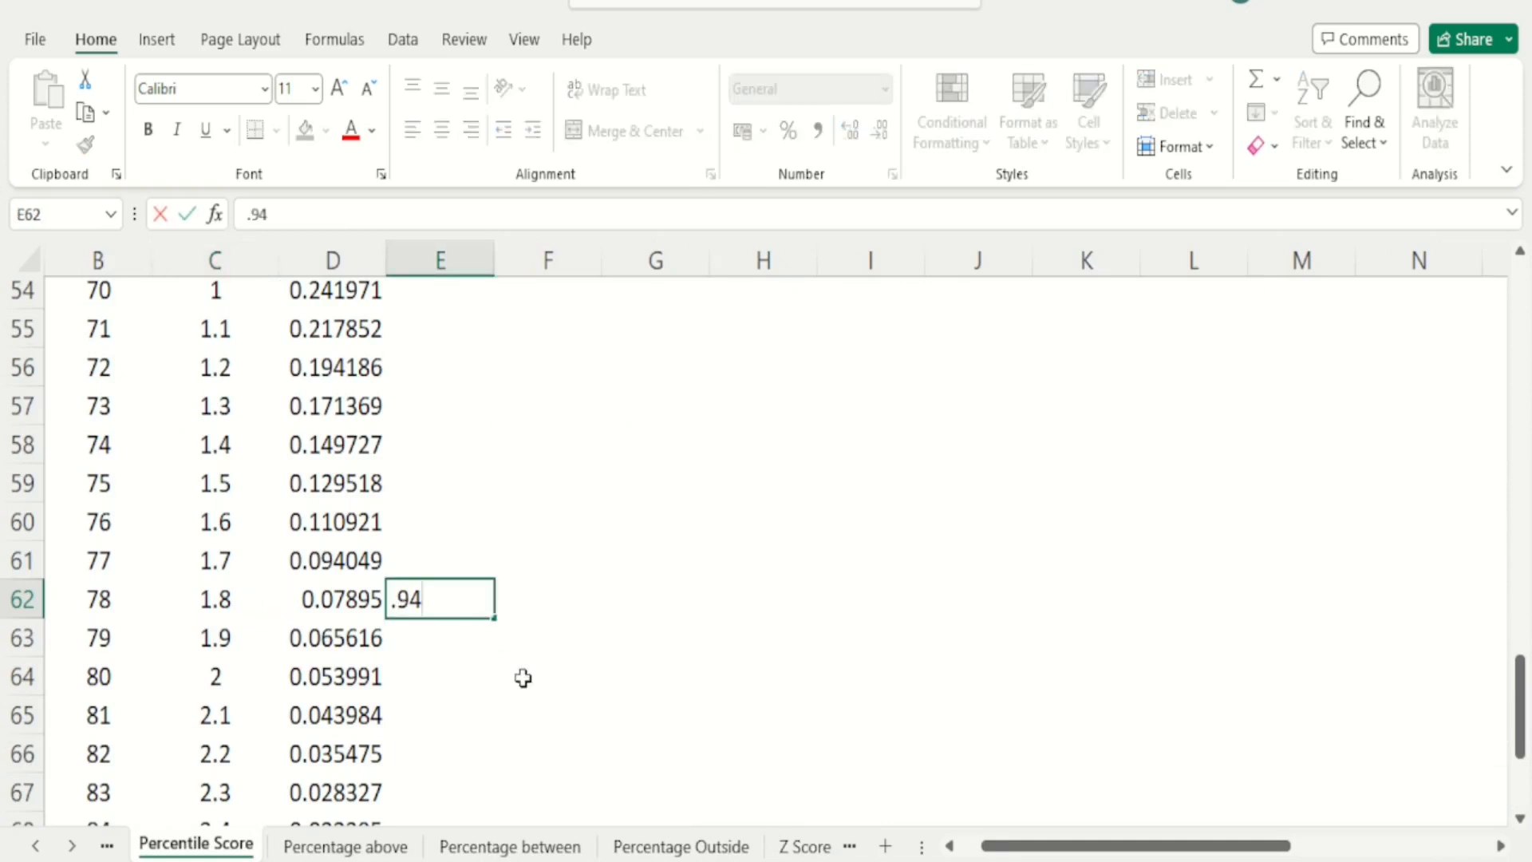
key(BackSpace)
text(6407)
click(621, 656)
click(457, 605)
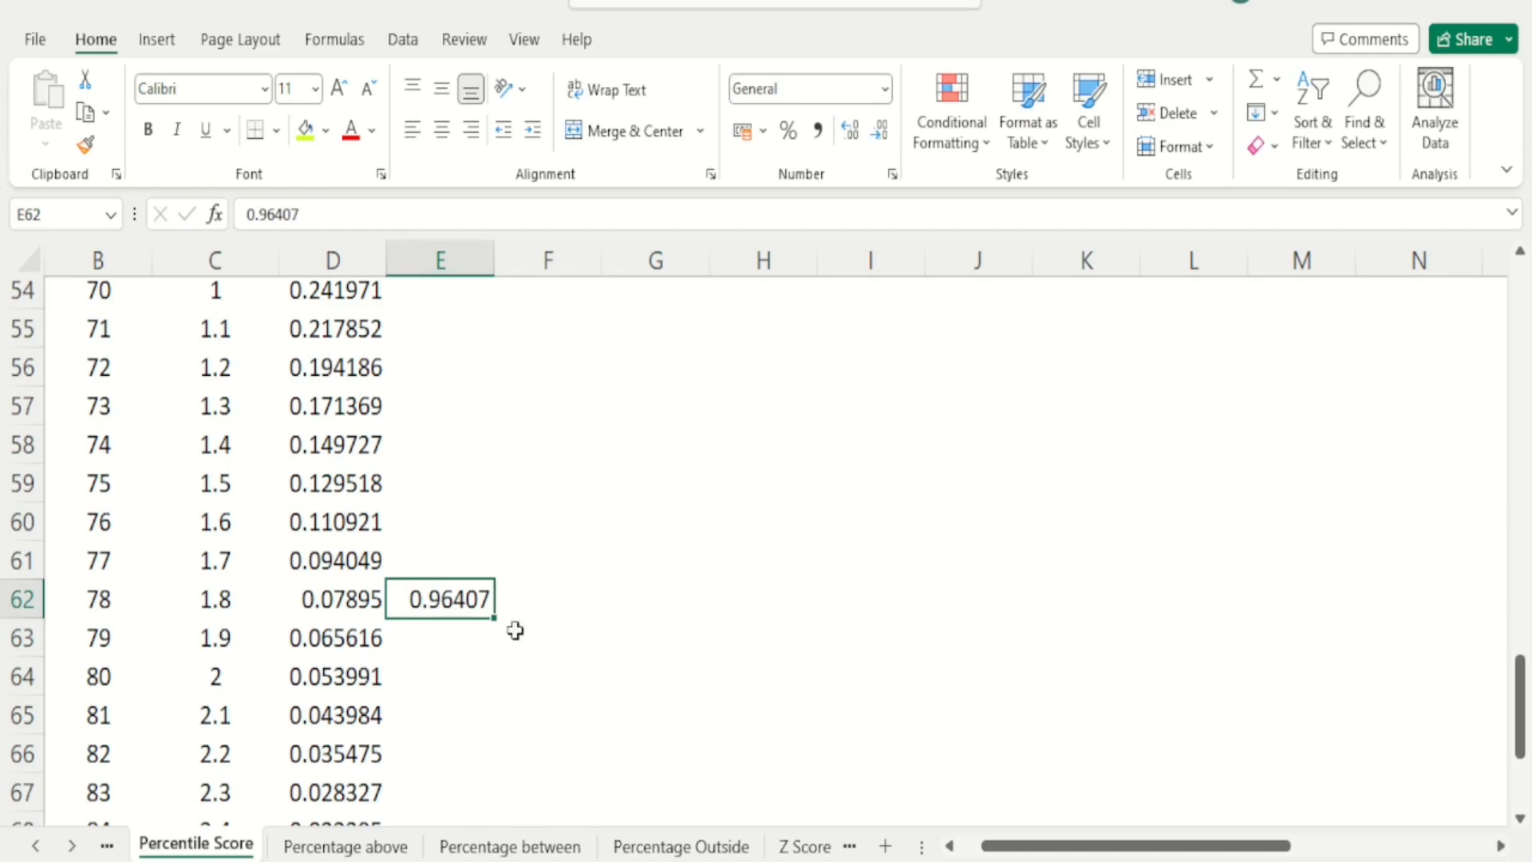
Step: Format E62 as a percentage with two decimal places
click(790, 133)
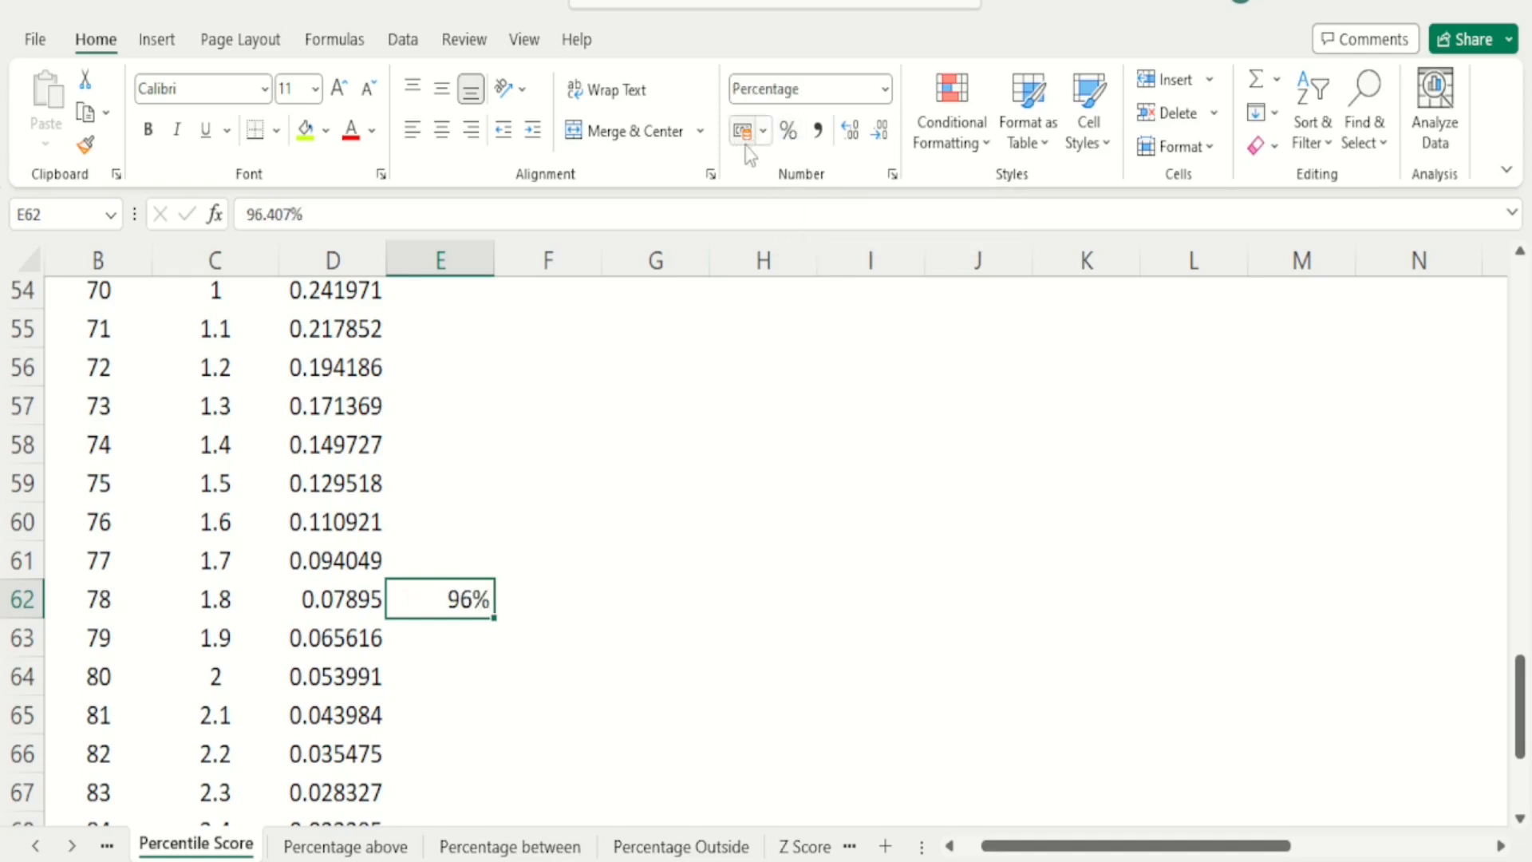
click(844, 136)
click(848, 146)
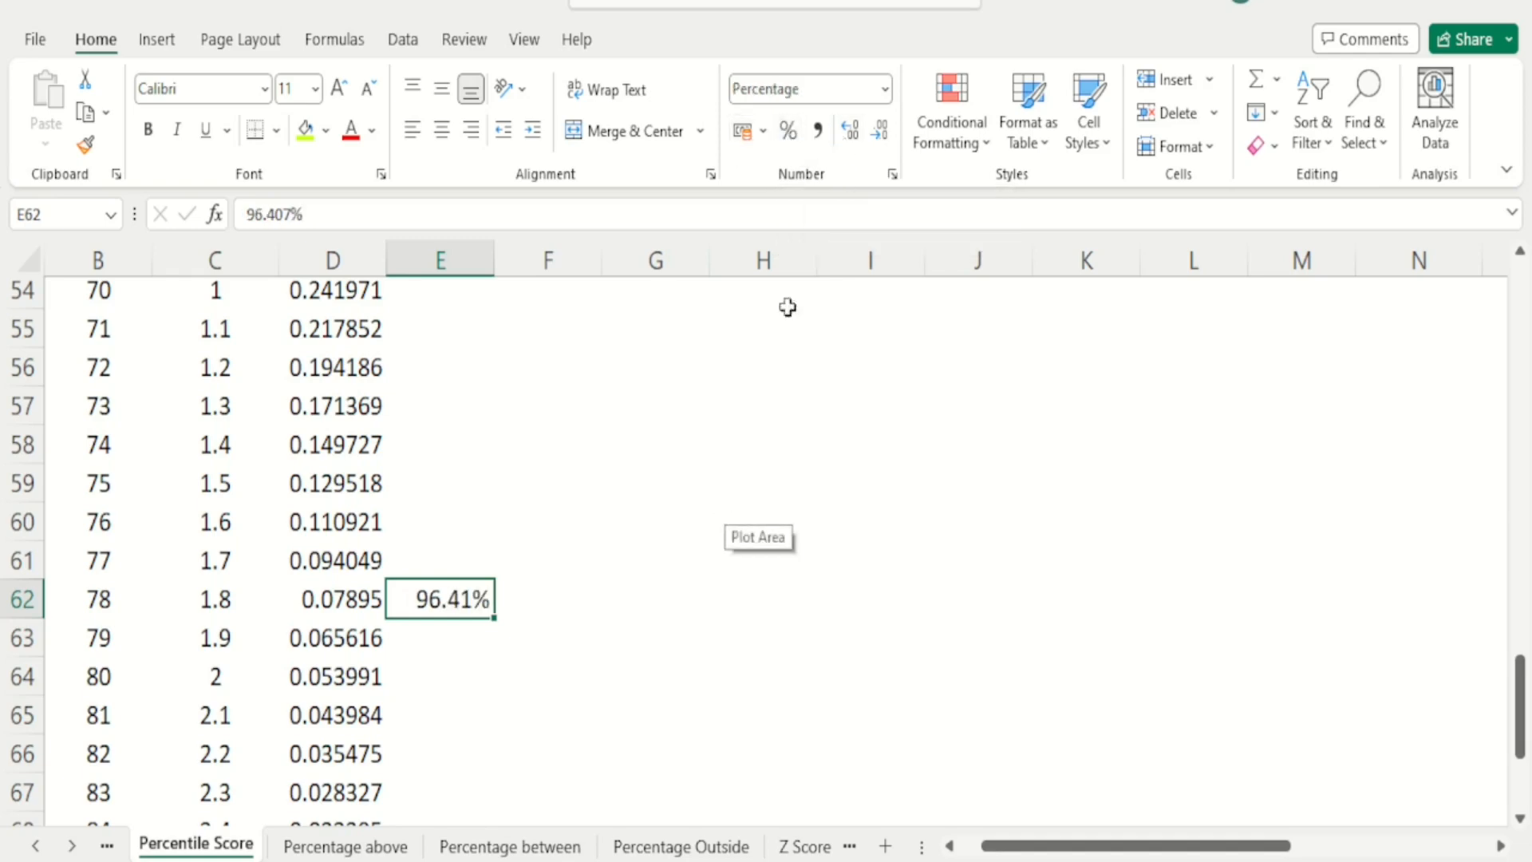
click(852, 140)
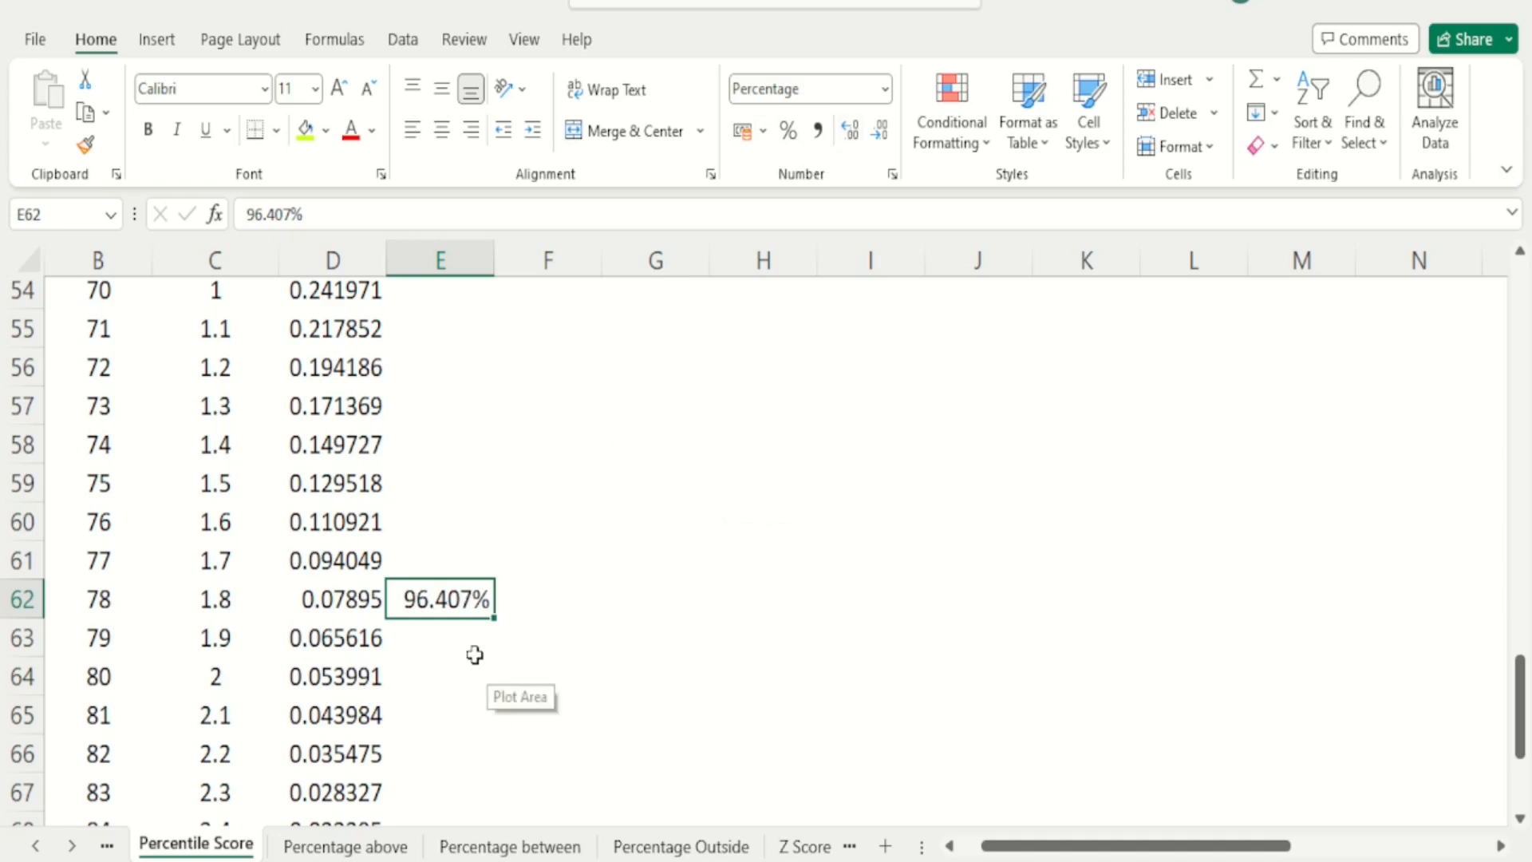
click(884, 136)
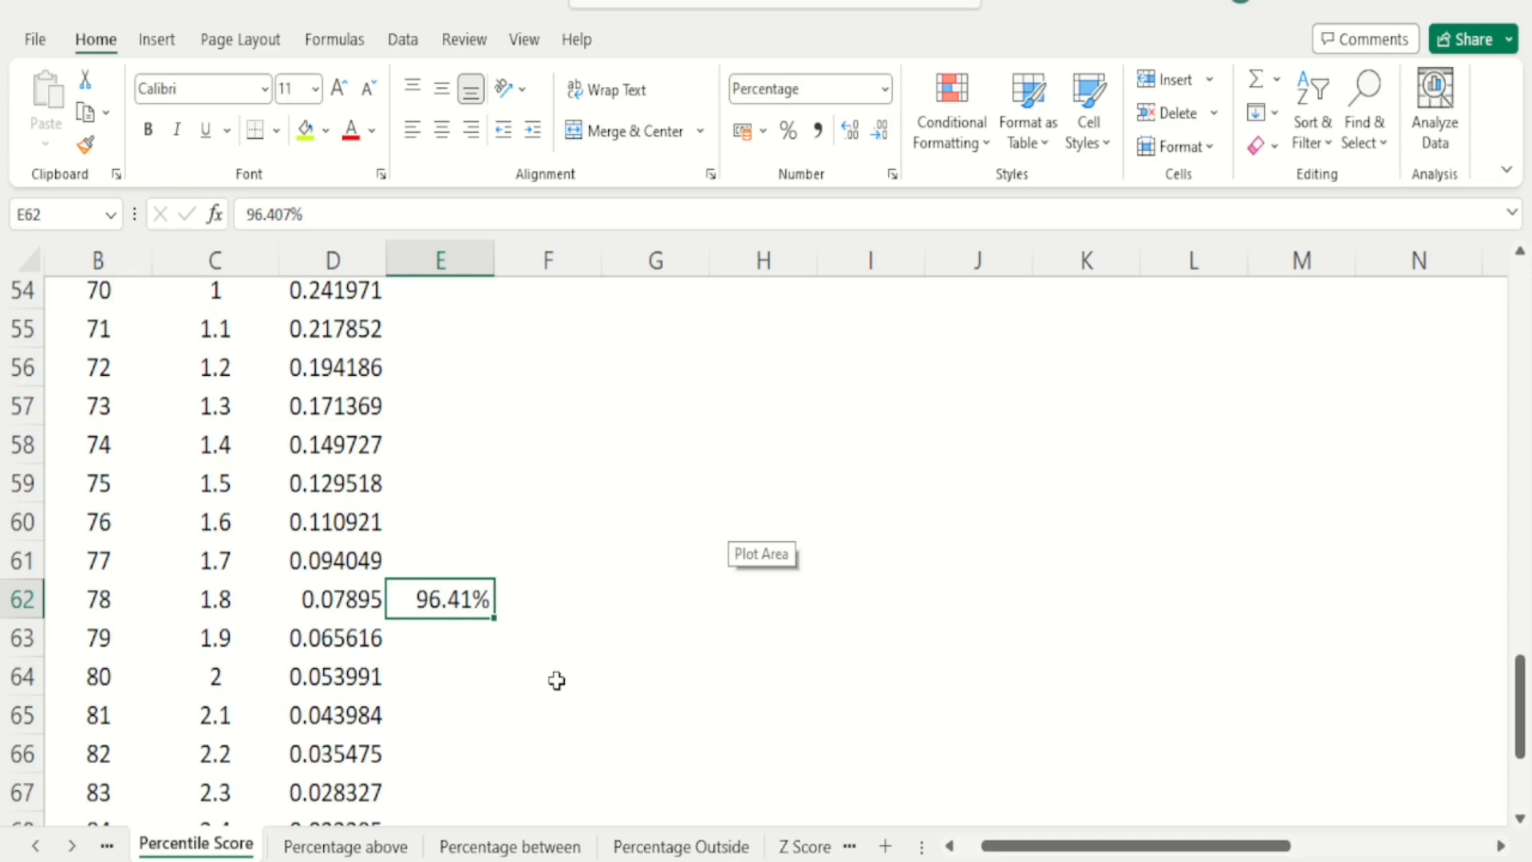
Step: Review the z-score, percentile and score cells in row 62 for the 78-mark student
click(222, 601)
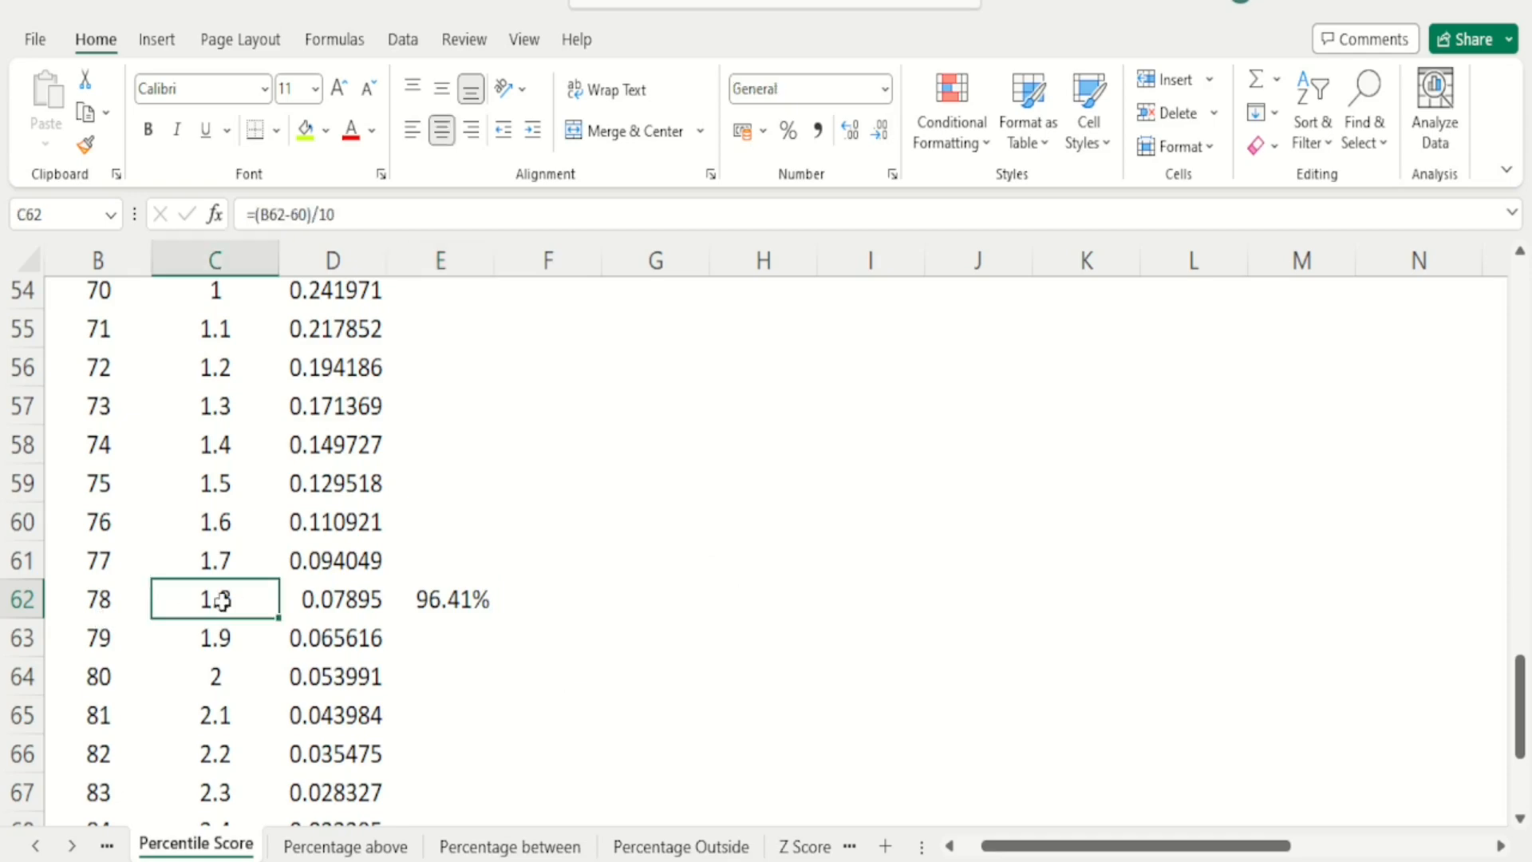
click(457, 602)
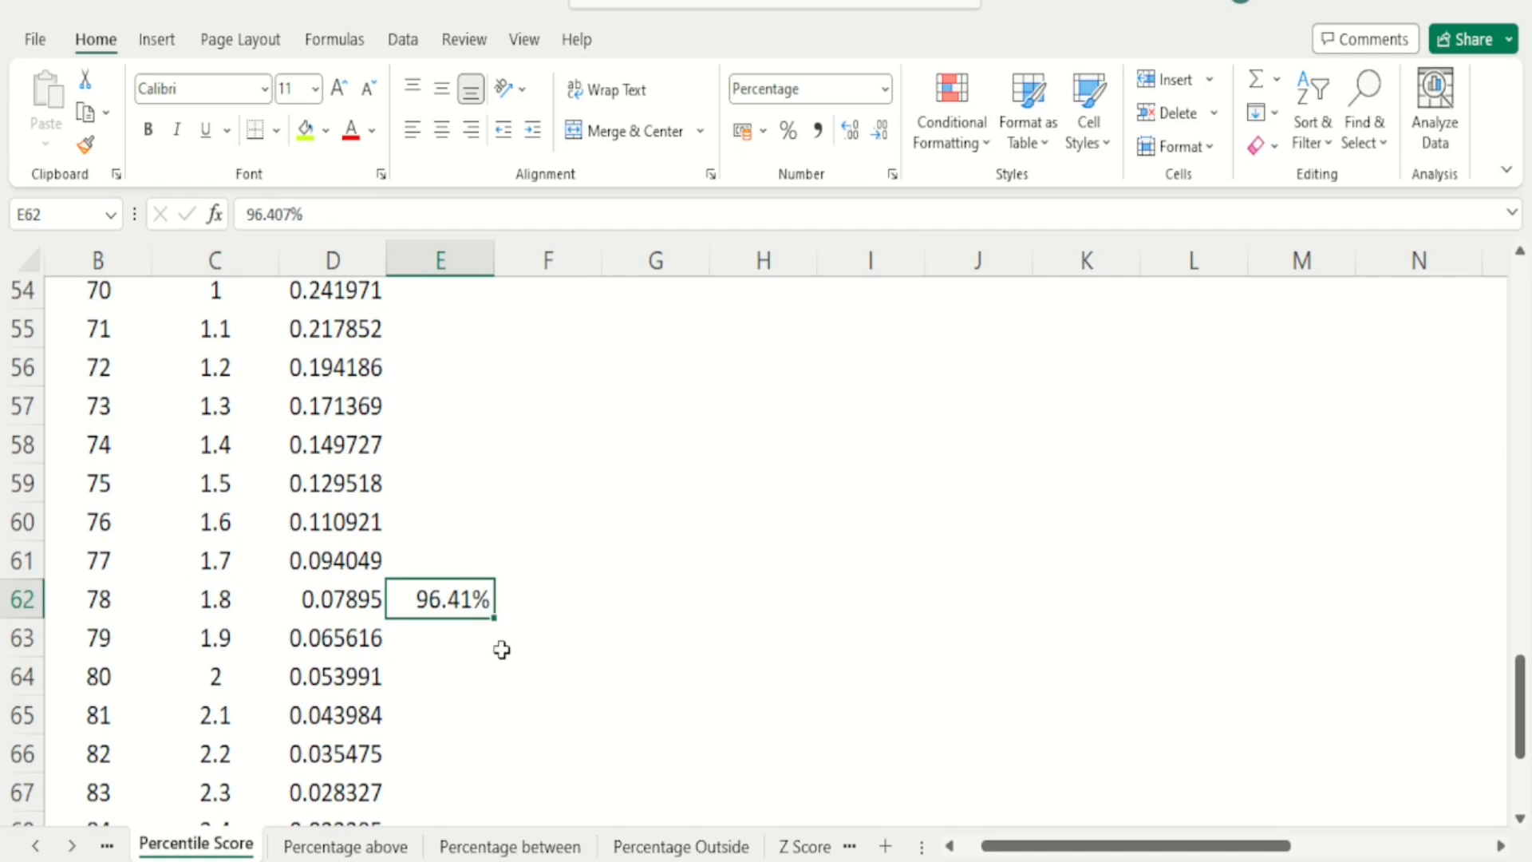
click(106, 604)
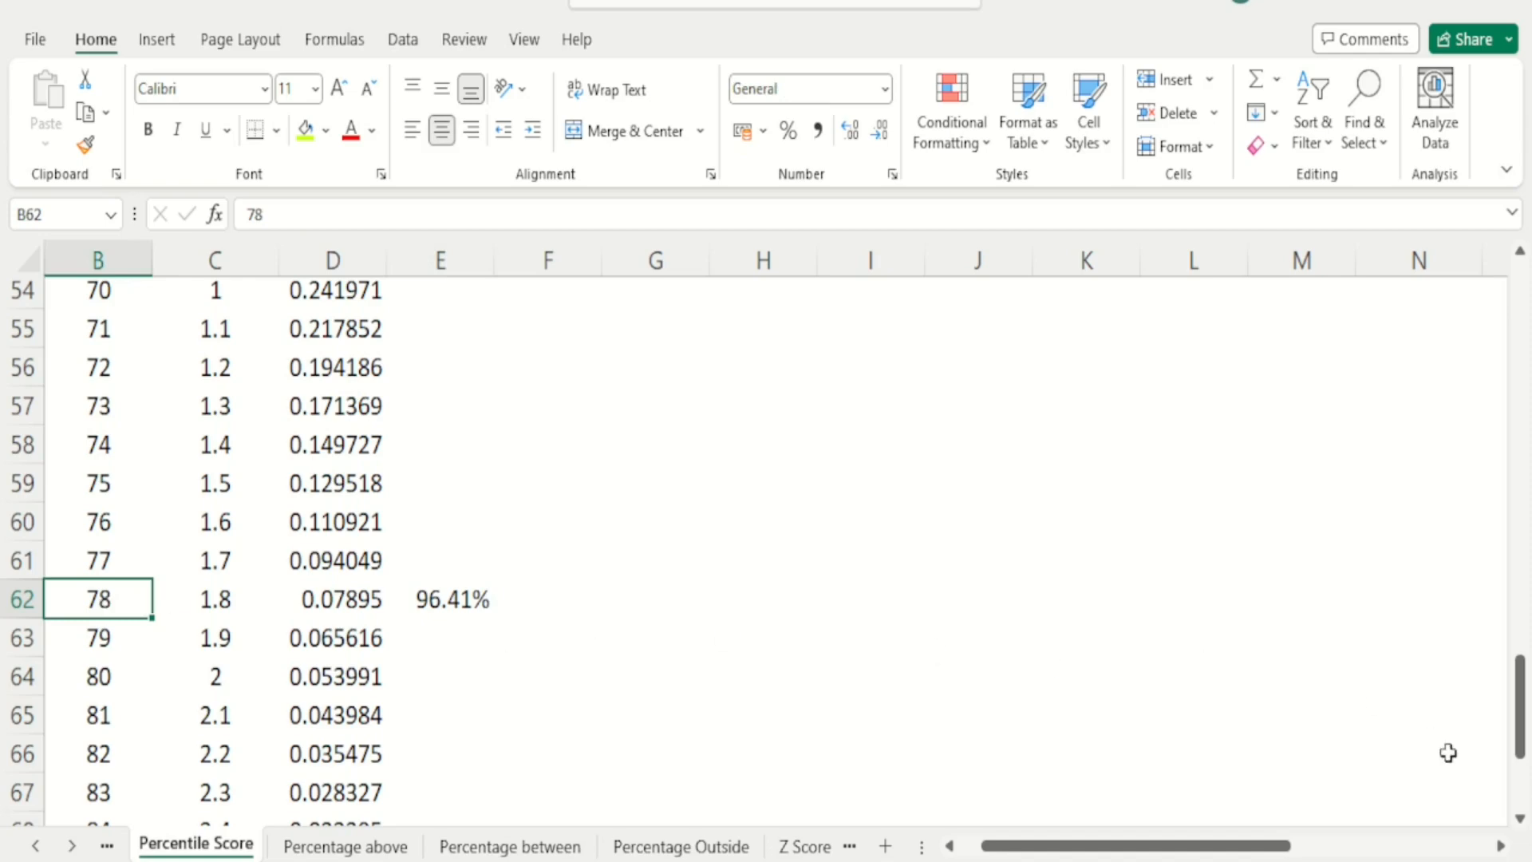
Step: Examine the two-coloured Standard Normal Distribution chart and the percentage labels below it around the 78 marks line
drag(1523, 713, 1524, 402)
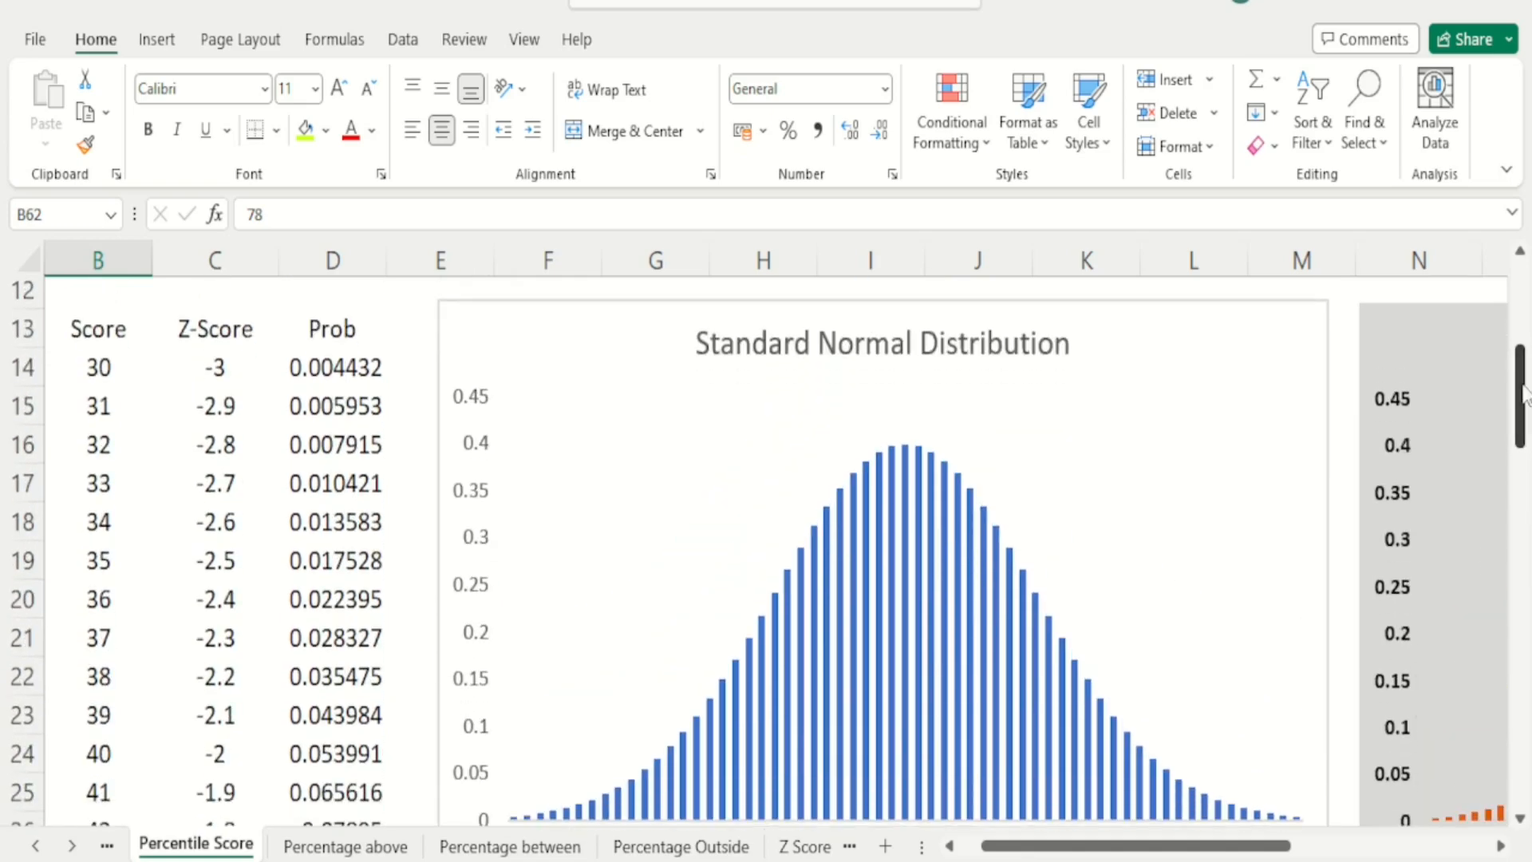
drag(1266, 853, 1446, 830)
drag(1520, 435, 1520, 438)
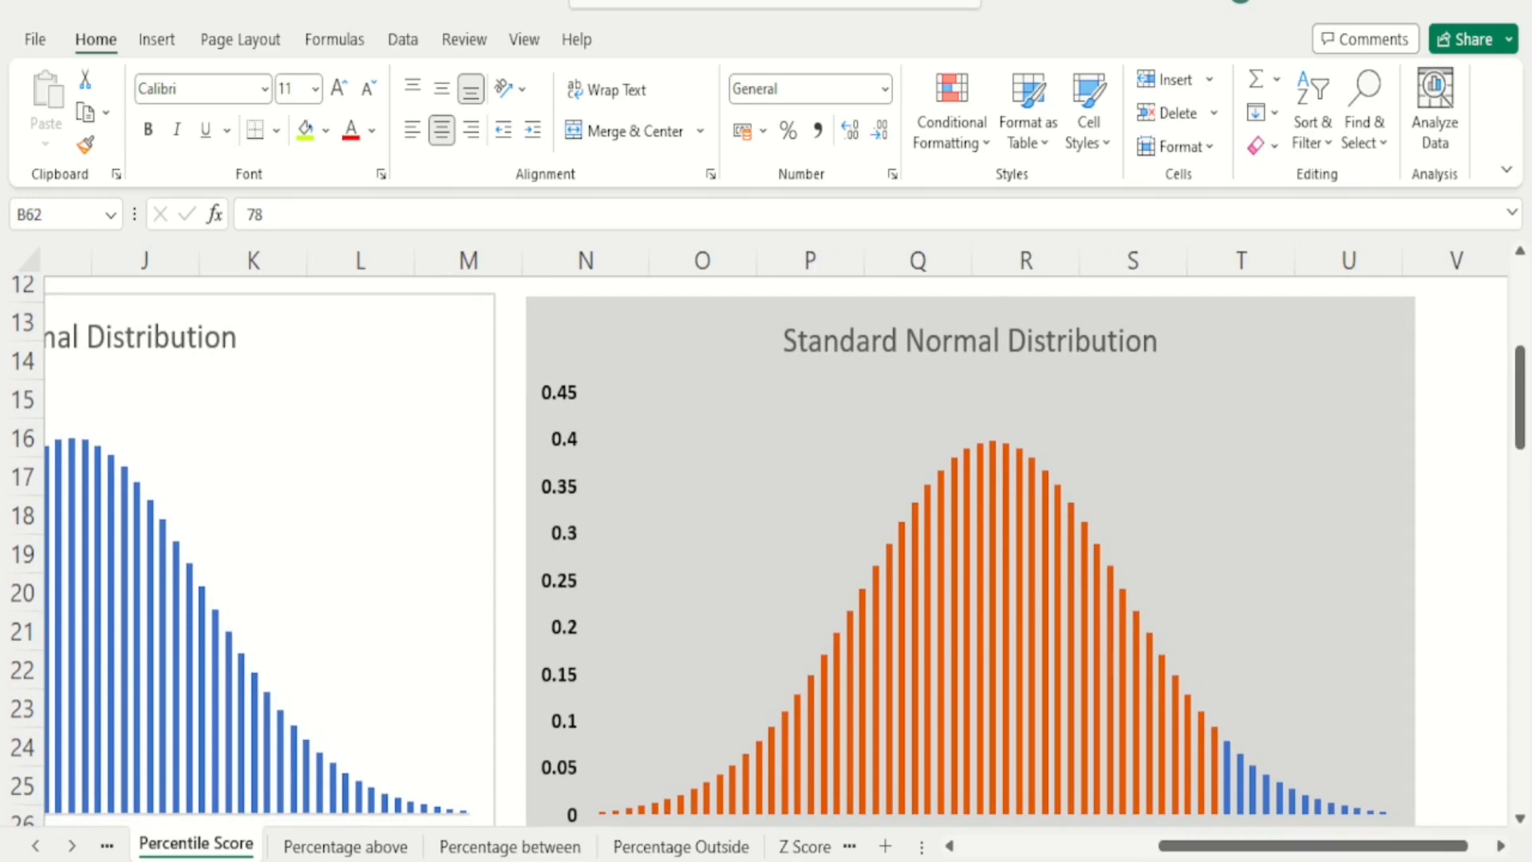
click(1329, 861)
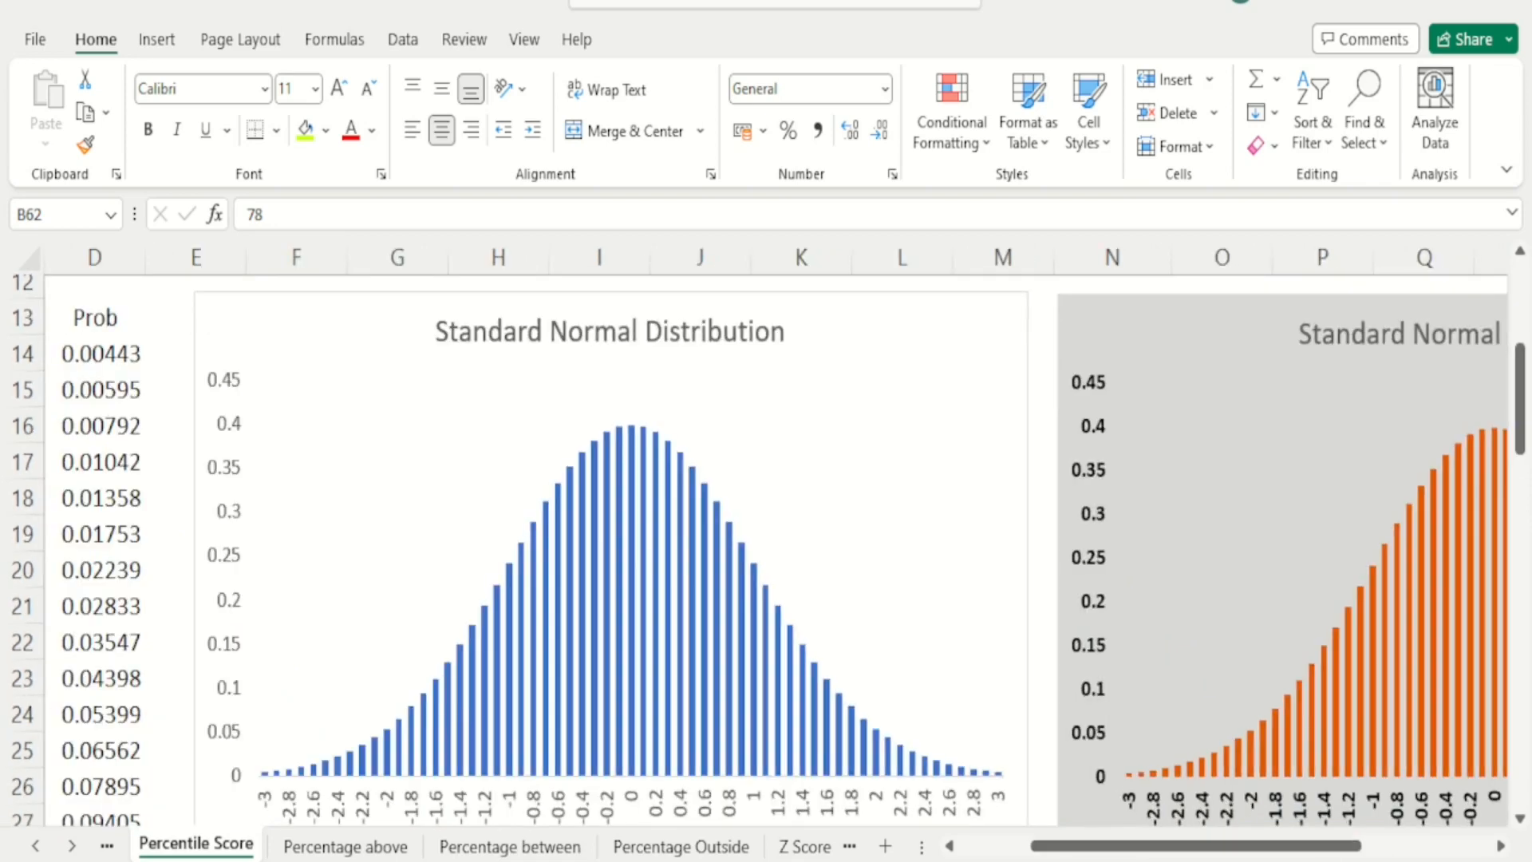
click(1328, 861)
click(1330, 861)
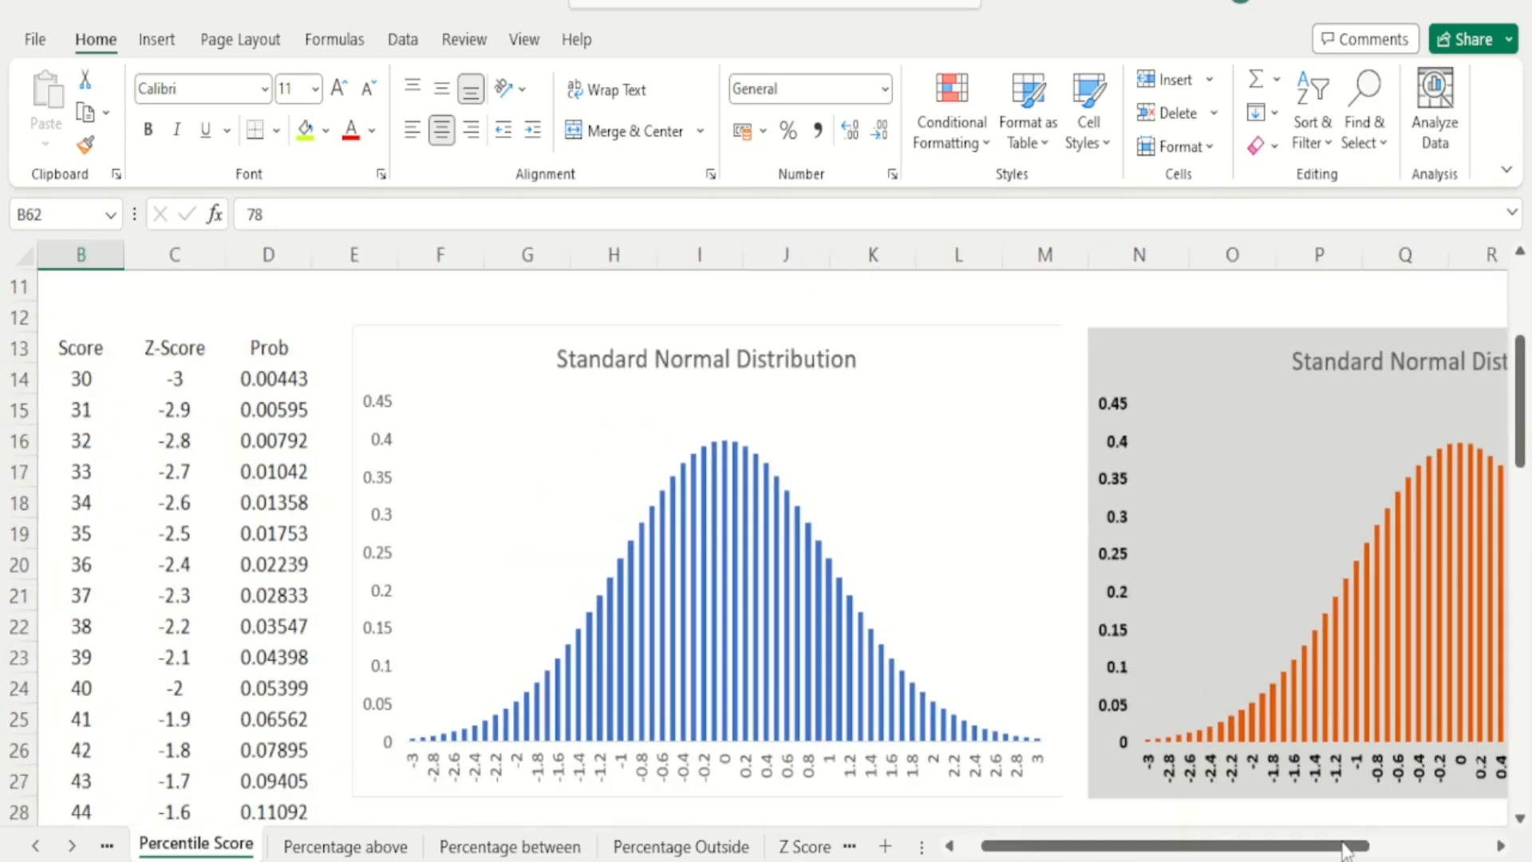
drag(1345, 845, 1448, 848)
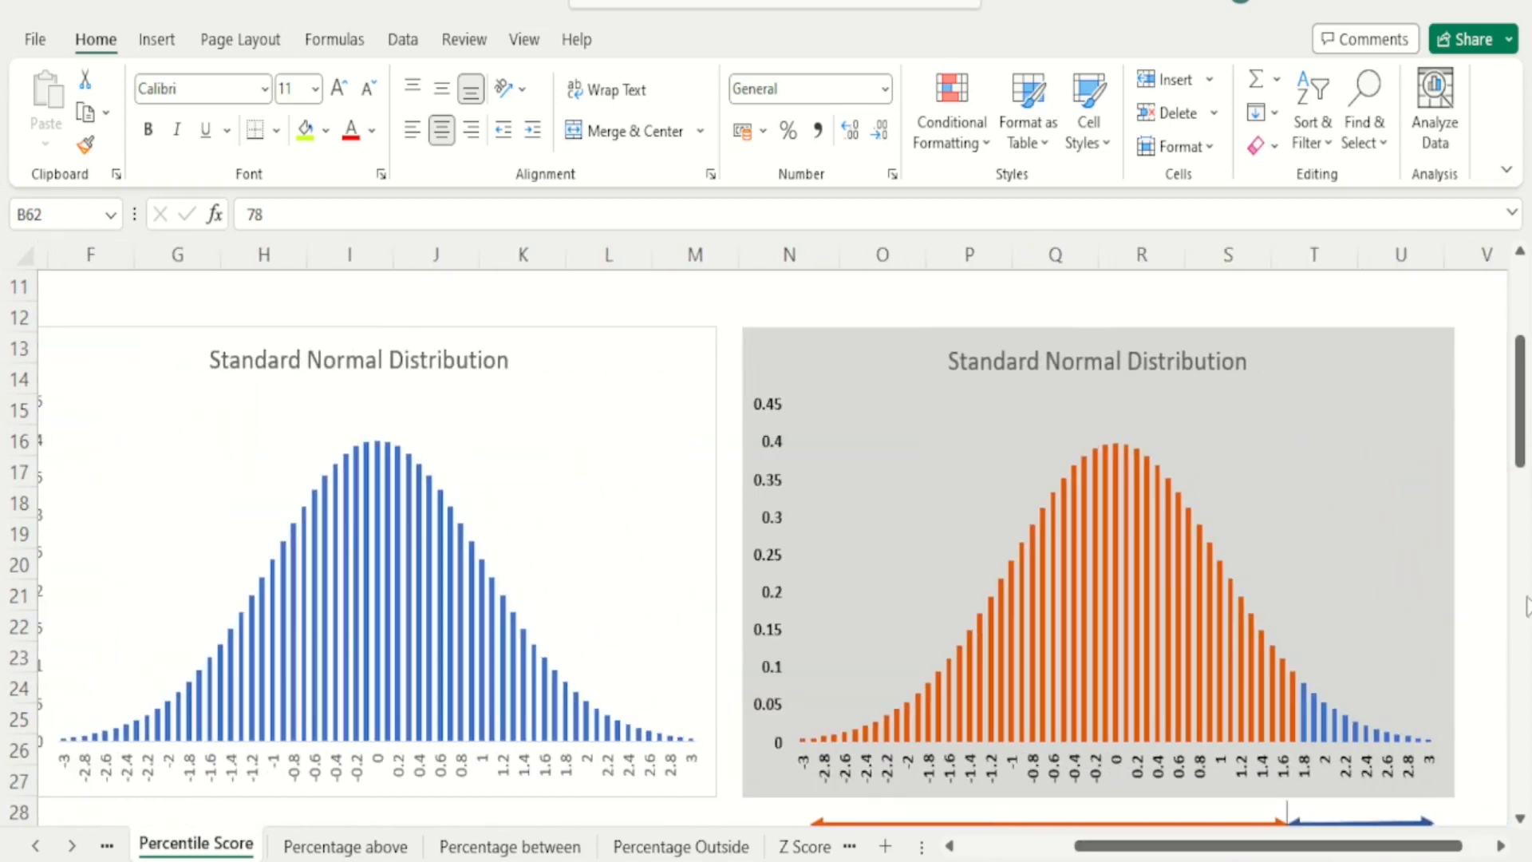
drag(1523, 476, 1524, 504)
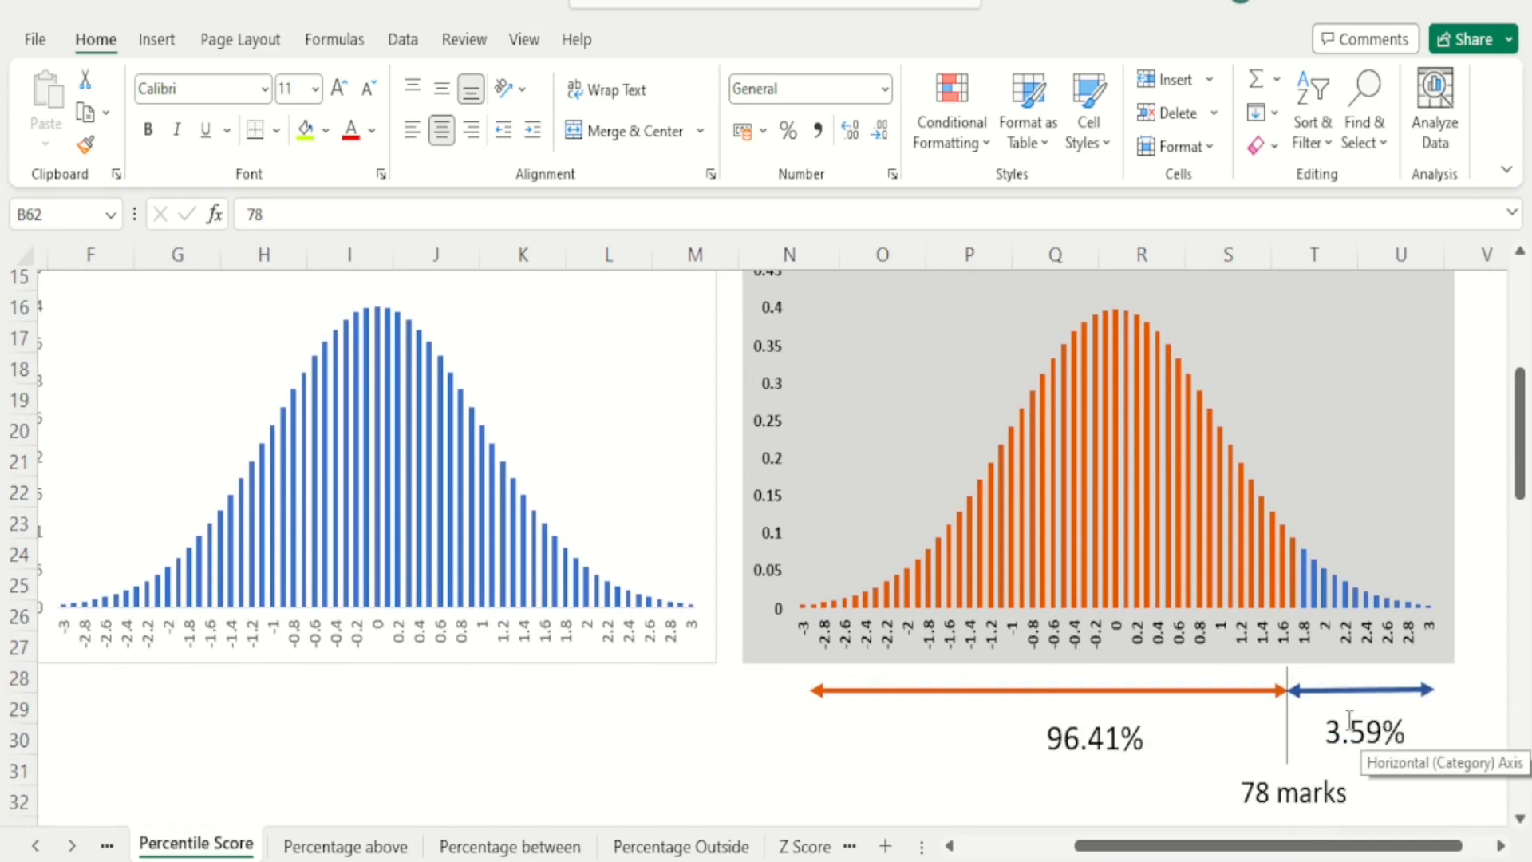
drag(1525, 465, 1524, 467)
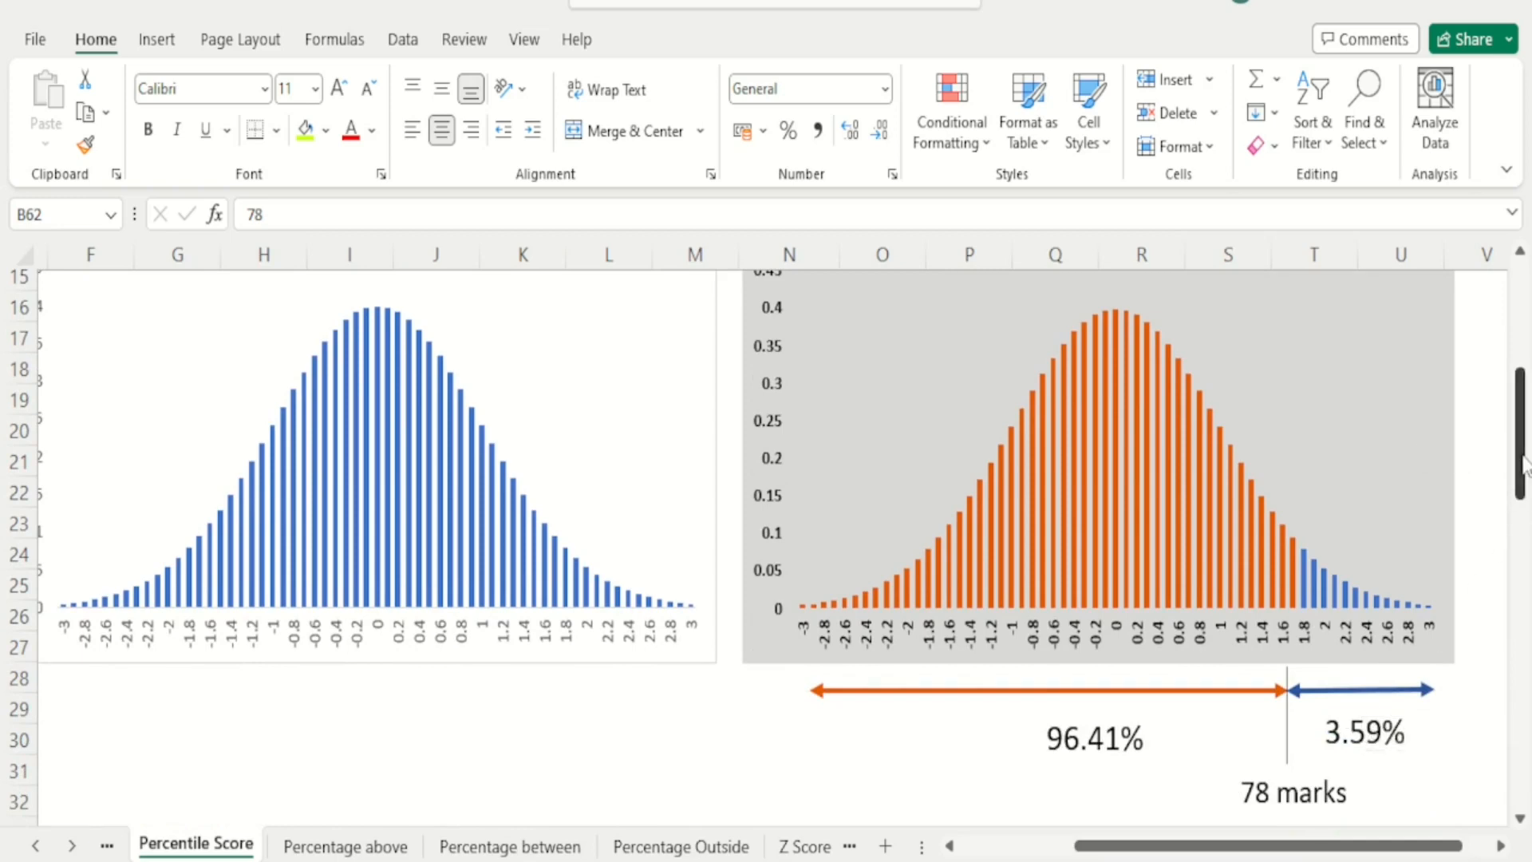
Step: Shorten the blue 3.59% arrow to start at z-score 1.8 and fill the 1.8 bar of the two-coloured chart red
click(1334, 692)
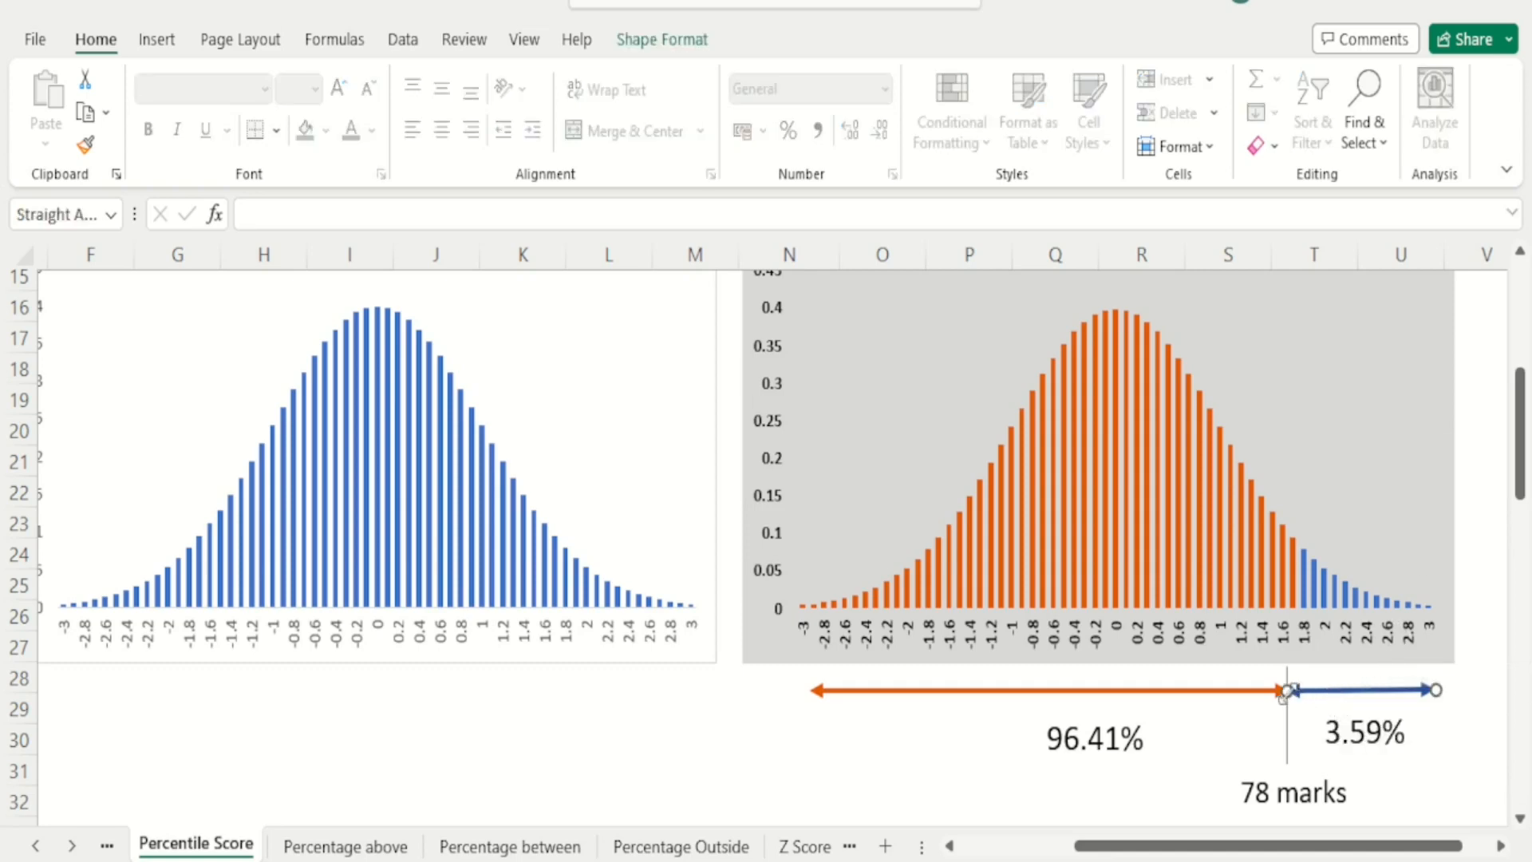
drag(1283, 692, 1304, 688)
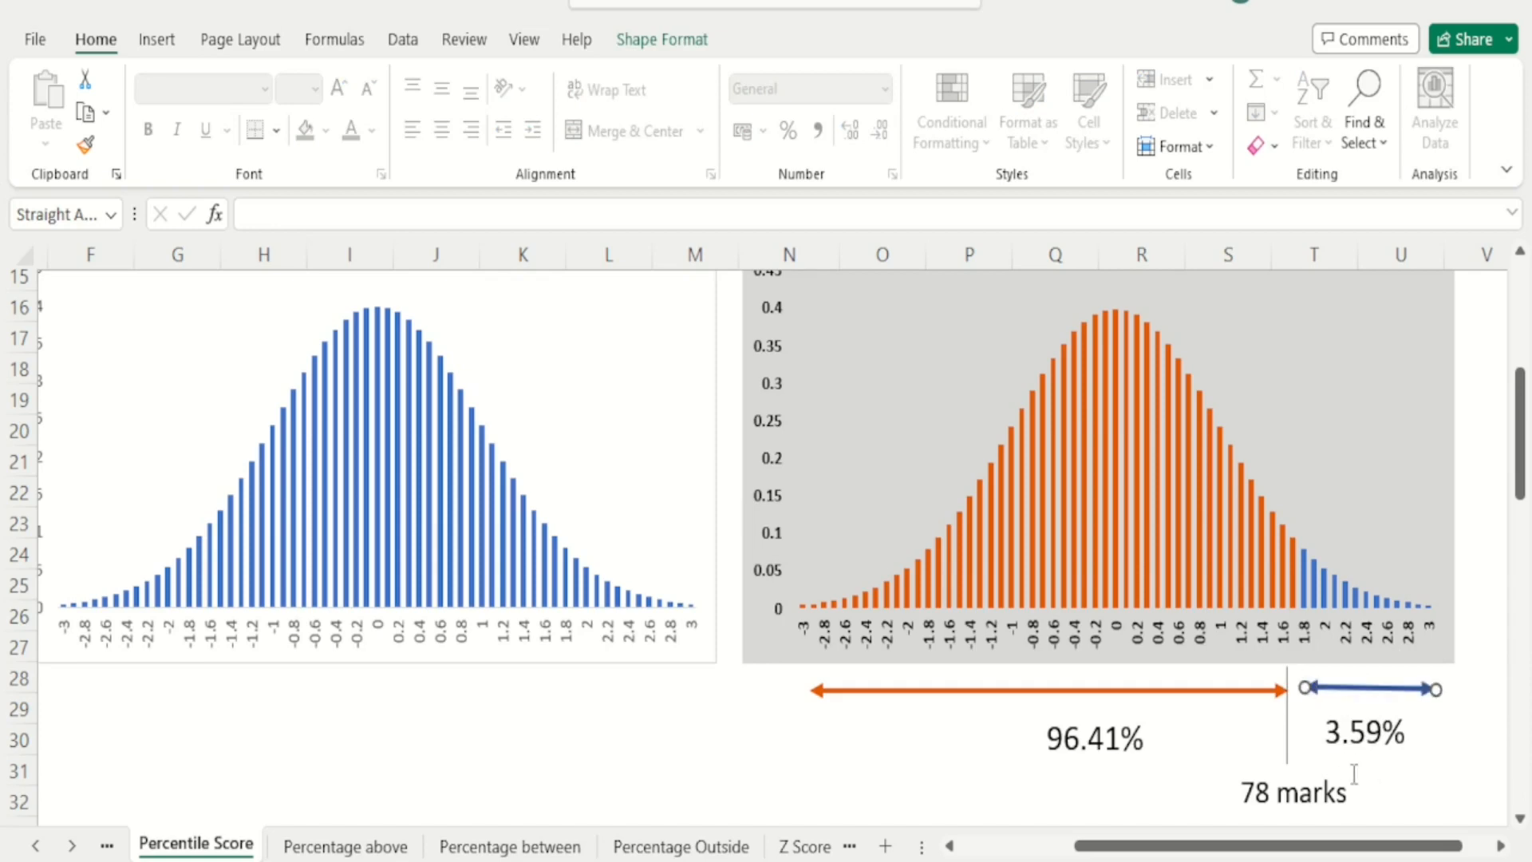
click(1305, 600)
click(1305, 600)
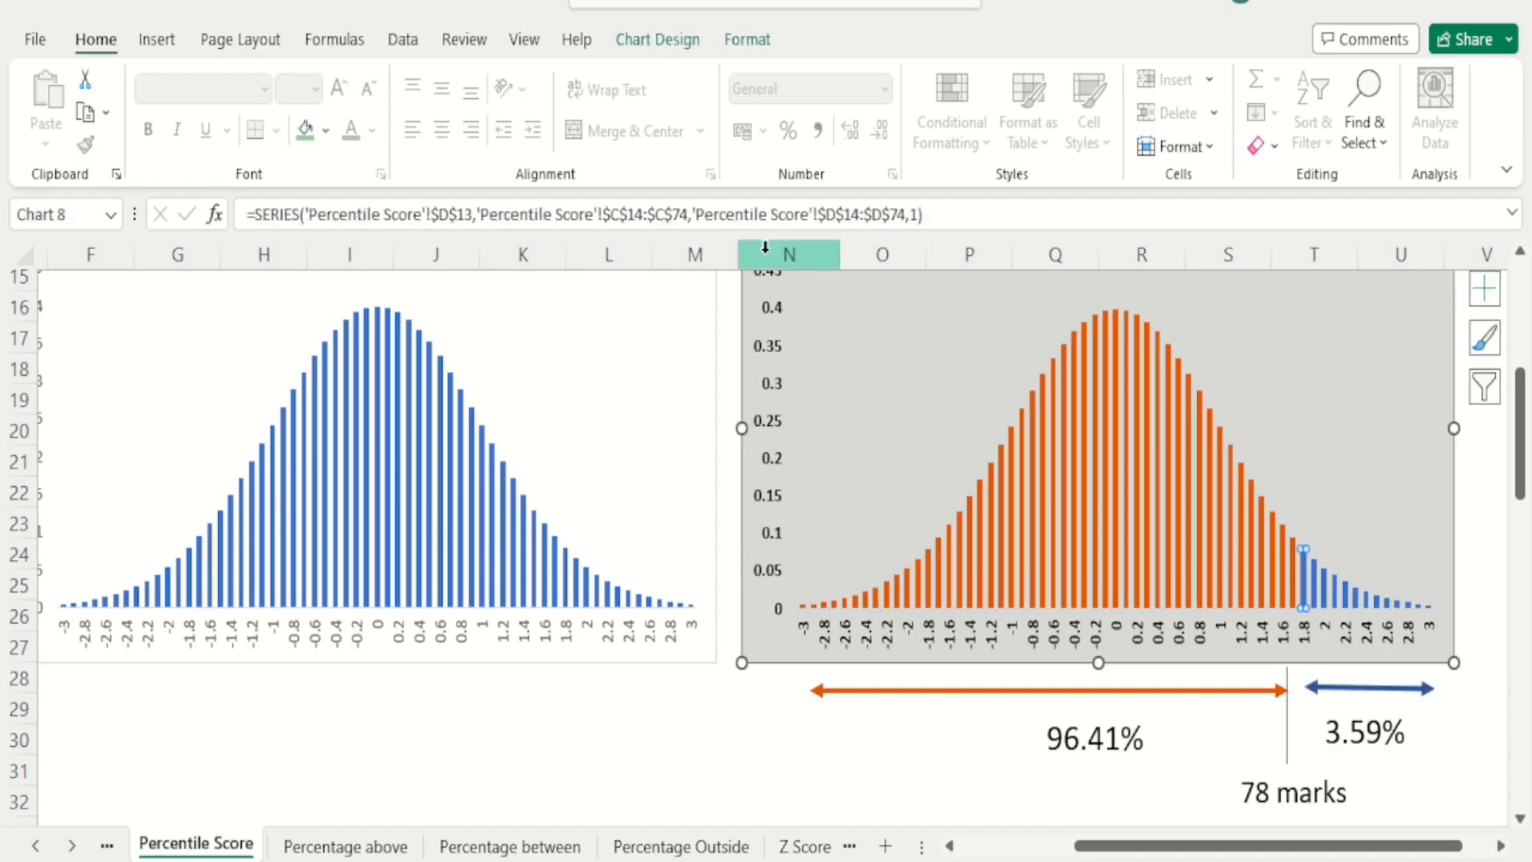
click(325, 132)
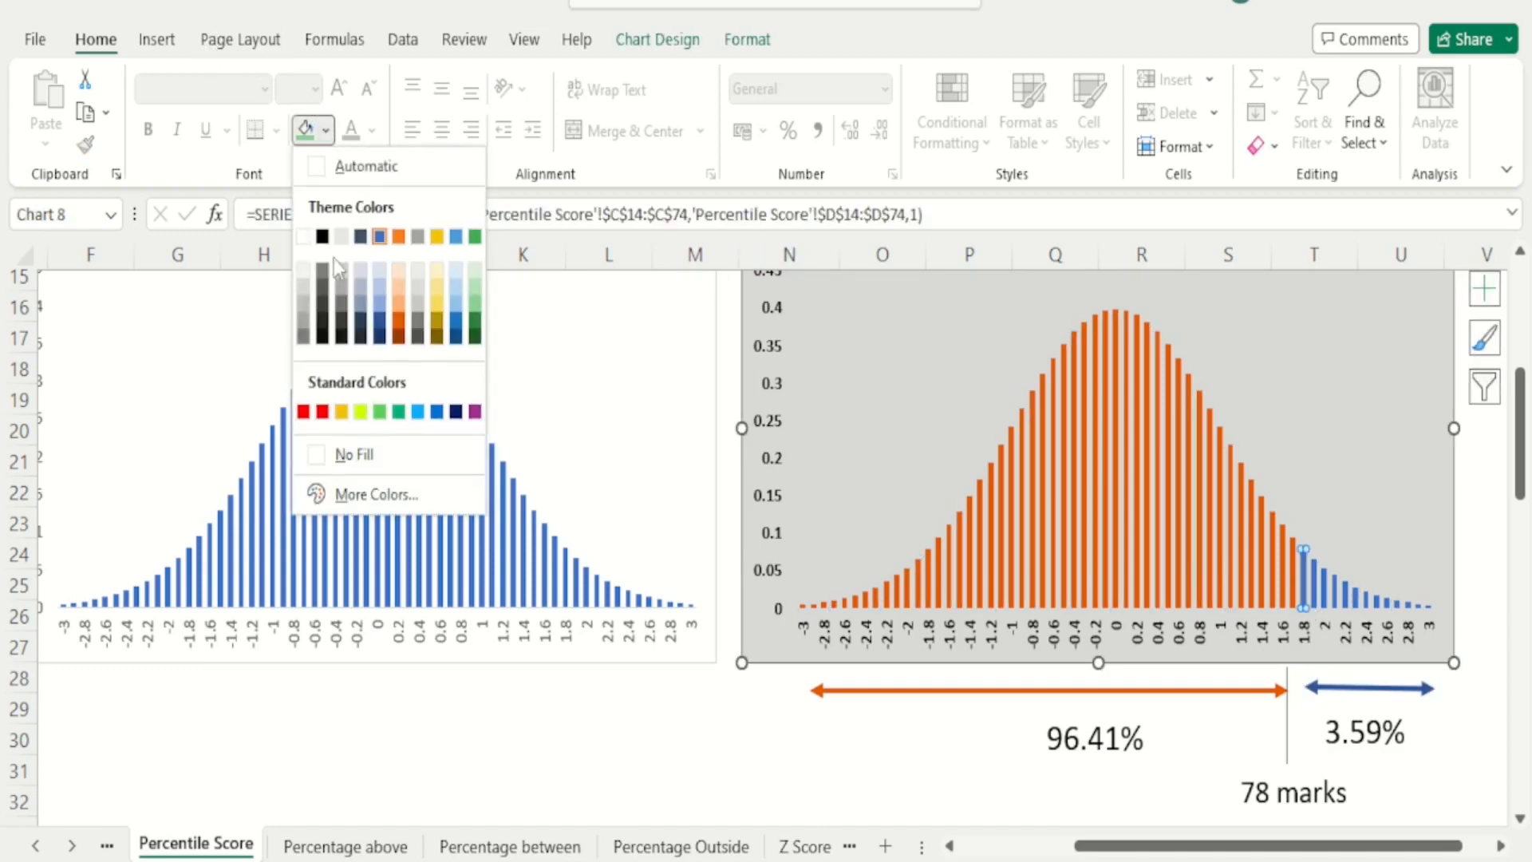
click(323, 411)
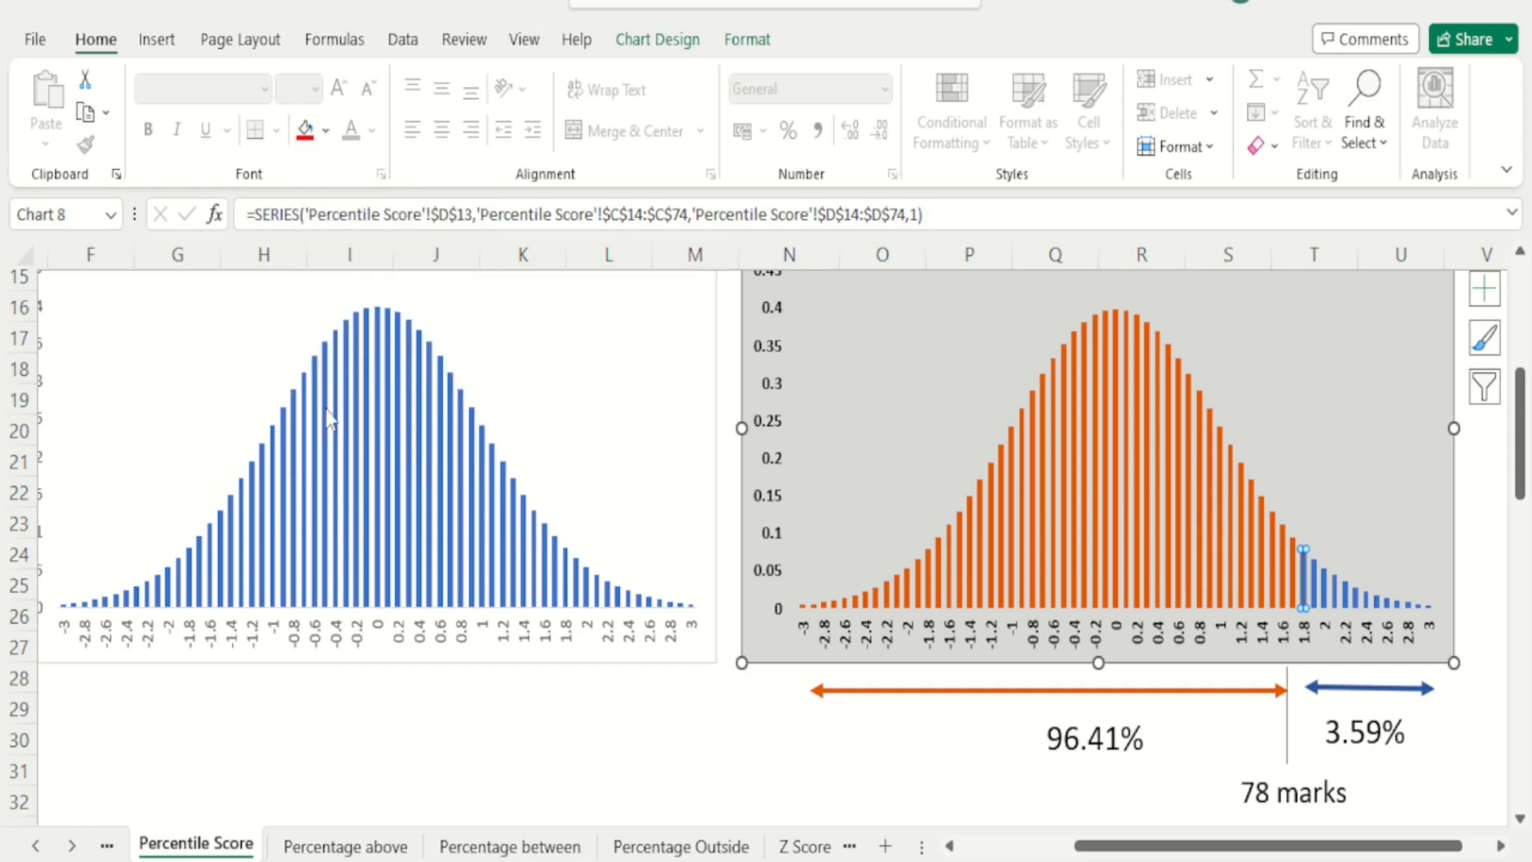
click(728, 753)
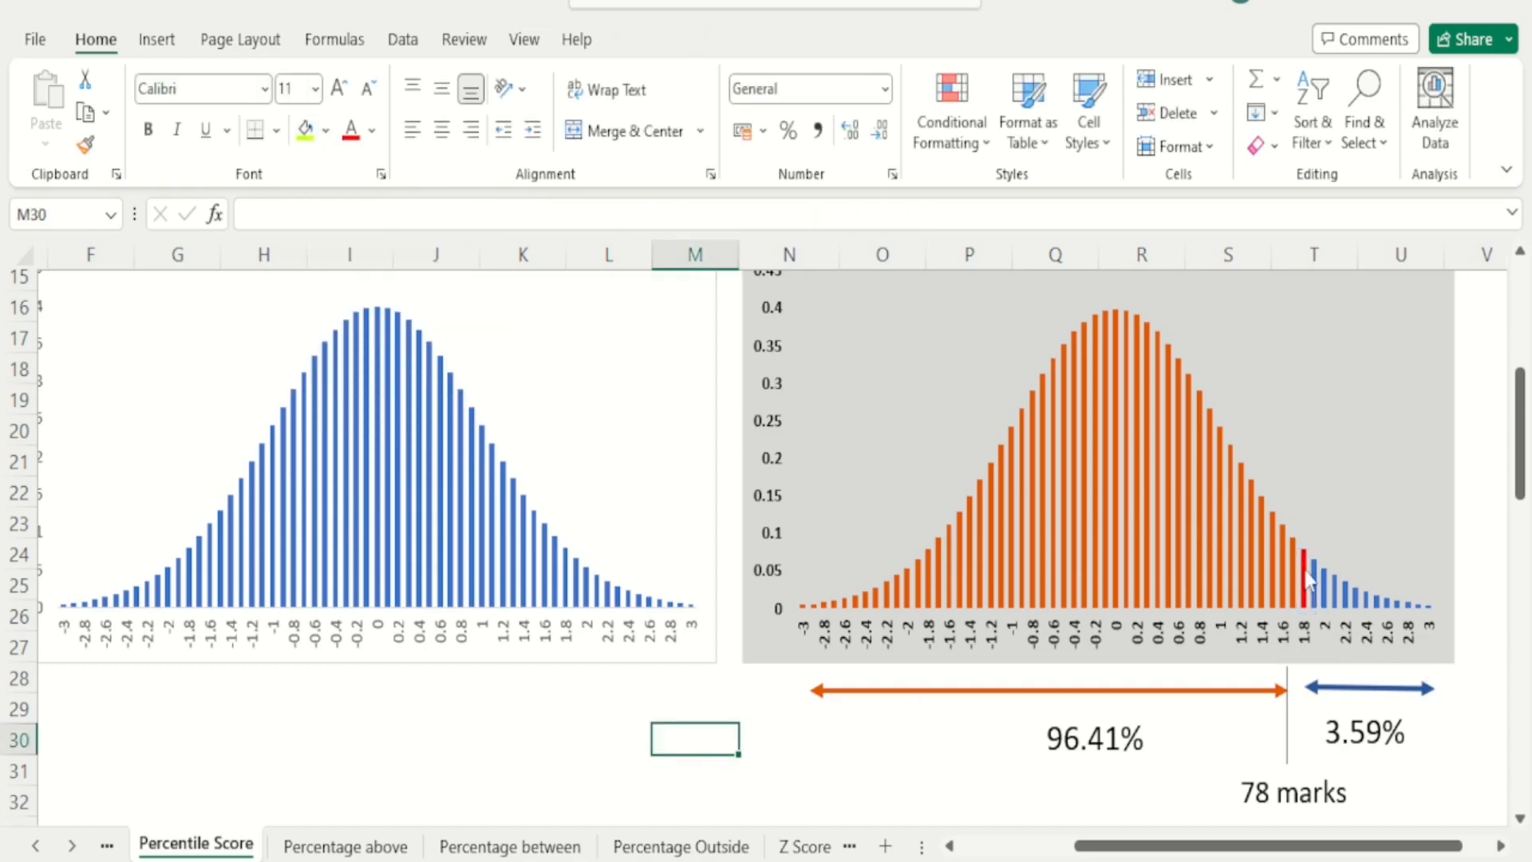
Step: Align the vertical 78 marks line and the inner end of the orange 96.41% arrow with the red 1.8 bar
mouse_move(1308, 597)
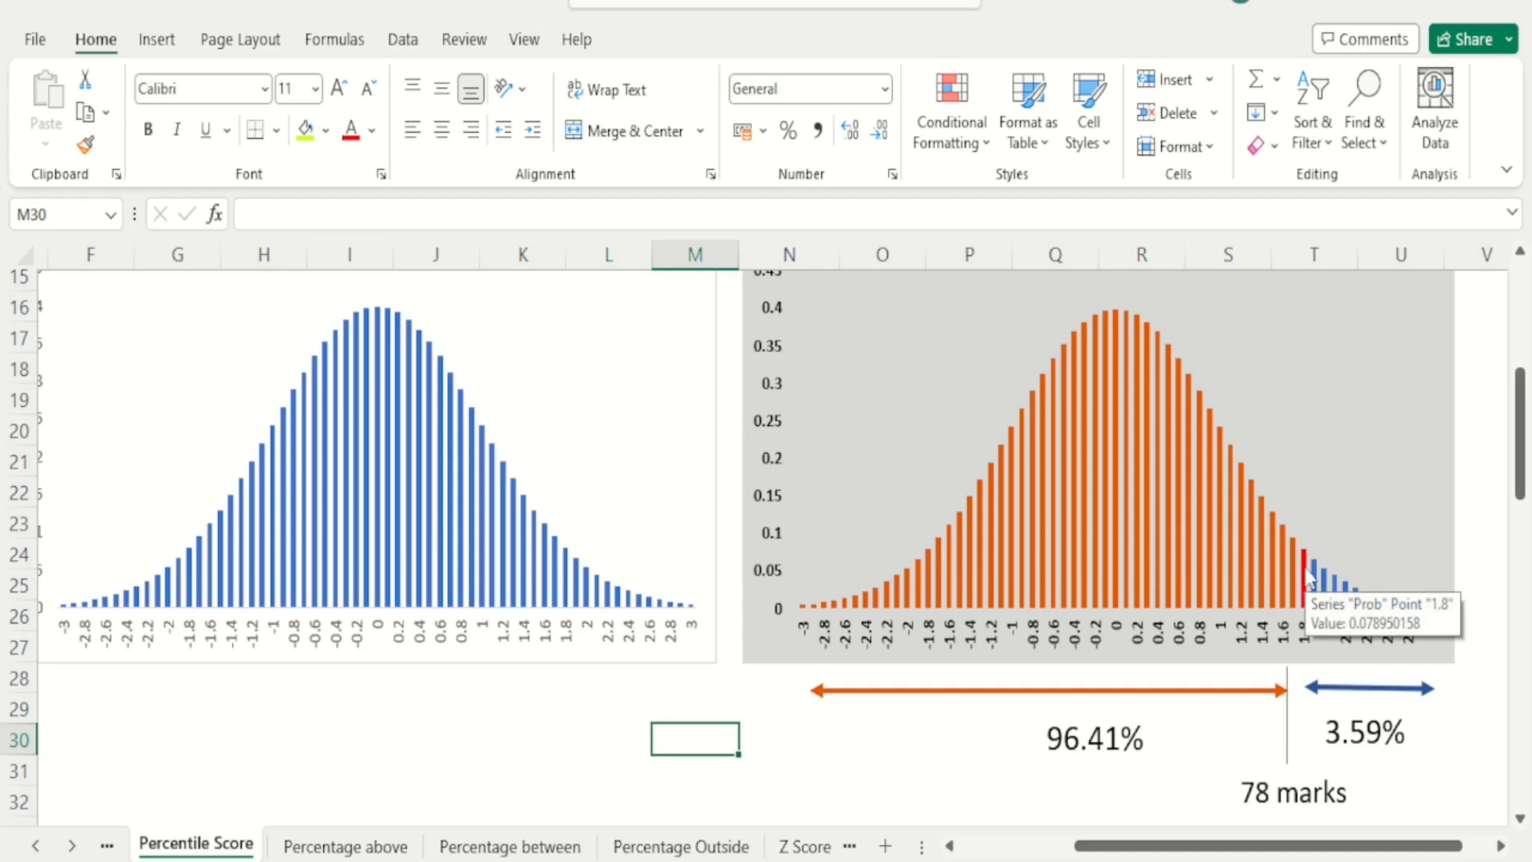
drag(1288, 732, 1299, 728)
click(1307, 728)
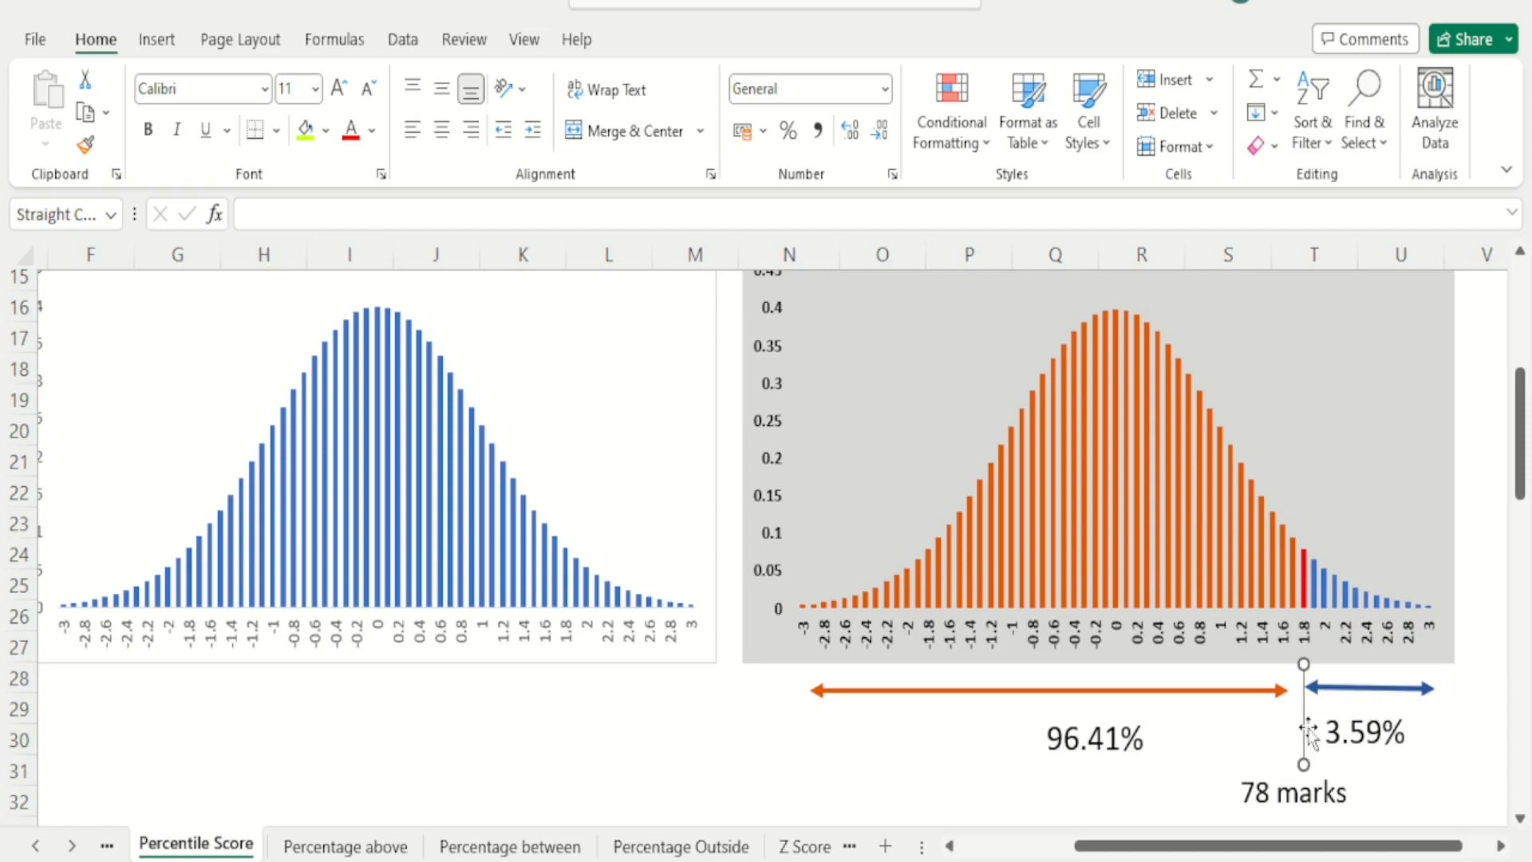
click(1285, 691)
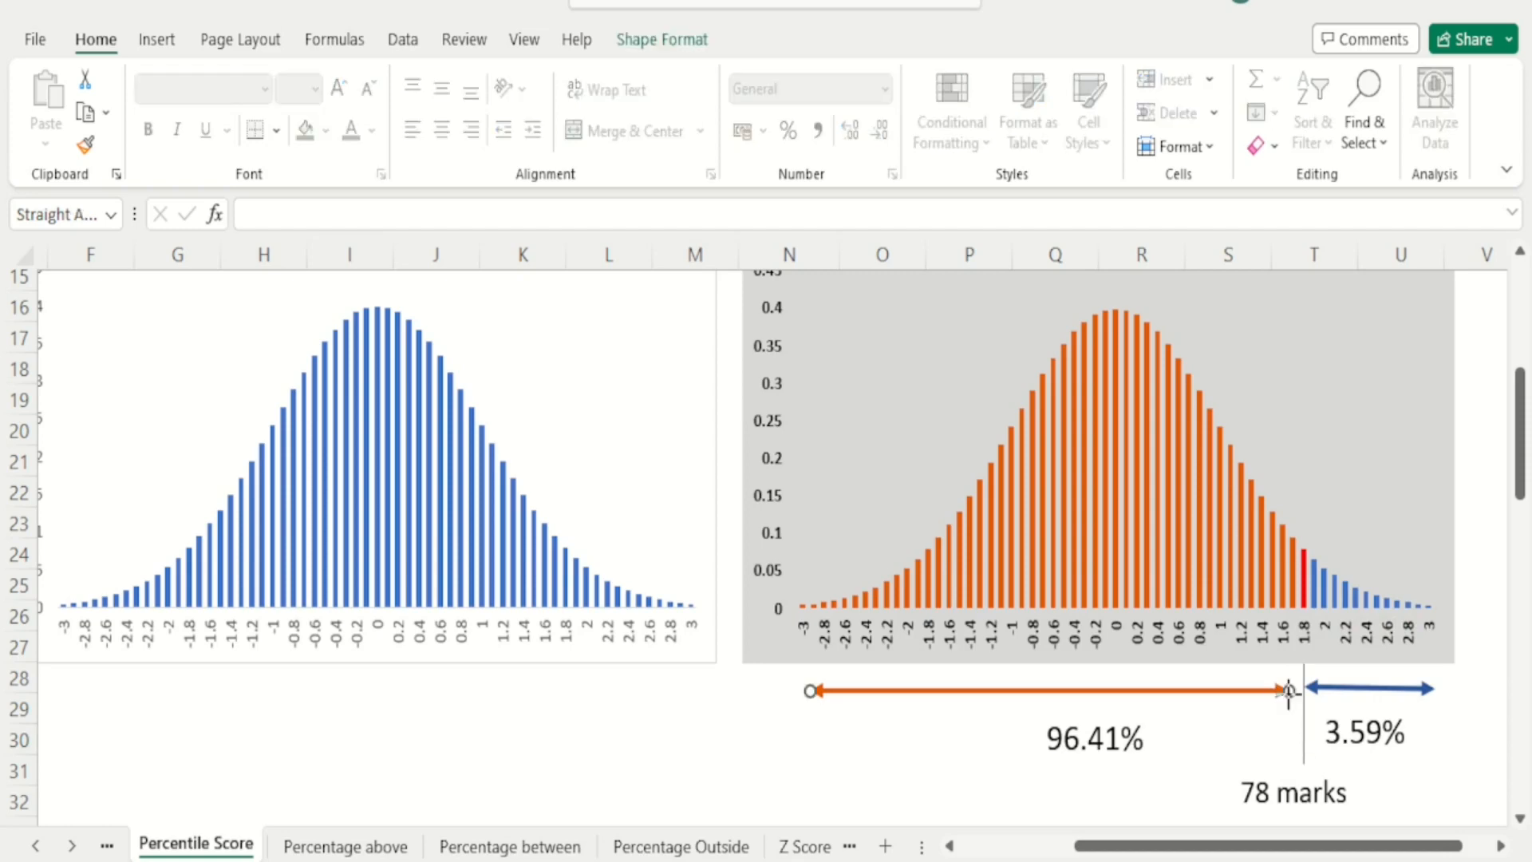
drag(1288, 691, 1304, 689)
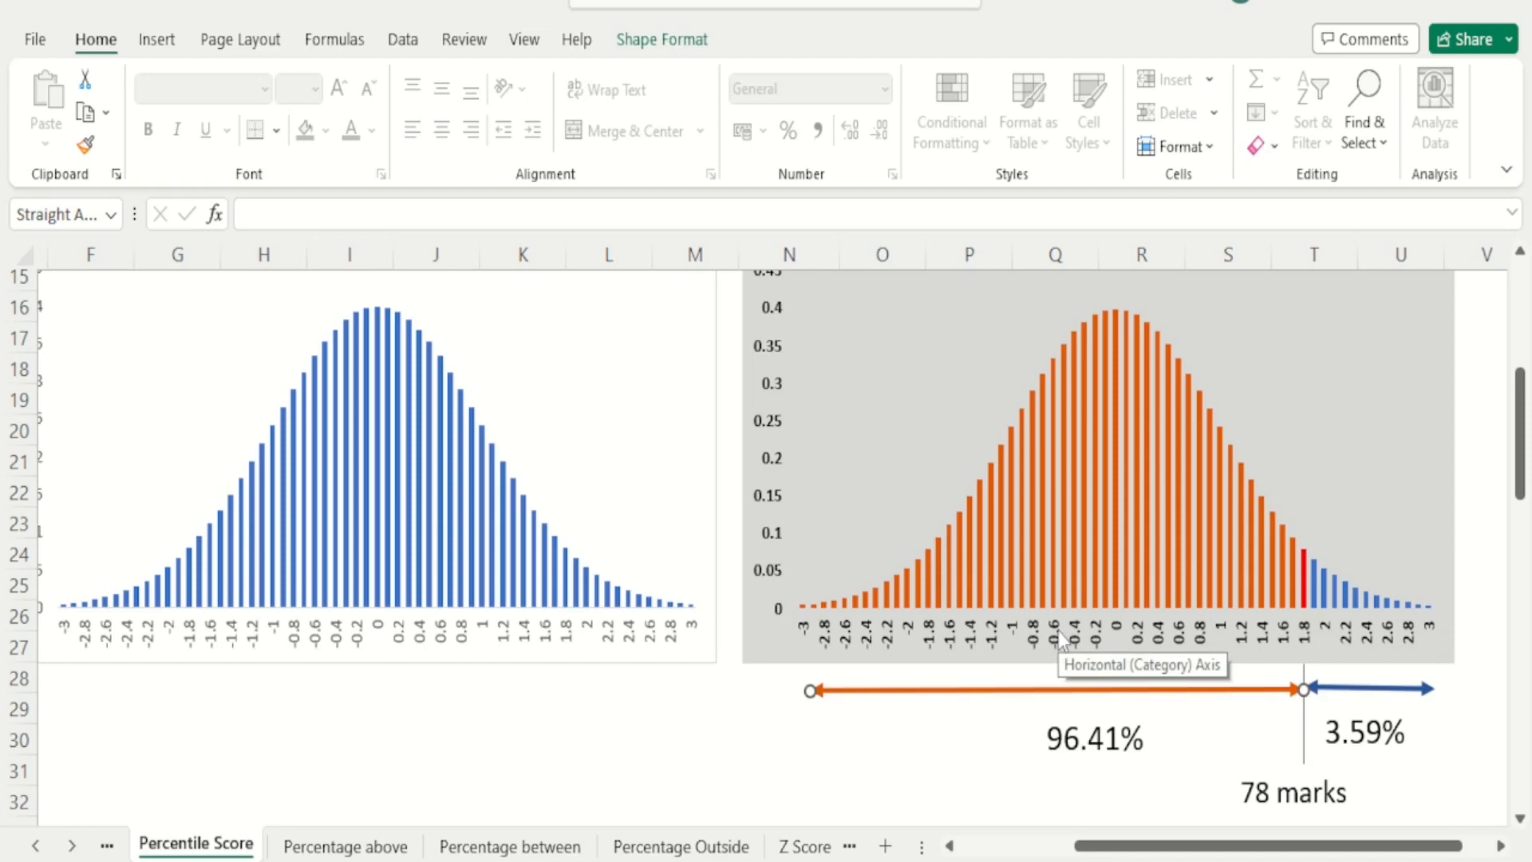
Step: Move the 78 marks label slightly so it sits centred just beneath the vertical divider line
click(1082, 739)
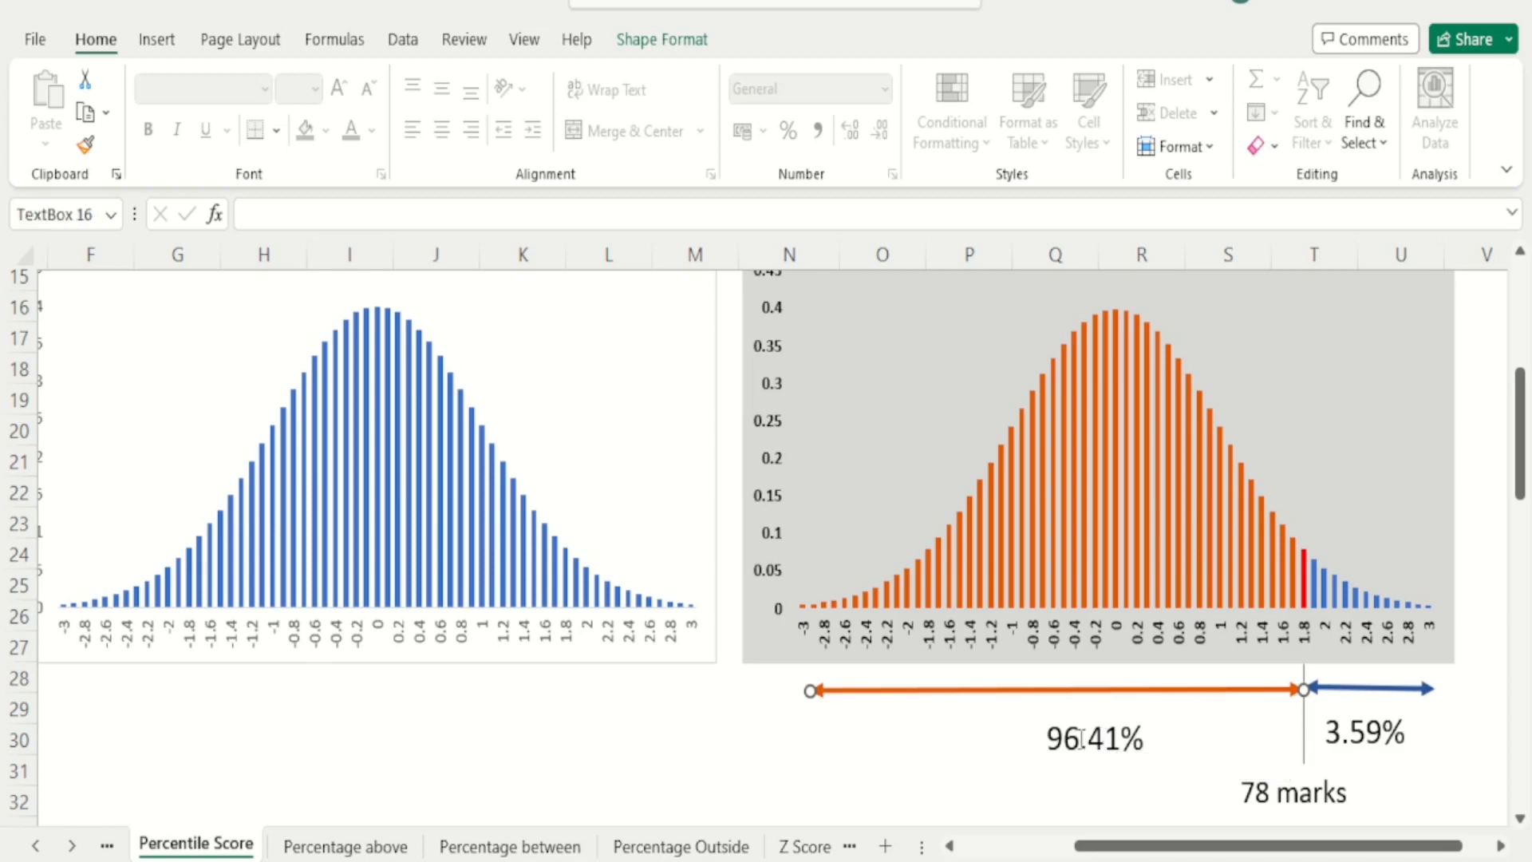
click(762, 807)
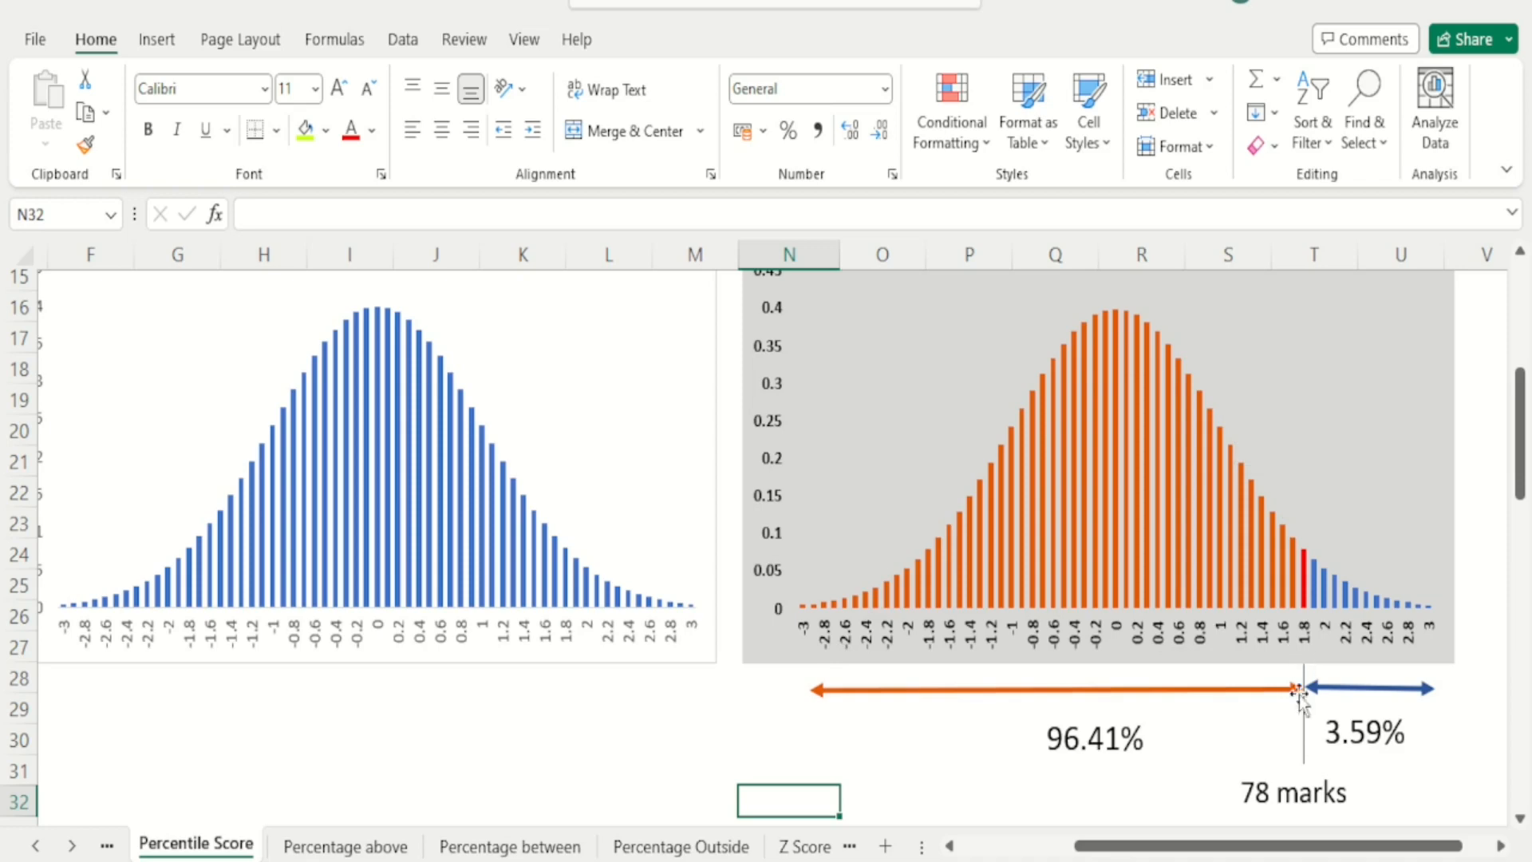
click(1292, 805)
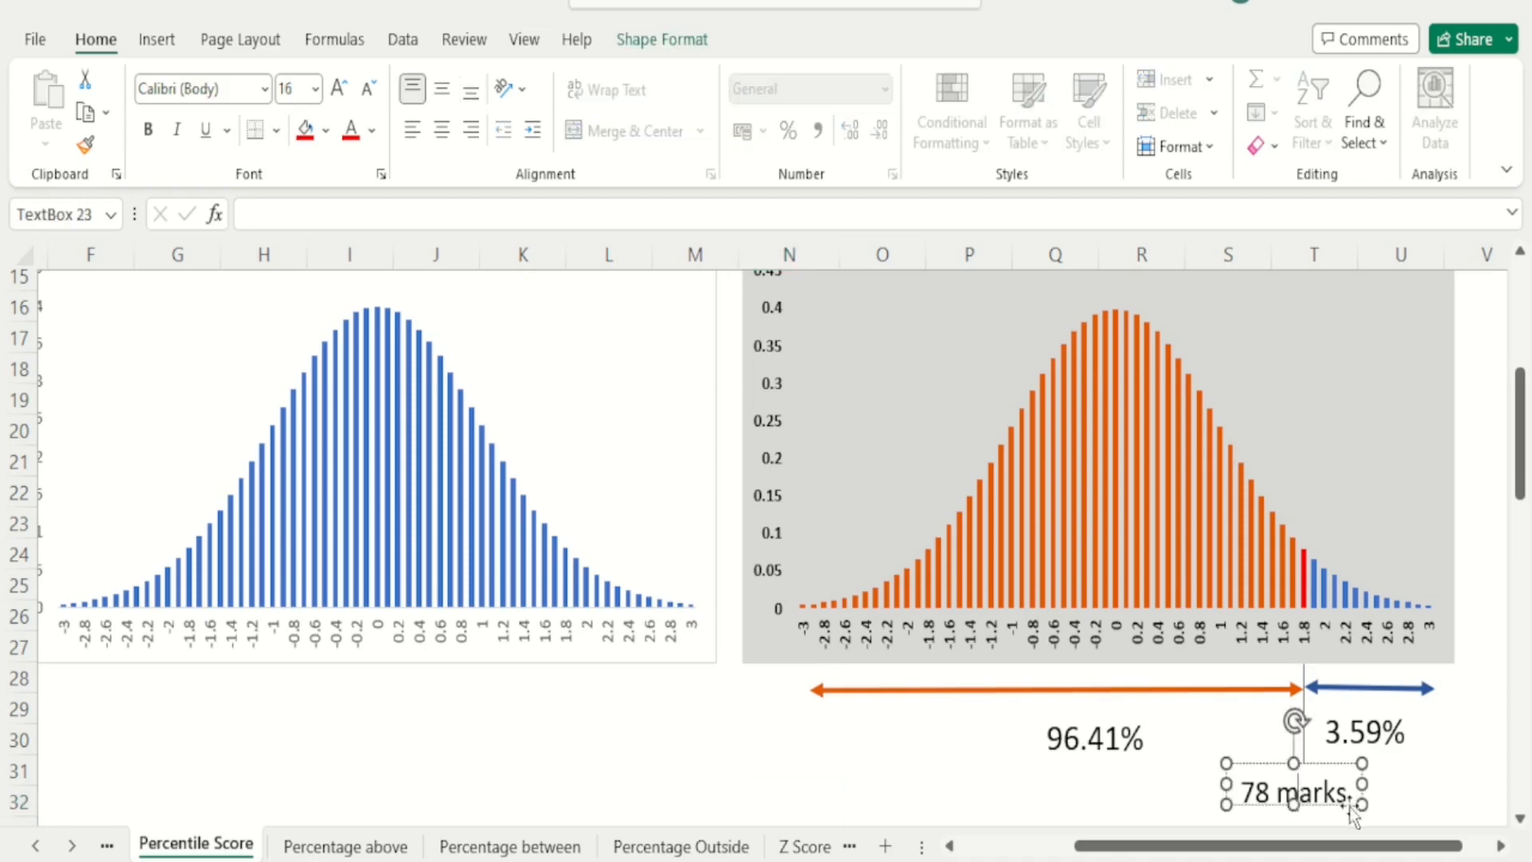
drag(1335, 766, 1342, 758)
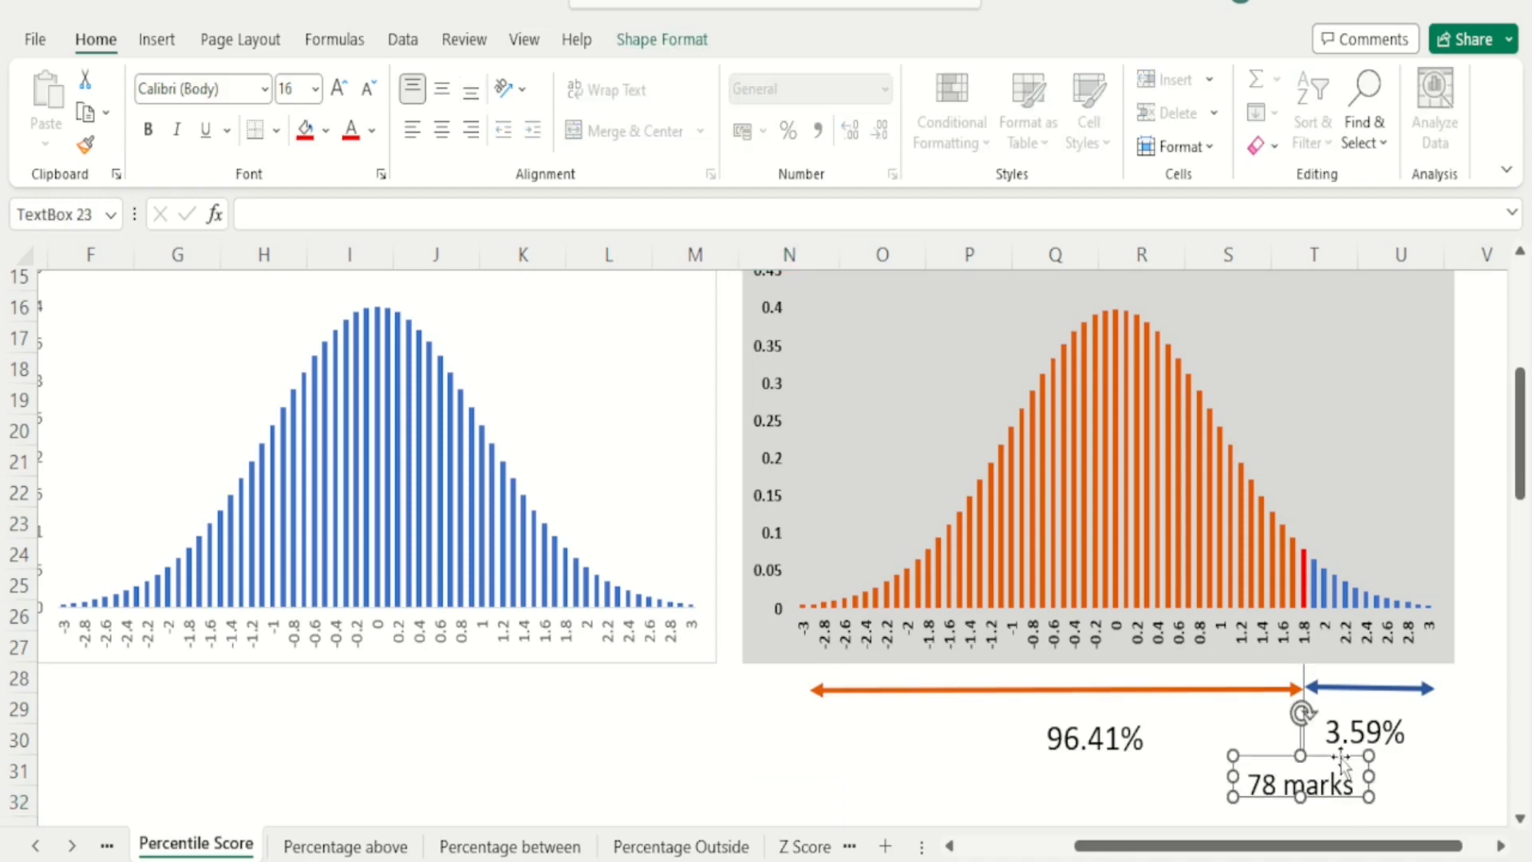
click(1051, 783)
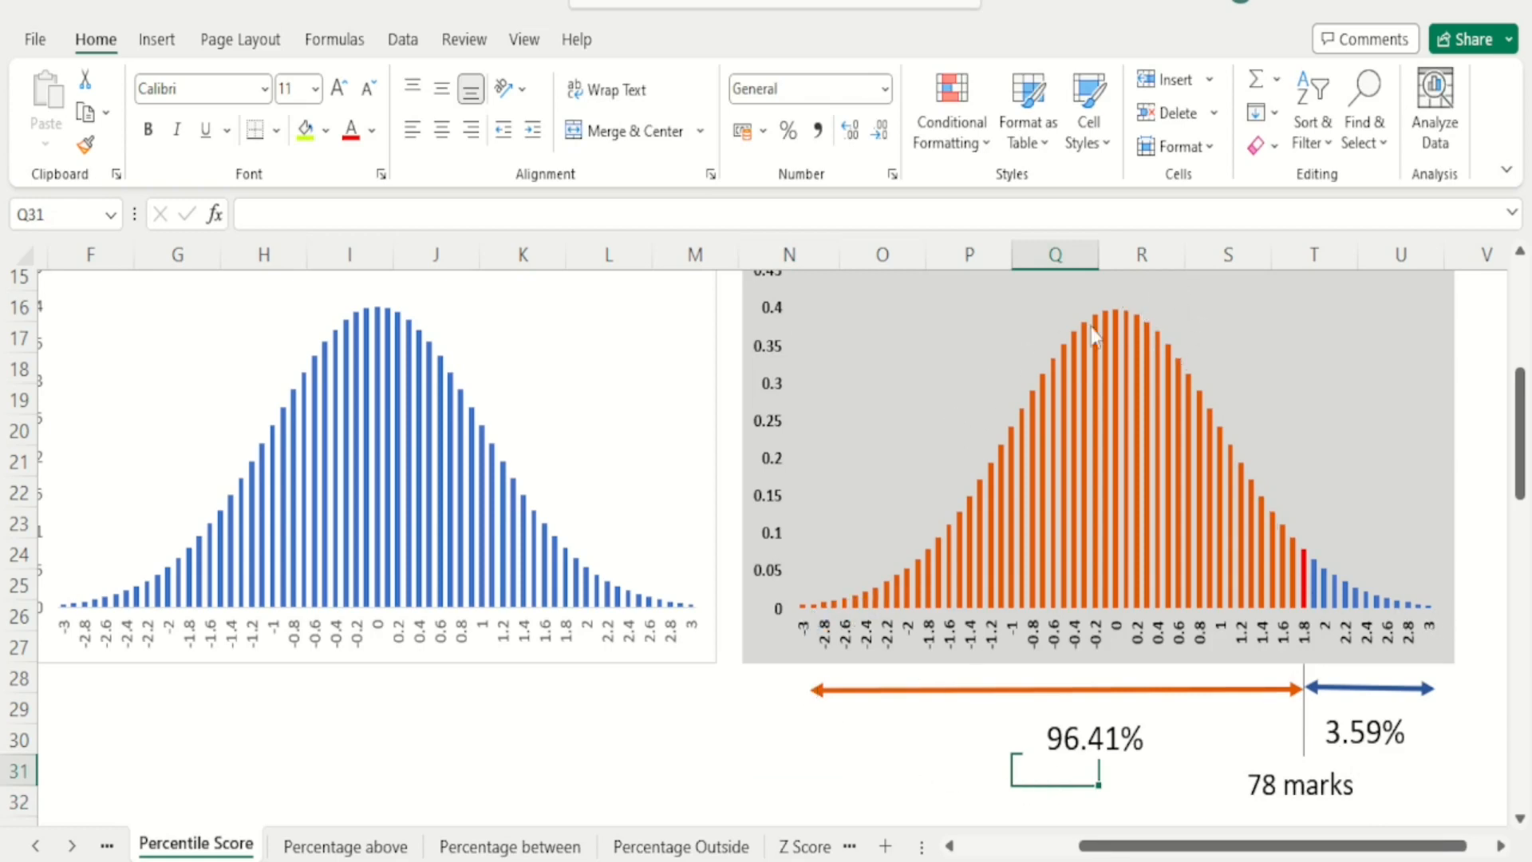
Step: Calculate the share of students above 78 marks in R34 with the formula =1-96.41%
click(1521, 818)
scroll(1520, 818, down, 1)
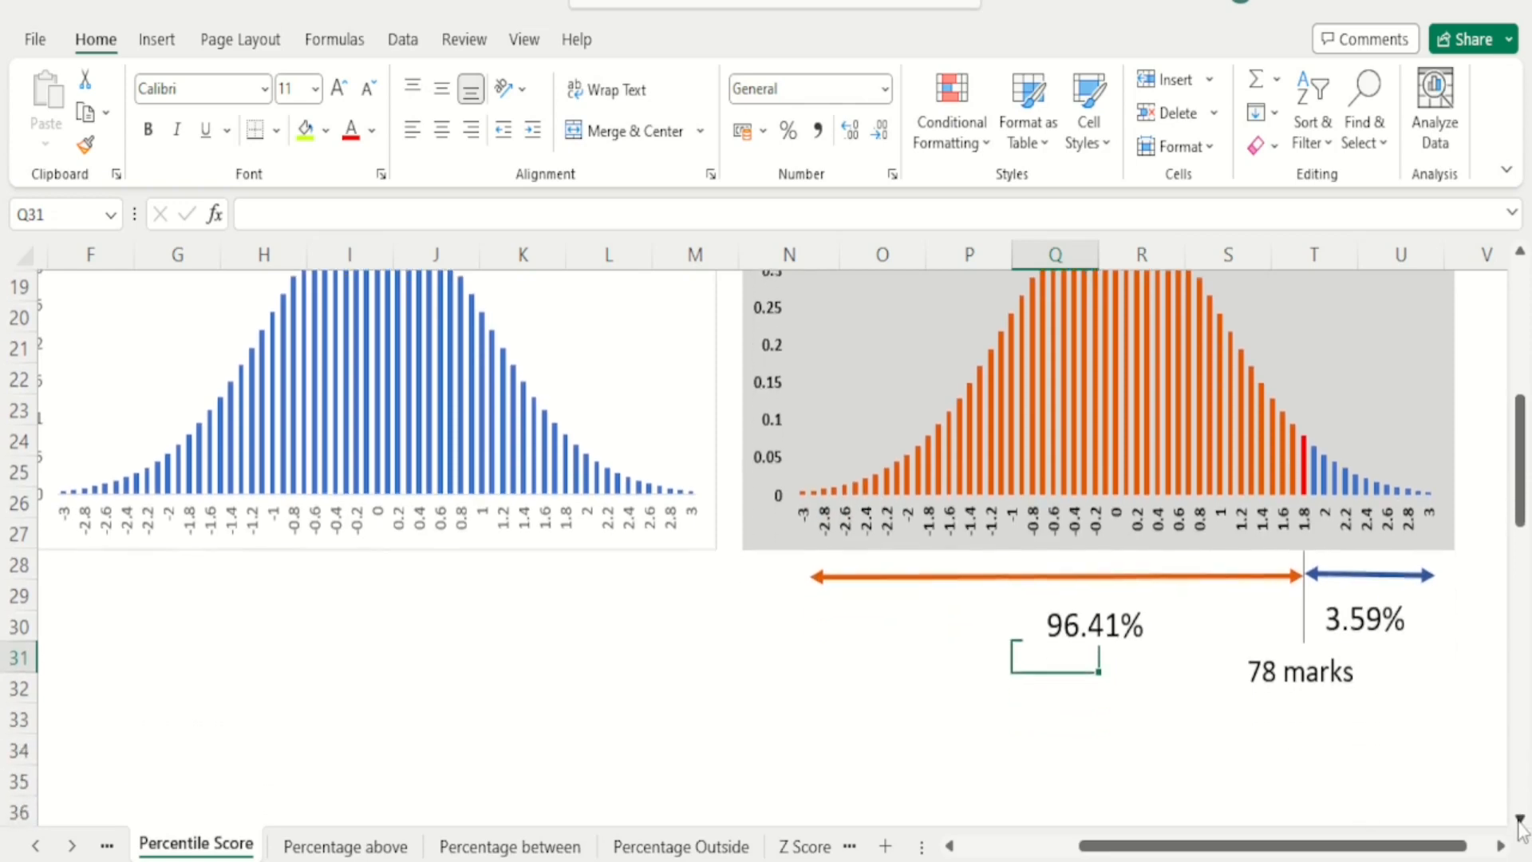
click(1192, 770)
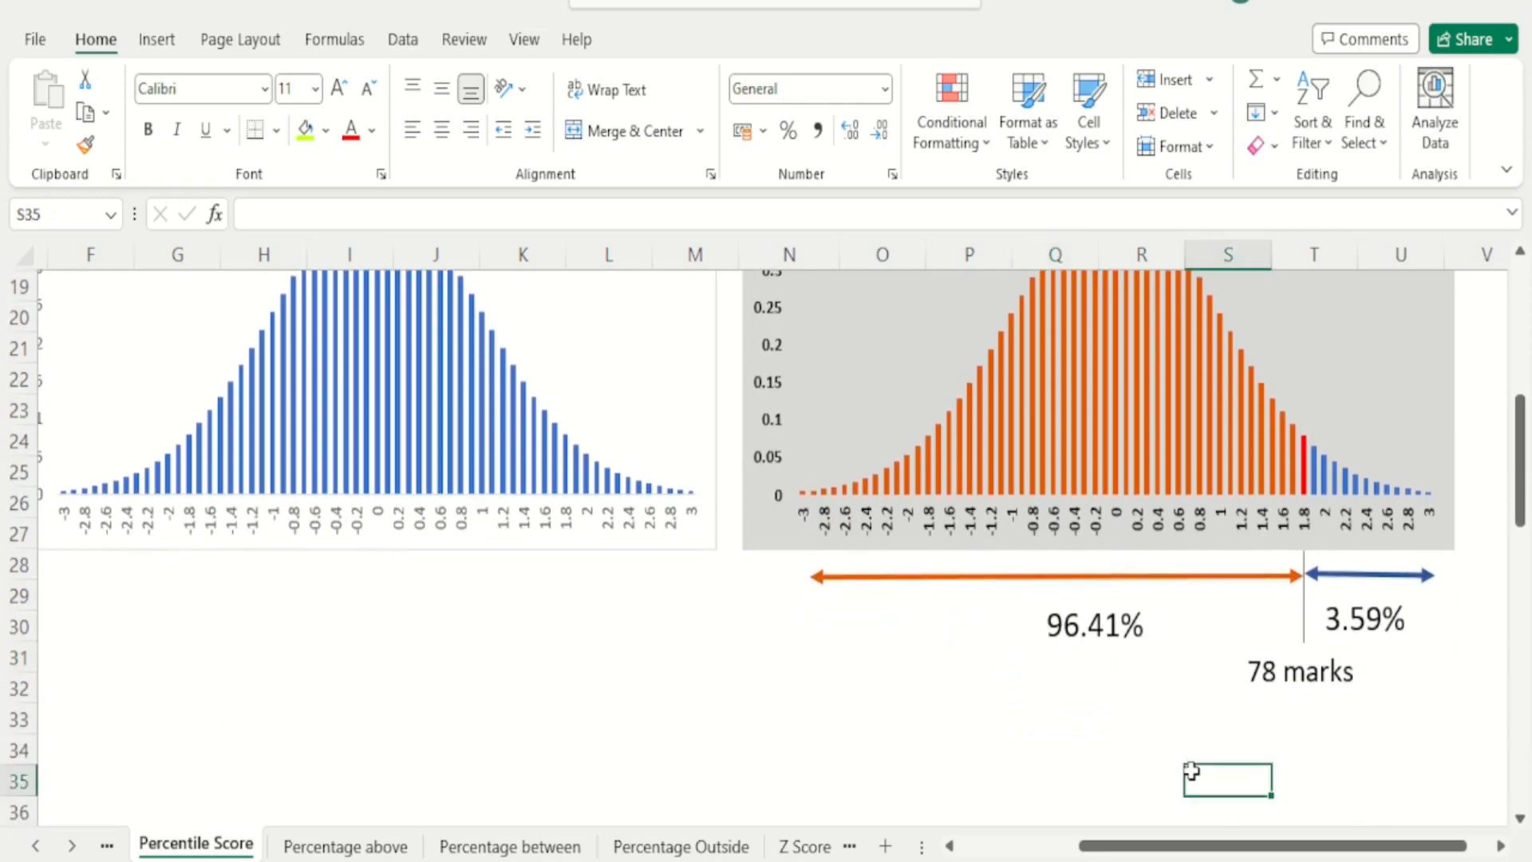
click(1109, 739)
text(=1-)
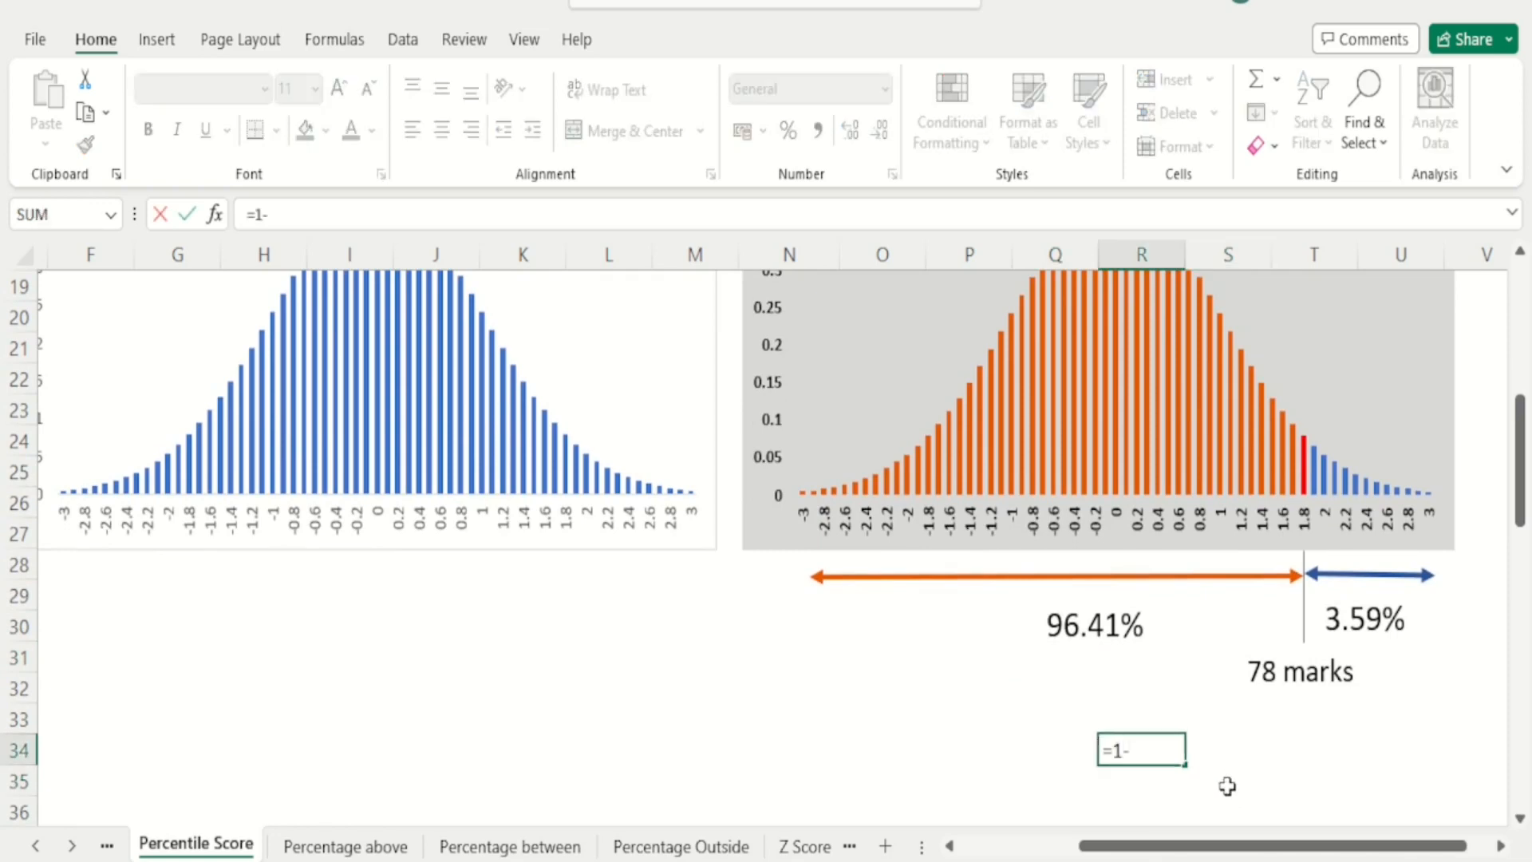
text(96.41%)
key(Return)
key(Up)
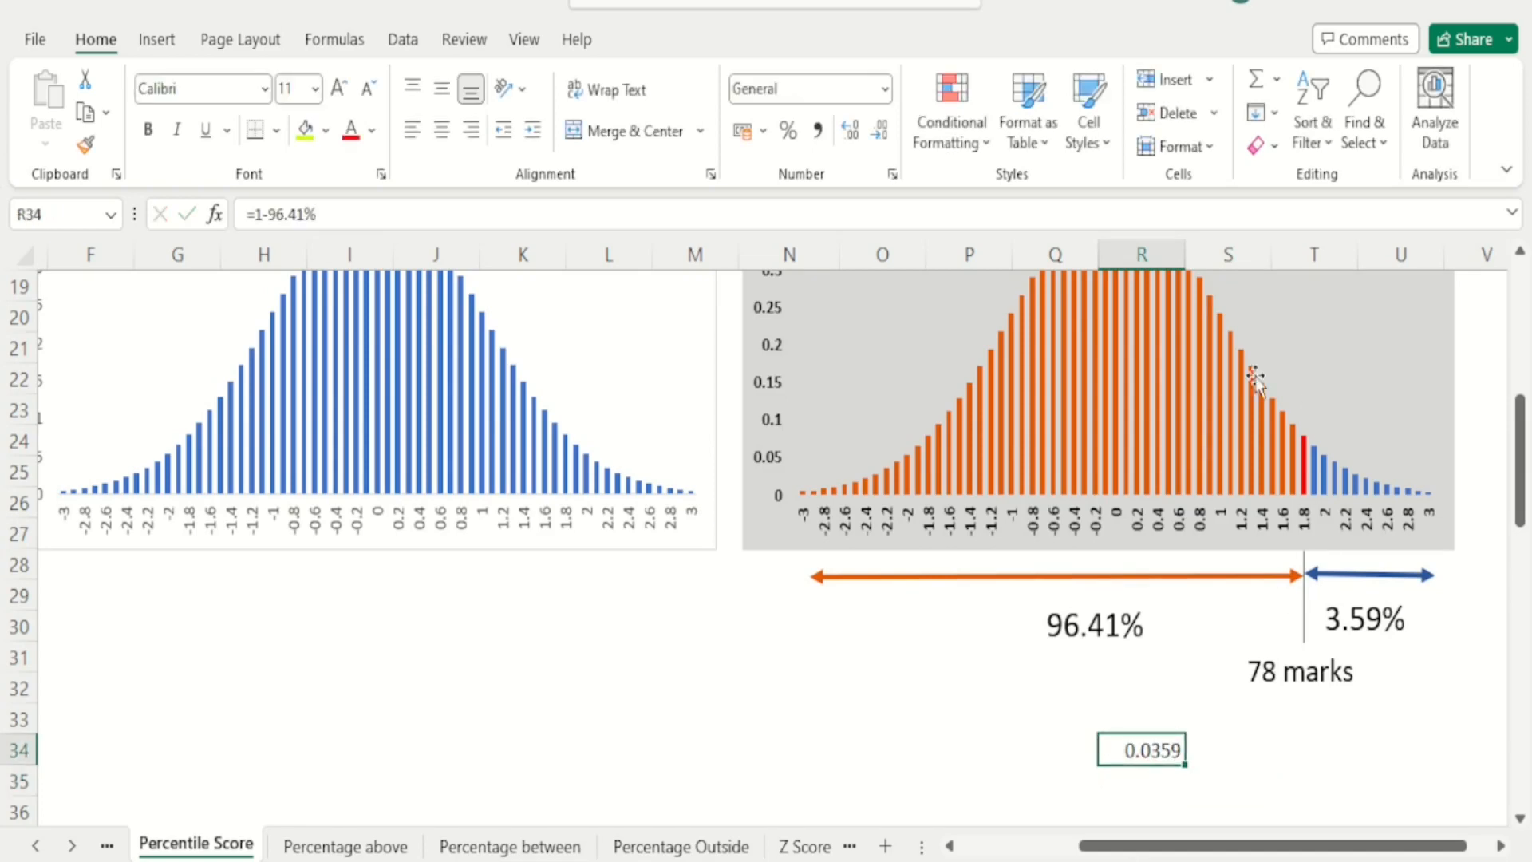
Step: Format R34 as a percentage with two decimal places
click(789, 130)
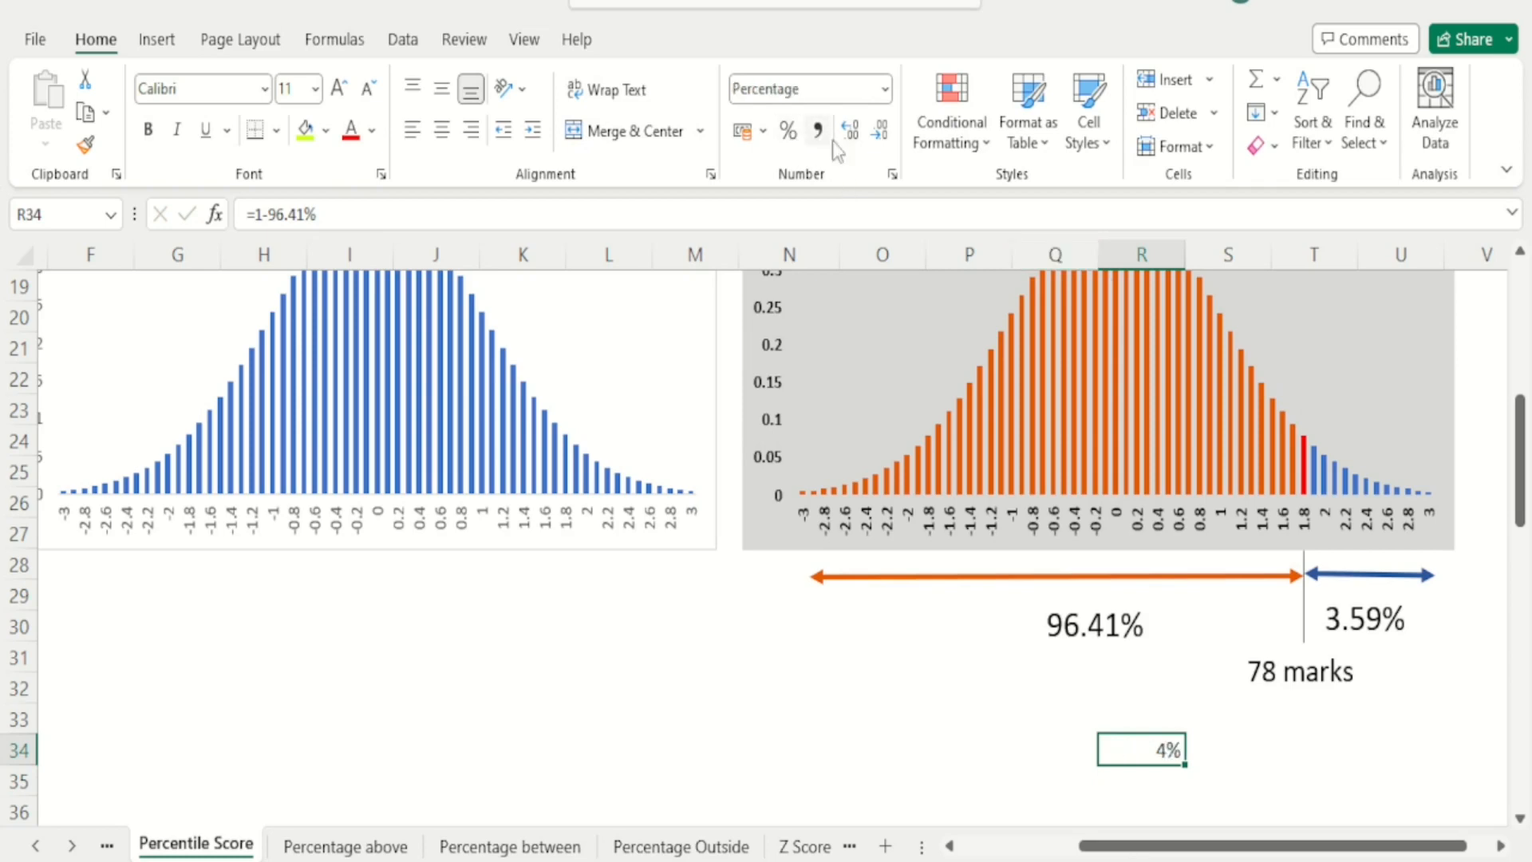
click(859, 134)
click(859, 134)
Step: Review the finished two-coloured chart and the exam problem statement at the start of the Percentile Score sheet
drag(1523, 479, 1521, 436)
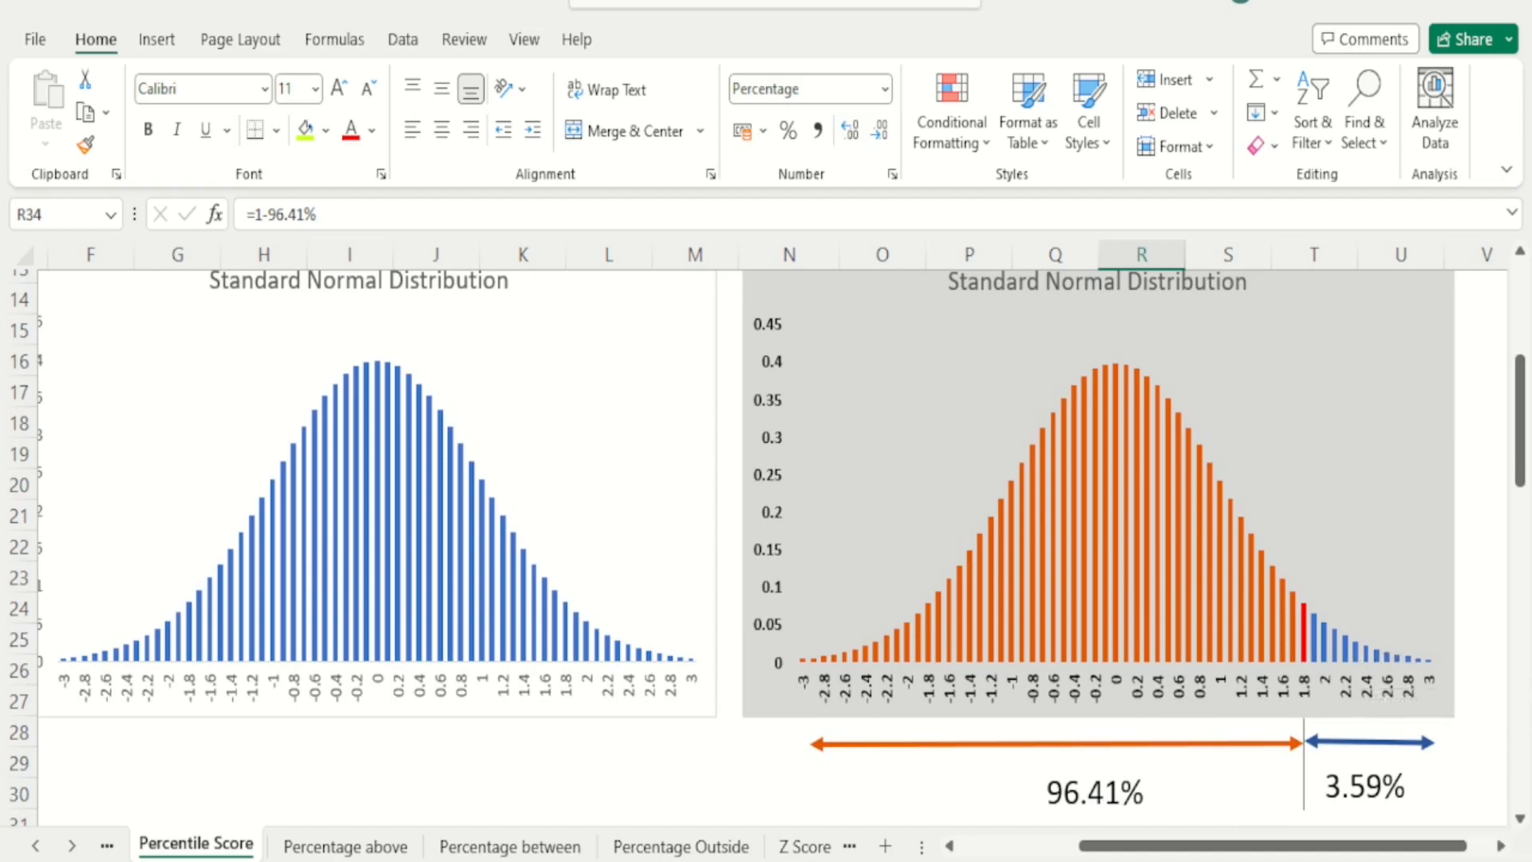
click(1473, 860)
drag(1392, 846, 1481, 843)
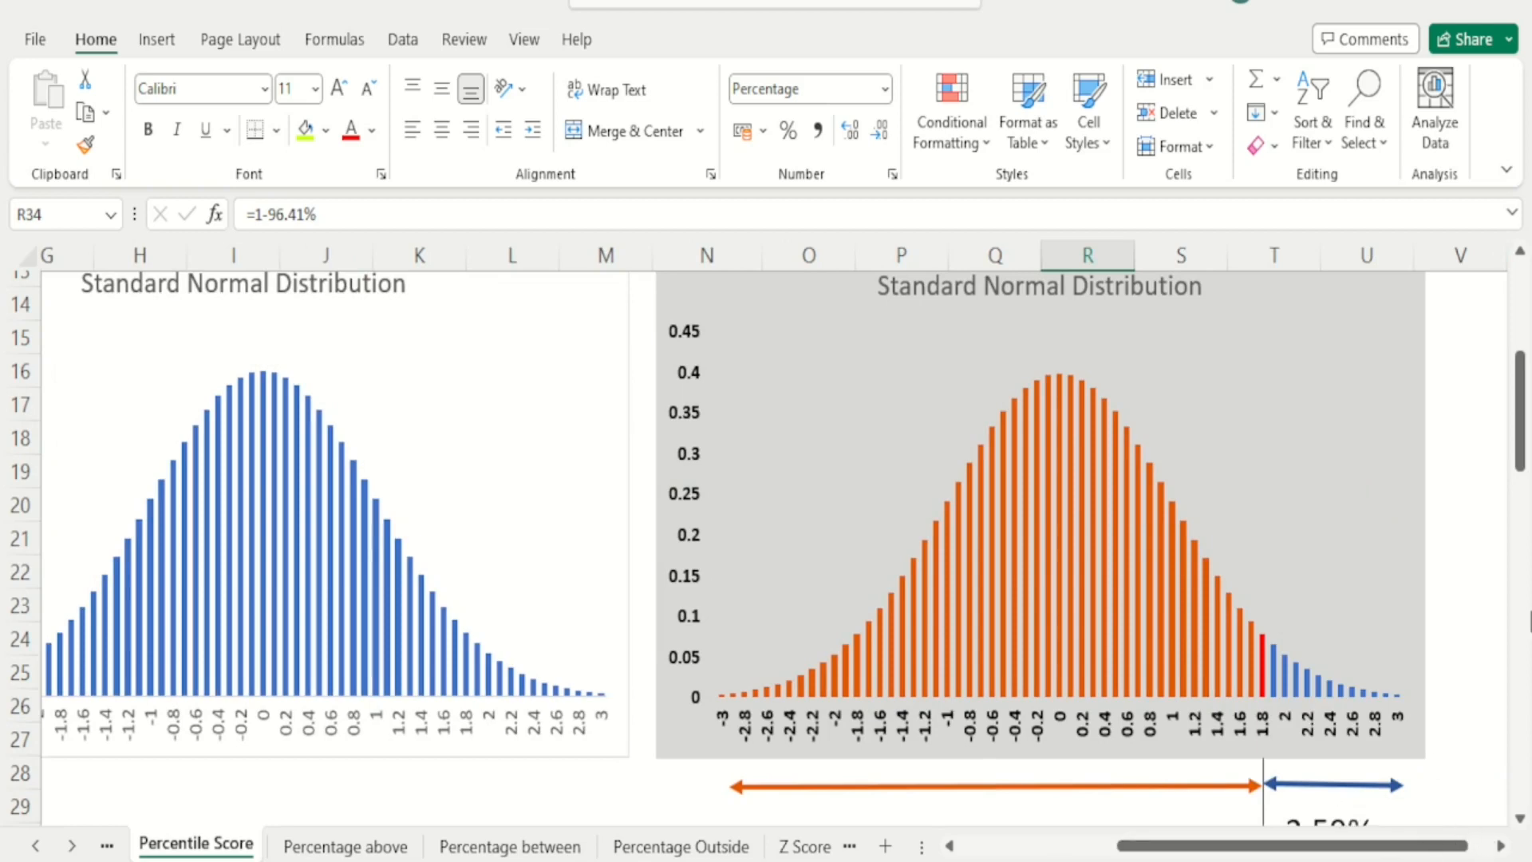
drag(1524, 488, 1522, 401)
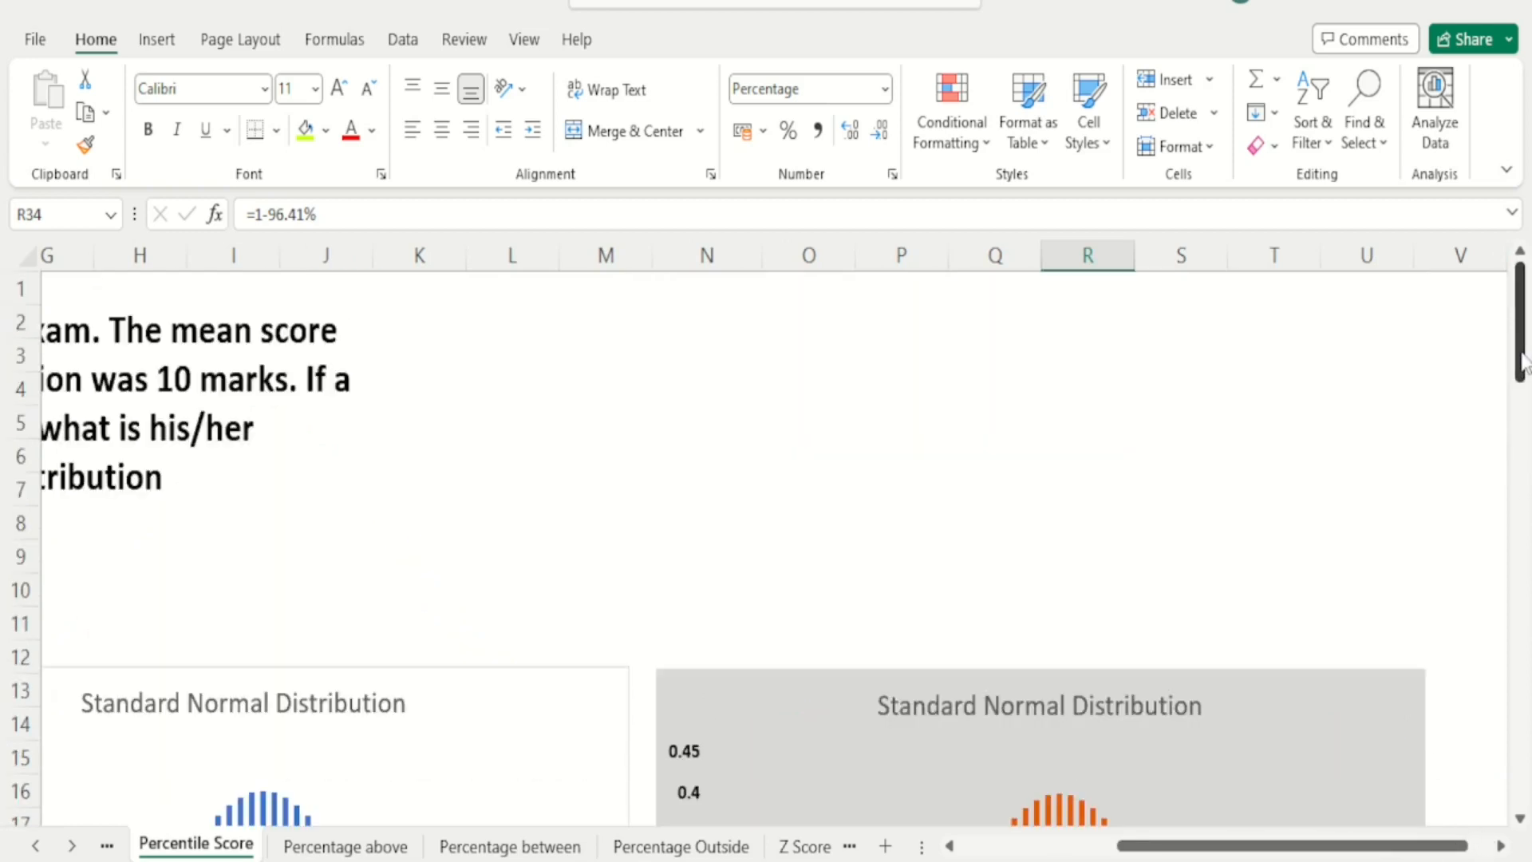
drag(1249, 846, 1197, 847)
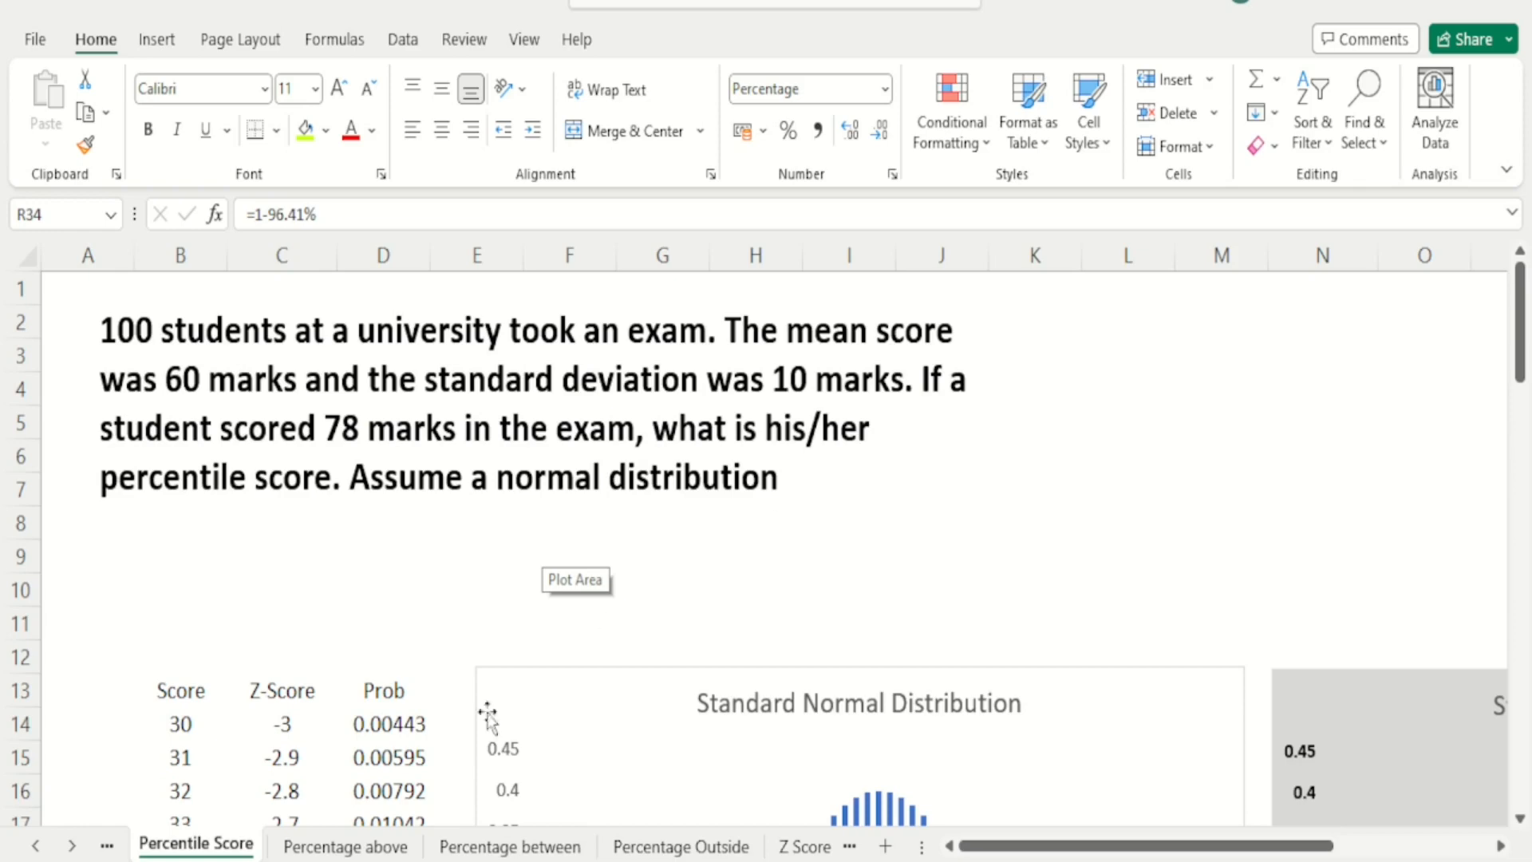
Step: Read the problem on the Percentage above sheet, check the z-score for 78 marks in C62, and consult the Z Score table
click(362, 848)
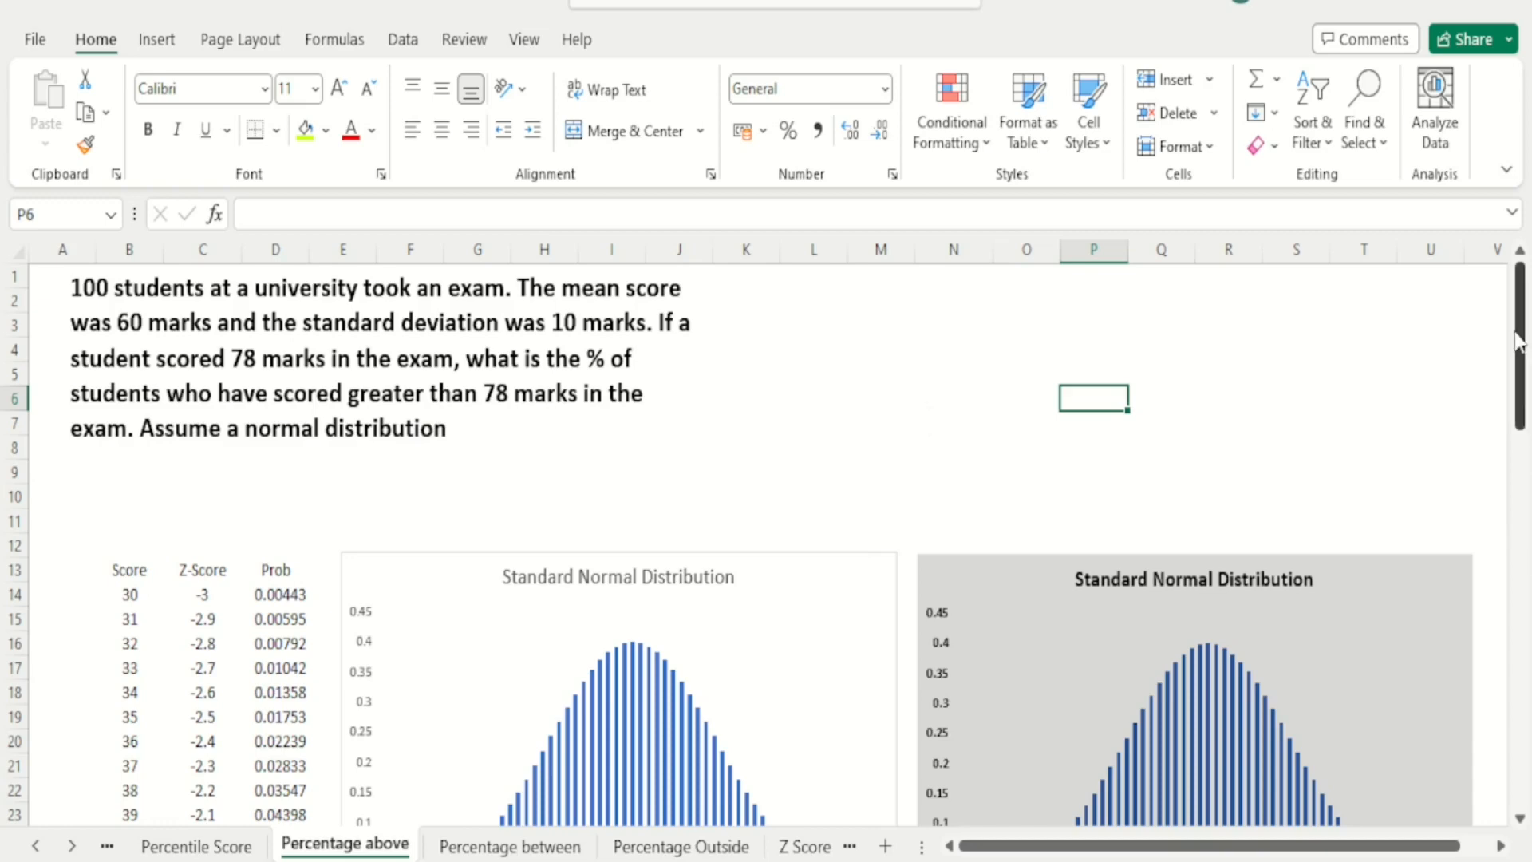
drag(1523, 343, 1516, 660)
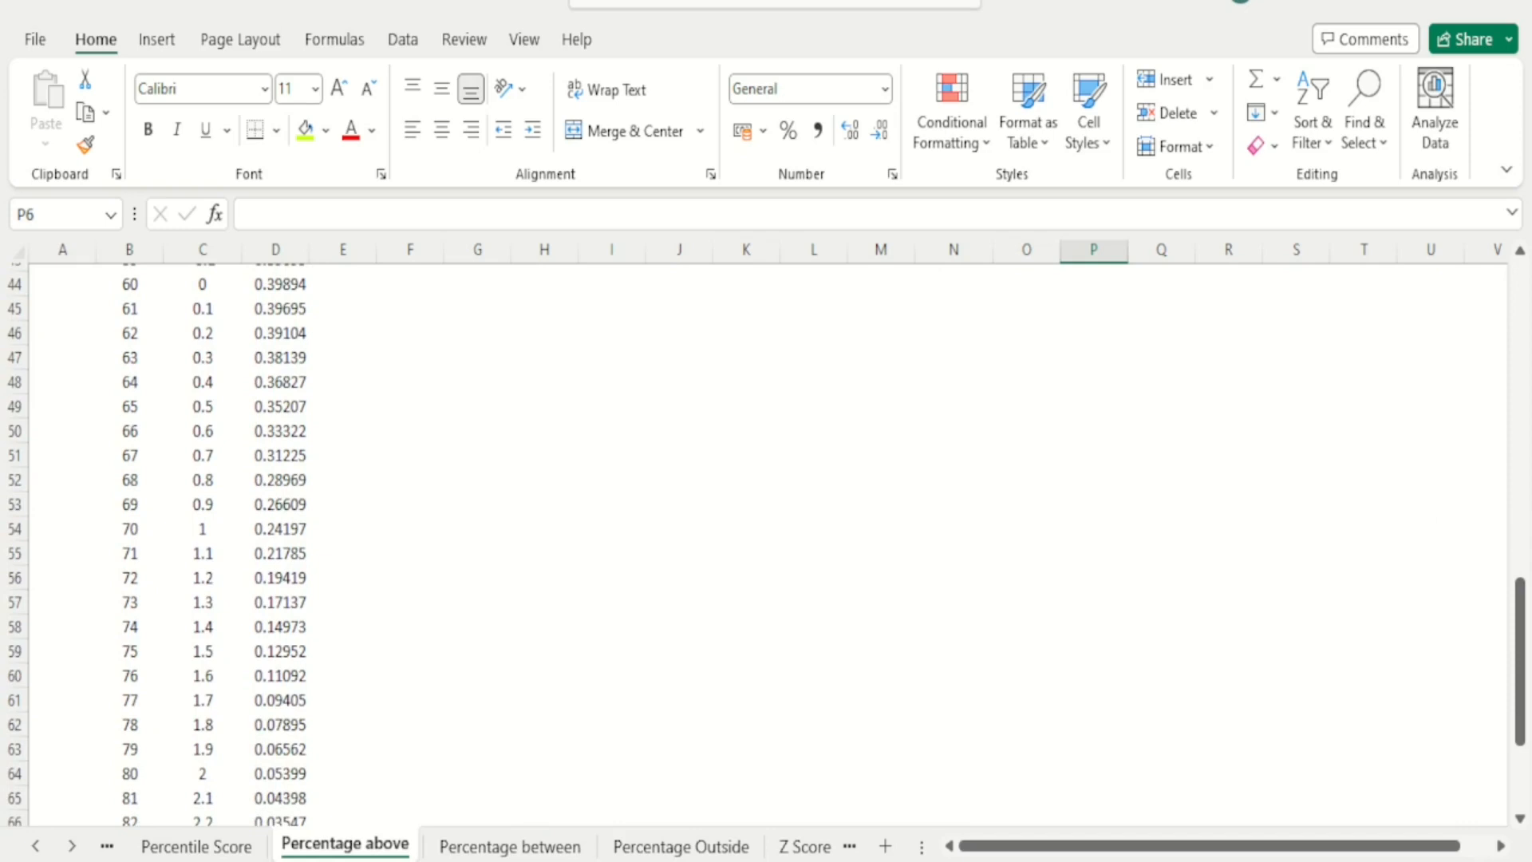
scroll(767, 542, up, 2)
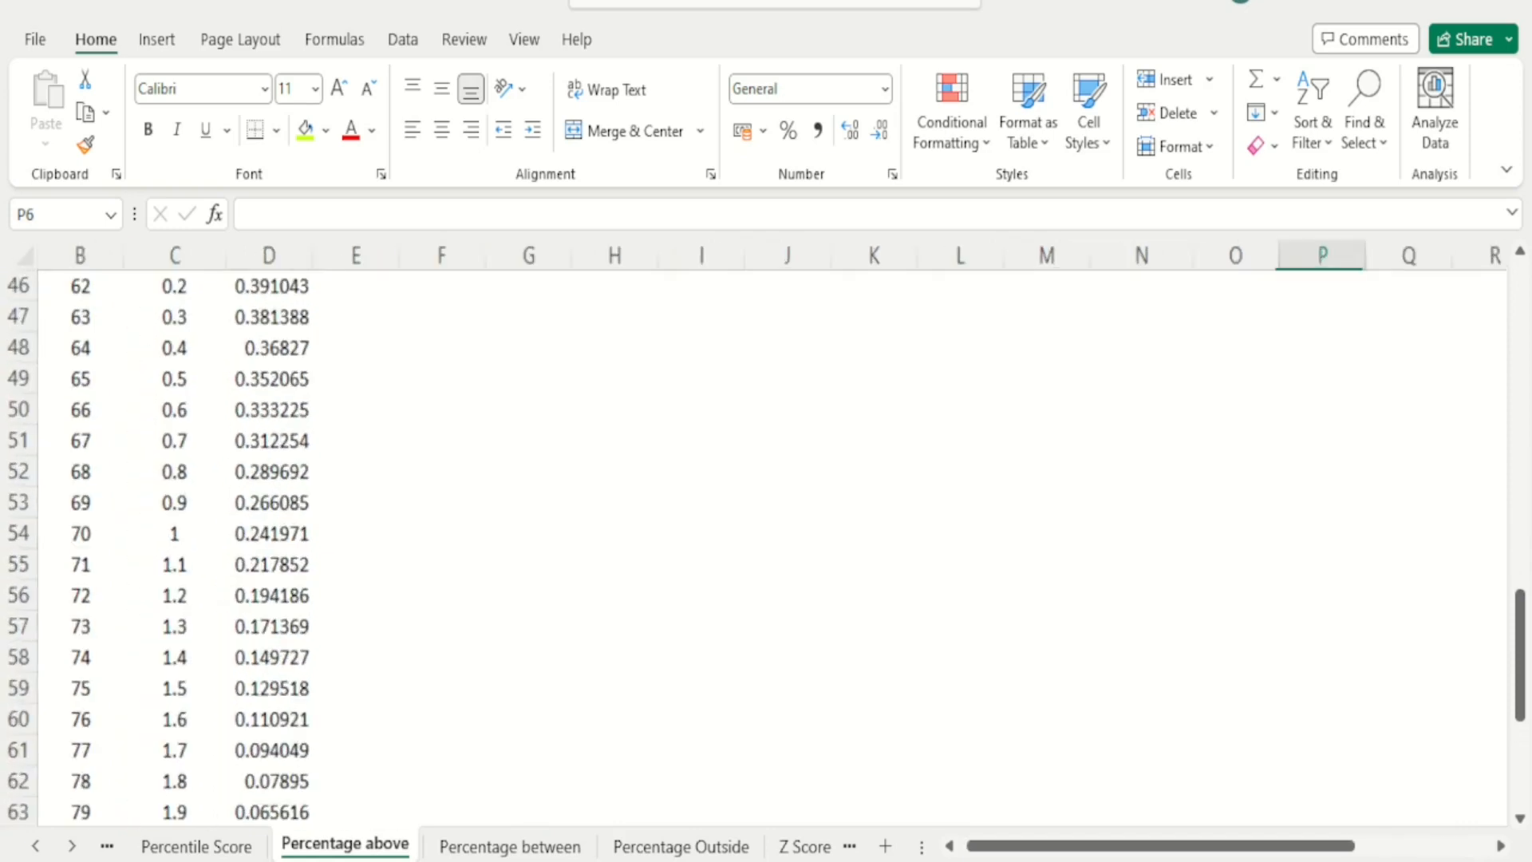
click(189, 782)
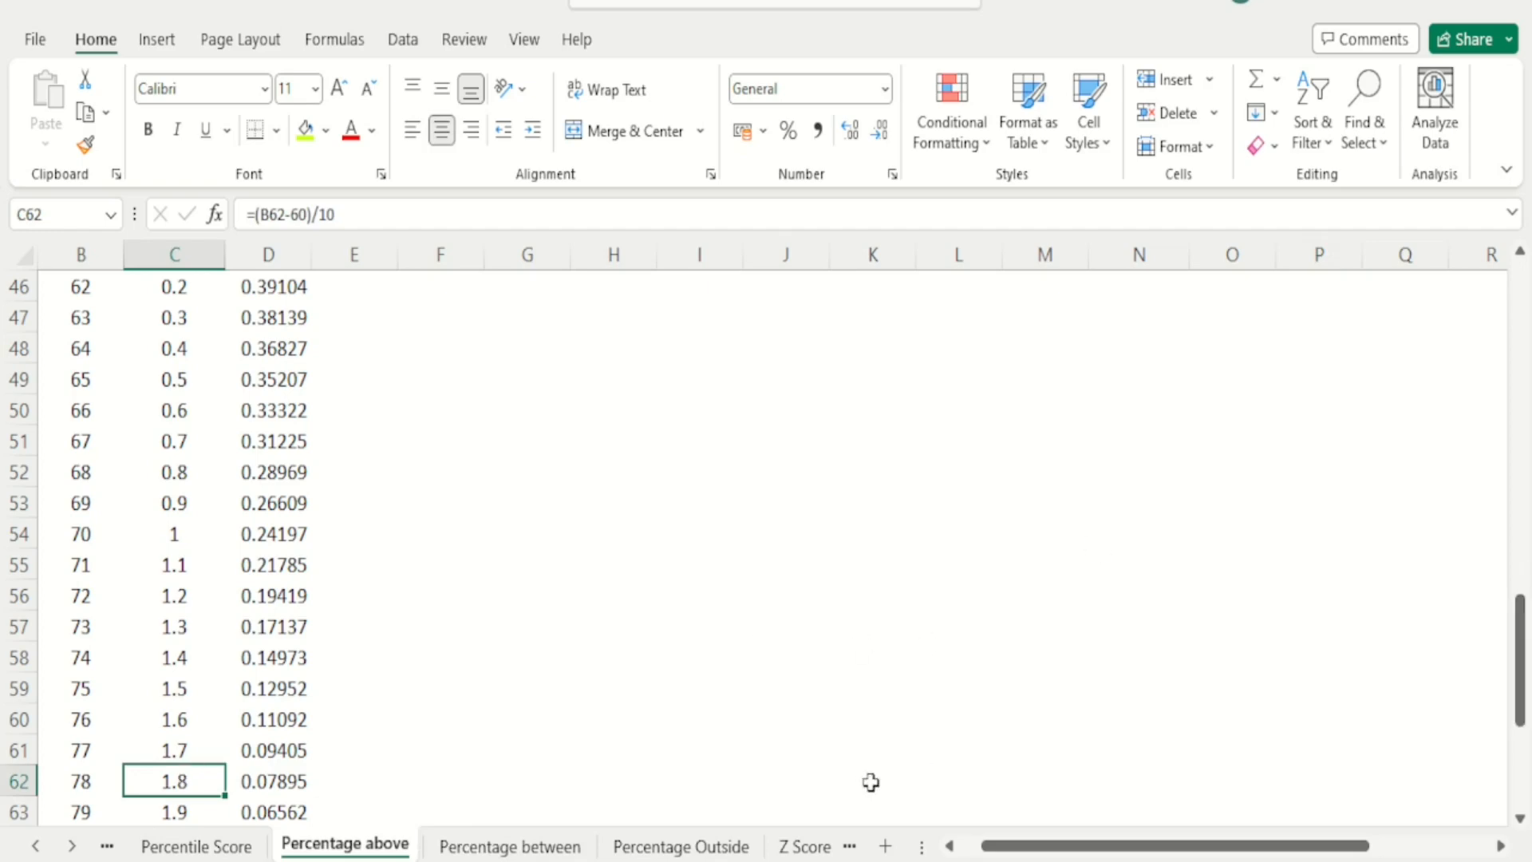
click(810, 848)
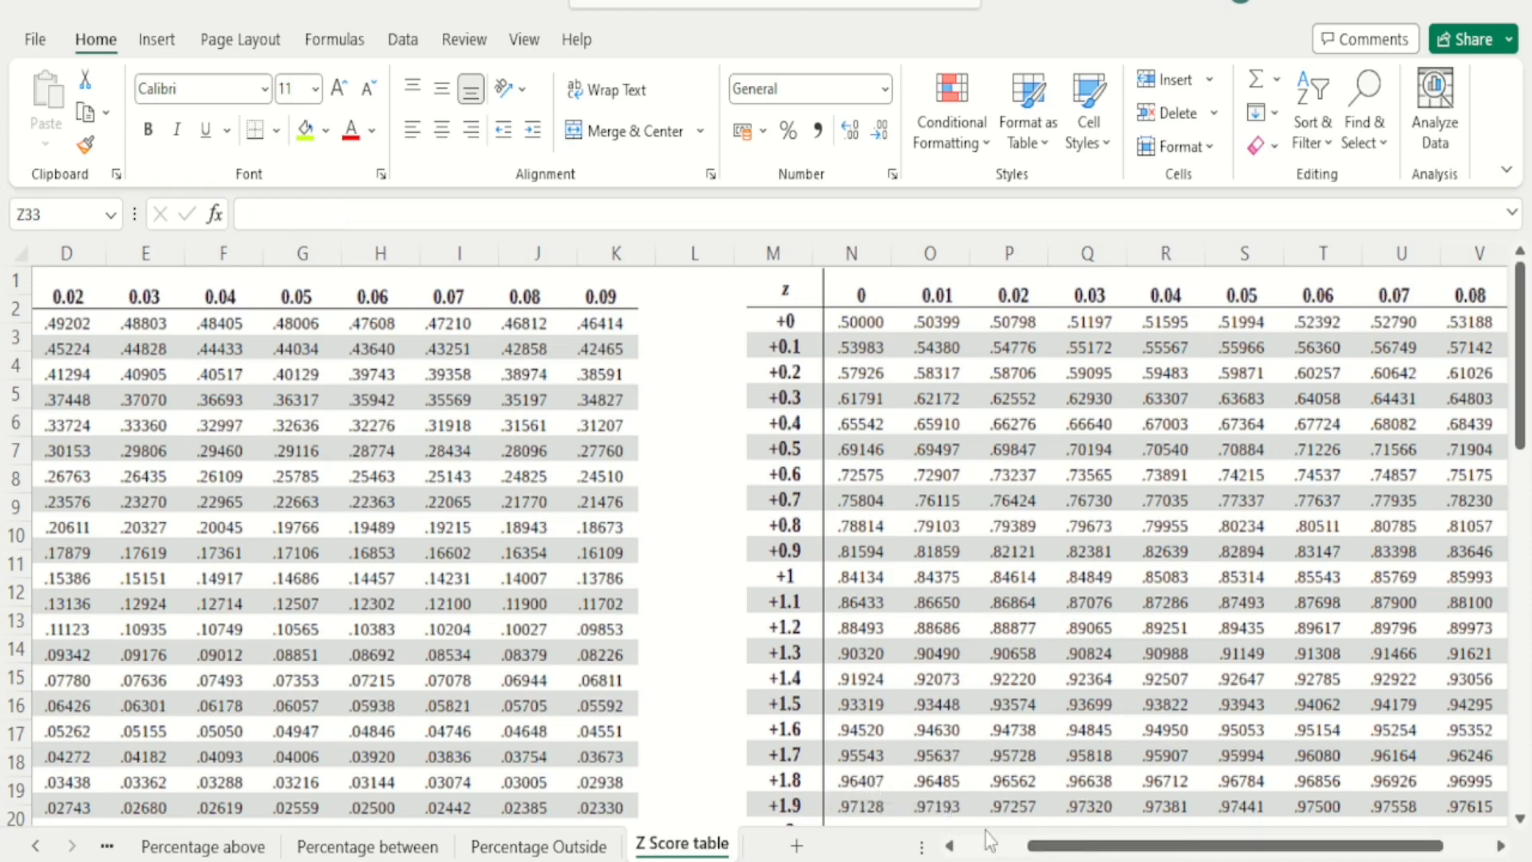
click(257, 854)
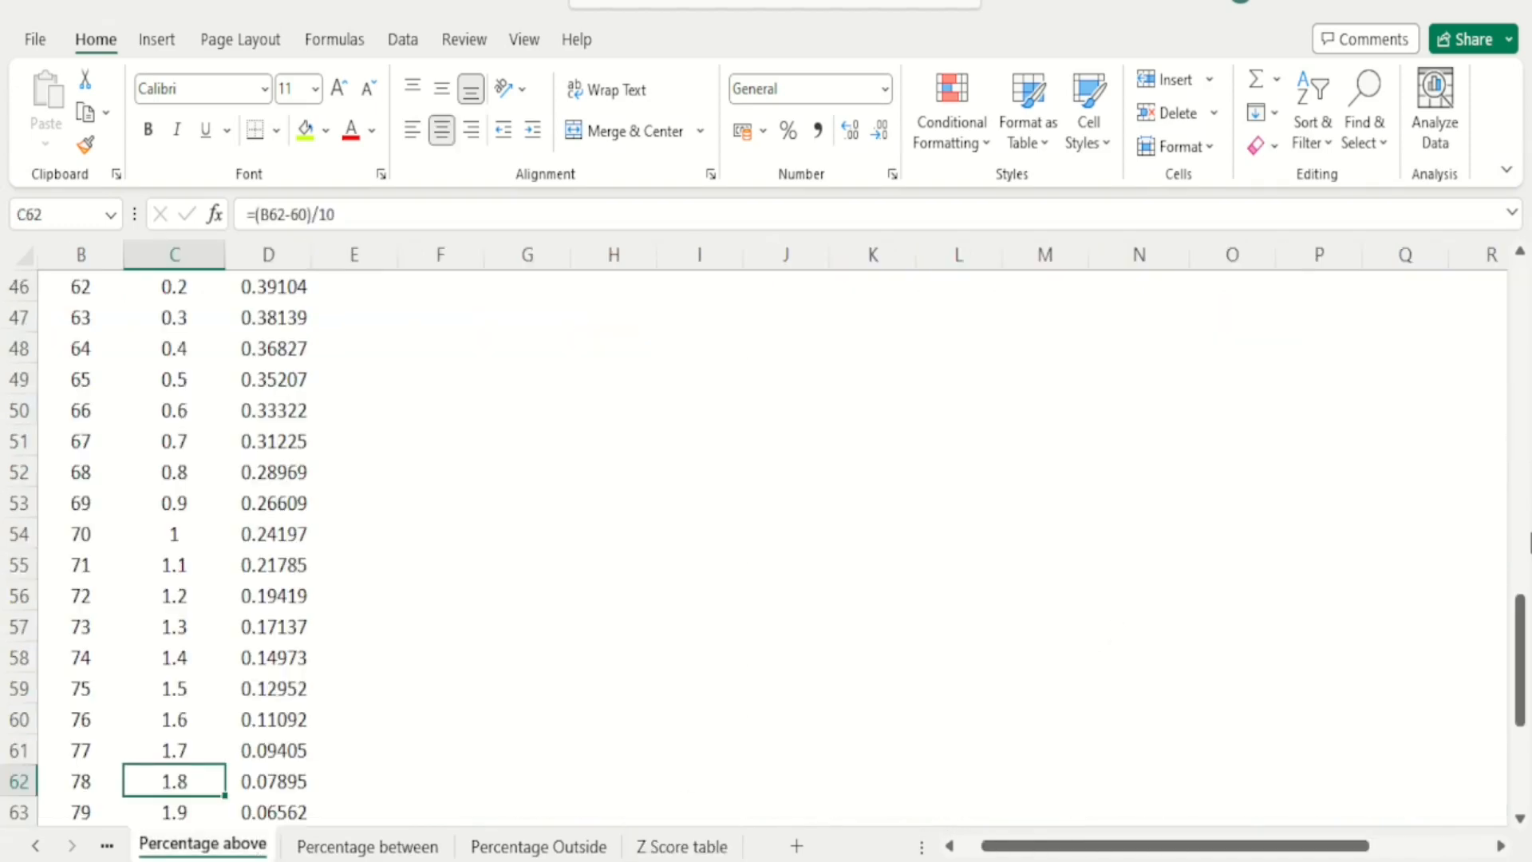
Step: Below the two-coloured chart on the Percentage above sheet, align the divider line and the facing ends of both arrows with the 1.8 bar
drag(1522, 628, 1526, 427)
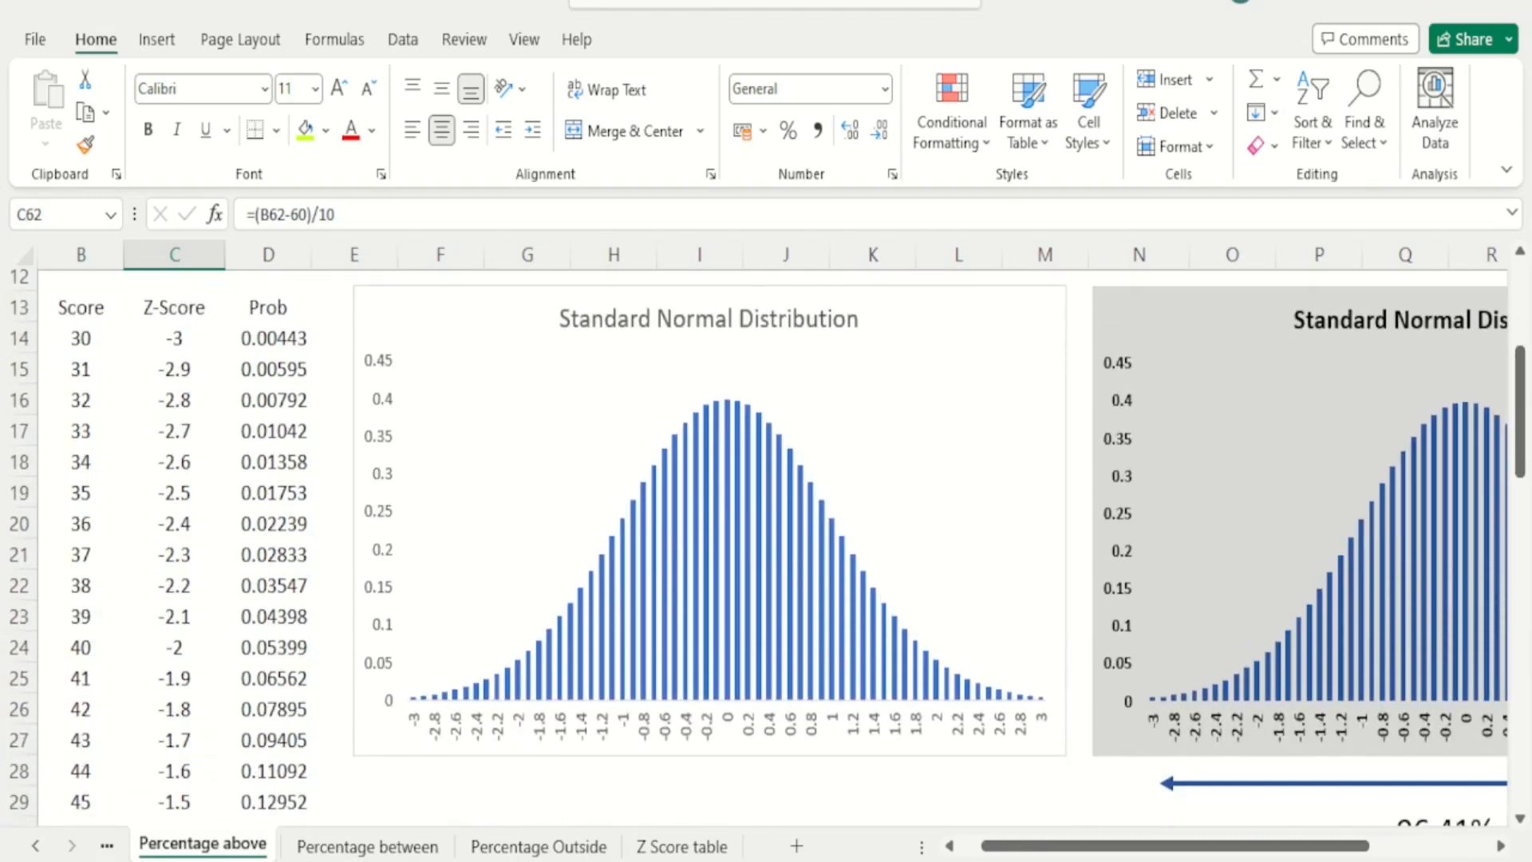
right_click(1333, 848)
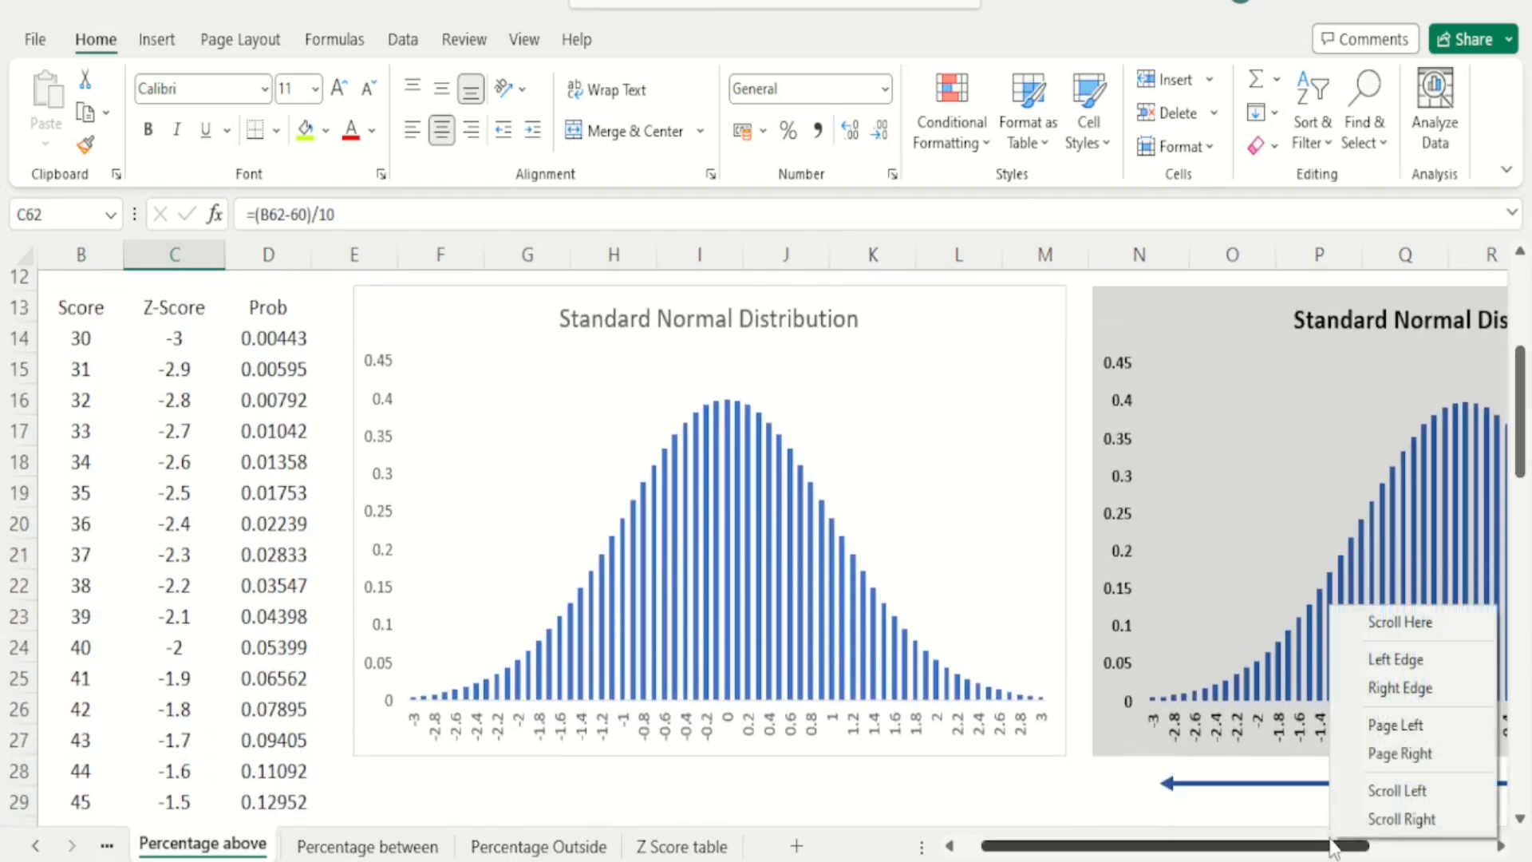
drag(1299, 847, 1465, 852)
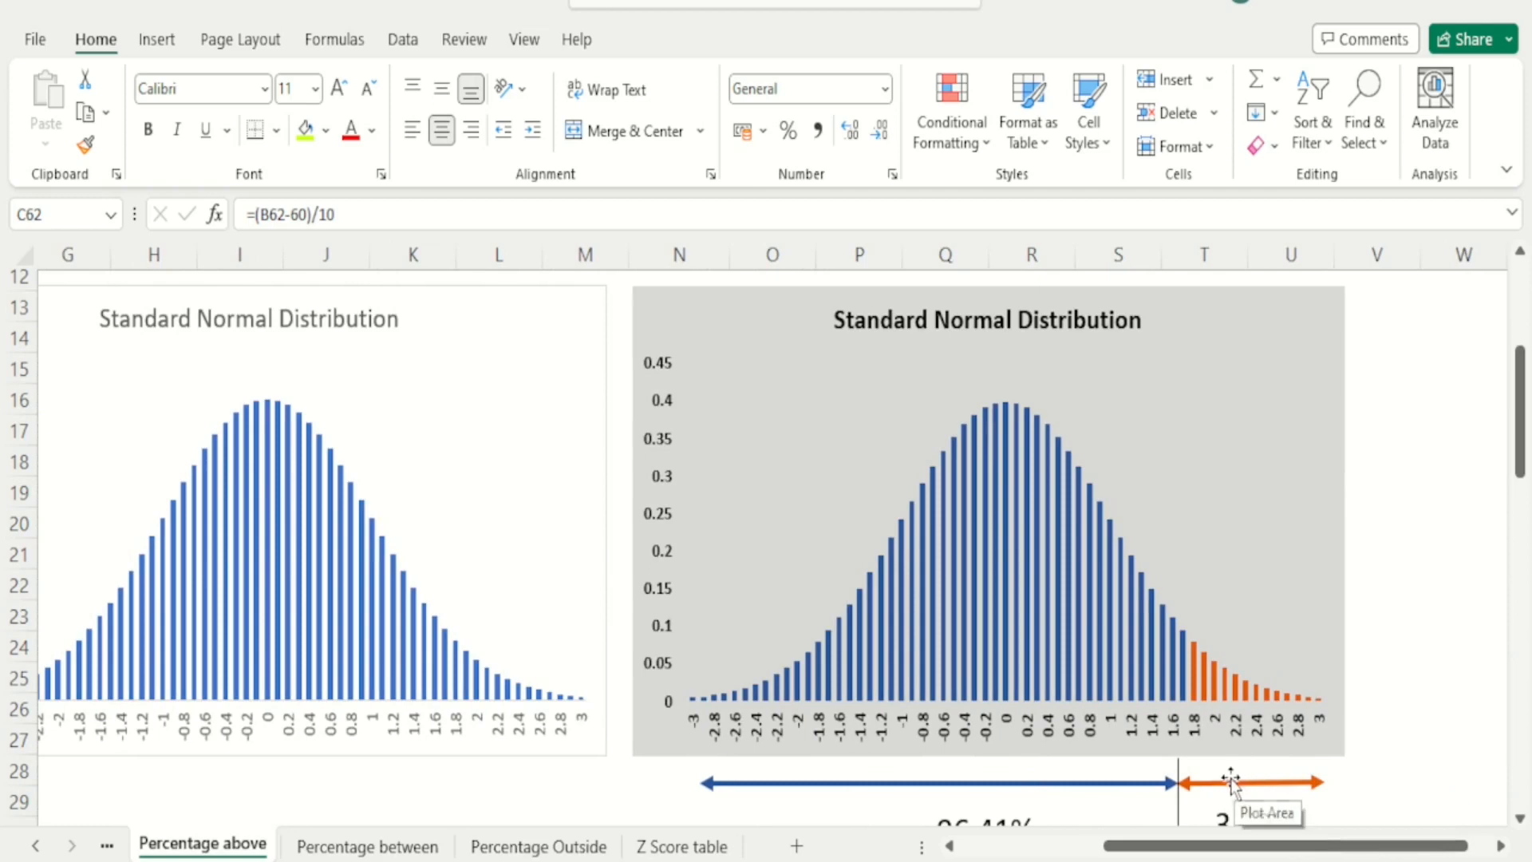
click(1229, 782)
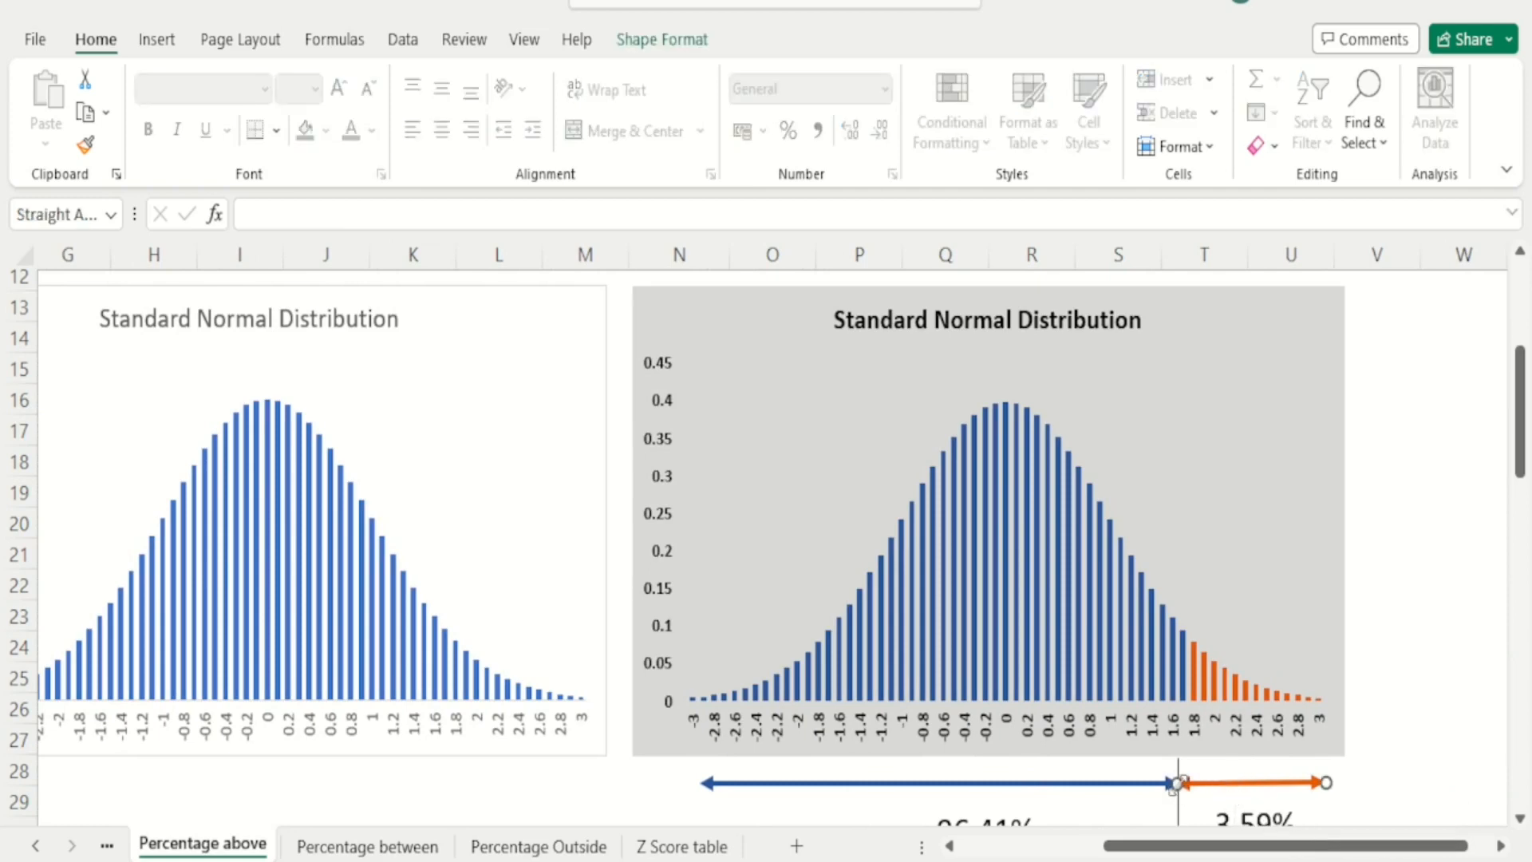
drag(1180, 783, 1195, 782)
click(1180, 806)
drag(1193, 805, 1196, 784)
click(1172, 783)
click(1477, 615)
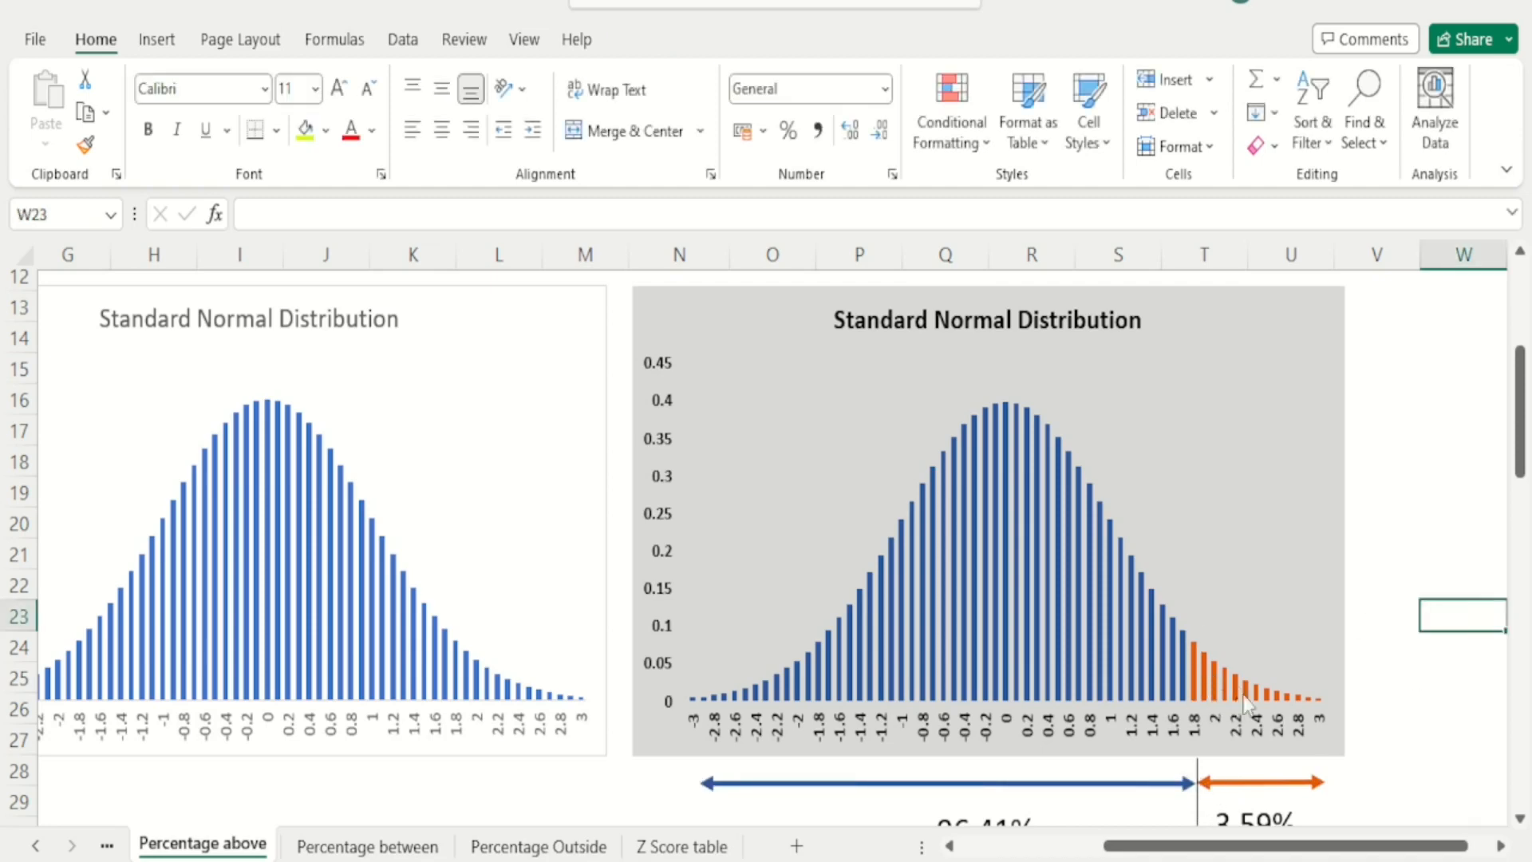
Step: Review the arrows and percentages below the two-coloured chart, and read the 80 and 50 marks problem on the Percentage between sheet
drag(1523, 451, 1524, 471)
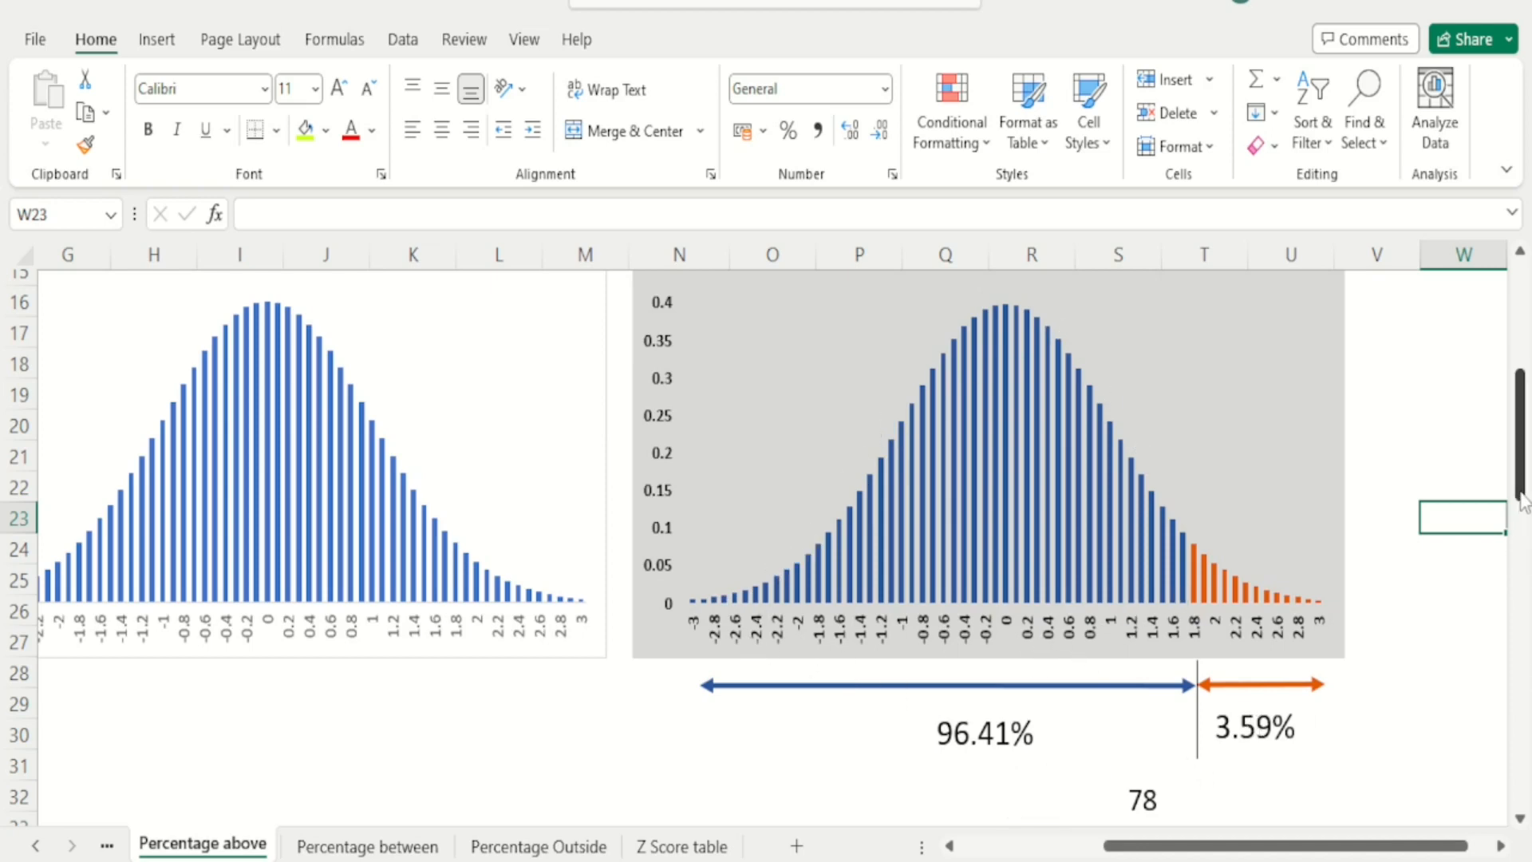
drag(1523, 502, 1523, 489)
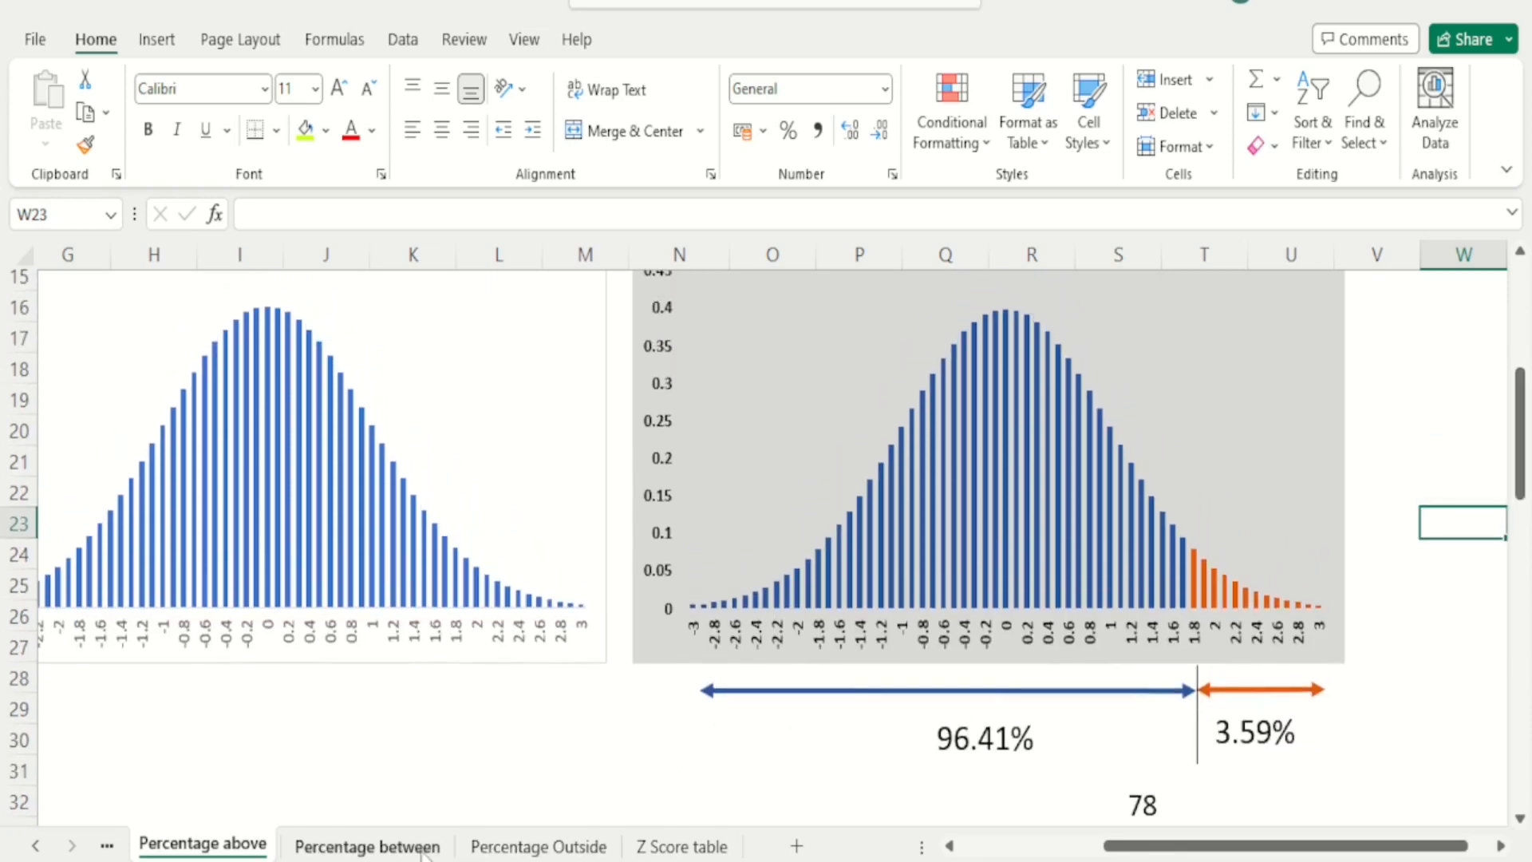
click(368, 848)
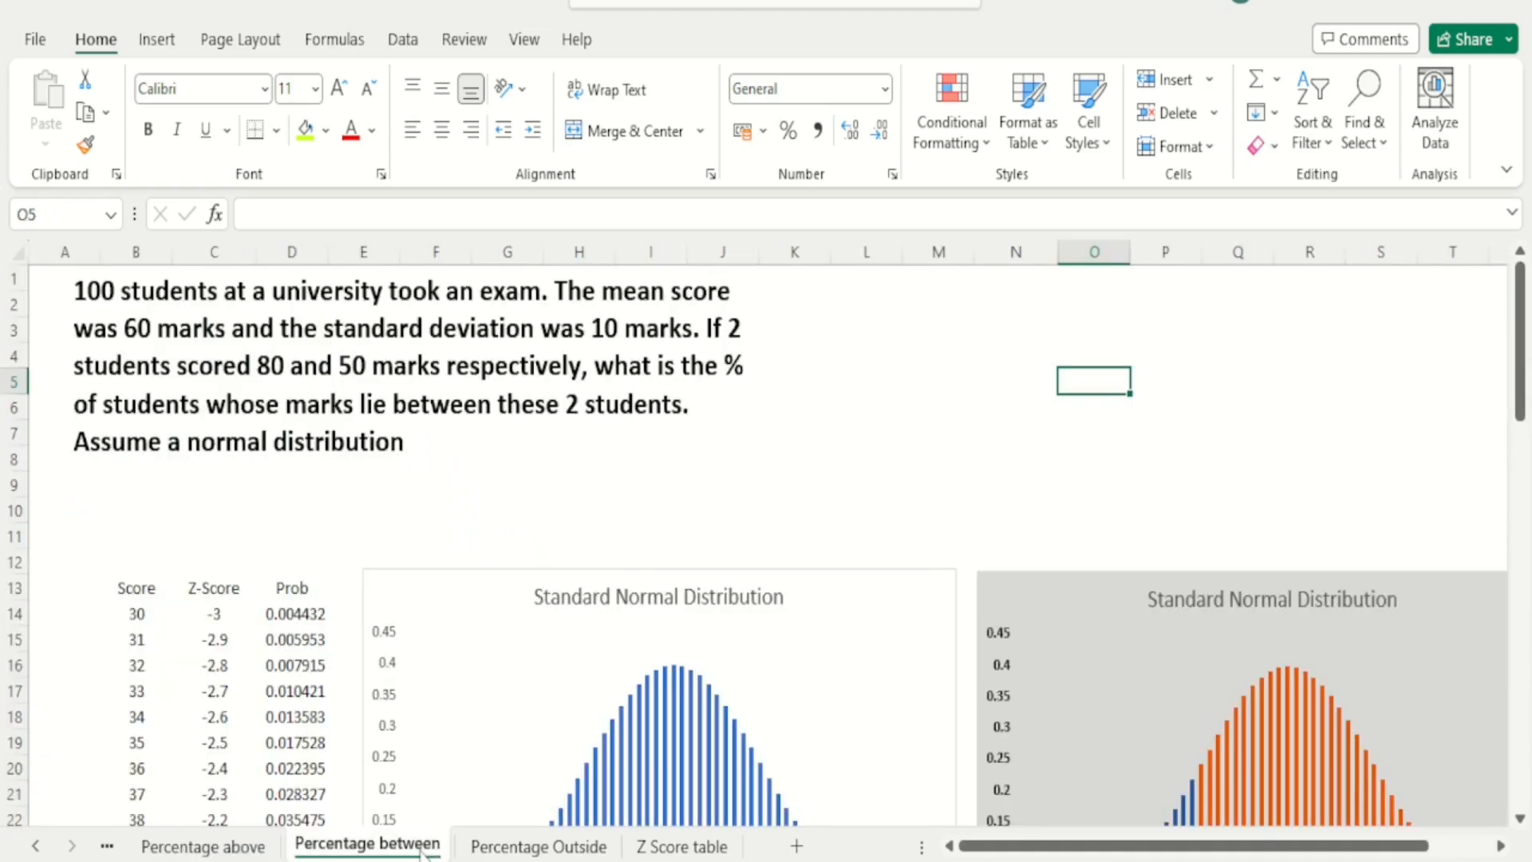
click(1035, 455)
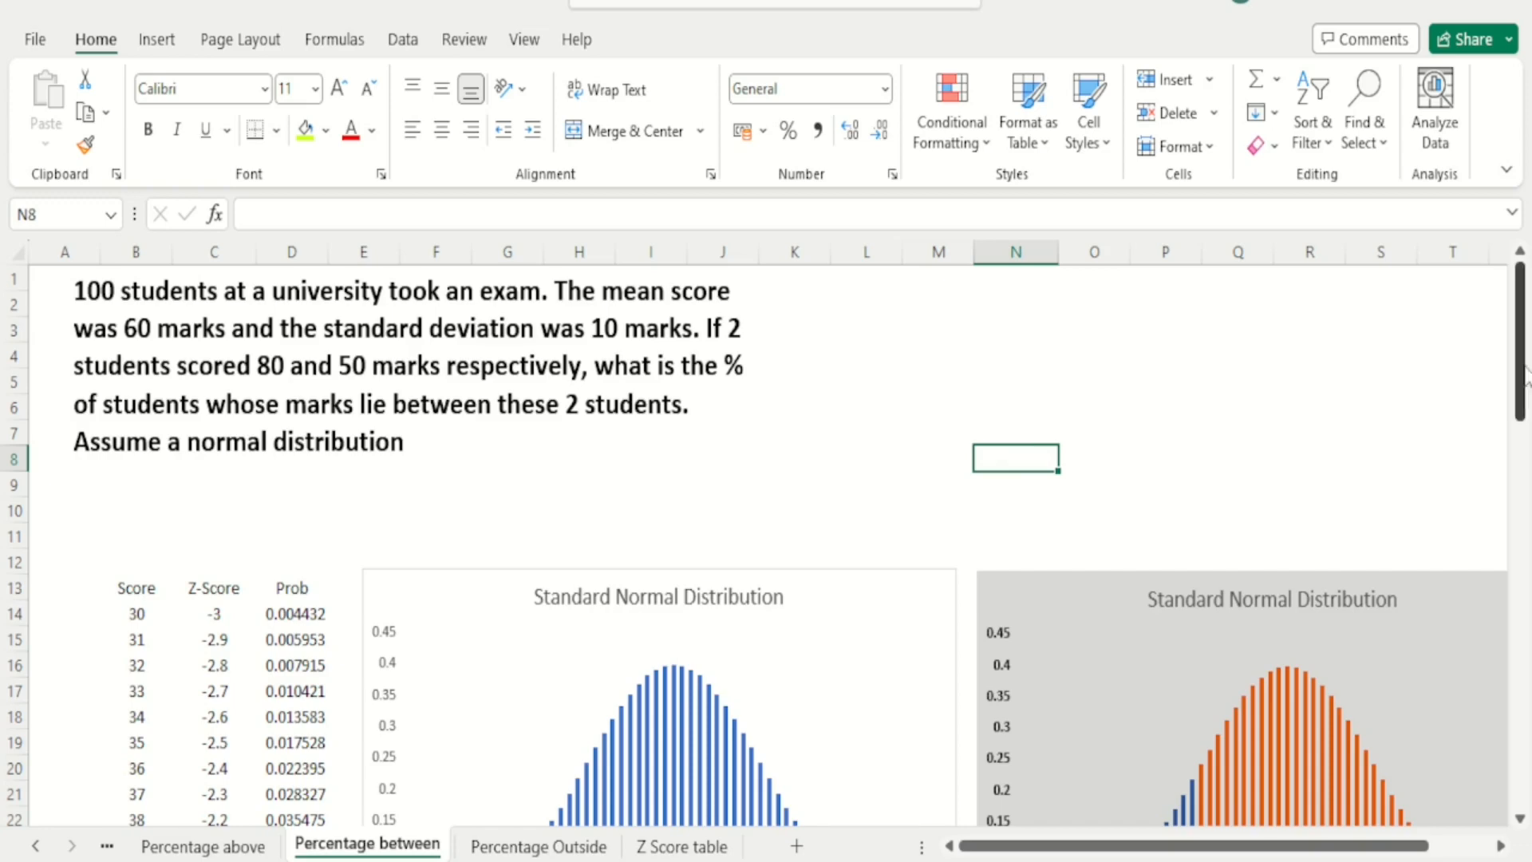
drag(1522, 375, 1524, 377)
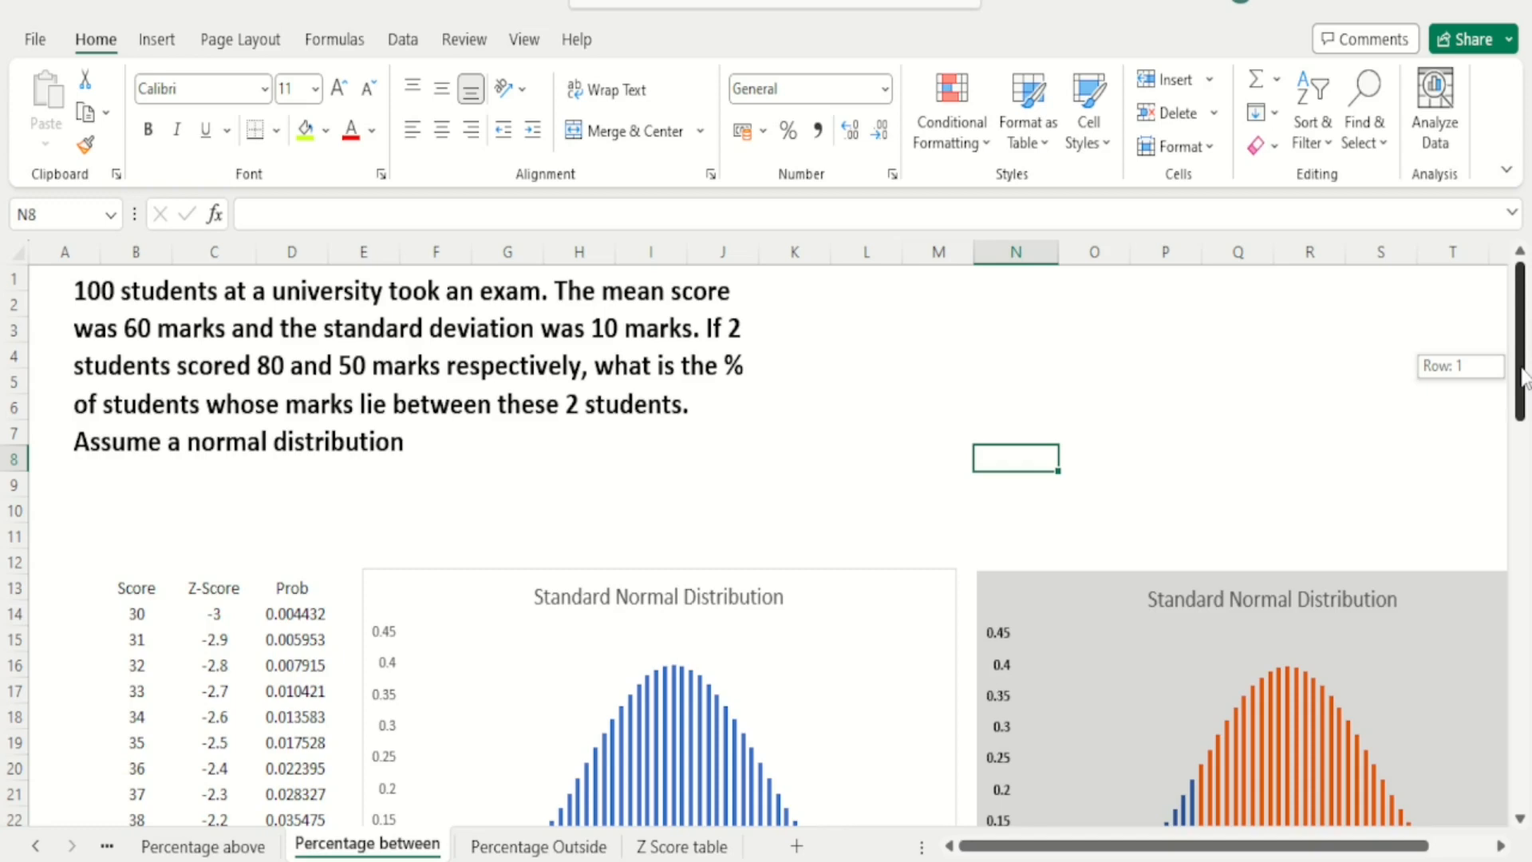
Step: Colour the 50-mark score in B34 and its z-score in C34 red on the Percentage between sheet
drag(1523, 375, 1519, 564)
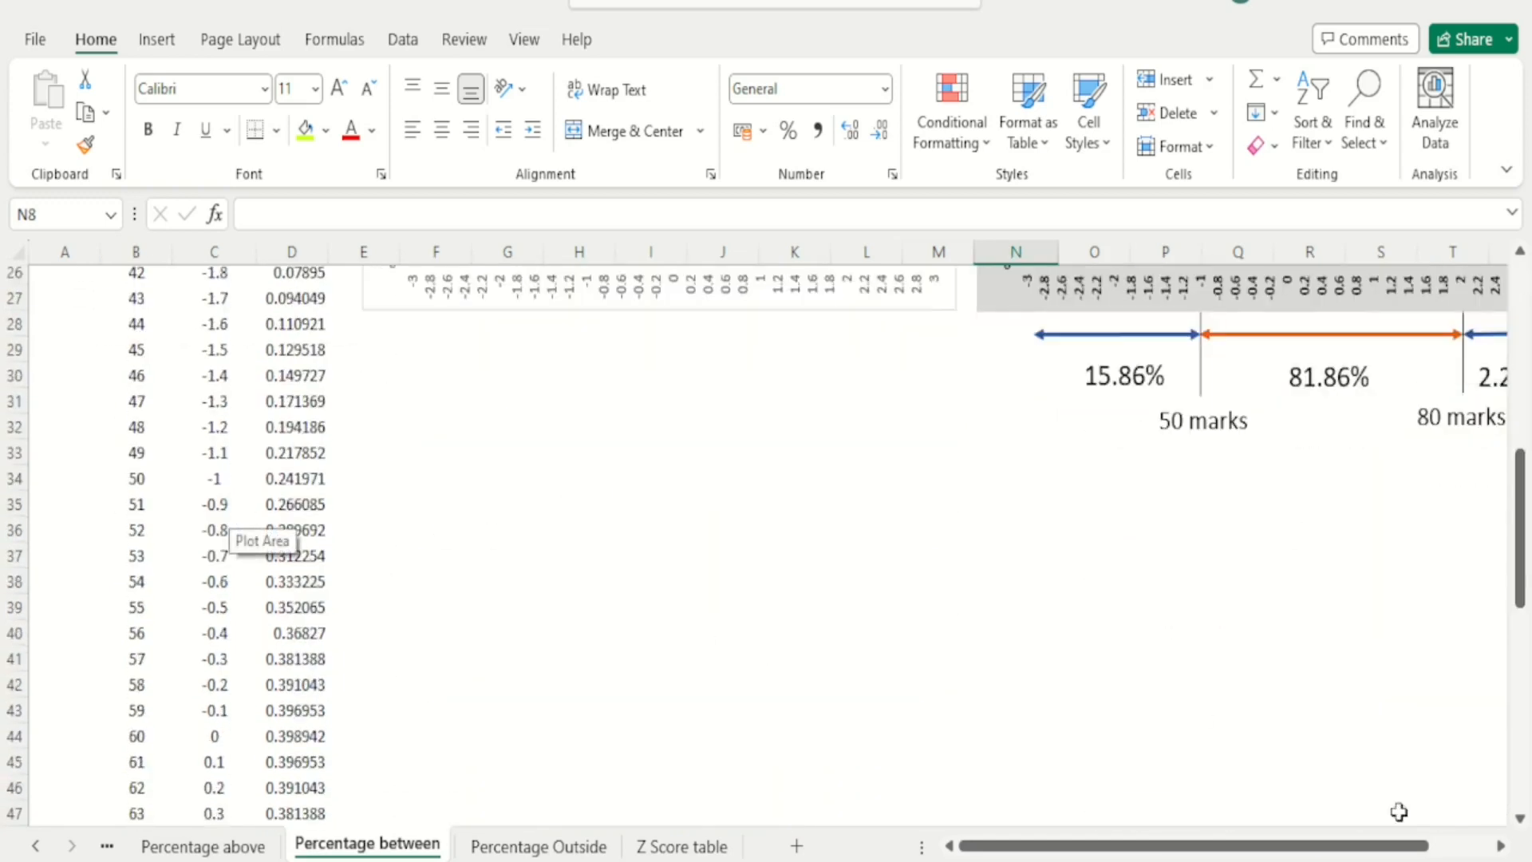
scroll(756, 533, up, 2)
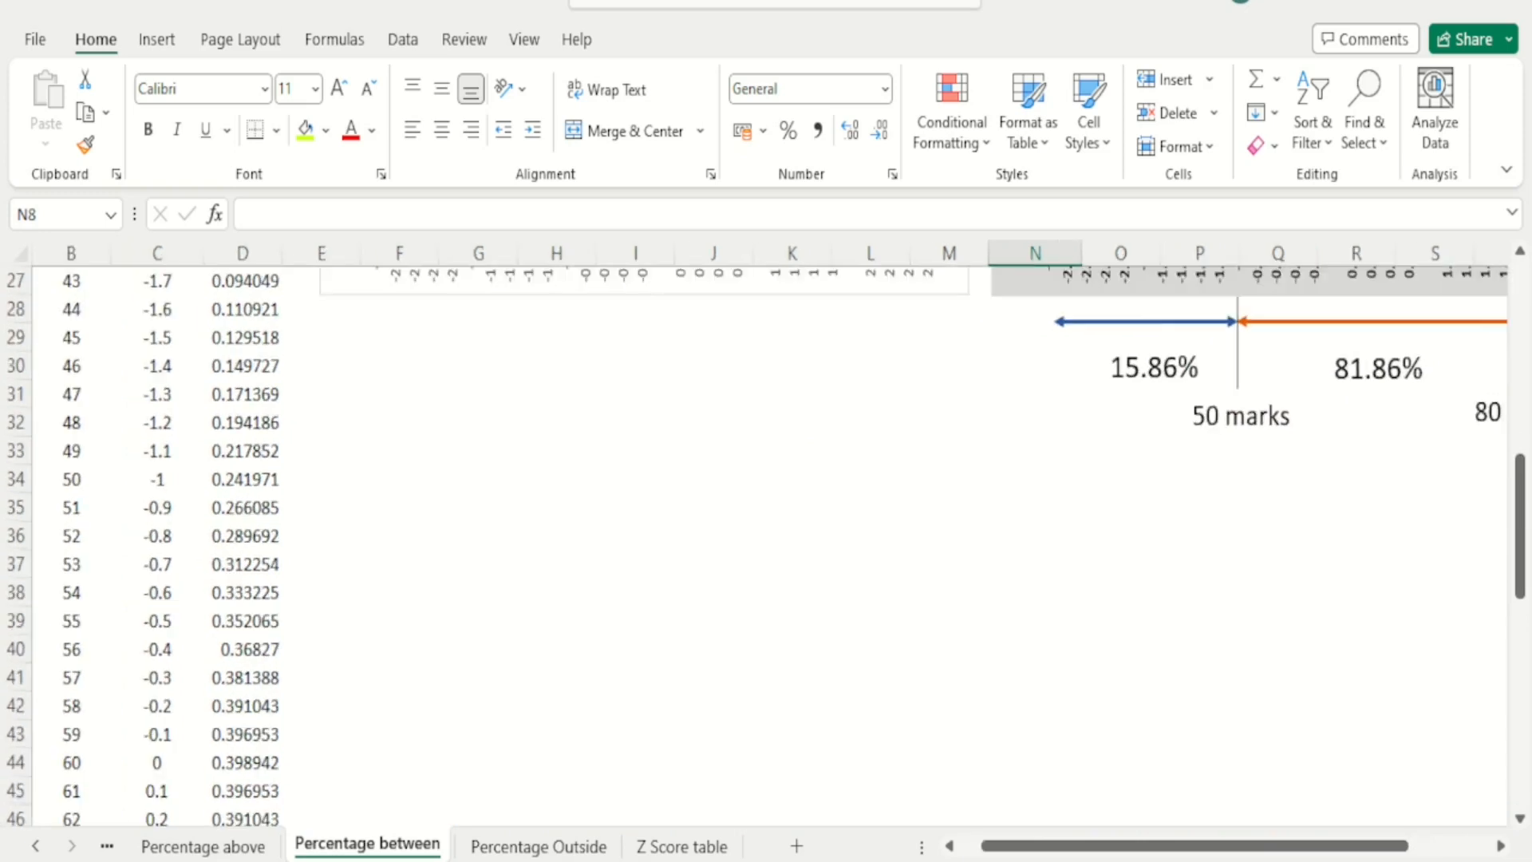
drag(1222, 846, 1175, 846)
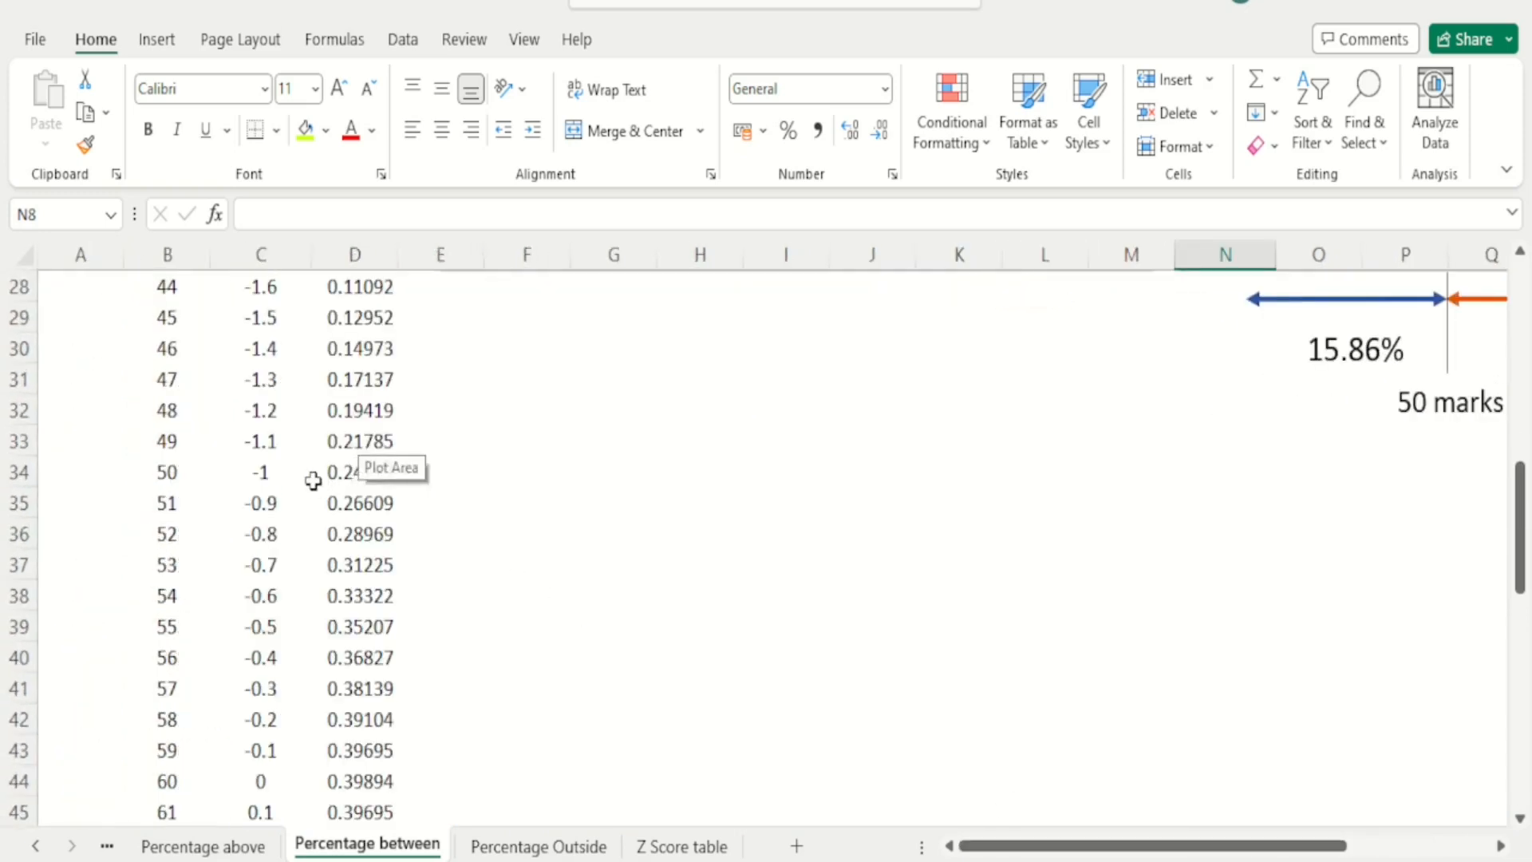
click(284, 479)
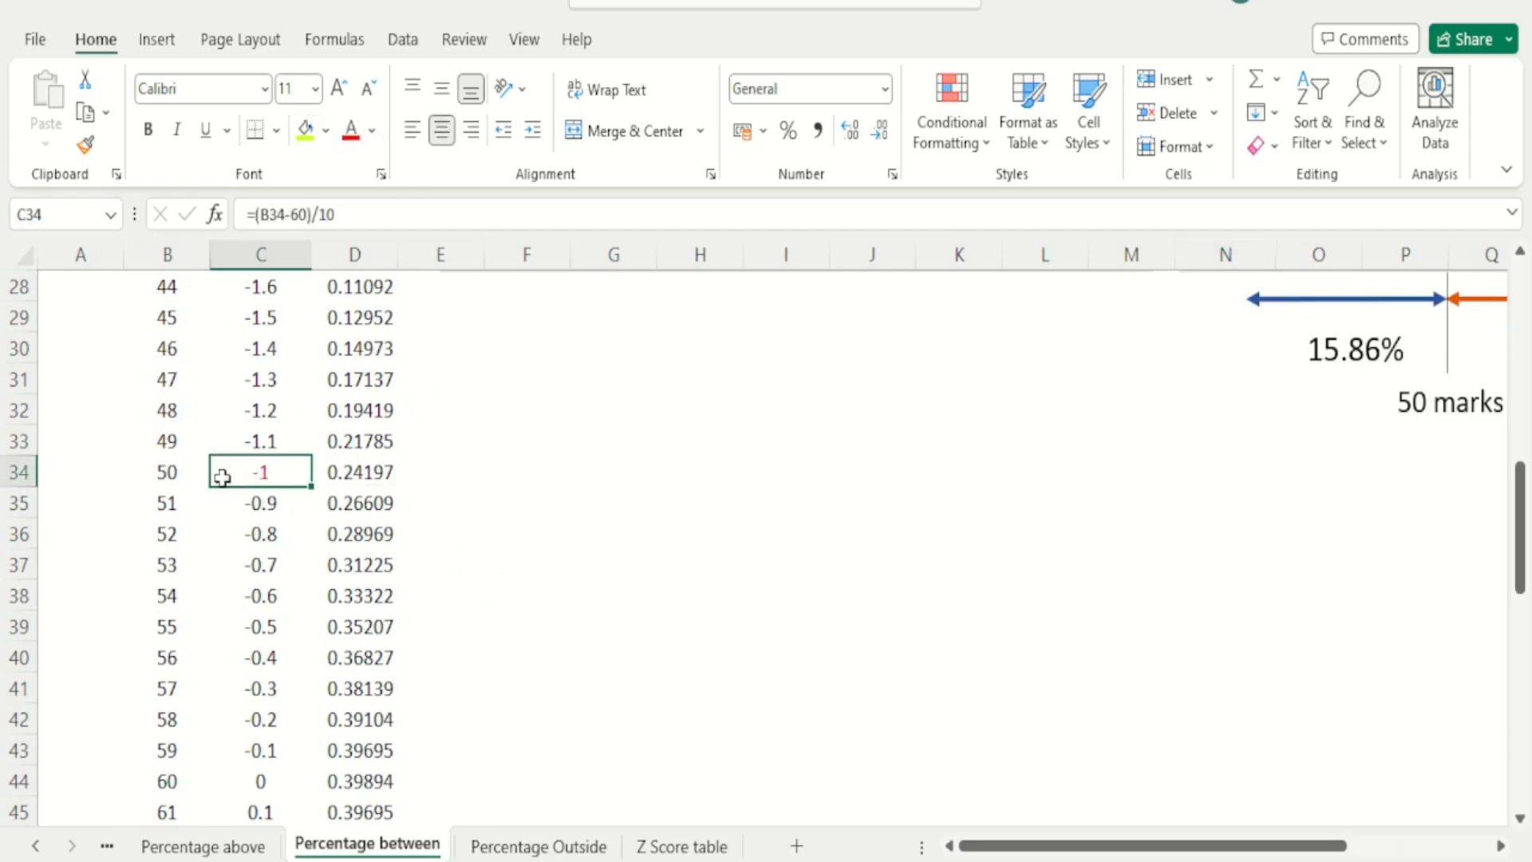
click(185, 476)
click(350, 129)
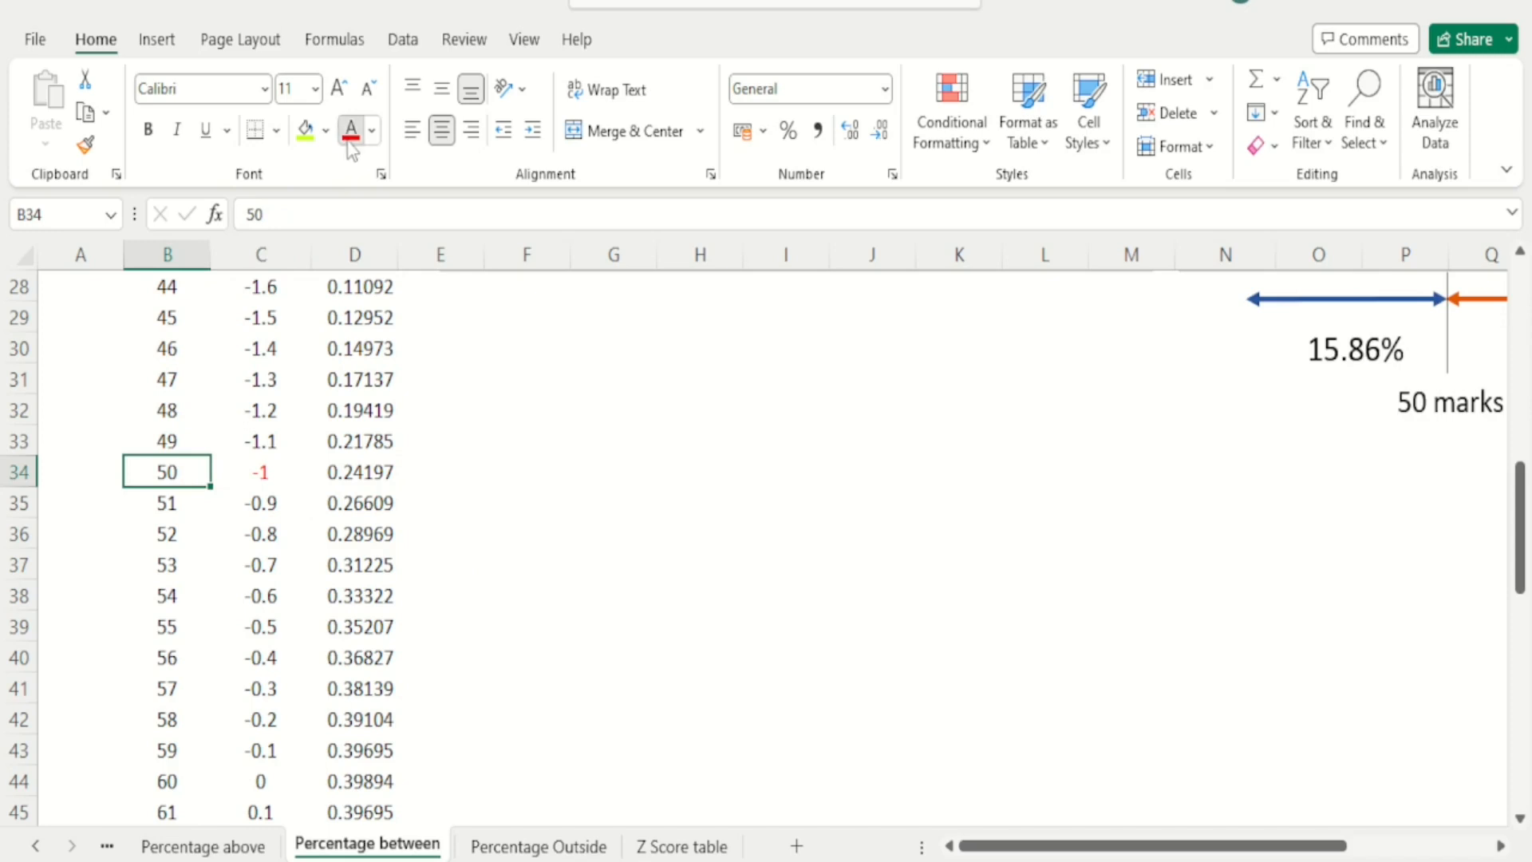
Step: Colour the 80-mark score in B64 and its z-score in C64 red
click(496, 571)
key(Left)
key(Left)
key(Left)
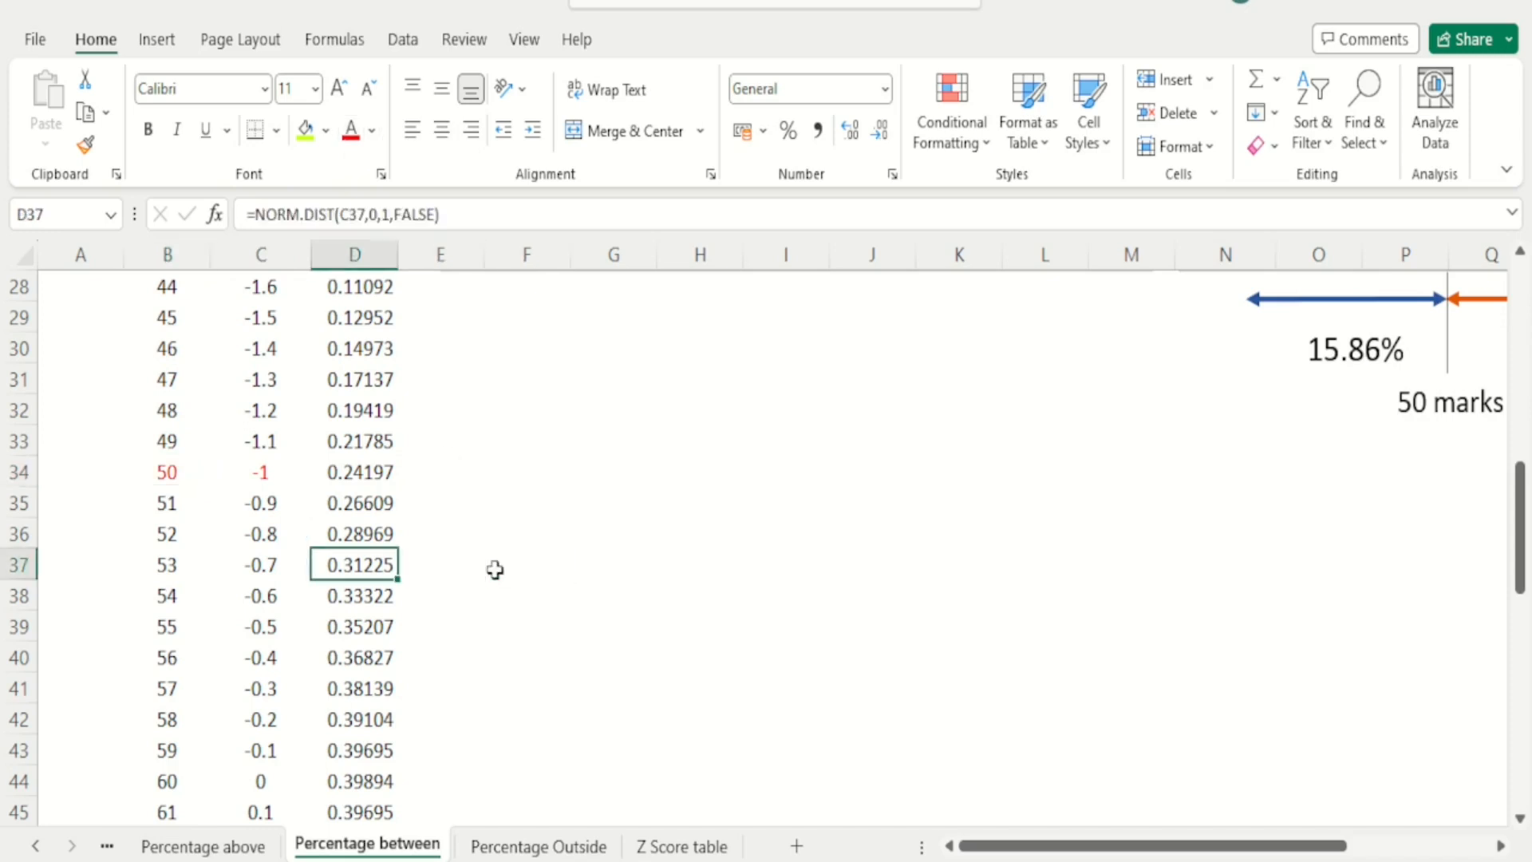
key(Down)
key(Down)
key(Down)
key(Down)
key(Down)
key(Down)
key(Down)
key(Down)
key(Down)
key(Down)
key(Down)
key(Down)
key(Down)
key(Down)
key(Down)
key(Down)
key(Down)
key(Down)
key(Down)
key(Down)
key(Down)
key(Down)
key(Down)
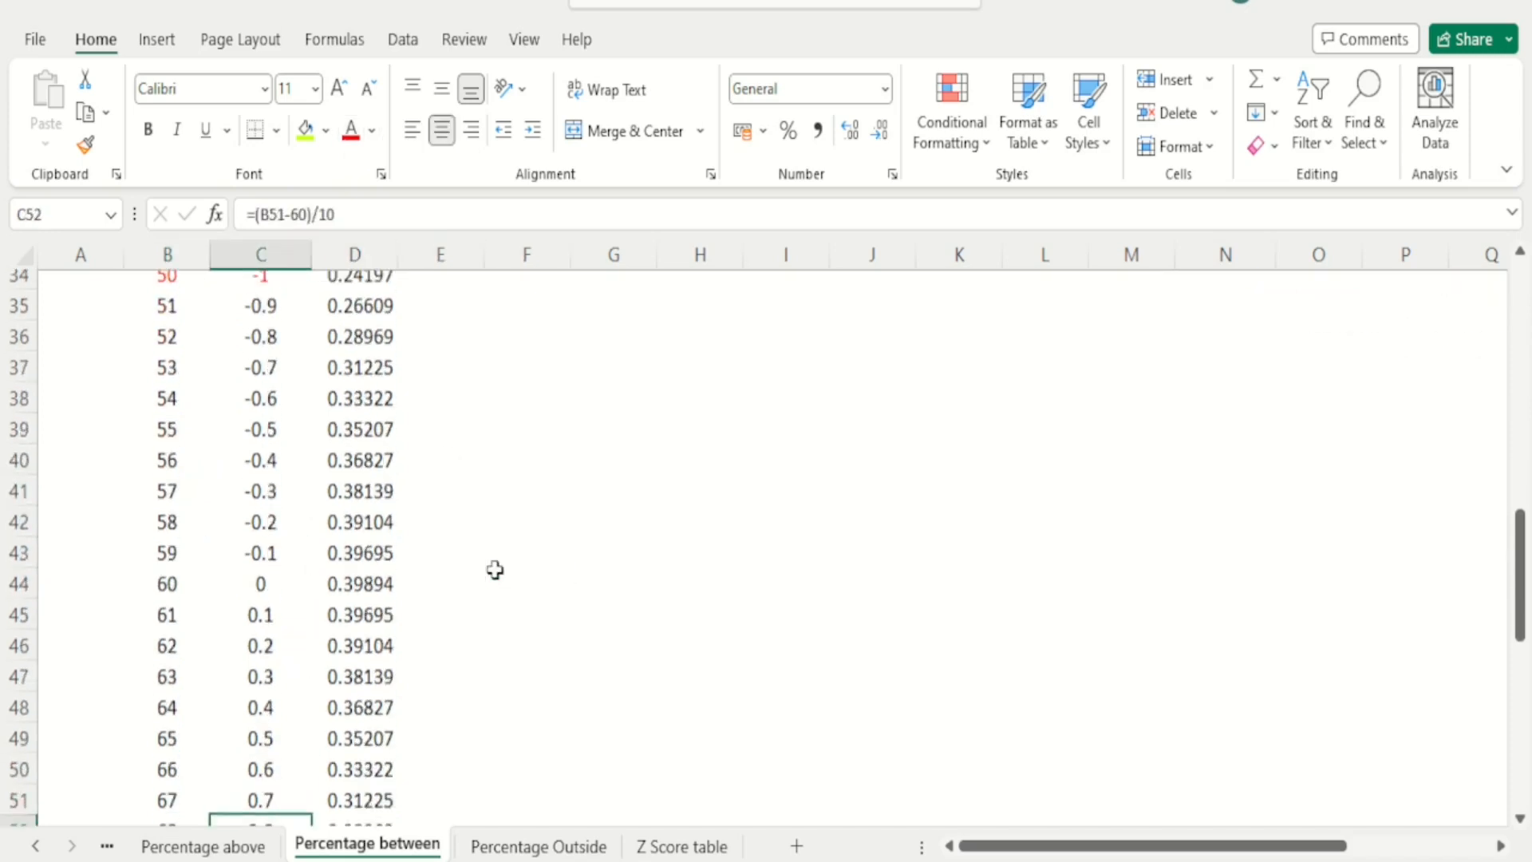
key(Down)
key(Down)
key(Down)
key(Down)
key(Down)
key(Down)
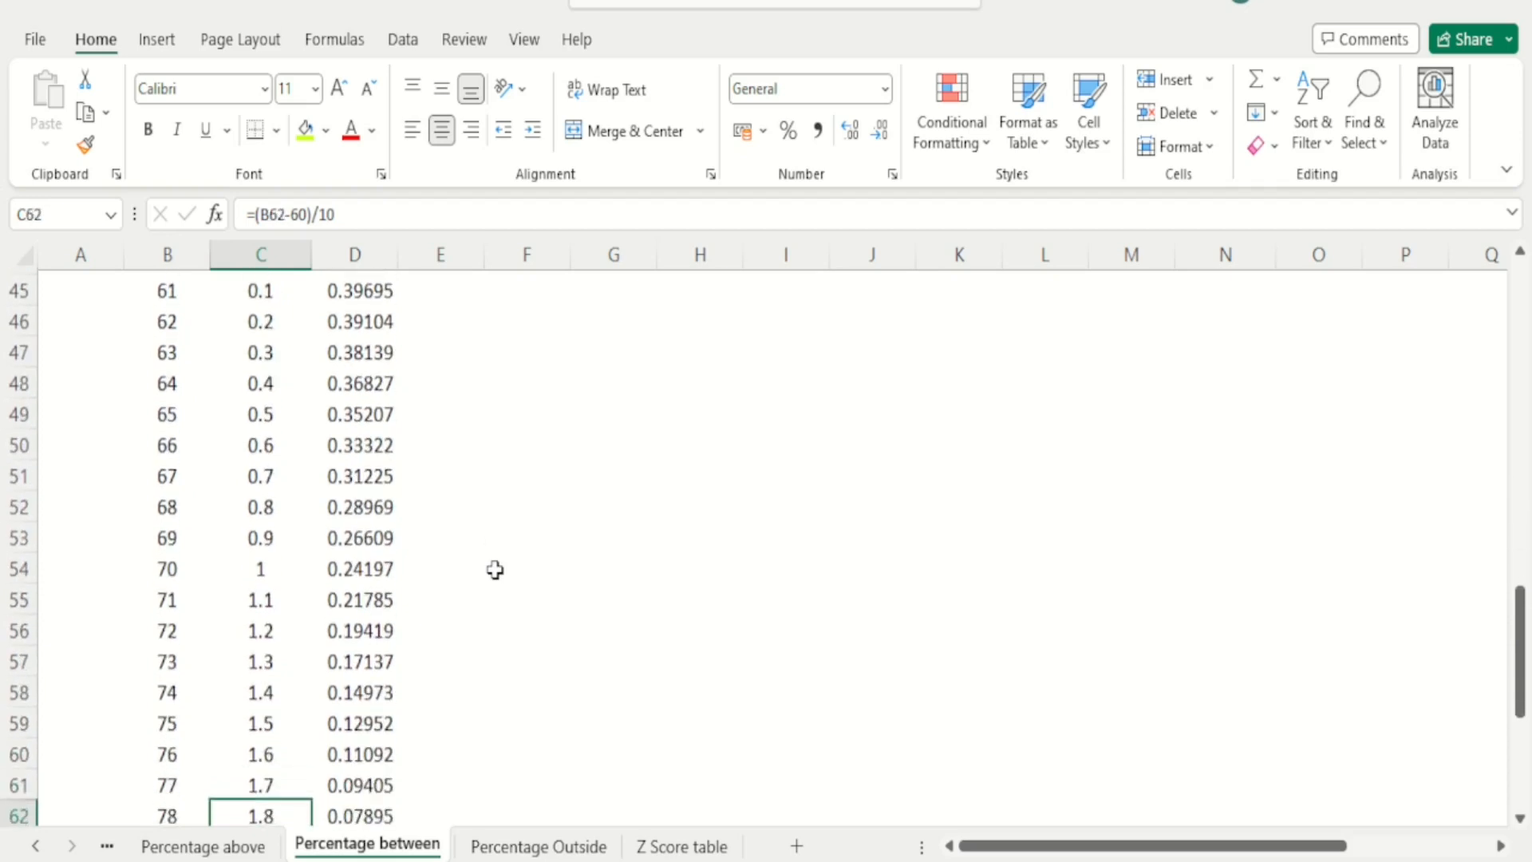
key(Up)
key(Up)
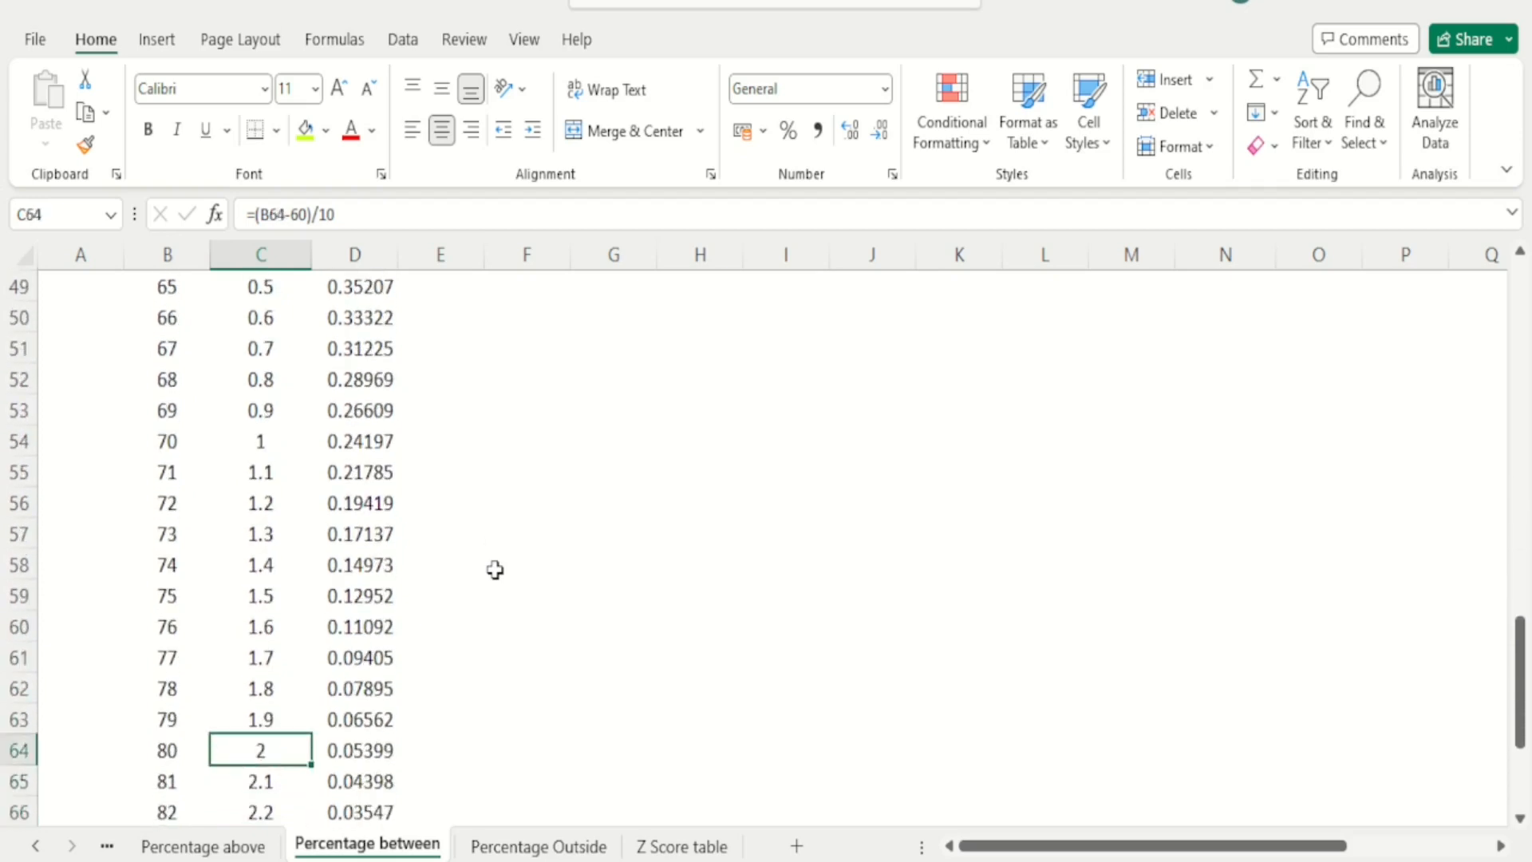
key(shift+Left)
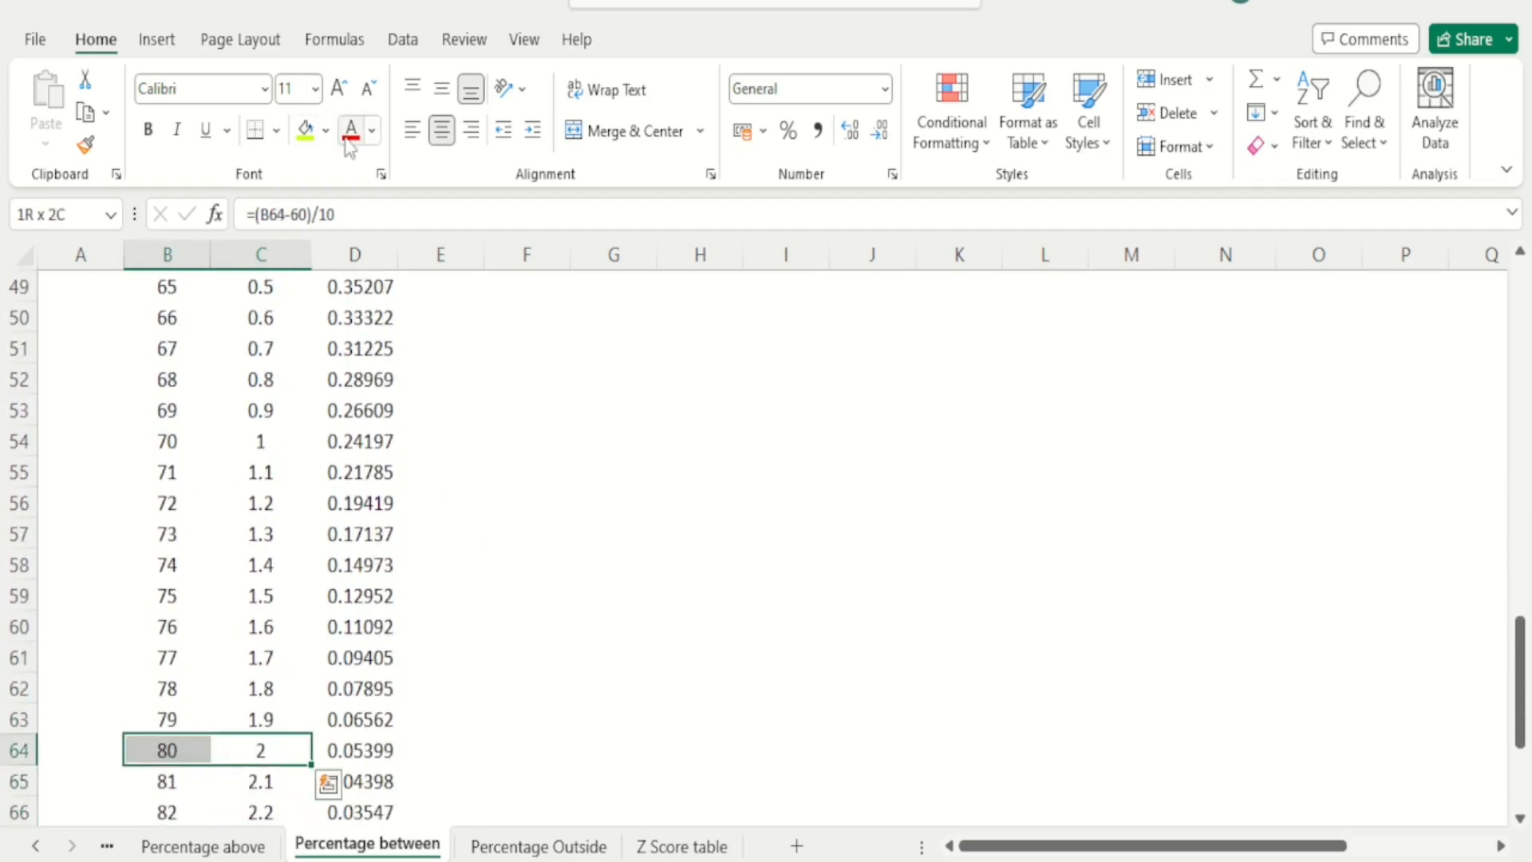
click(350, 134)
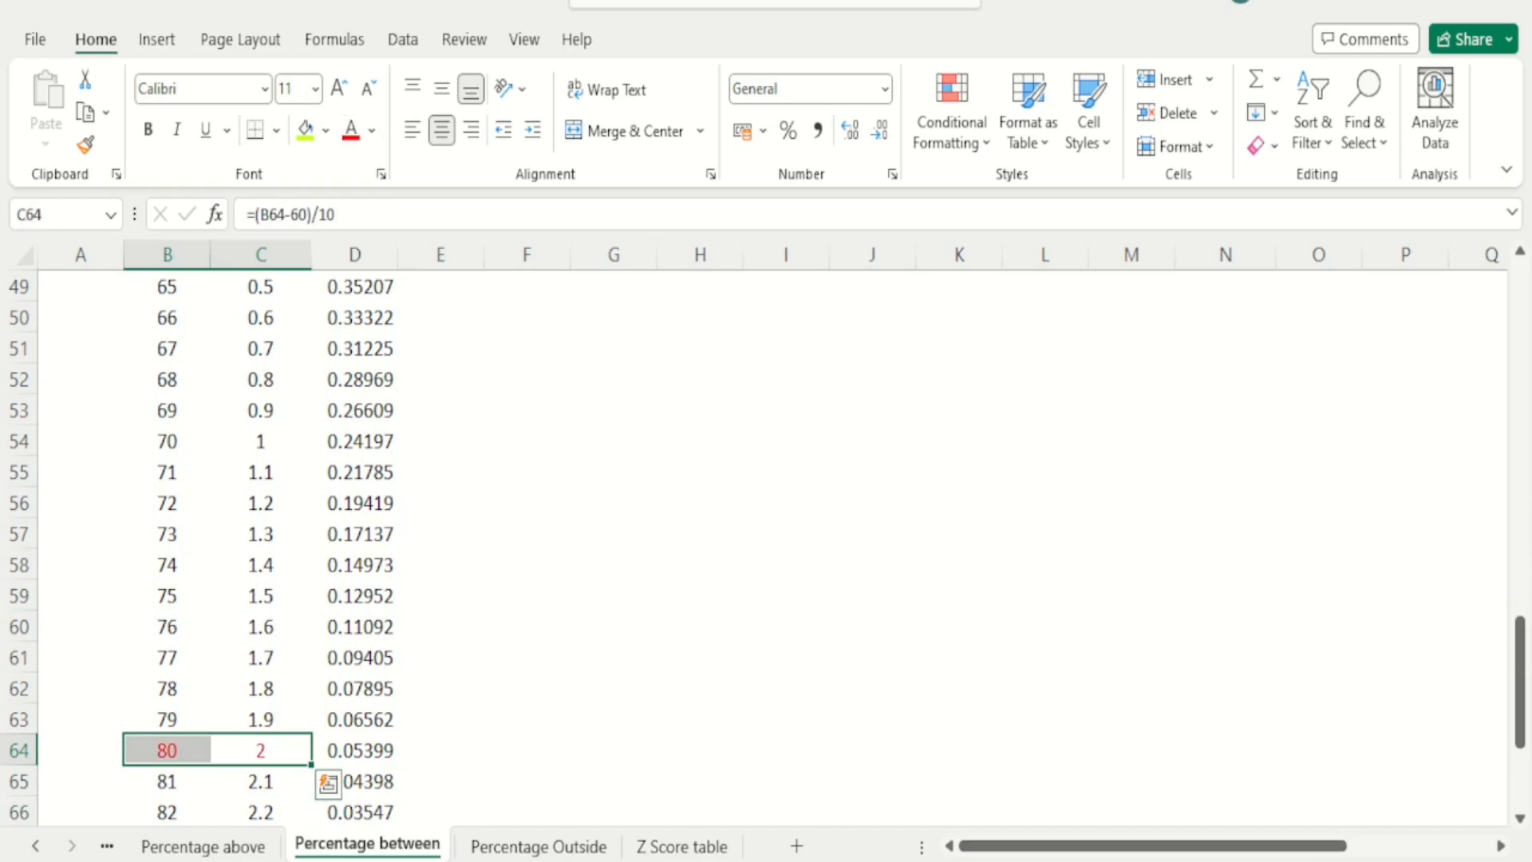
Step: Check the z-score for 50 marks in C34 and look up its probability for z = -1 in the Z Score table
scroll(772, 548, up, 1)
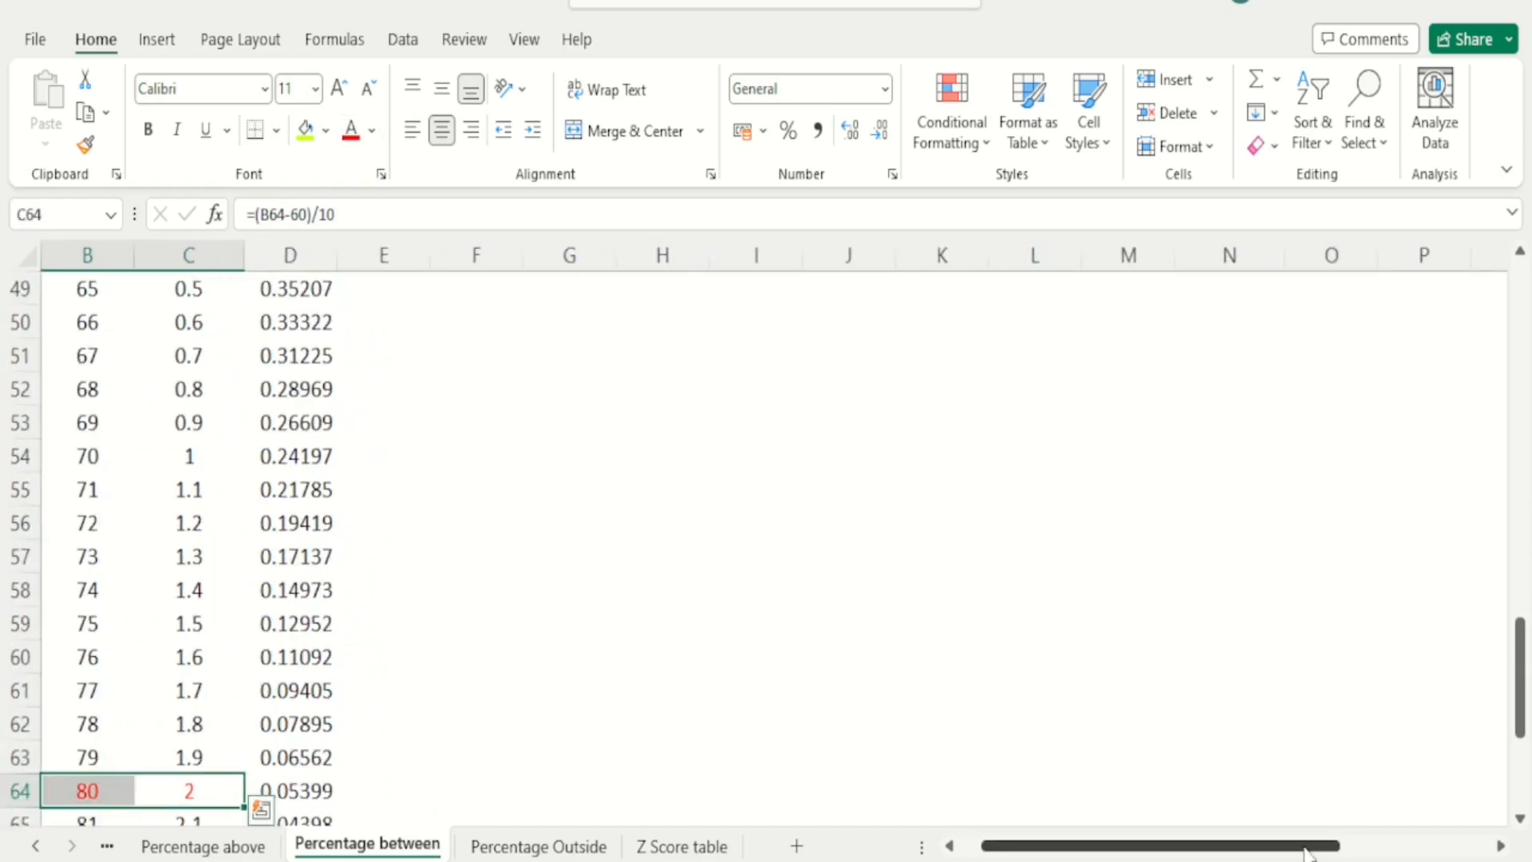
drag(1307, 848, 1267, 847)
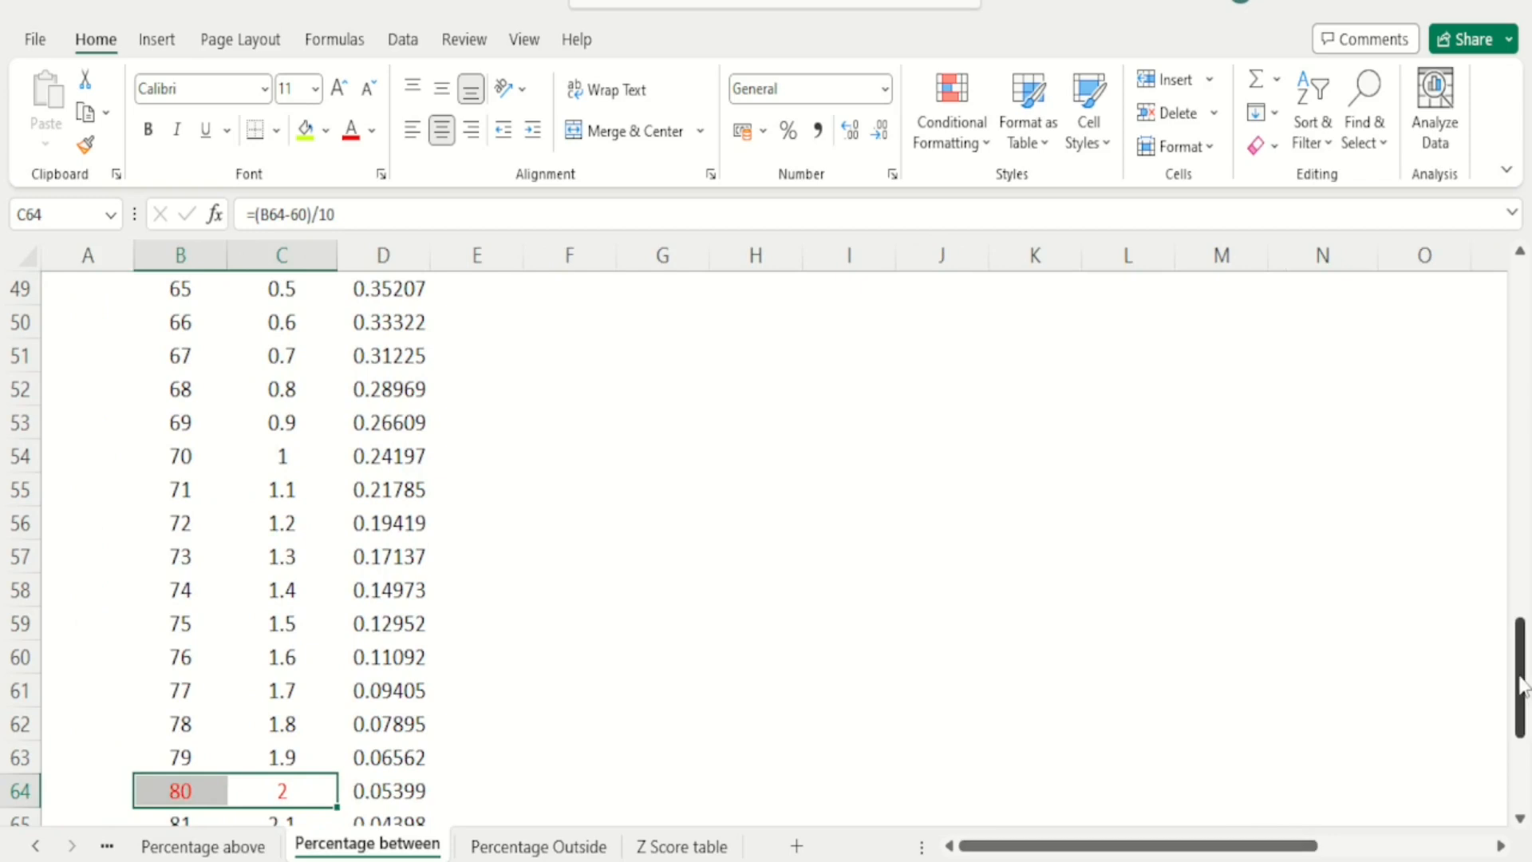
drag(1528, 680, 1526, 437)
click(833, 642)
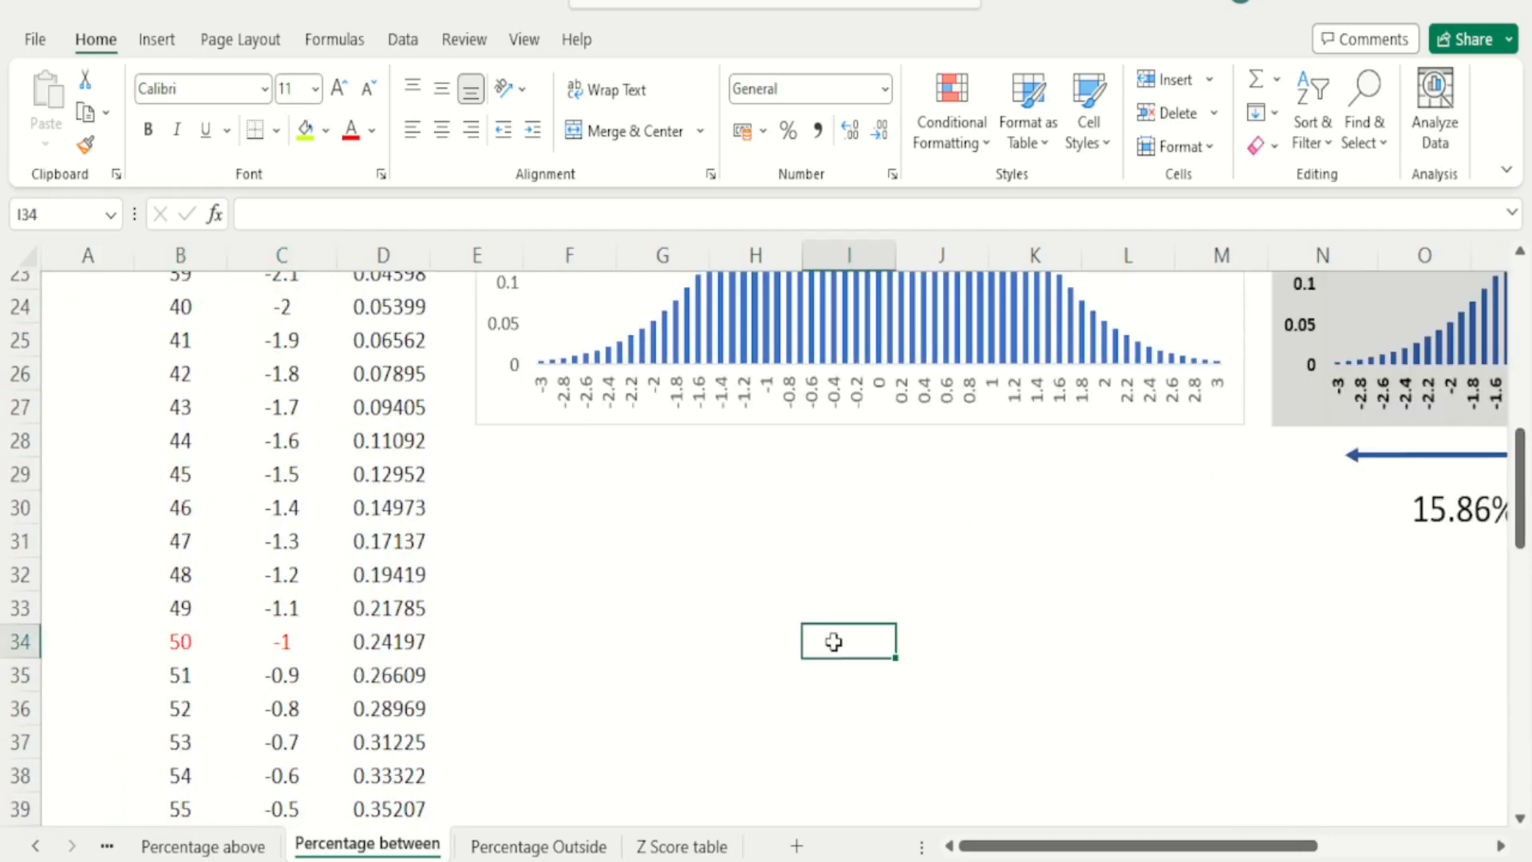
click(455, 638)
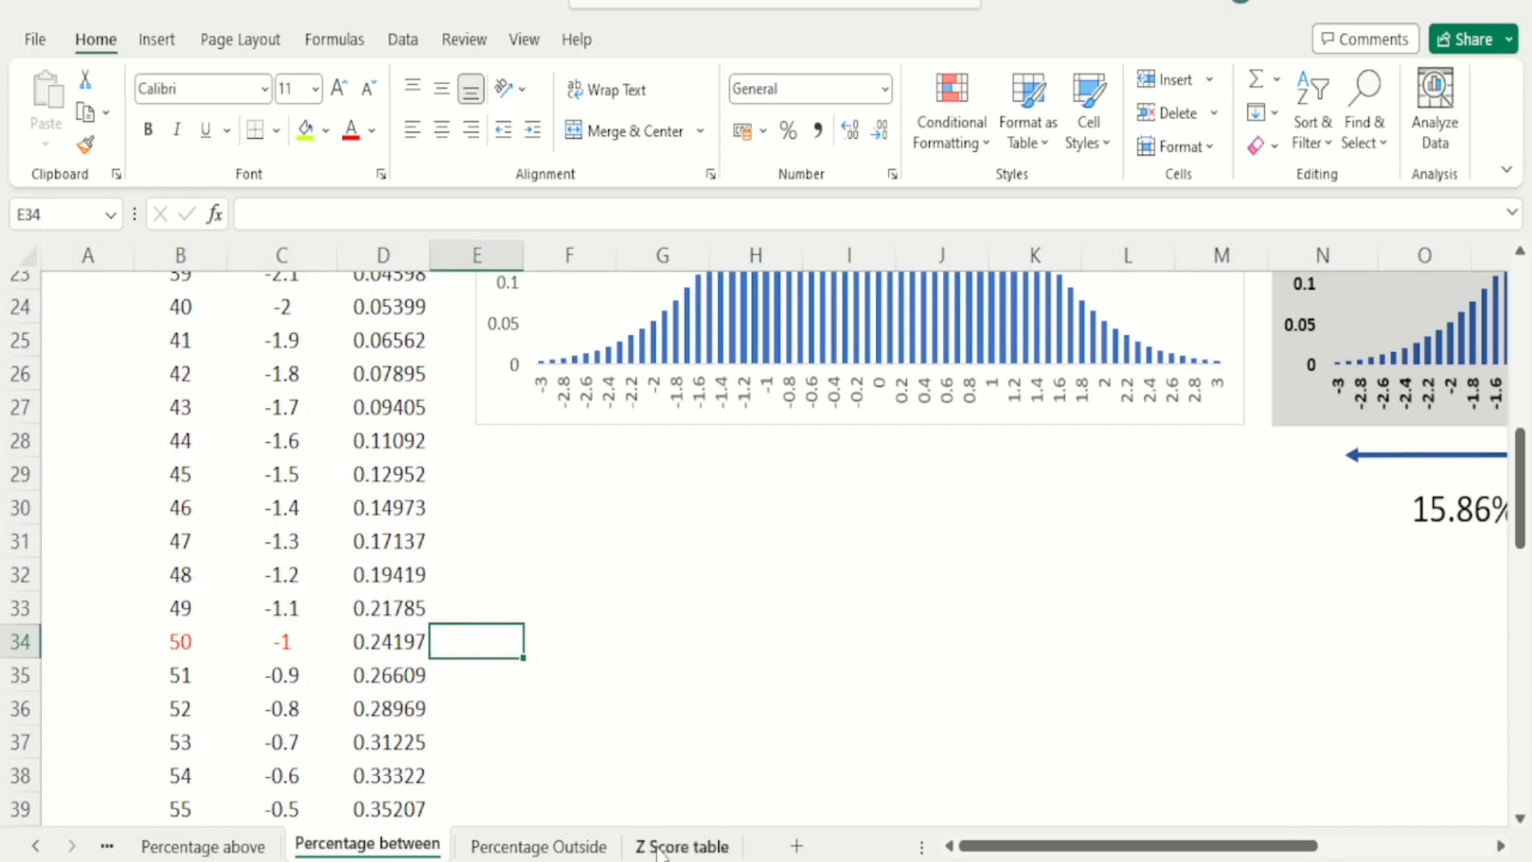
click(274, 643)
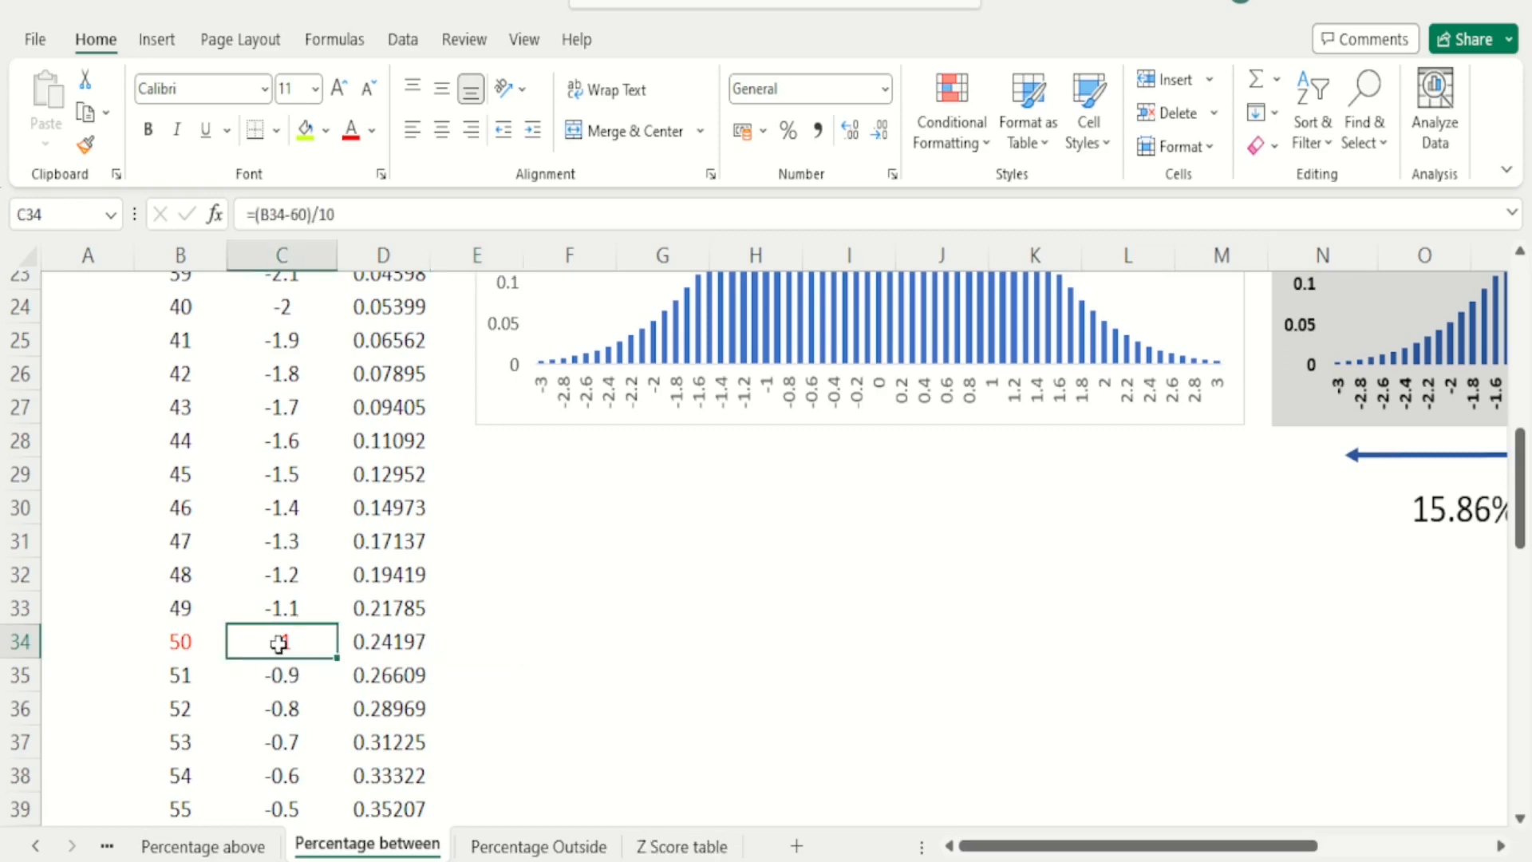
click(662, 844)
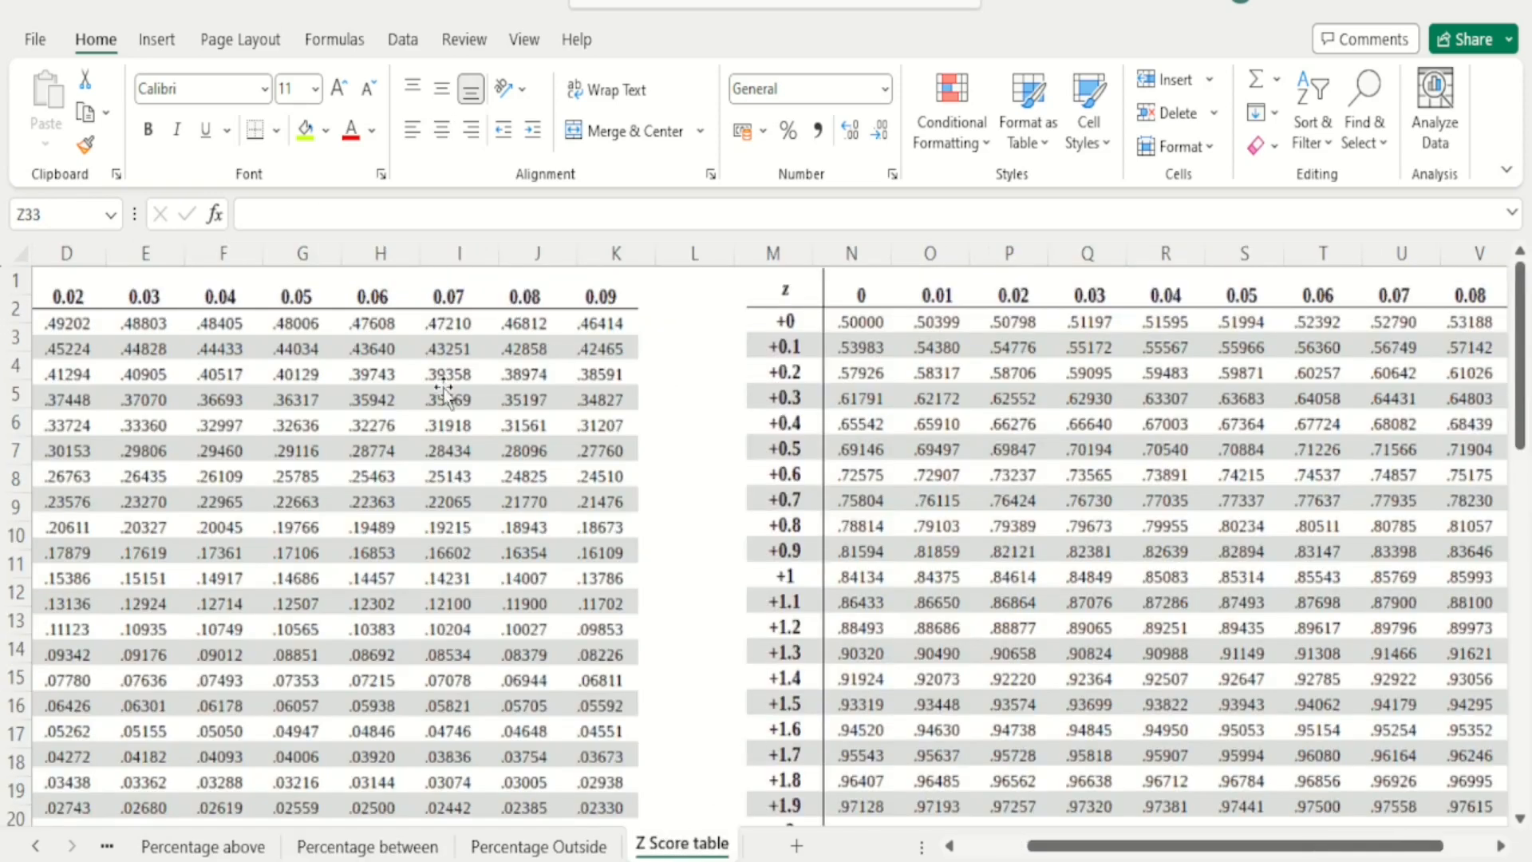
click(949, 846)
click(949, 846)
click(950, 845)
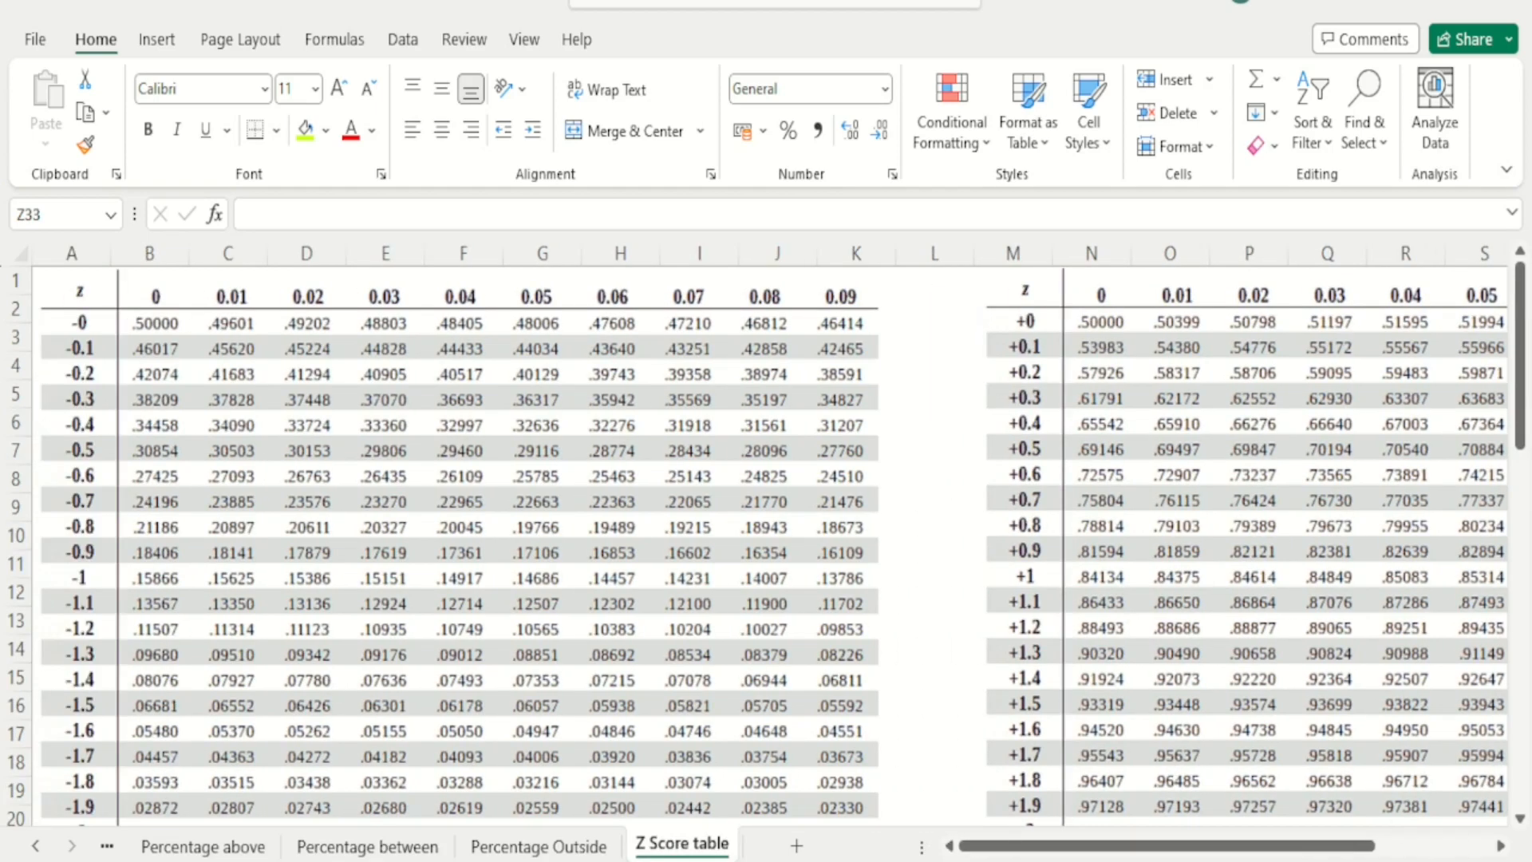
scroll(766, 543, up, 2)
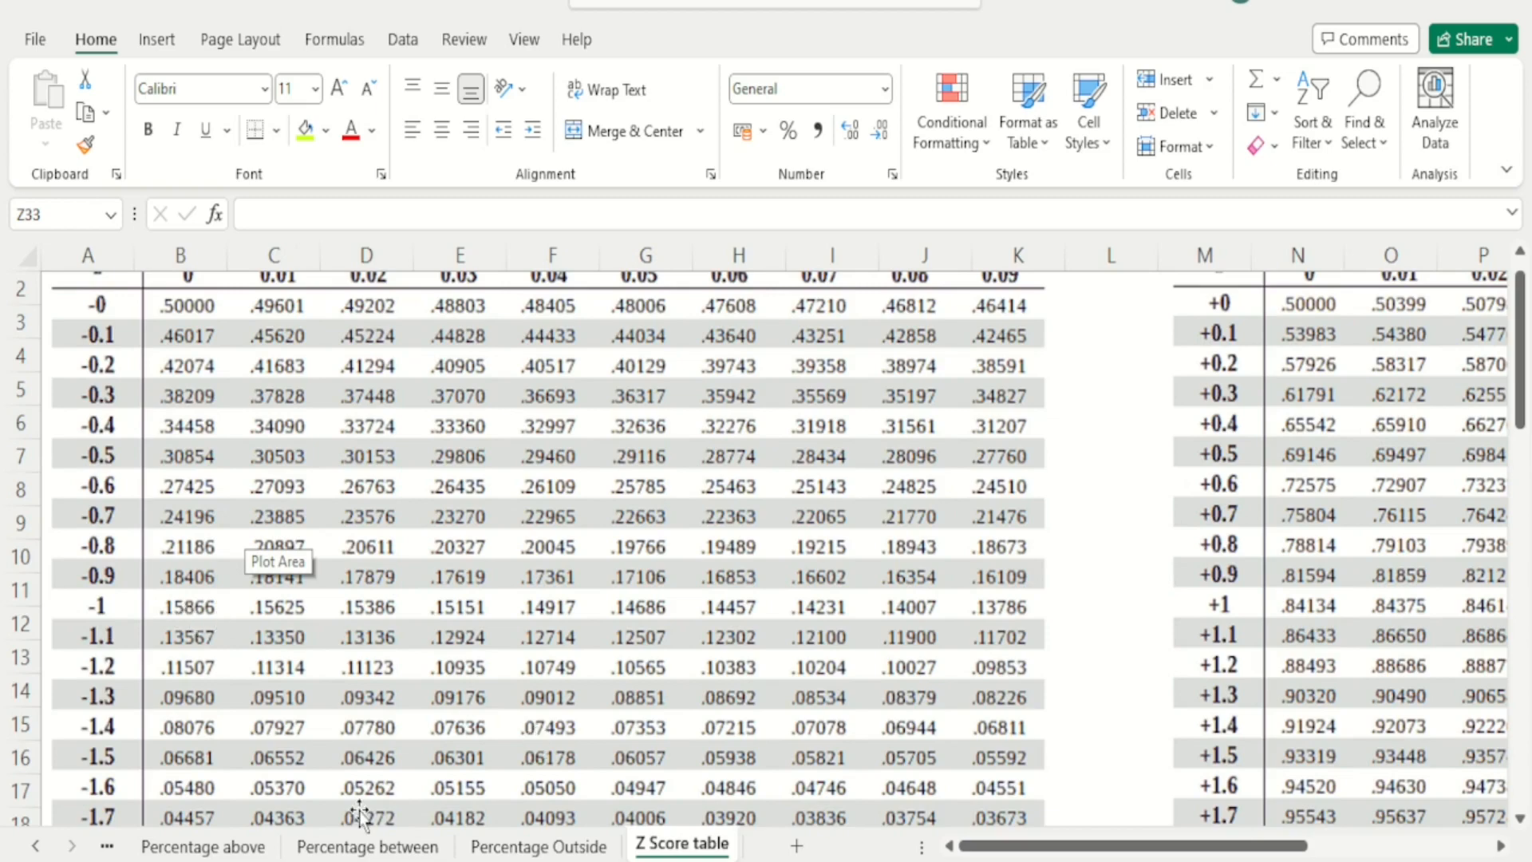
Step: Enter 0.15866 in E34 beside the 50-mark row of Percentage between and format it as a percentage with two decimal places
click(369, 848)
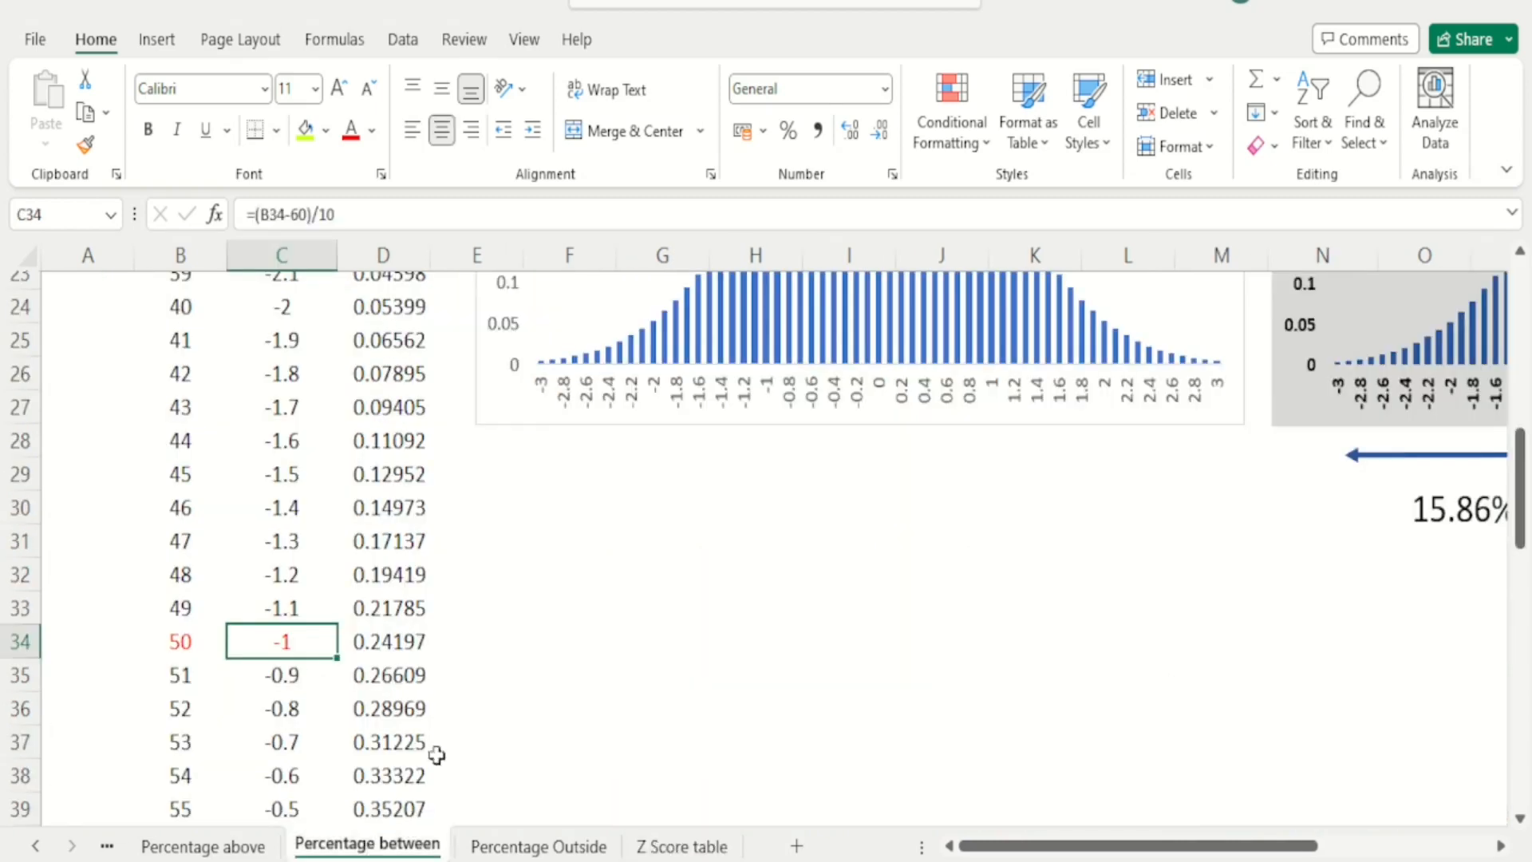
click(471, 647)
text(0.)
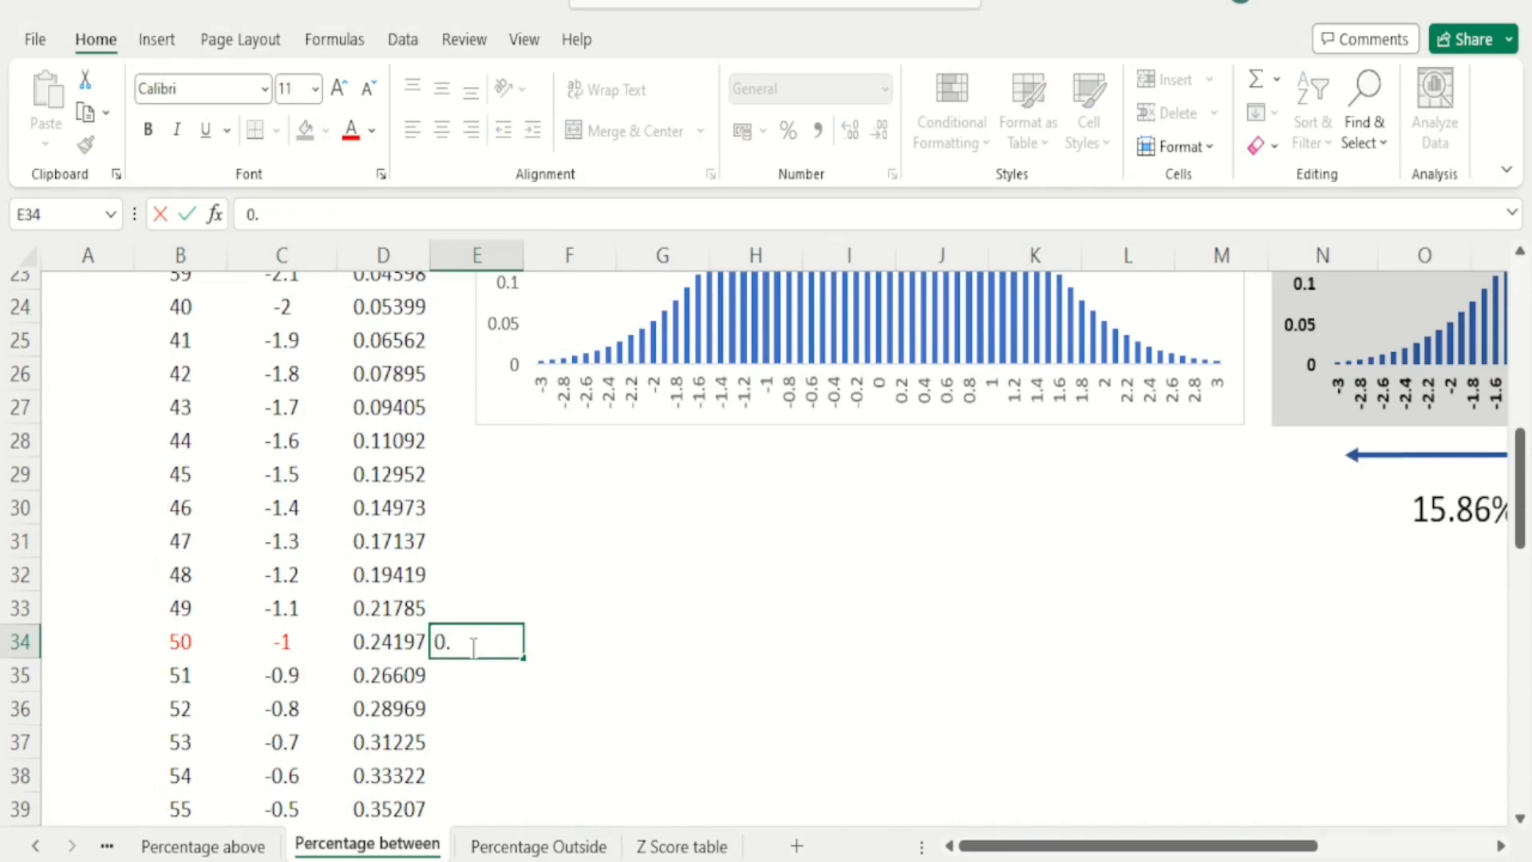
text(15866)
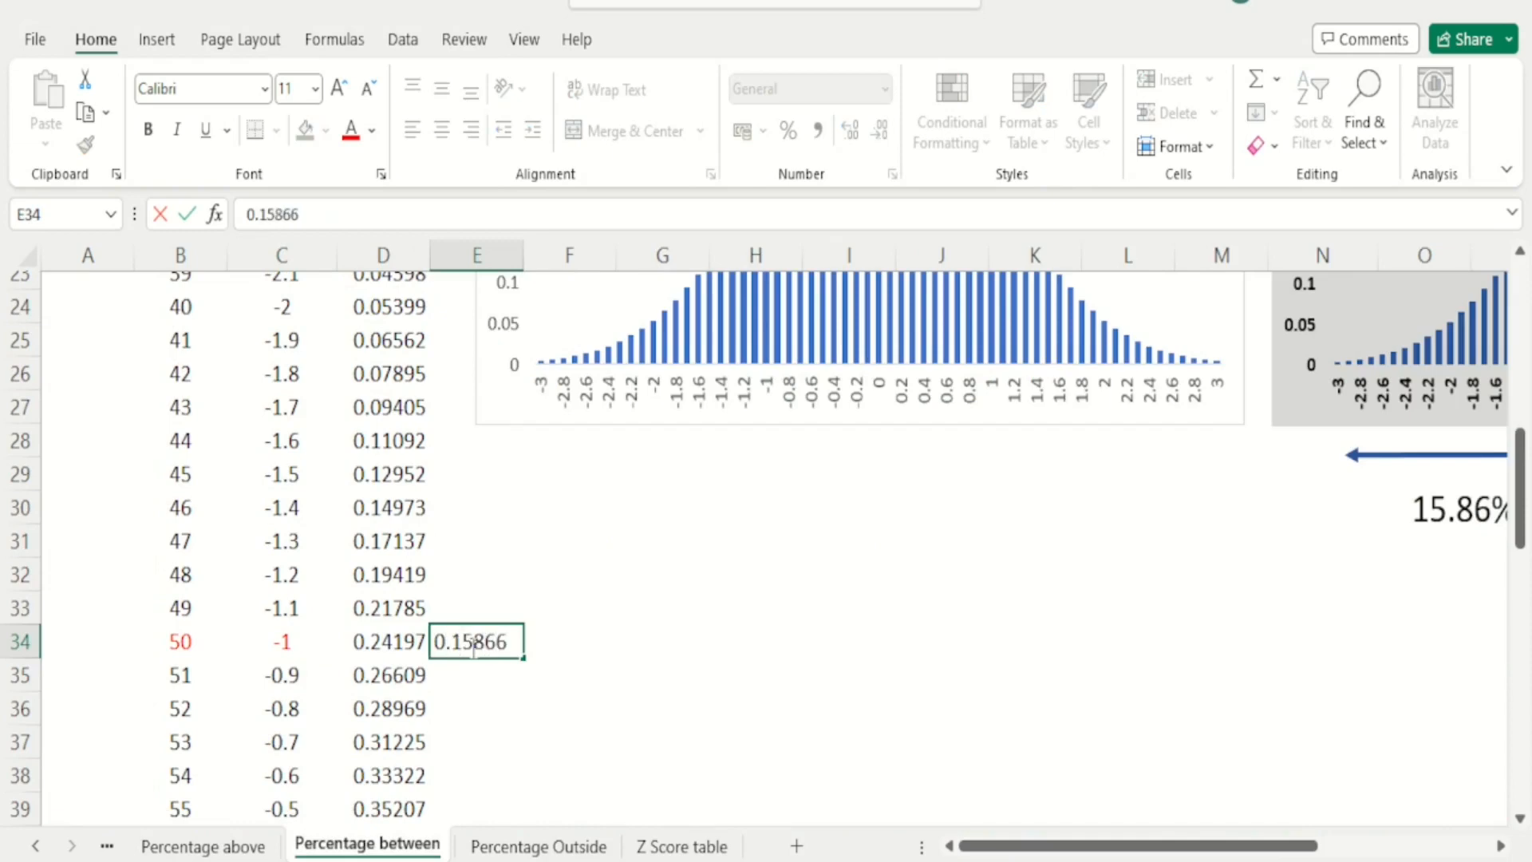
key(Return)
click(473, 646)
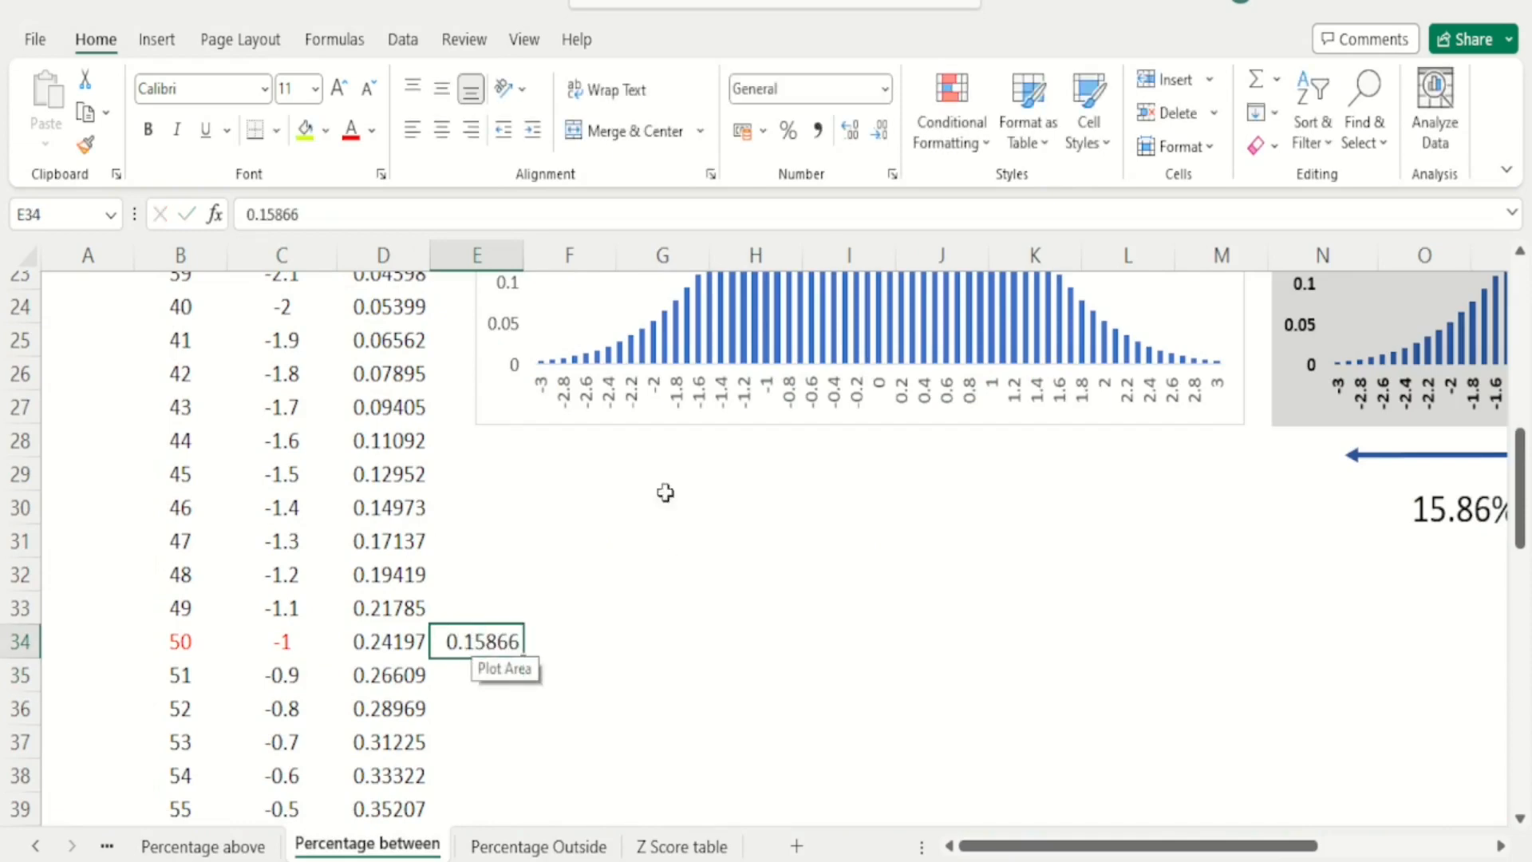
click(790, 134)
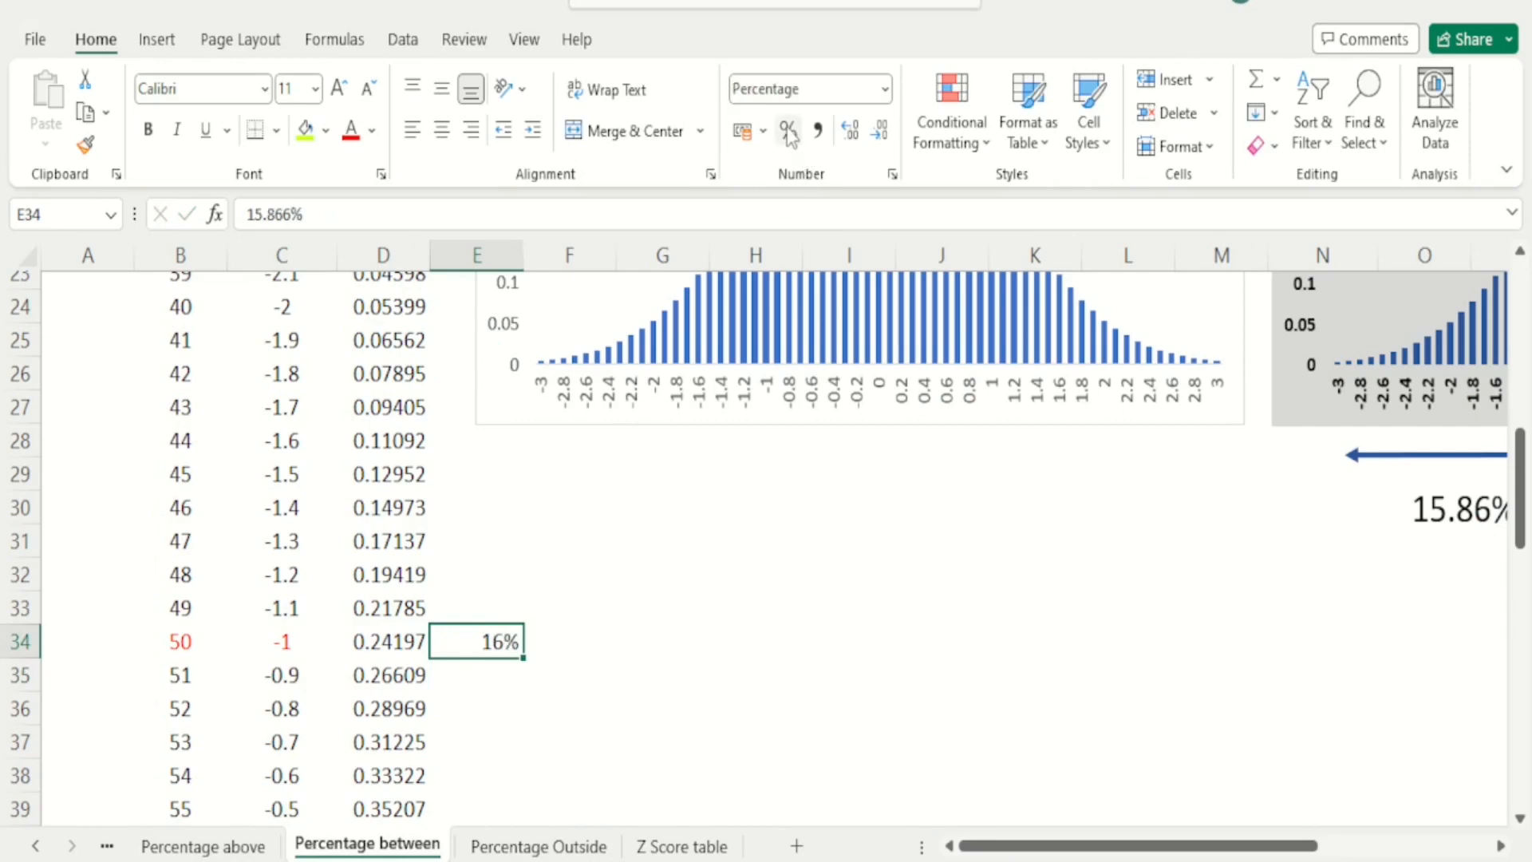
click(853, 134)
click(852, 134)
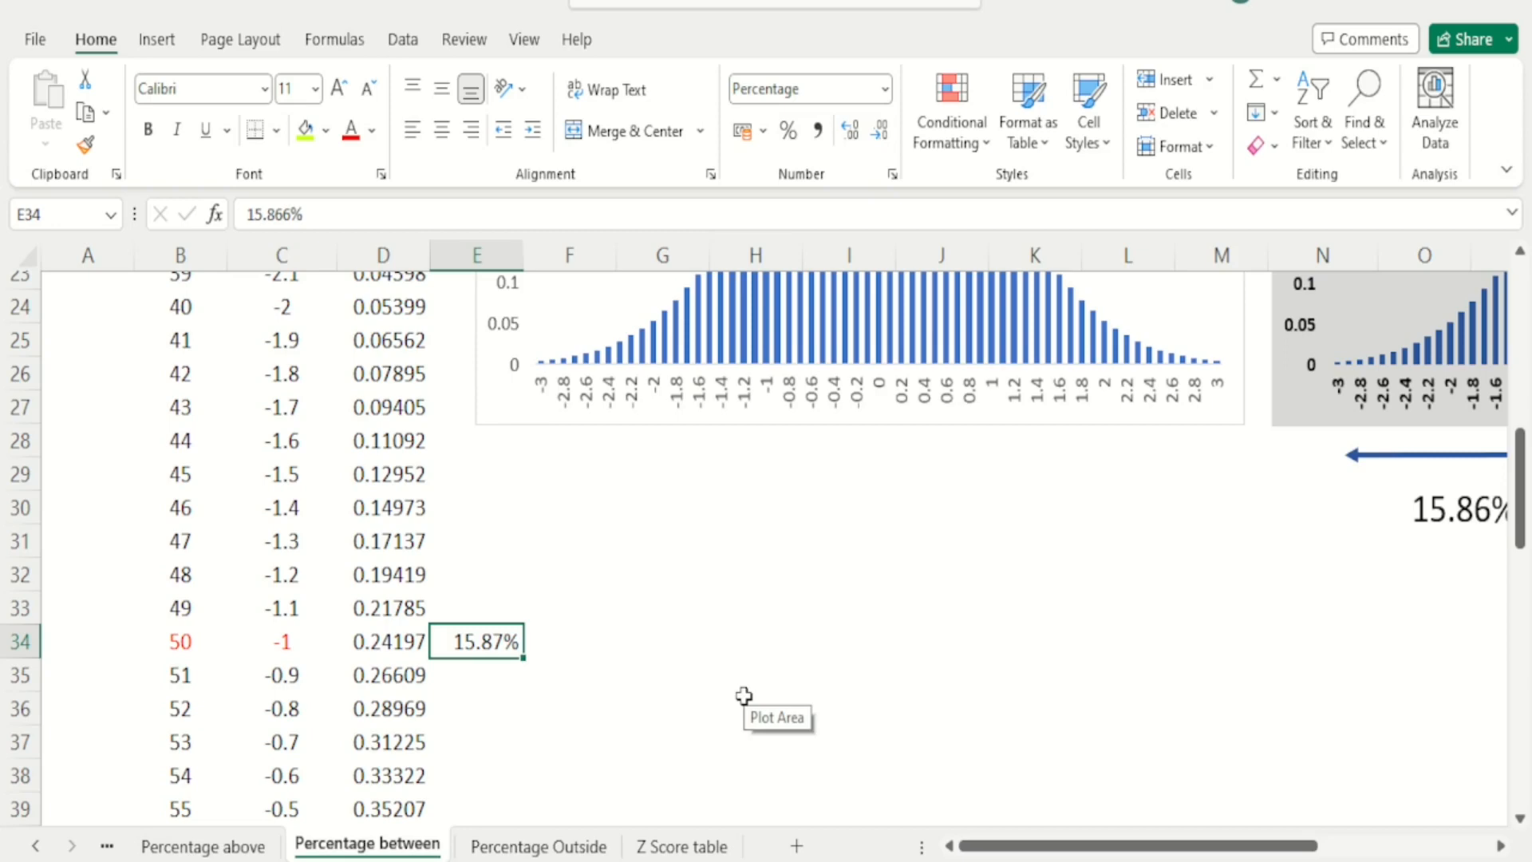
Step: Look up the cumulative probability for z = +2 in the Z Score table
click(701, 849)
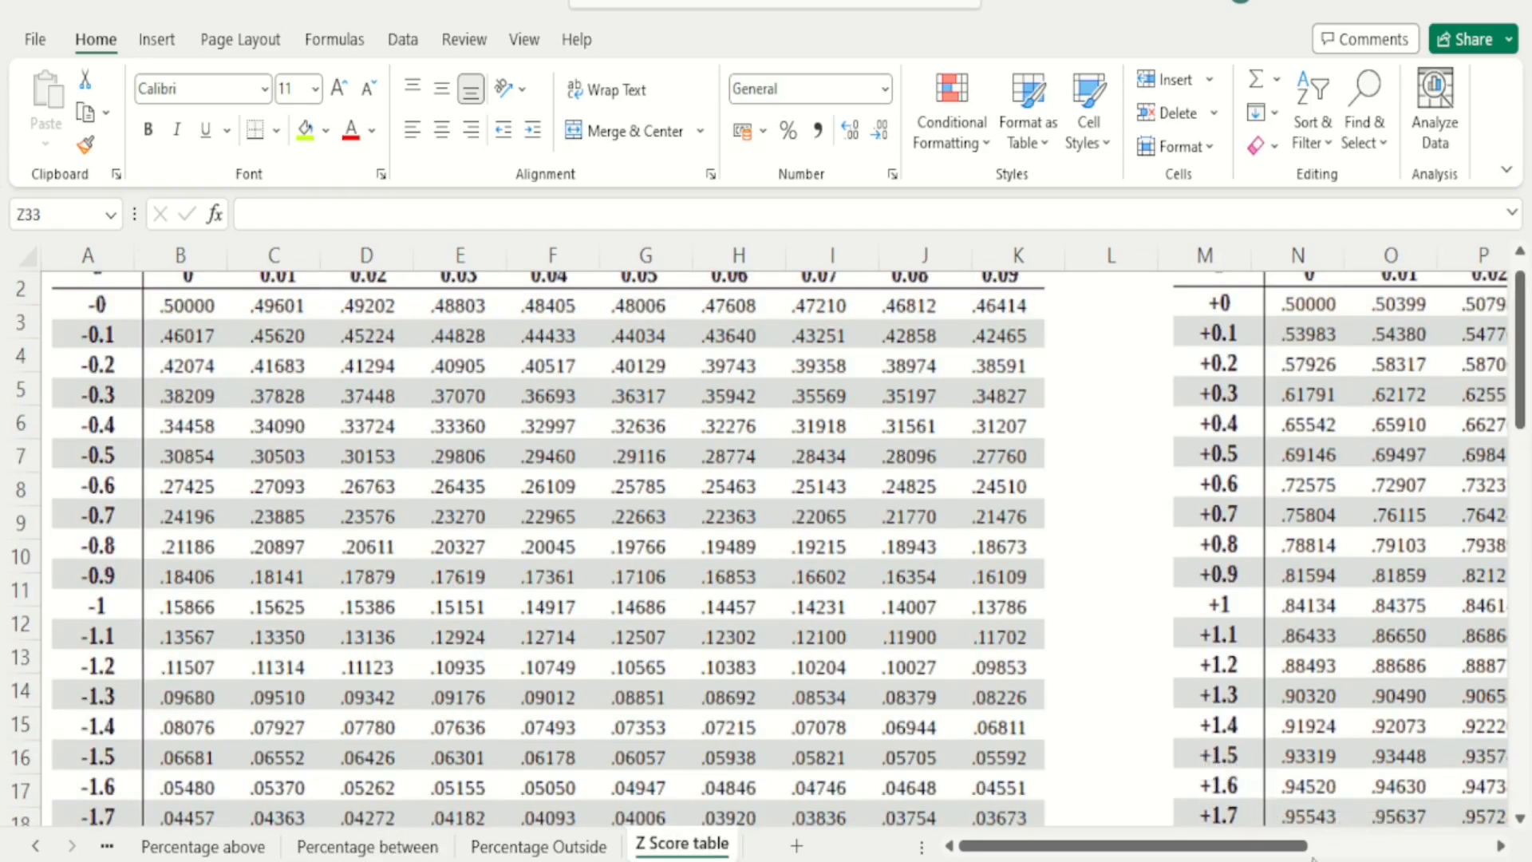
drag(1277, 848, 1382, 849)
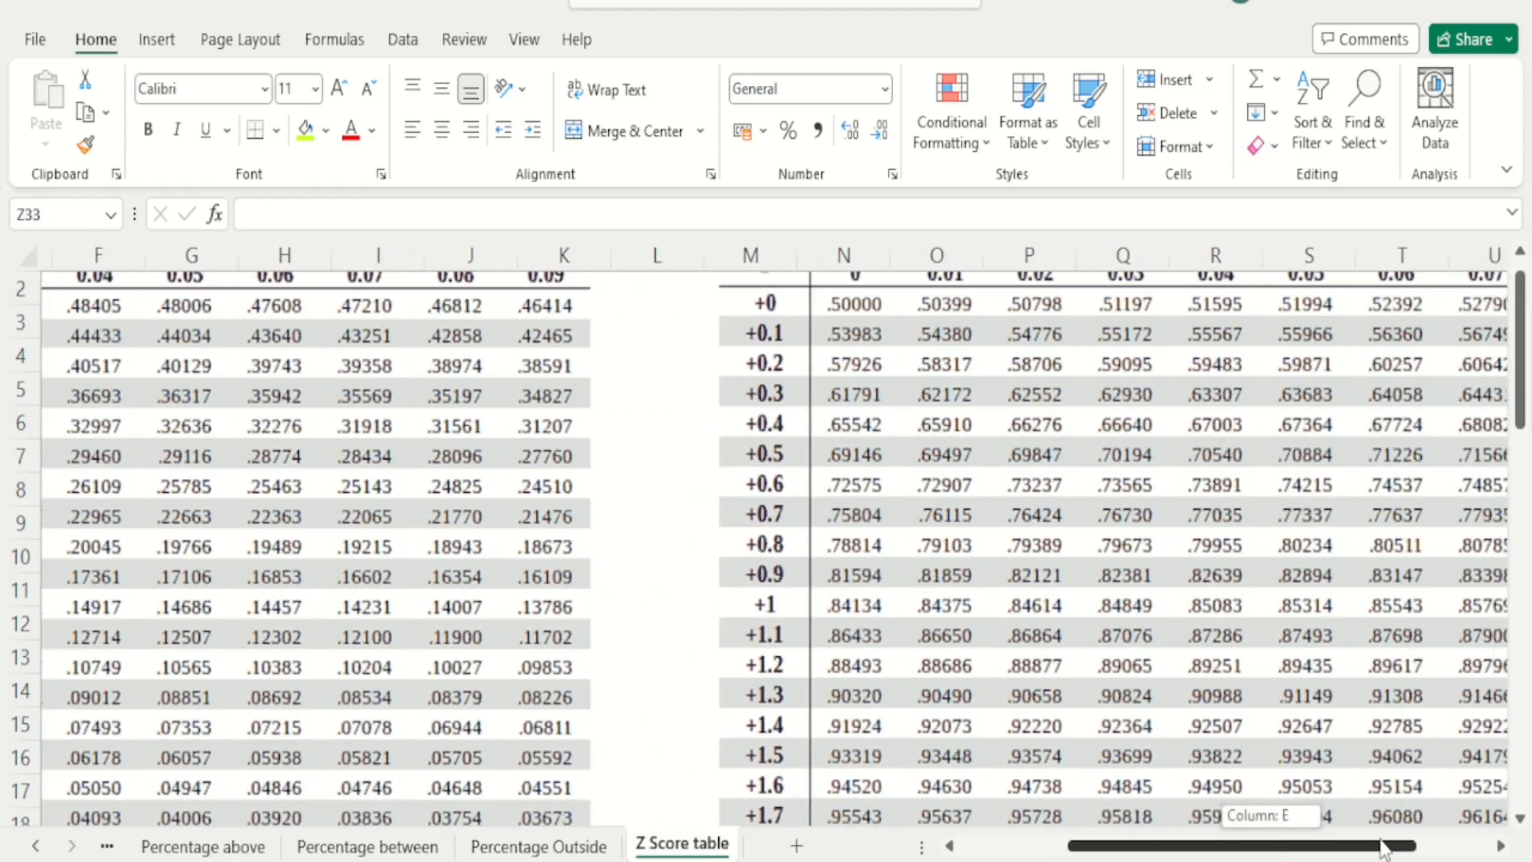
drag(1524, 435, 1525, 502)
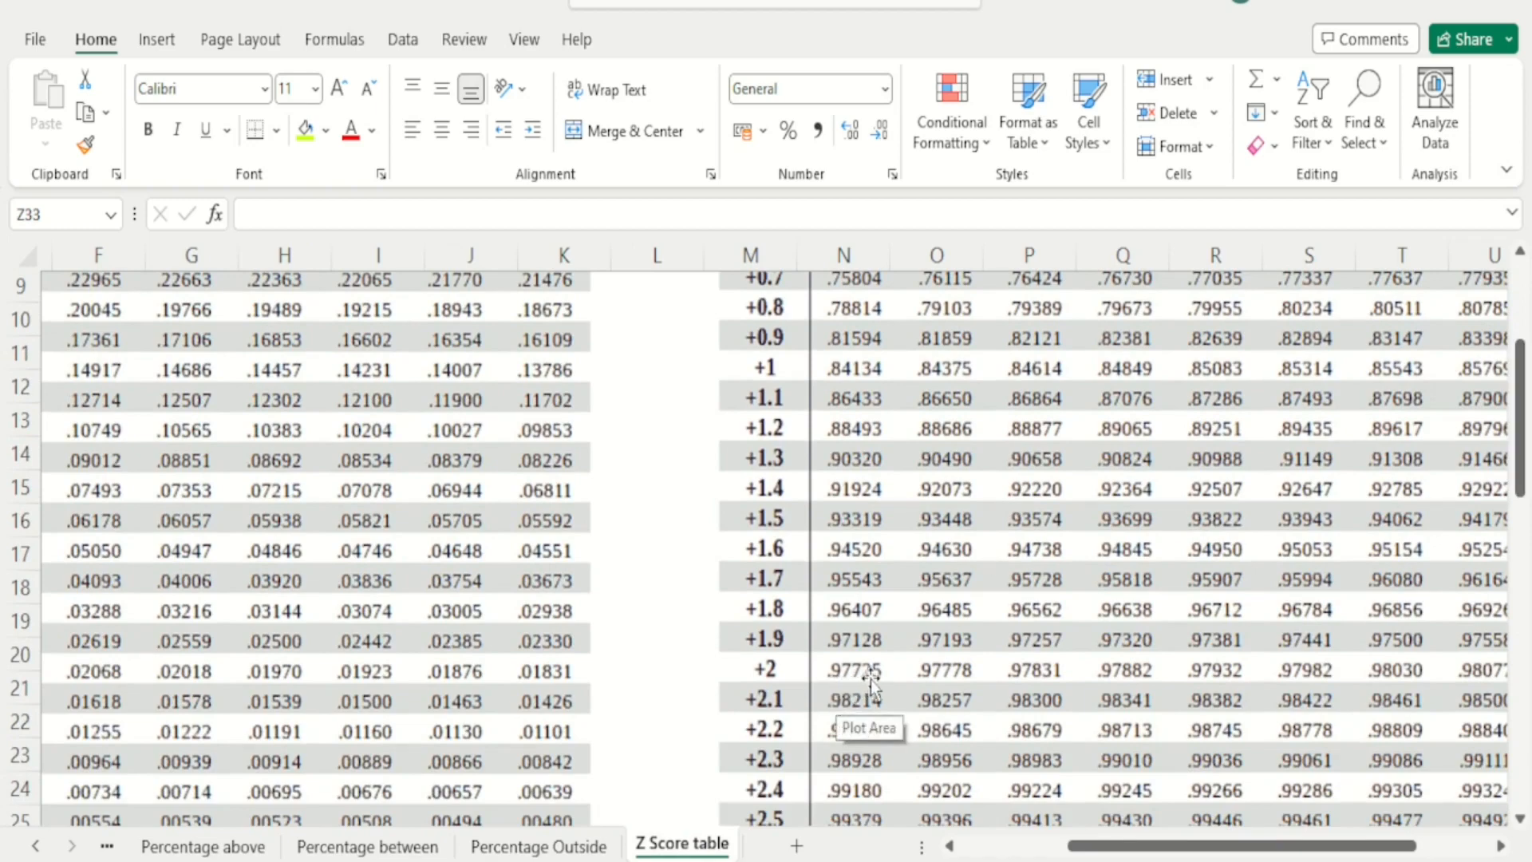
Step: Enter 0.97725 in E64 beside the 80-mark row of the Percentage between sheet
click(357, 847)
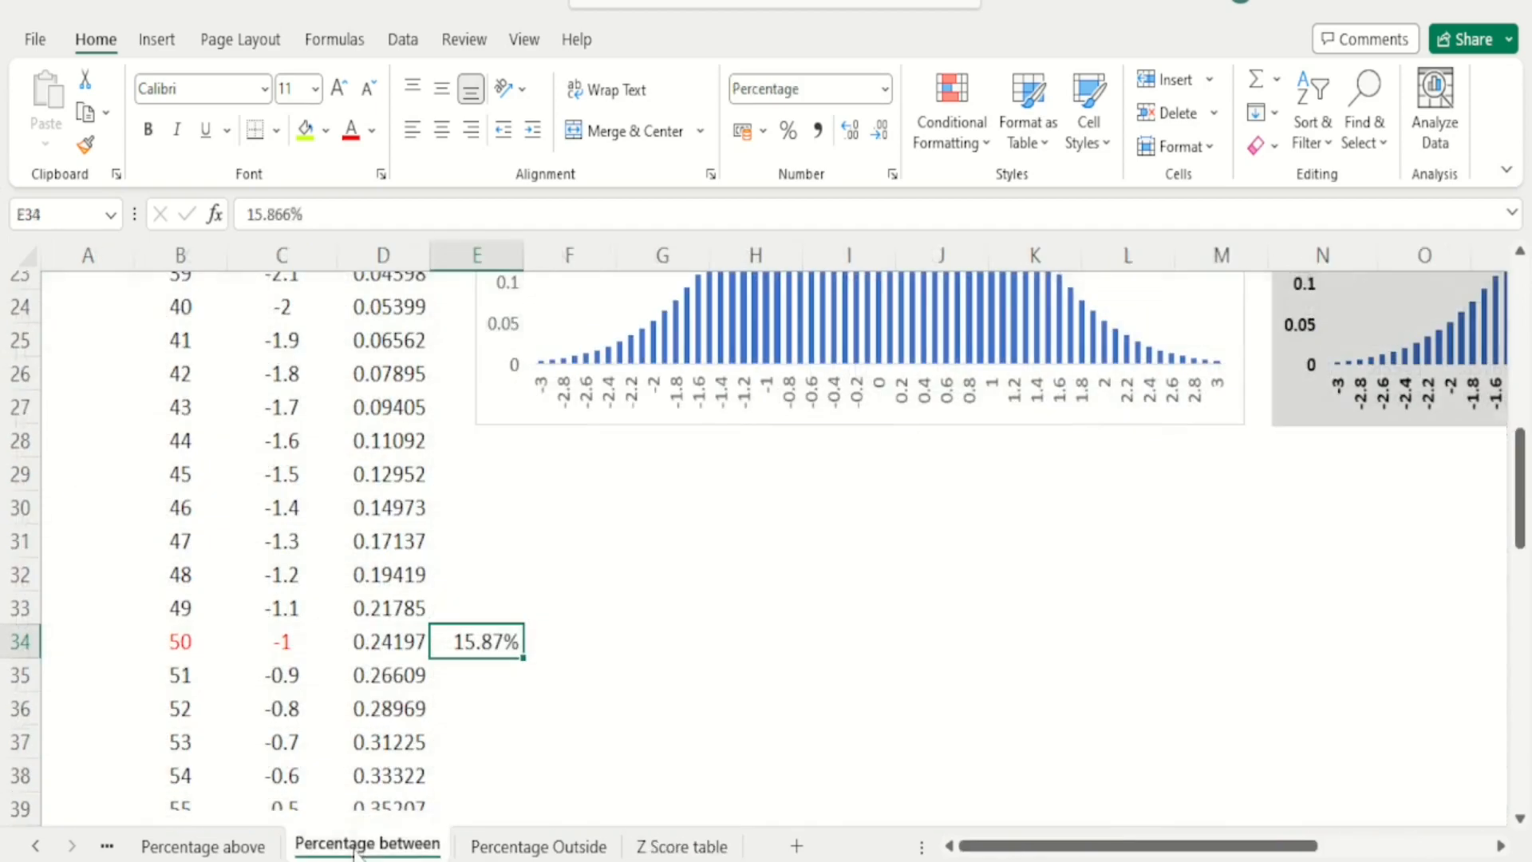
key(Down)
key(Down)
key(Down)
key(Down)
key(Down)
key(Down)
key(Down)
key(Down)
key(Down)
key(Down)
key(Down)
key(Down)
key(Down)
key(Down)
key(Down)
key(Down)
key(Down)
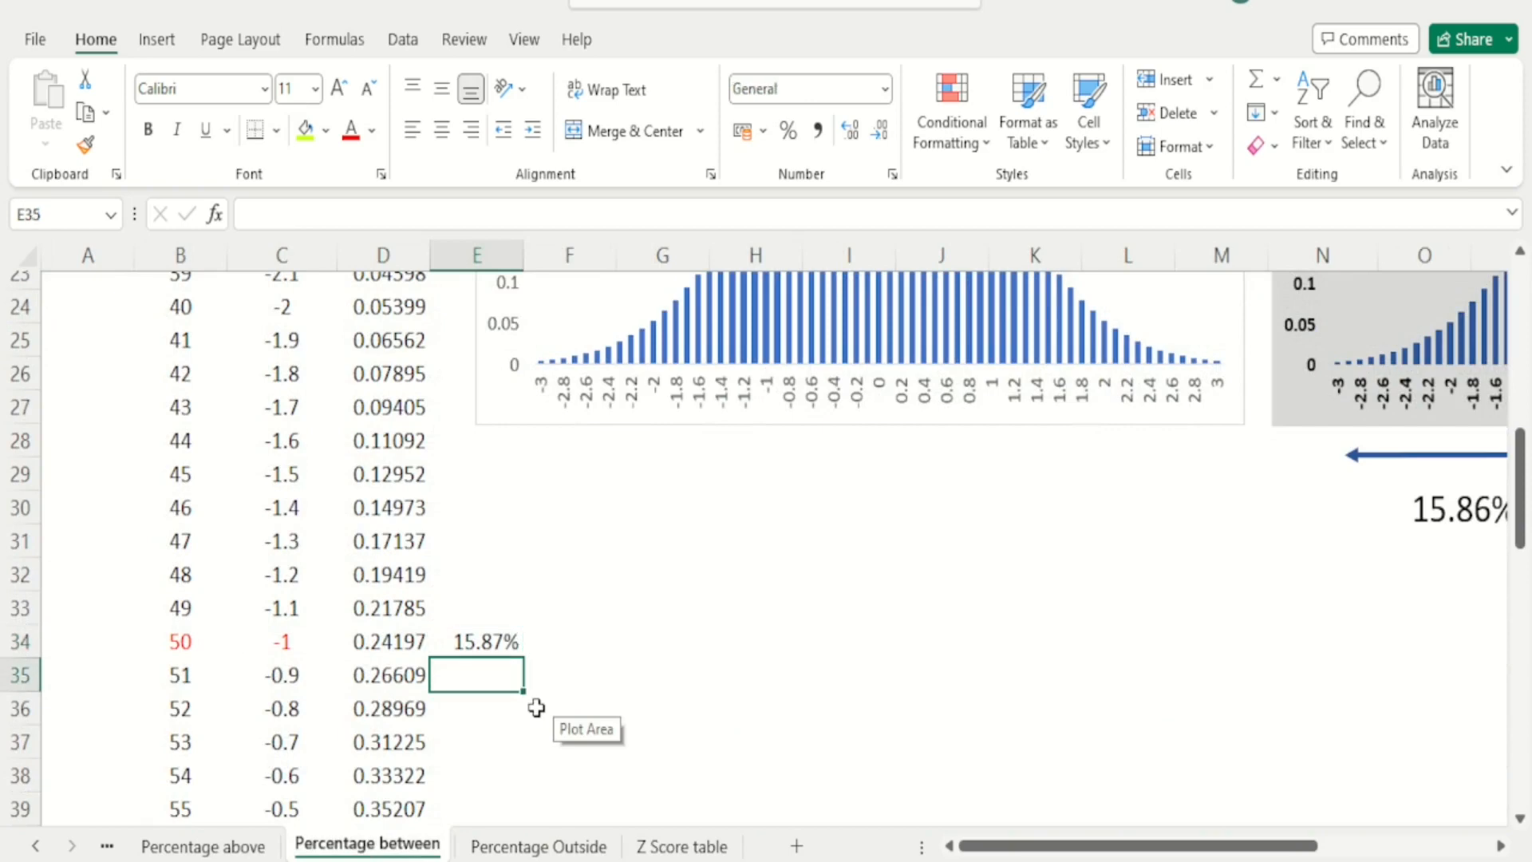
key(Down)
key(Down)
key(Down)
key(Down)
key(Down)
key(Down)
key(Down)
key(Down)
key(Down)
key(Down)
key(Down)
key(Down)
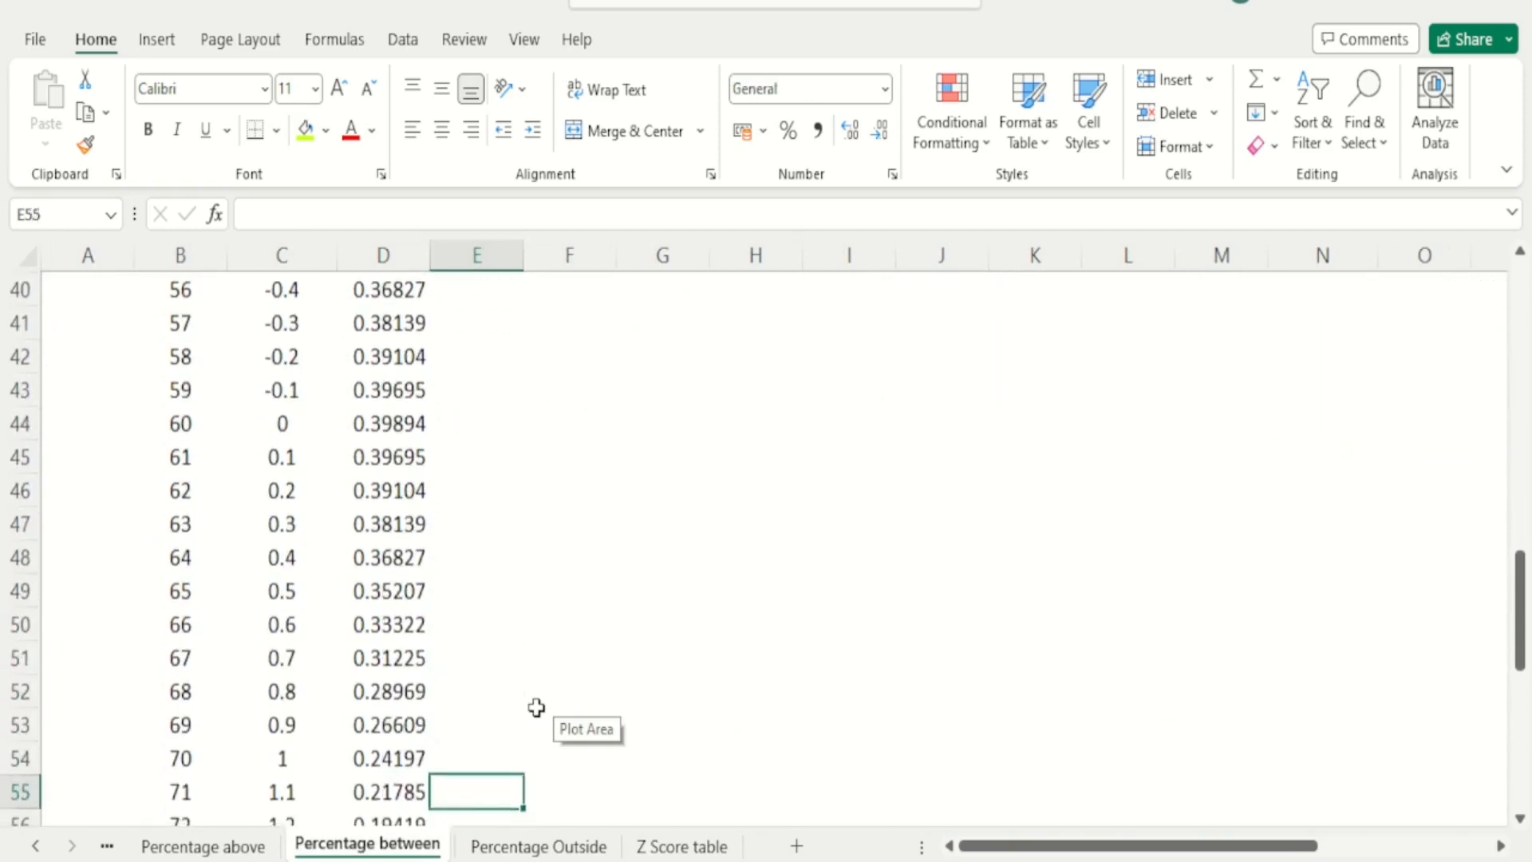
key(Down)
key(Down)
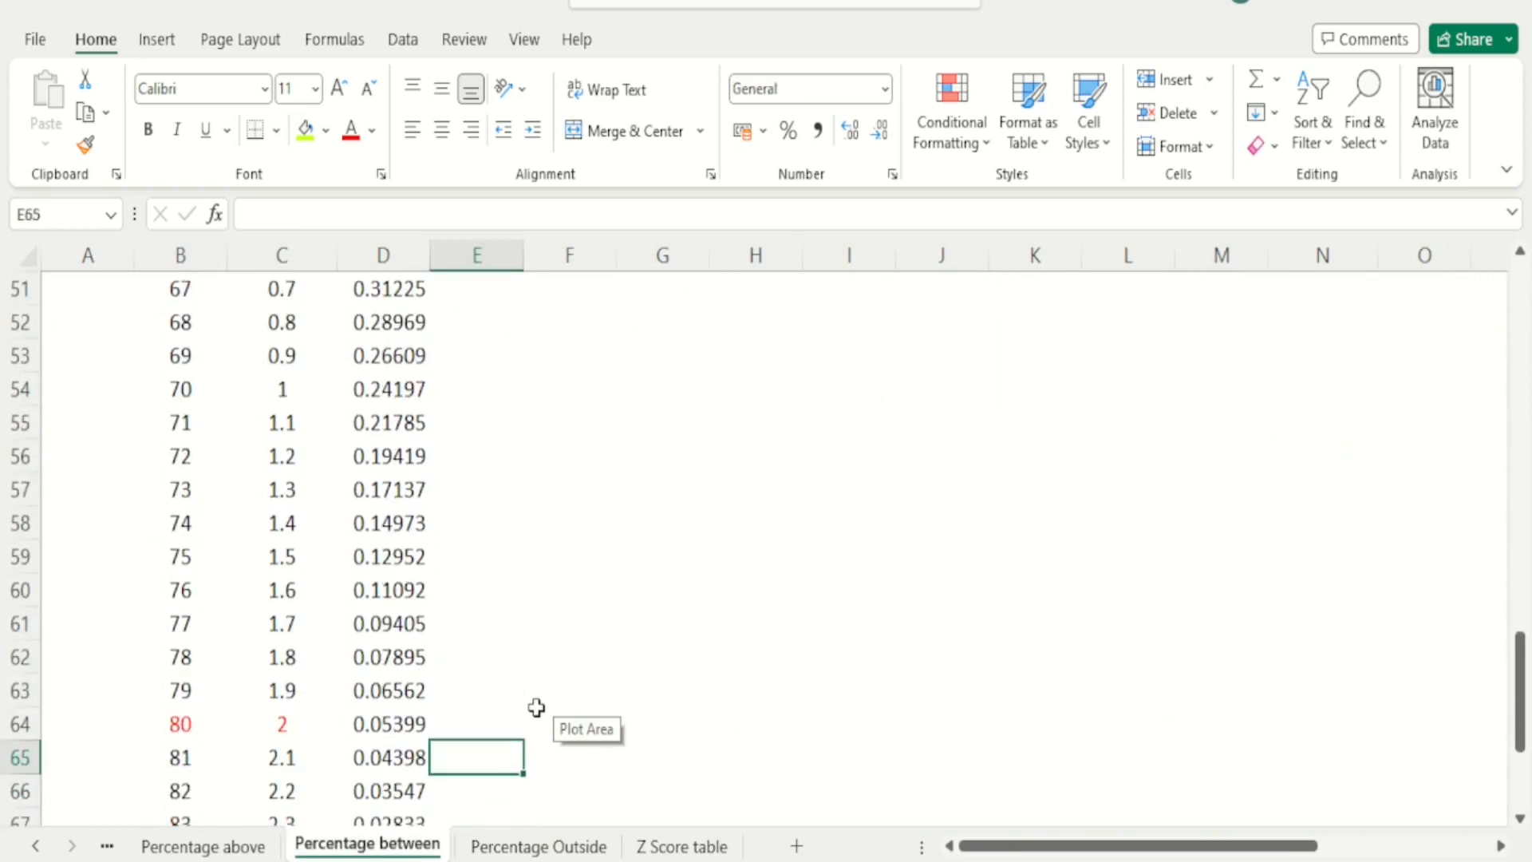
key(Up)
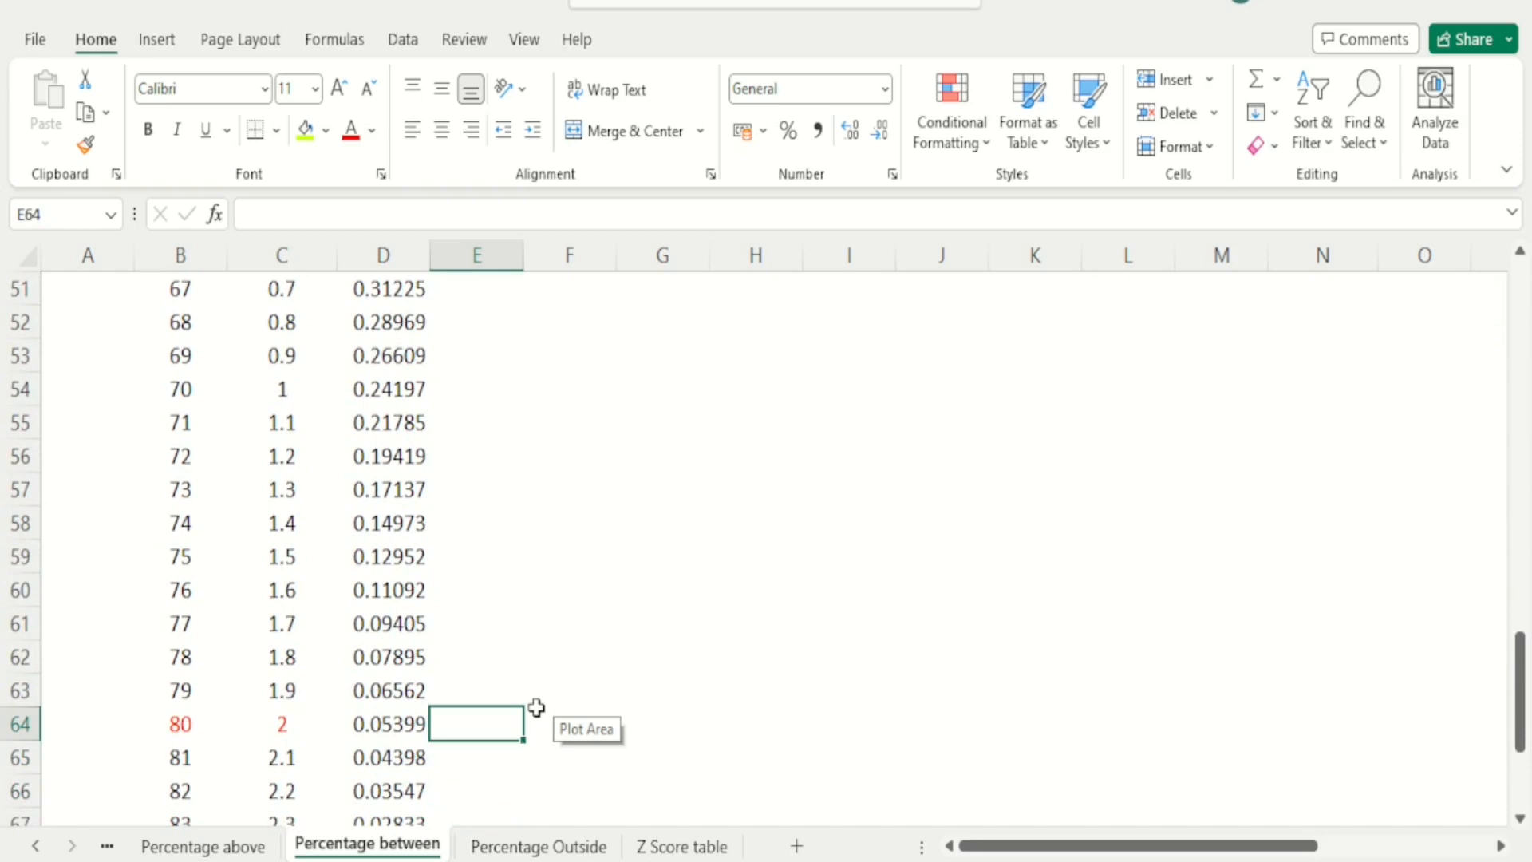
text(.9772)
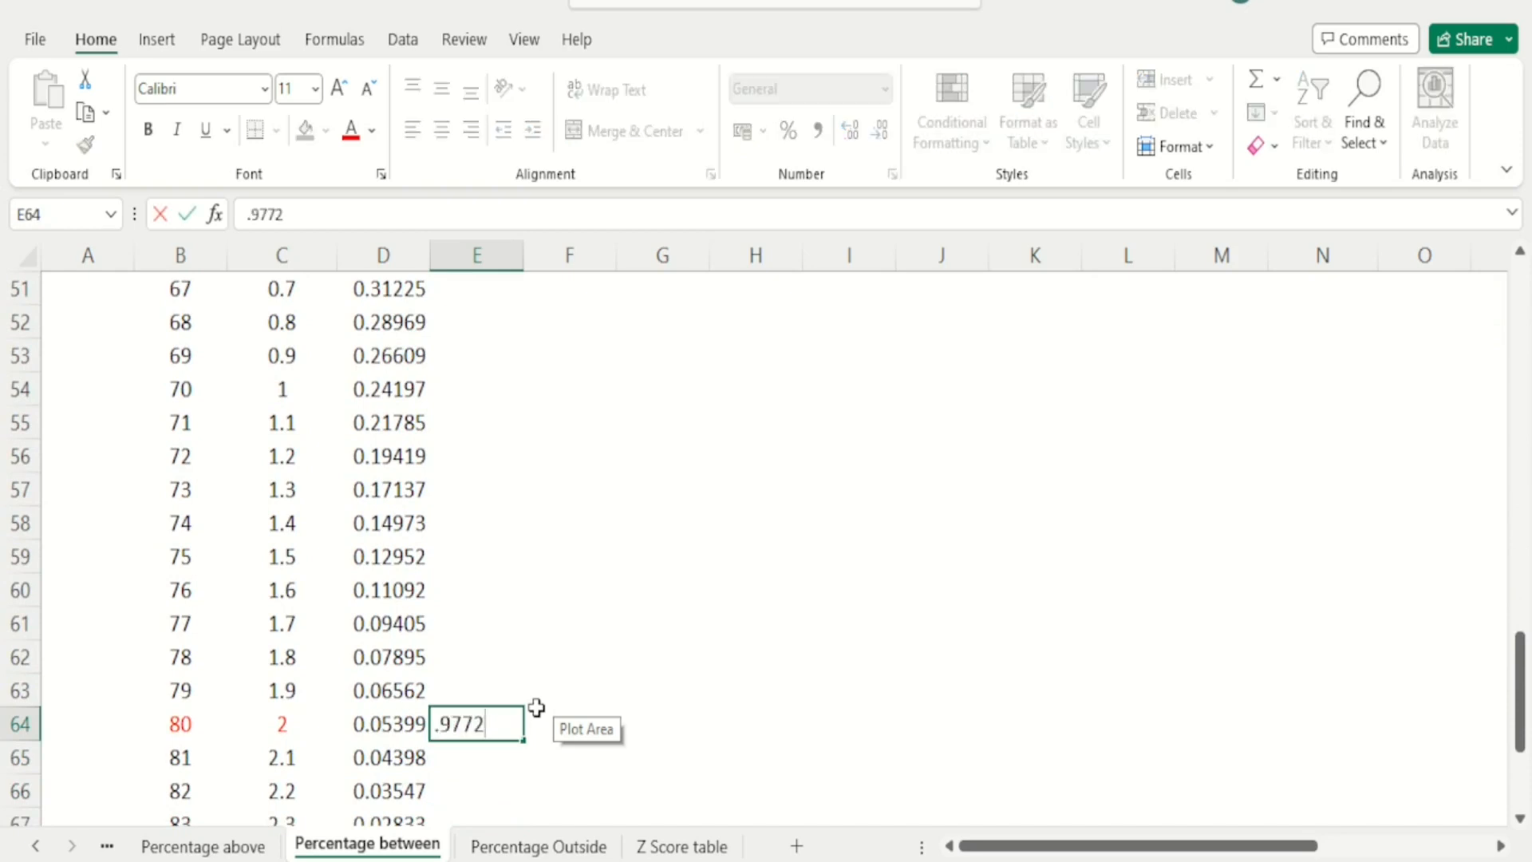
text(5)
key(Up)
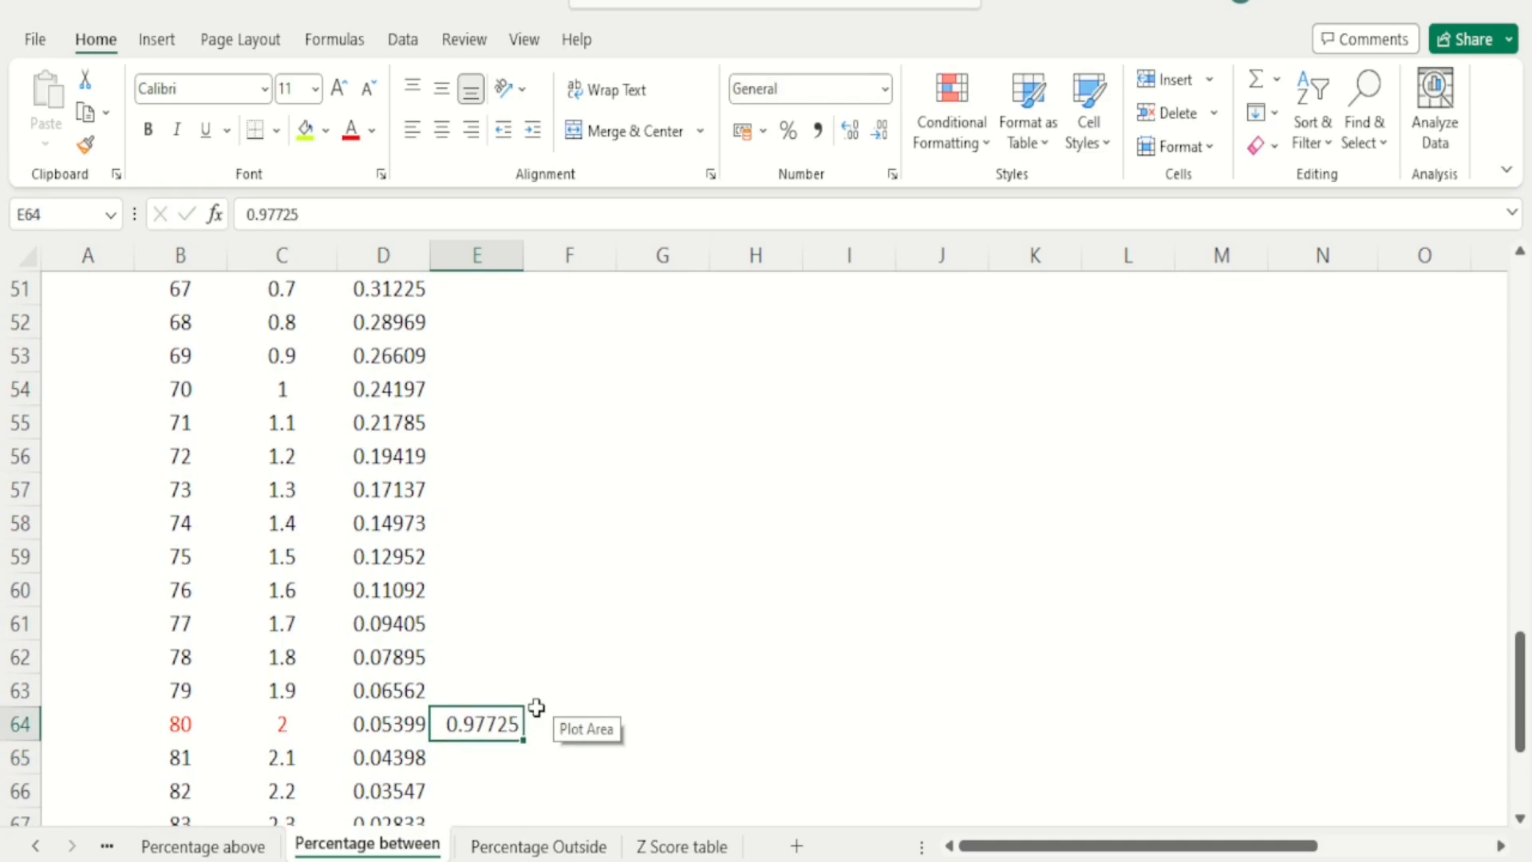
Step: Format E64 as a percentage with two decimal places
click(789, 132)
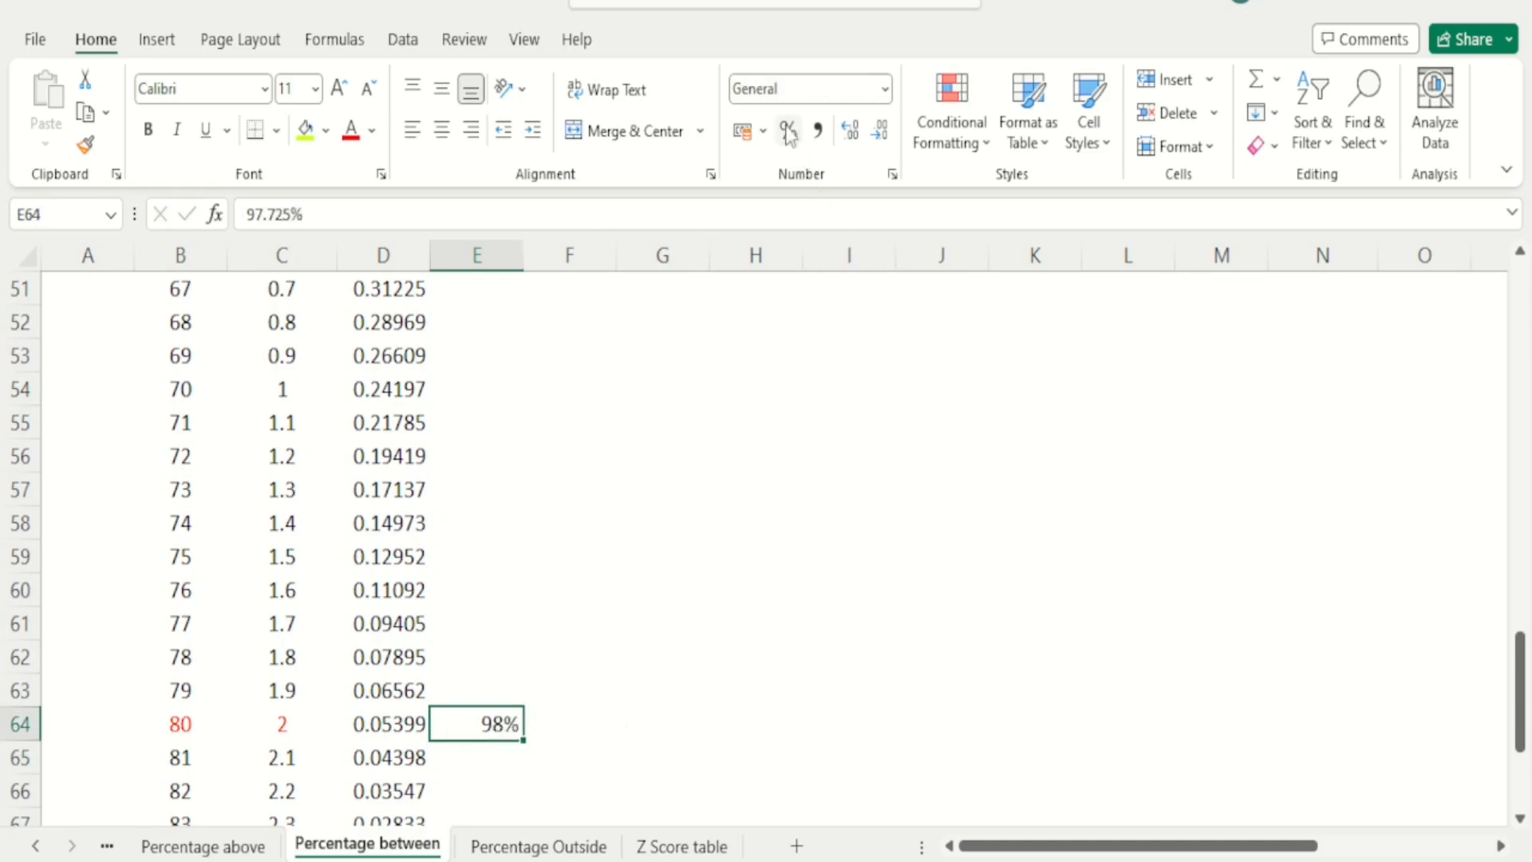
click(850, 130)
click(850, 130)
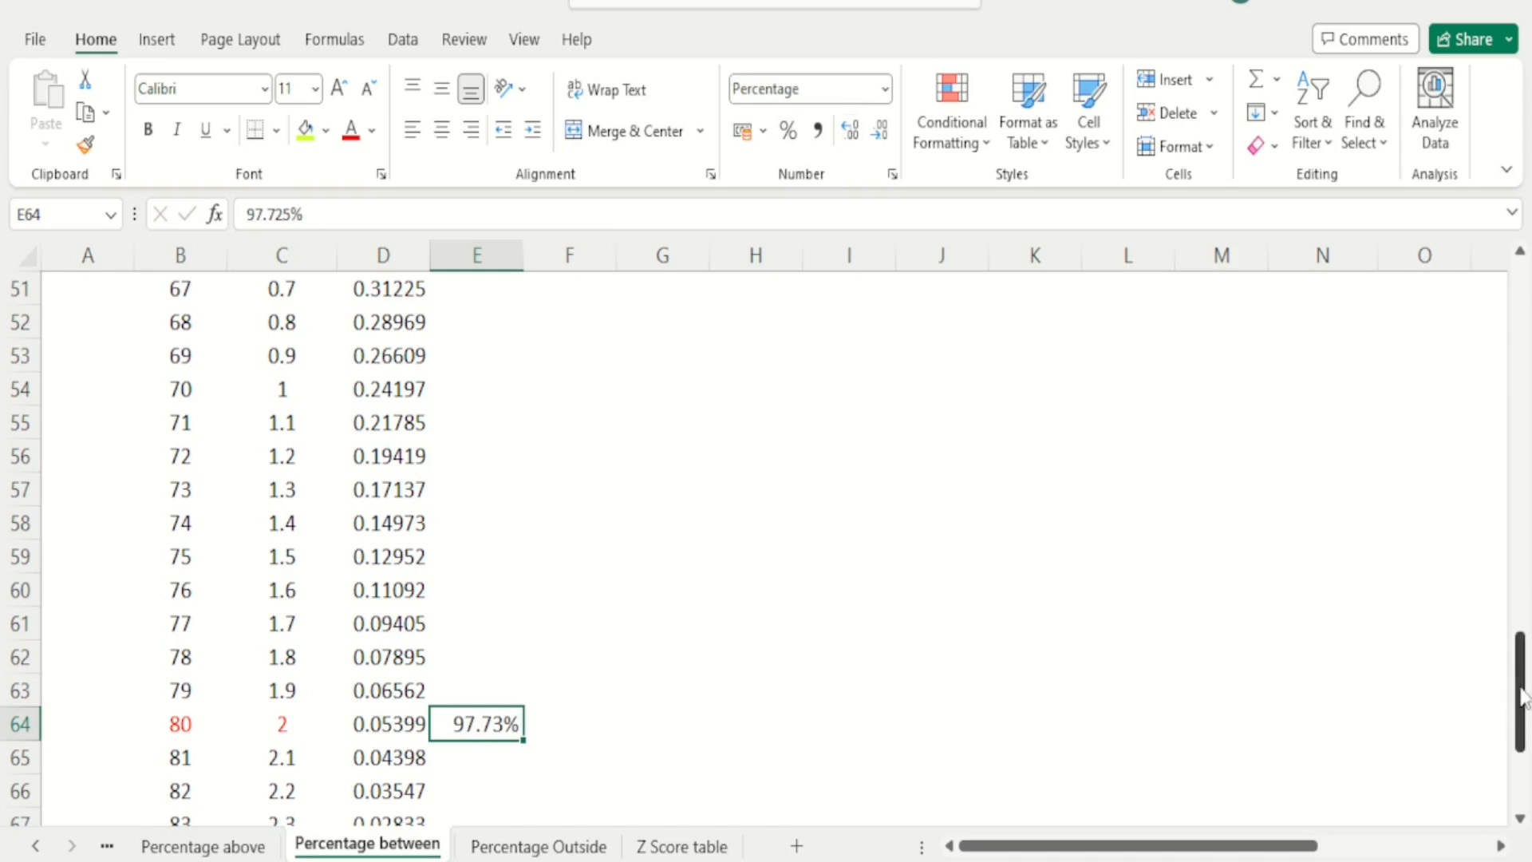
Step: Fill the z = -1 bar of the grey Standard Normal Distribution chart with red to mark 50 marks
drag(1522, 696, 1522, 696)
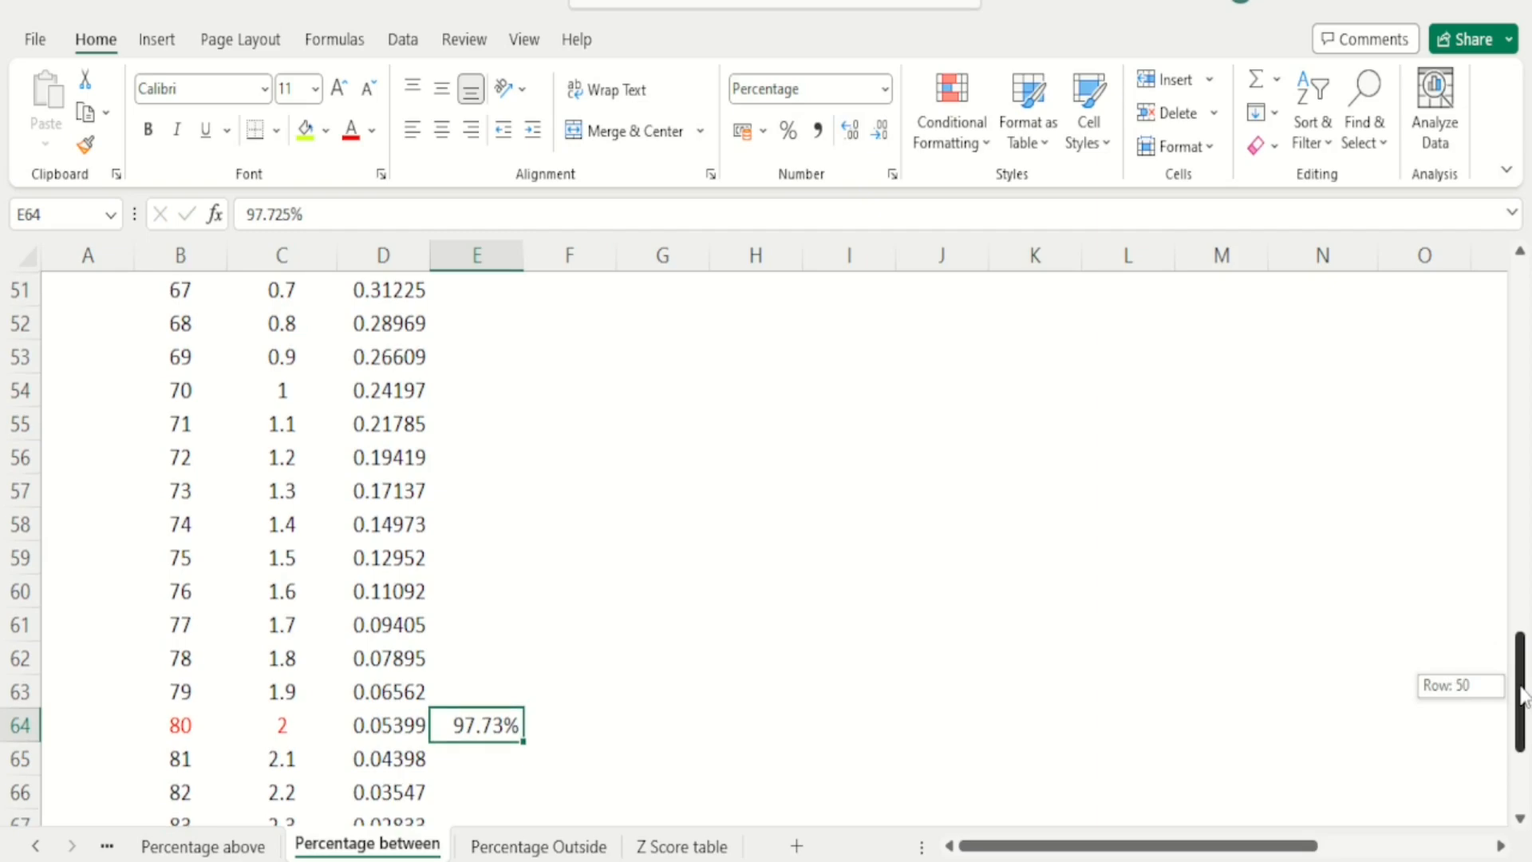
drag(1523, 696, 1524, 533)
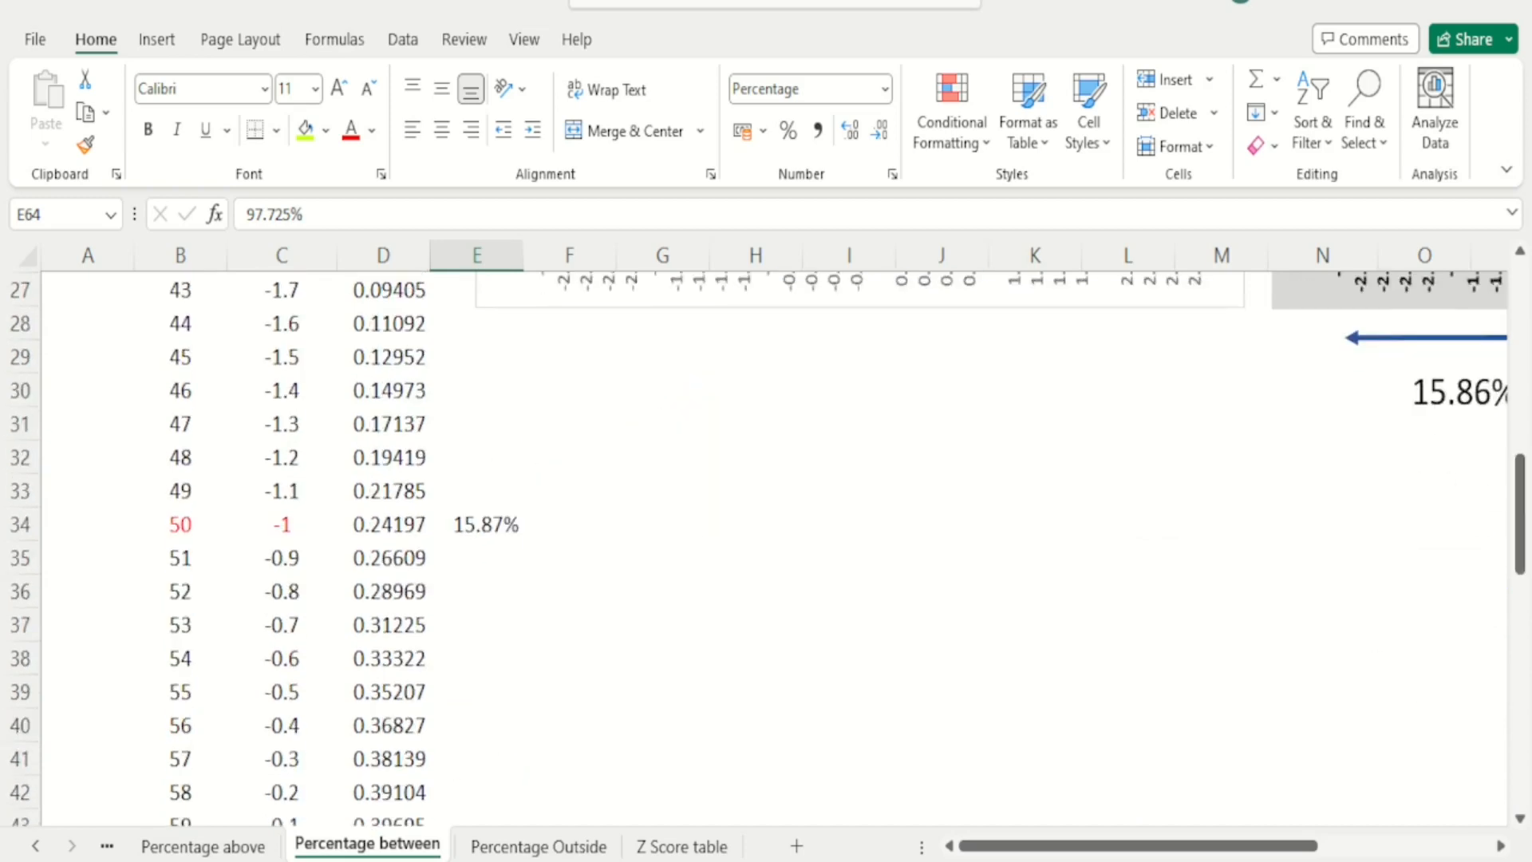
drag(1229, 847, 1403, 846)
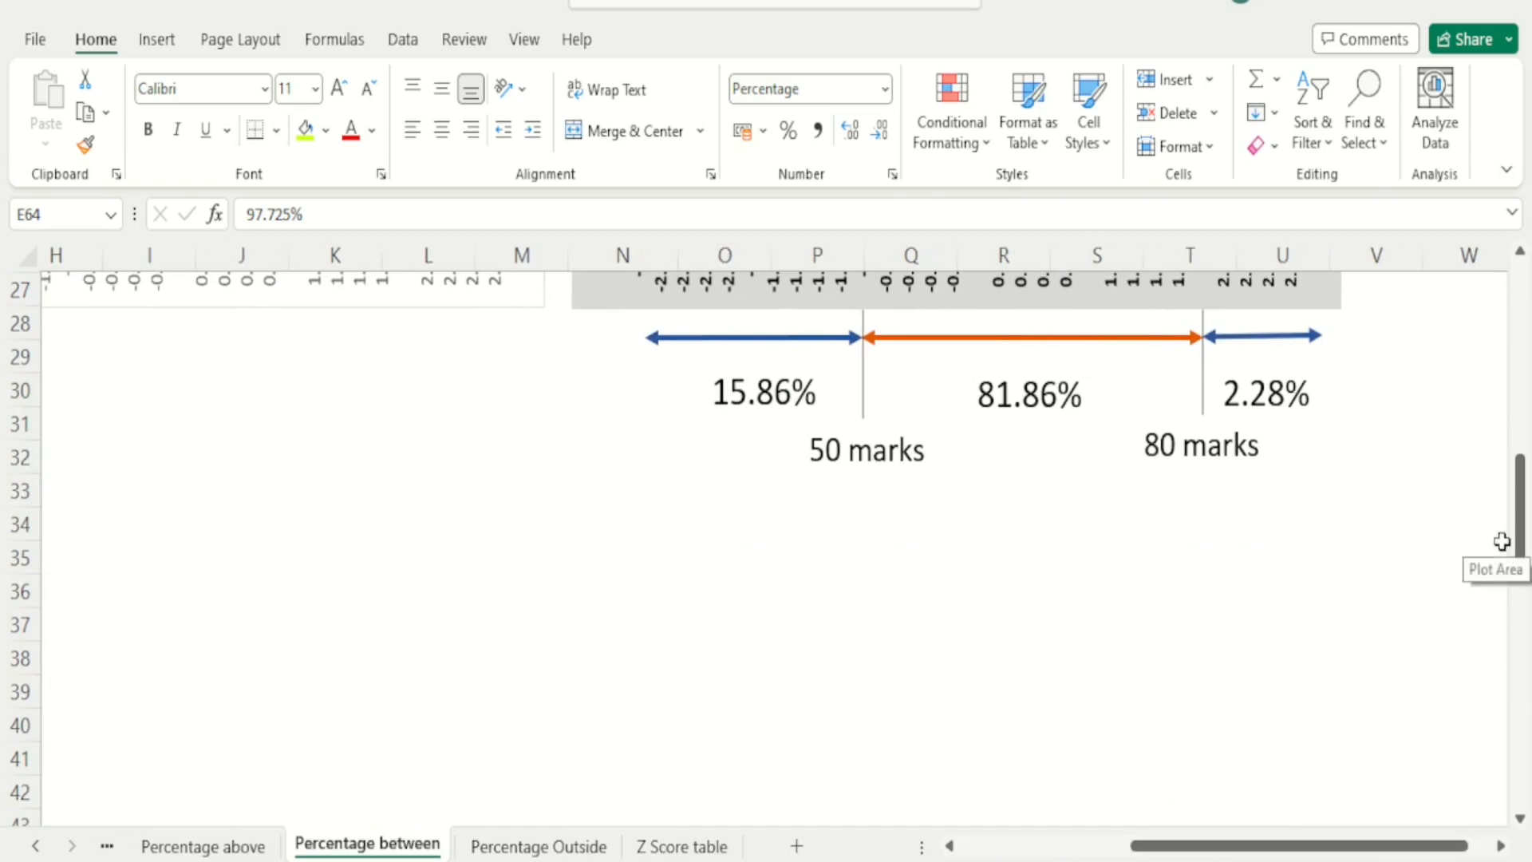
drag(1520, 549, 1519, 458)
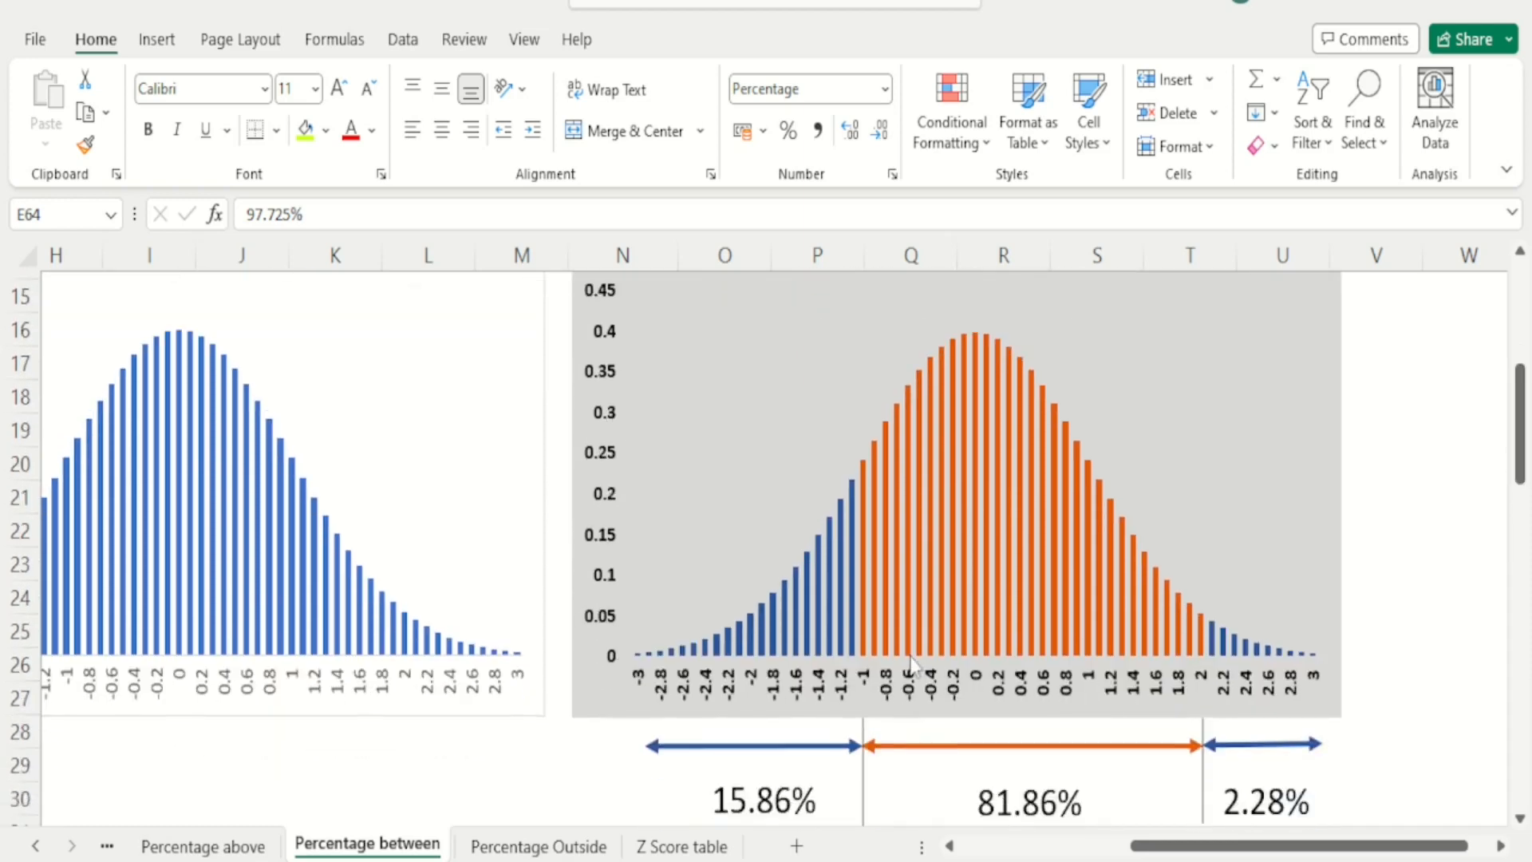
click(865, 657)
click(864, 657)
click(864, 657)
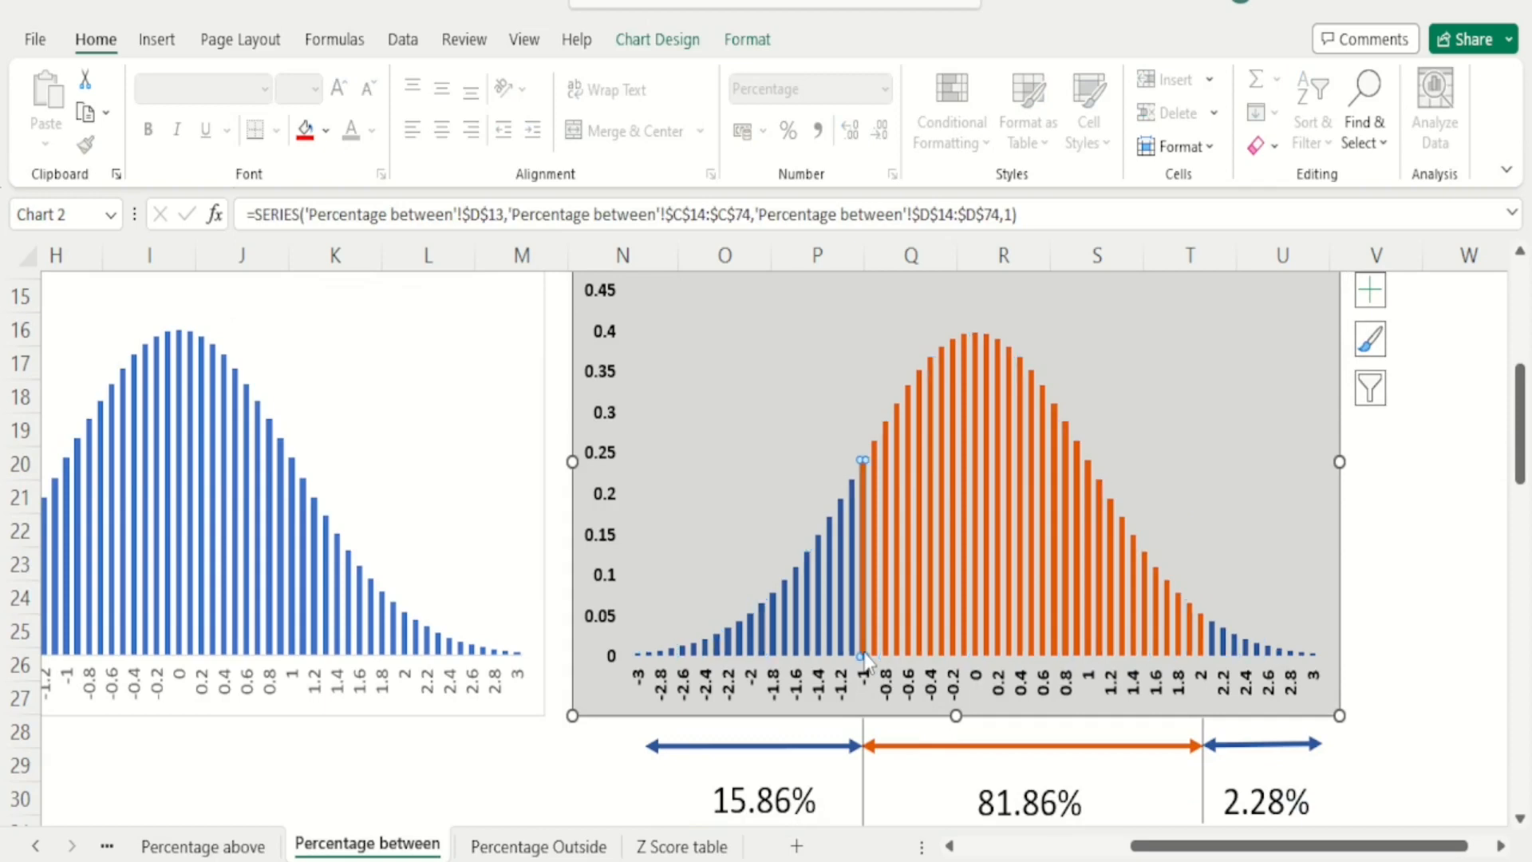
click(305, 142)
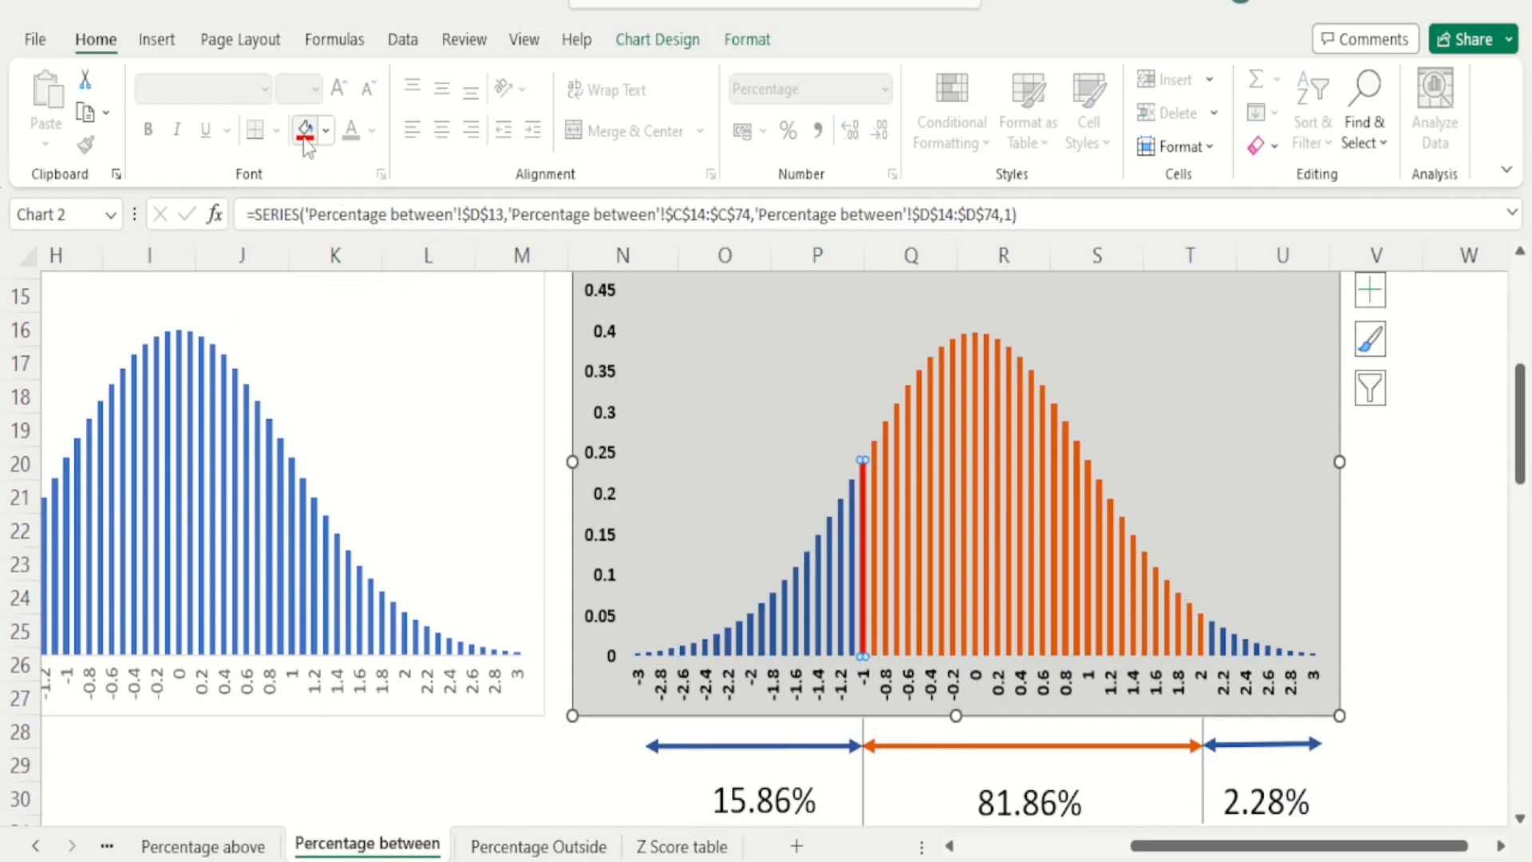
click(1437, 574)
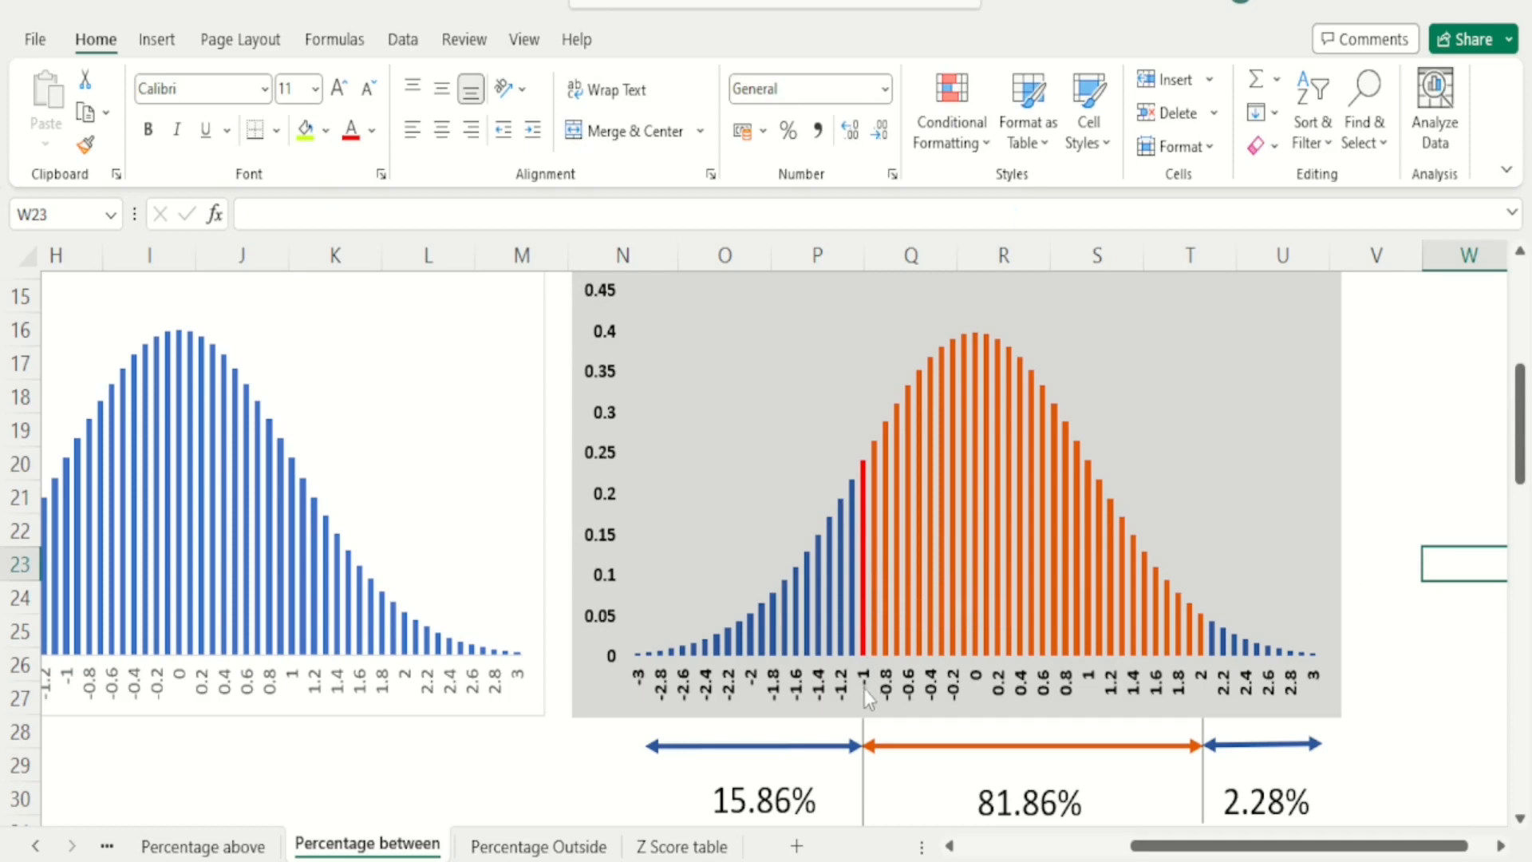
Step: Fill the z = 2 bar of the grey Standard Normal Distribution chart with red to mark 80 marks
mouse_move(869, 539)
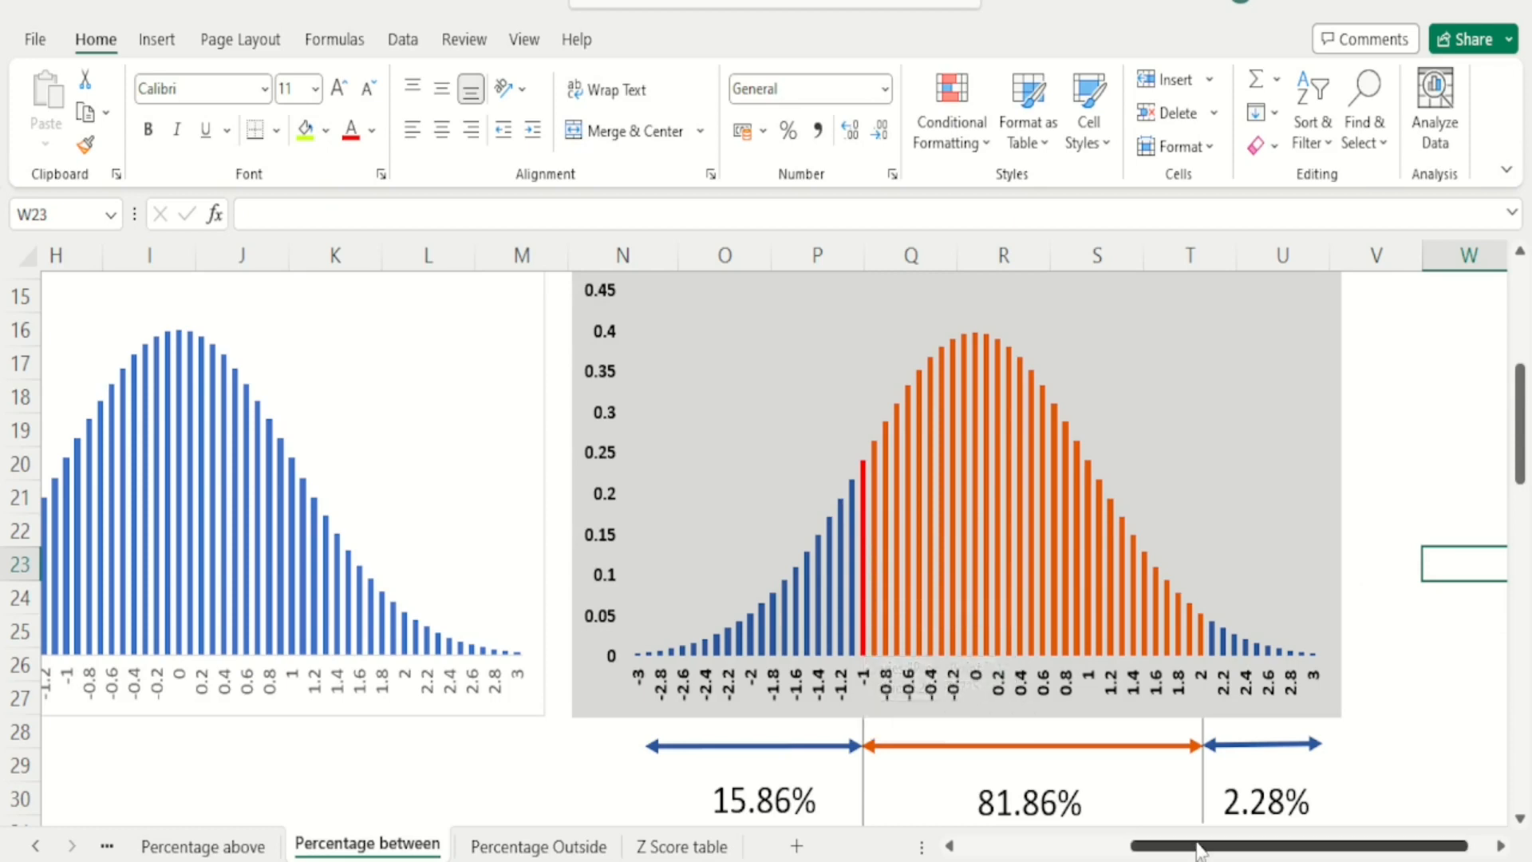
drag(1181, 848, 1010, 848)
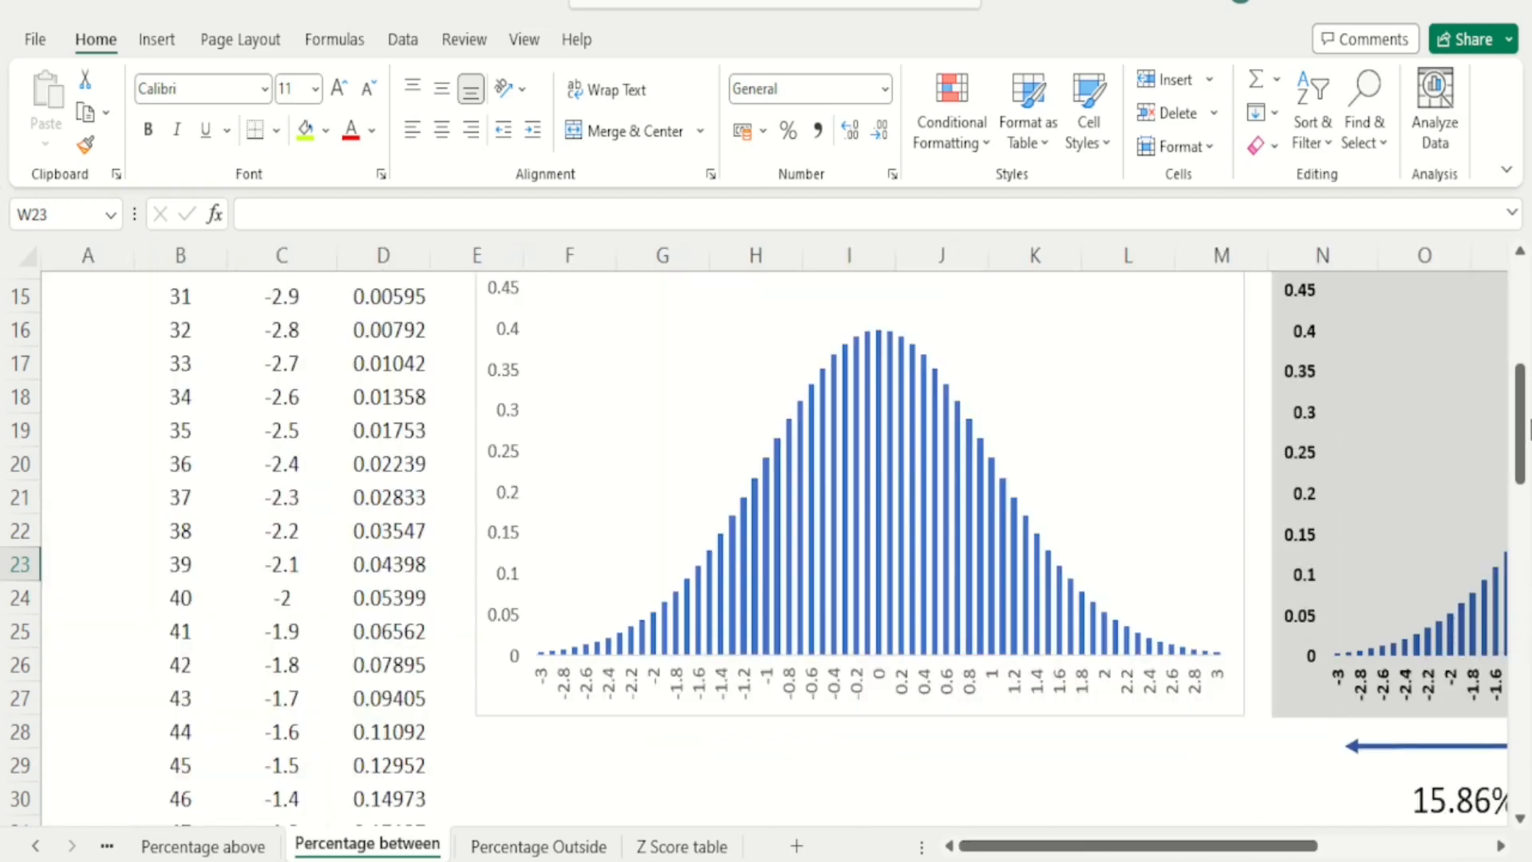
mouse_move(1525, 431)
mouse_down()
mouse_move(1526, 502)
mouse_move(1526, 403)
mouse_up()
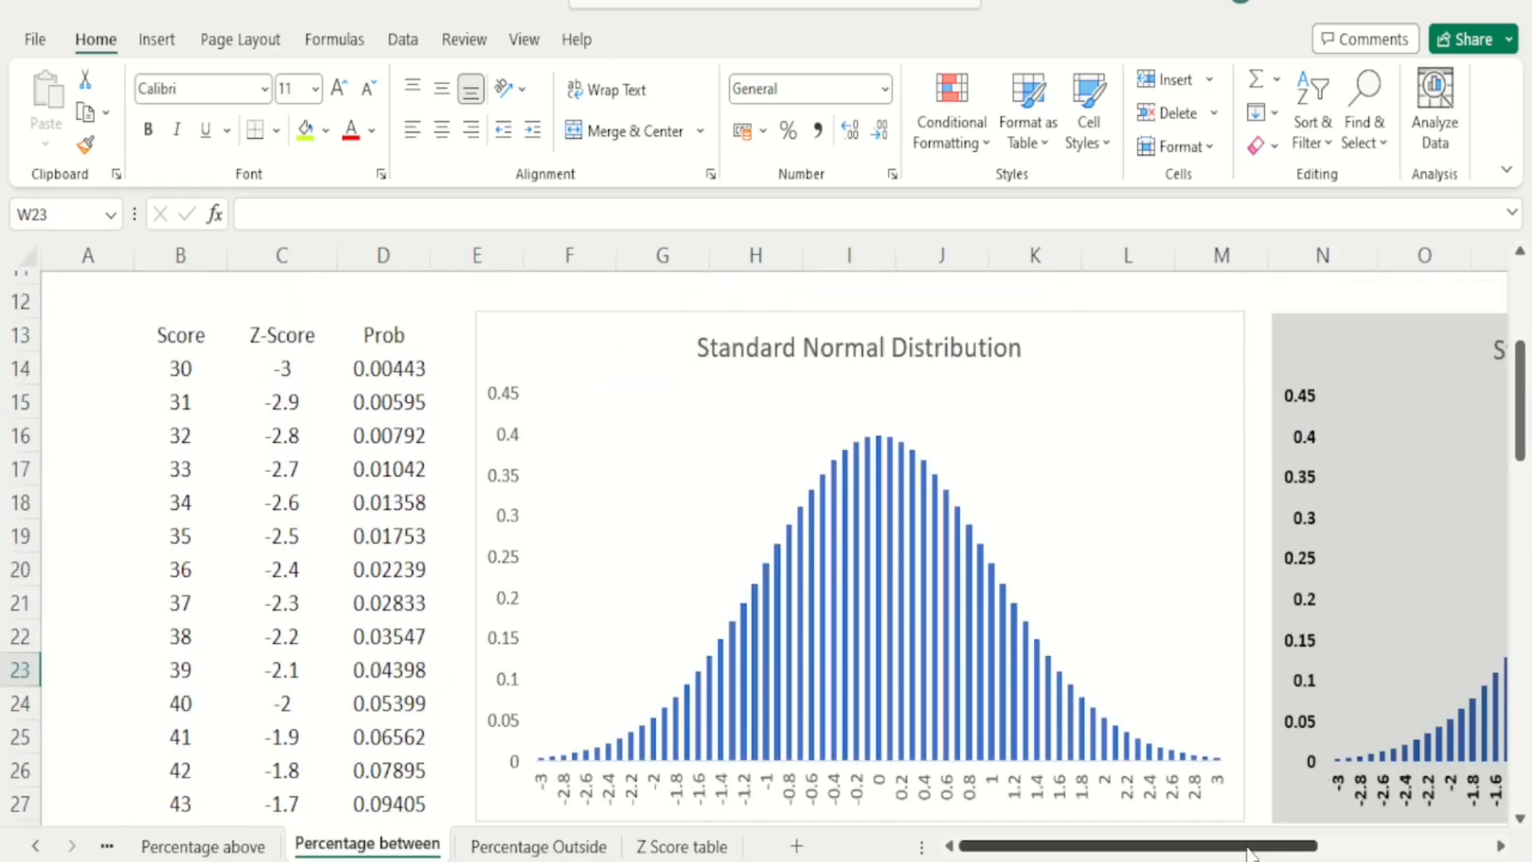
drag(1245, 848, 1405, 849)
drag(1526, 431, 1526, 448)
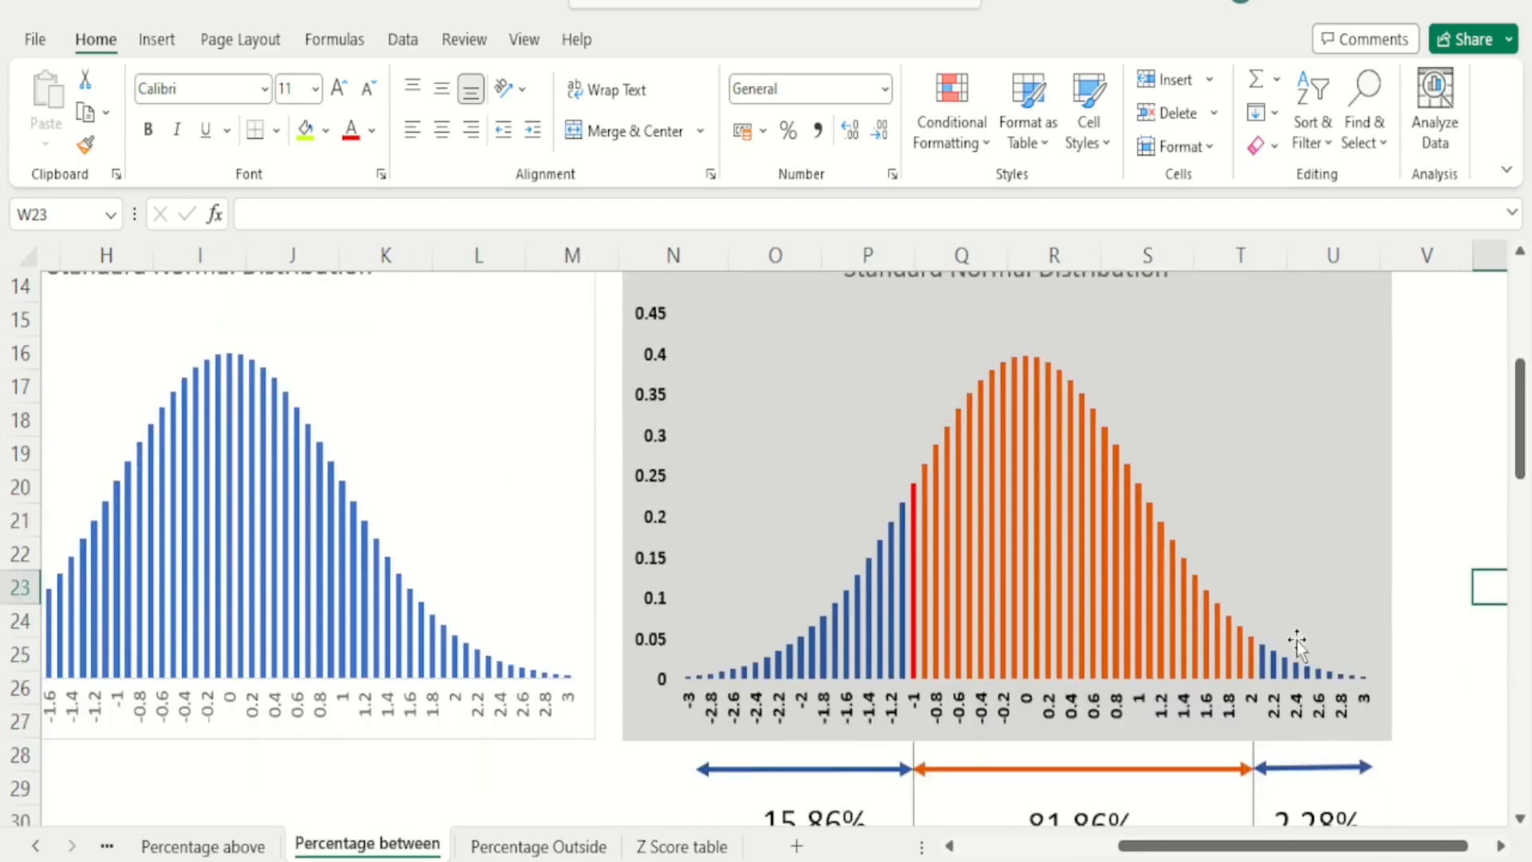
click(1252, 662)
click(1251, 663)
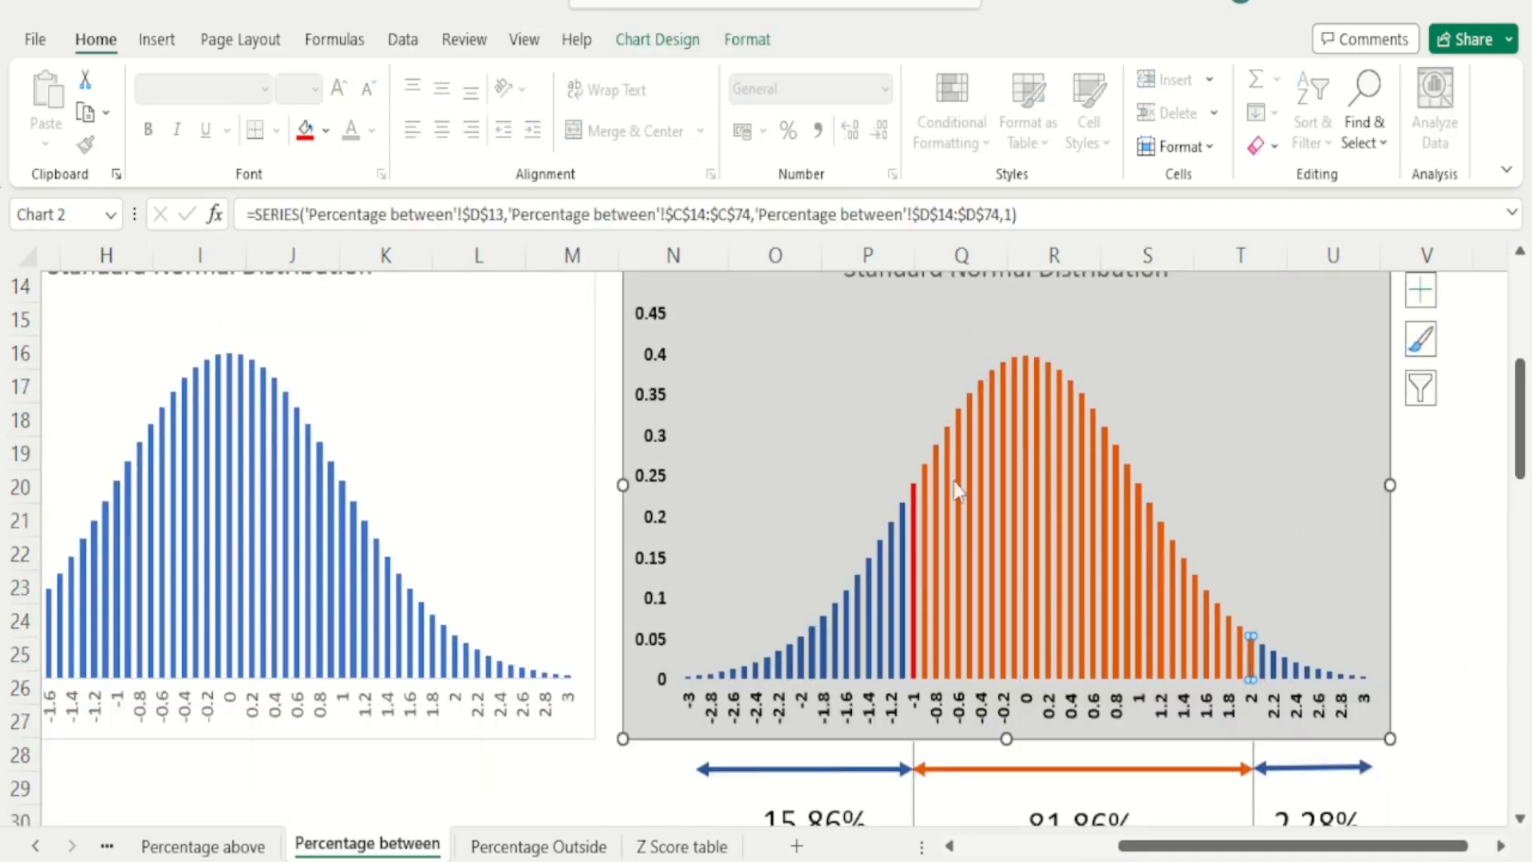
click(306, 129)
click(1434, 595)
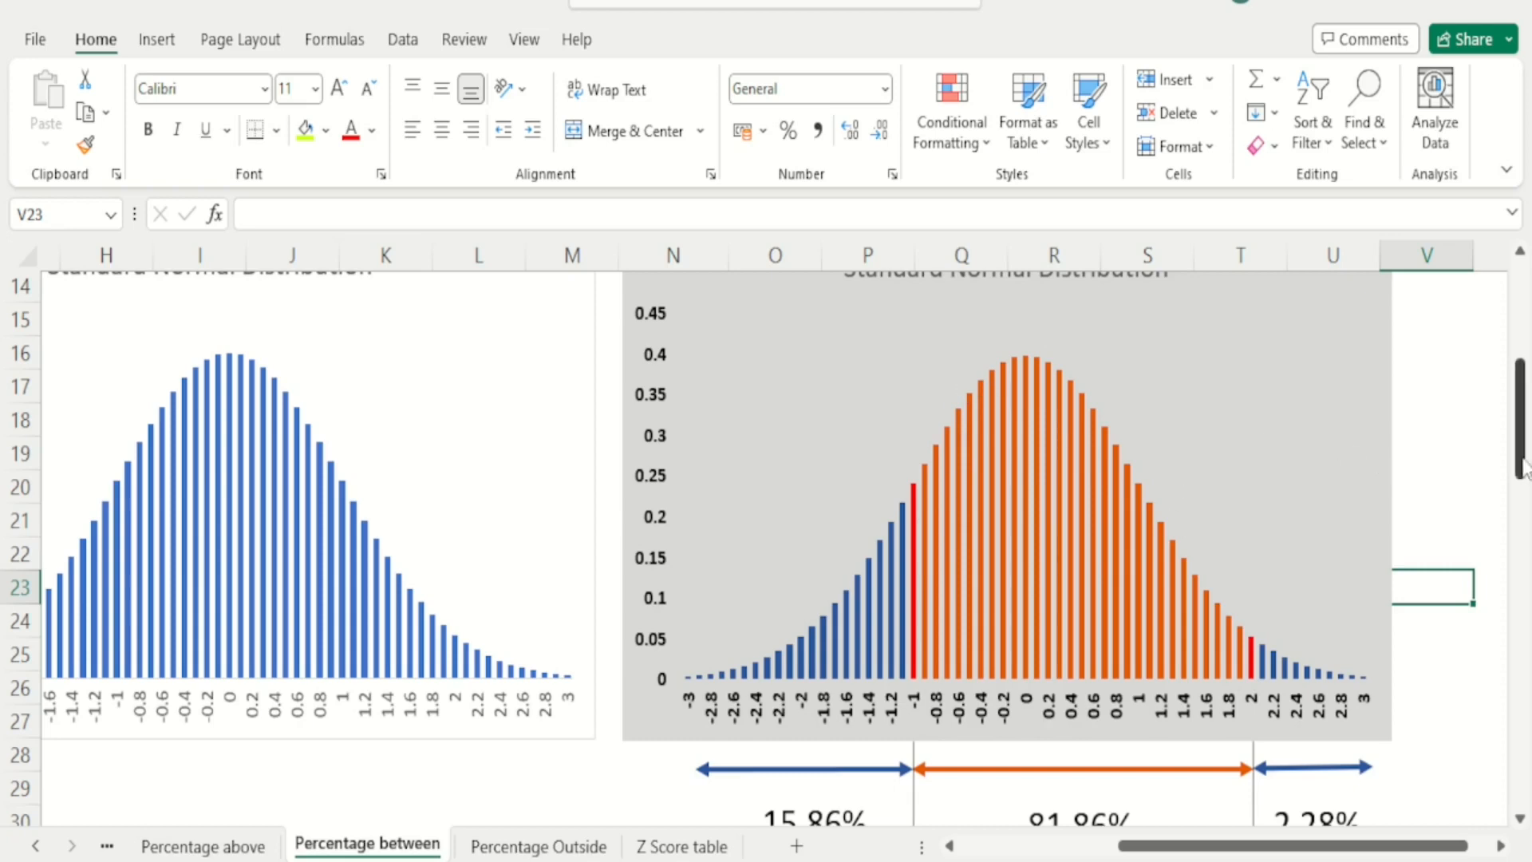
Step: Examine the areas of the grey chart bounded by the red bars at z = -1 and z = 2
drag(1522, 467, 1523, 467)
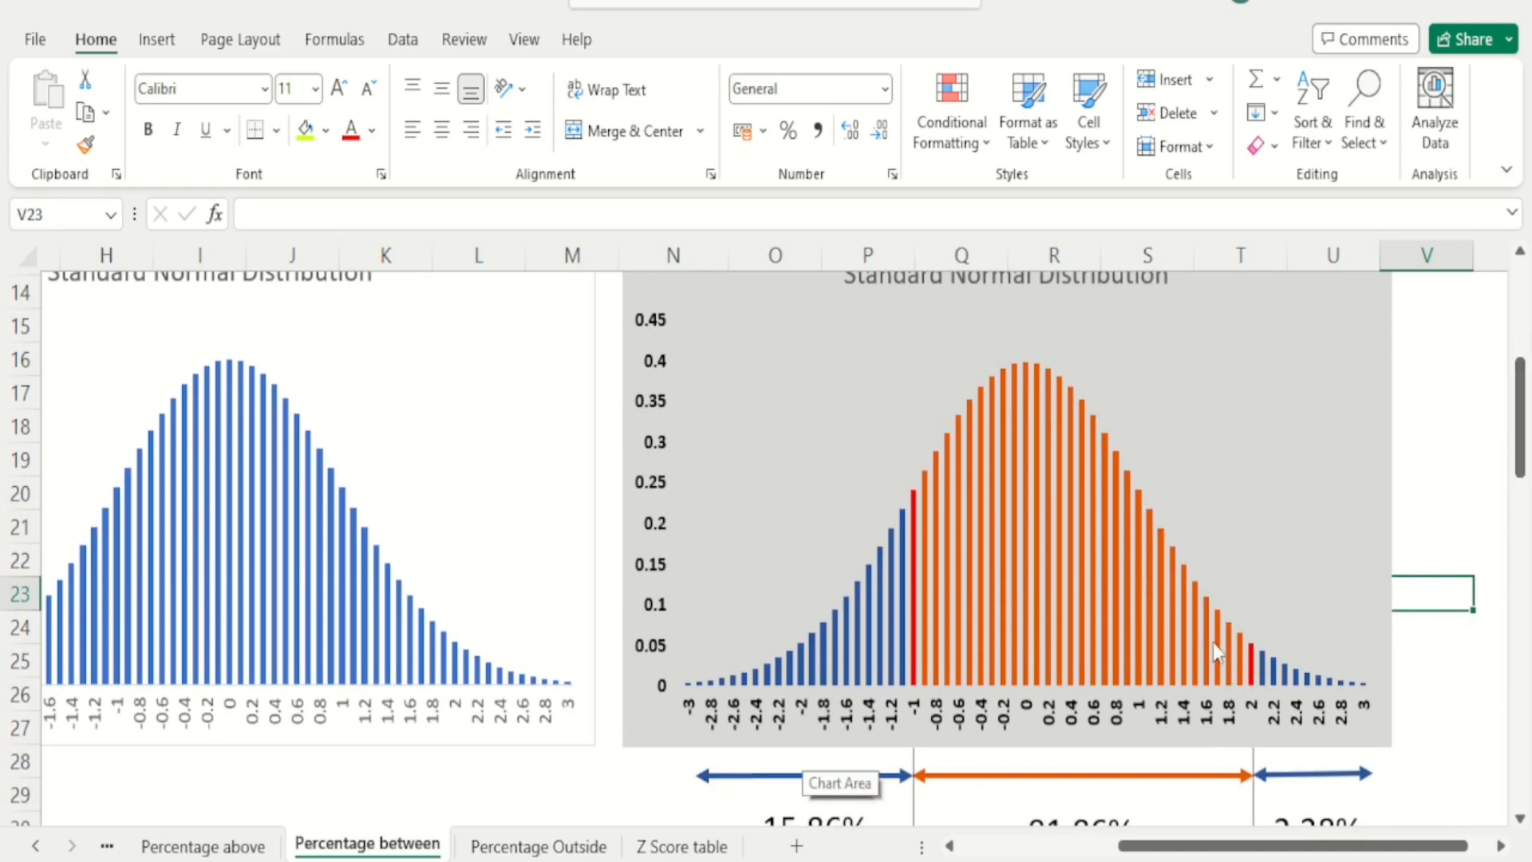
mouse_move(1256, 678)
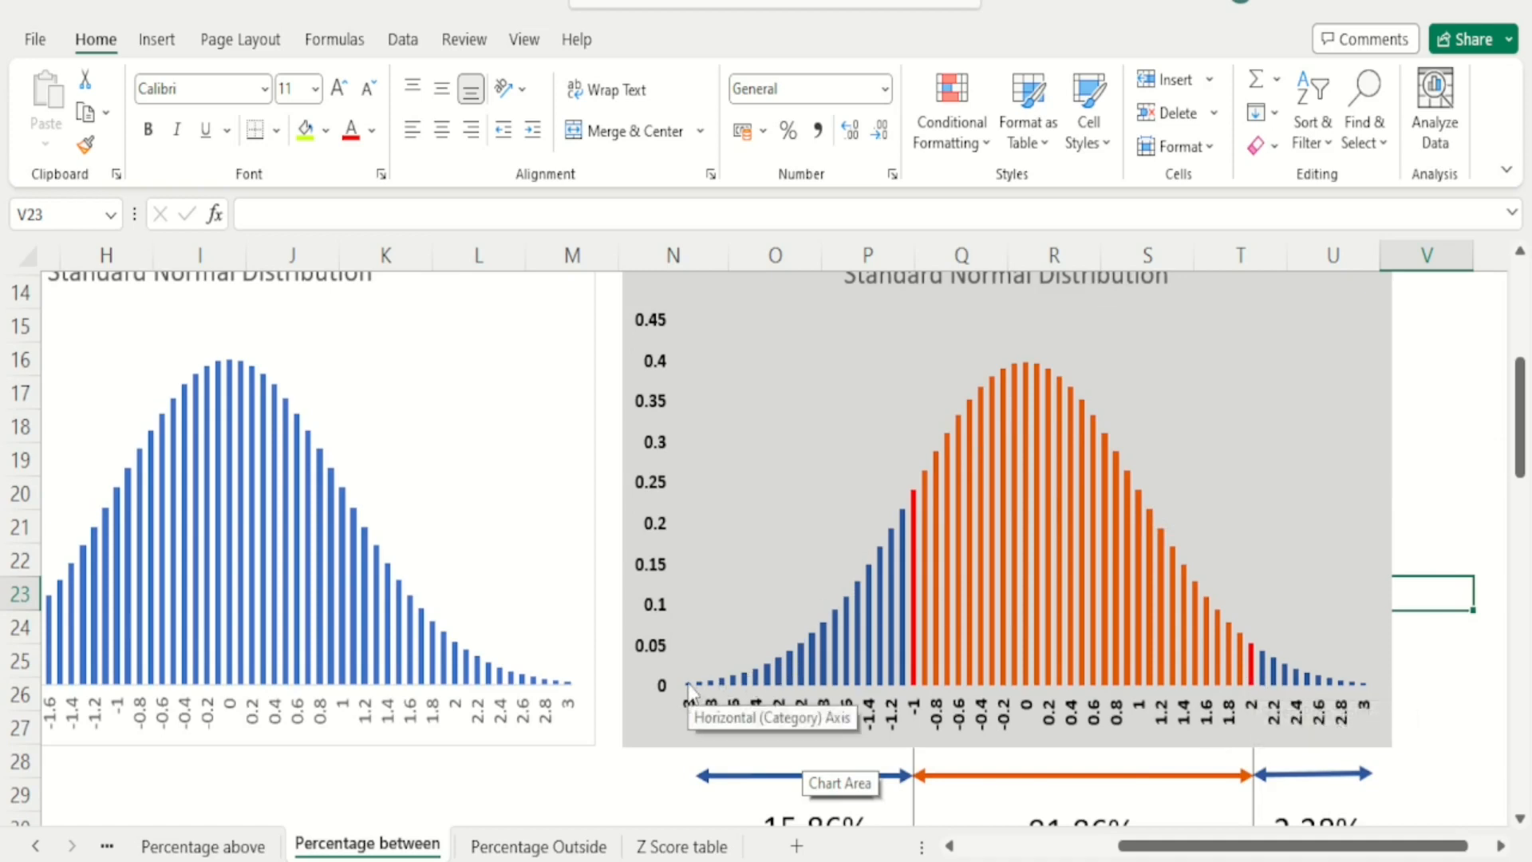
mouse_move(1234, 633)
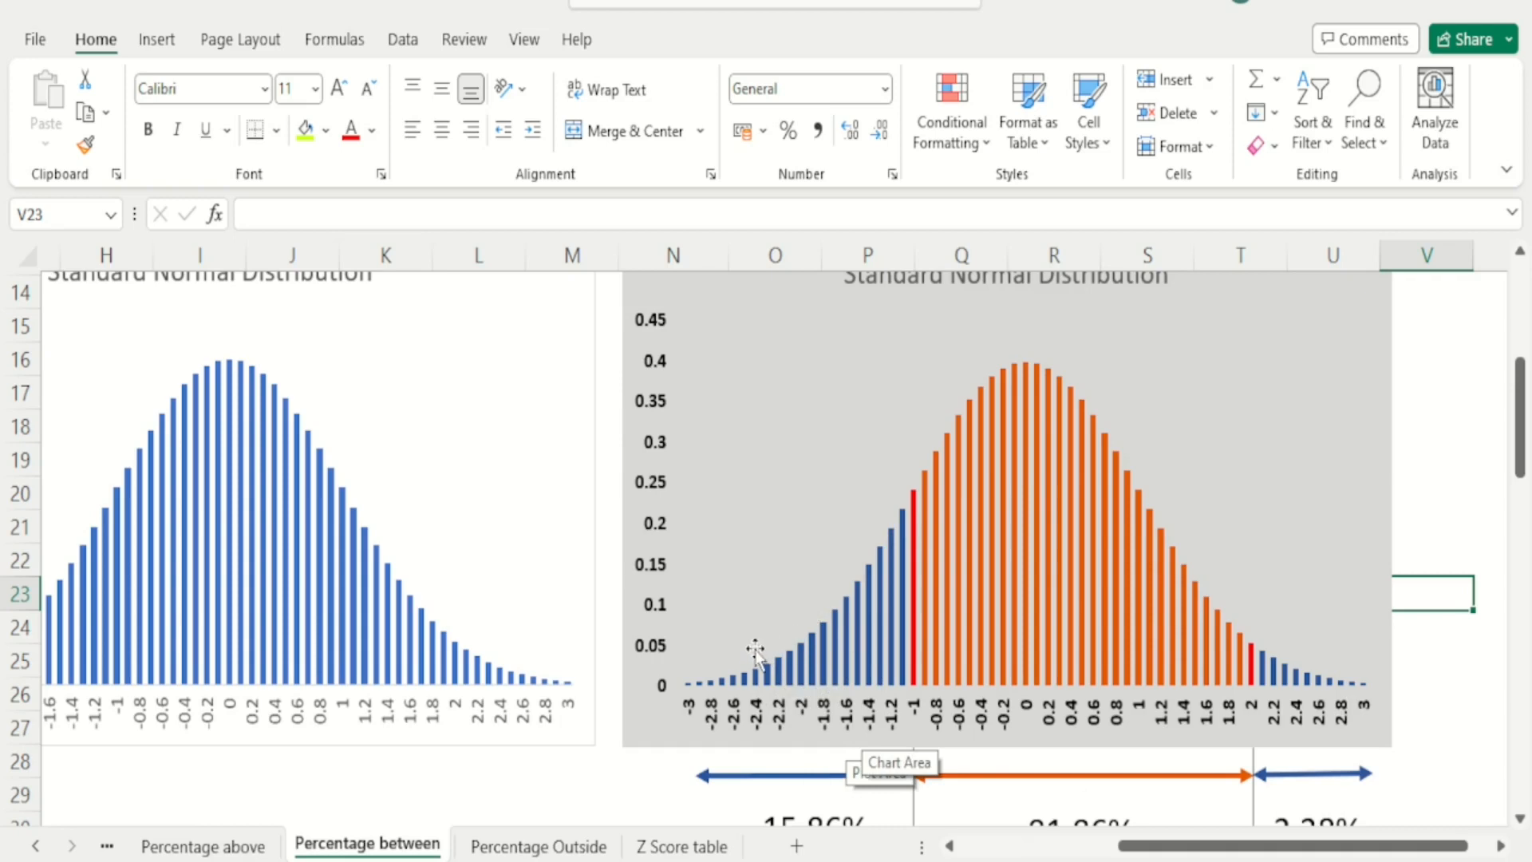
mouse_move(920, 516)
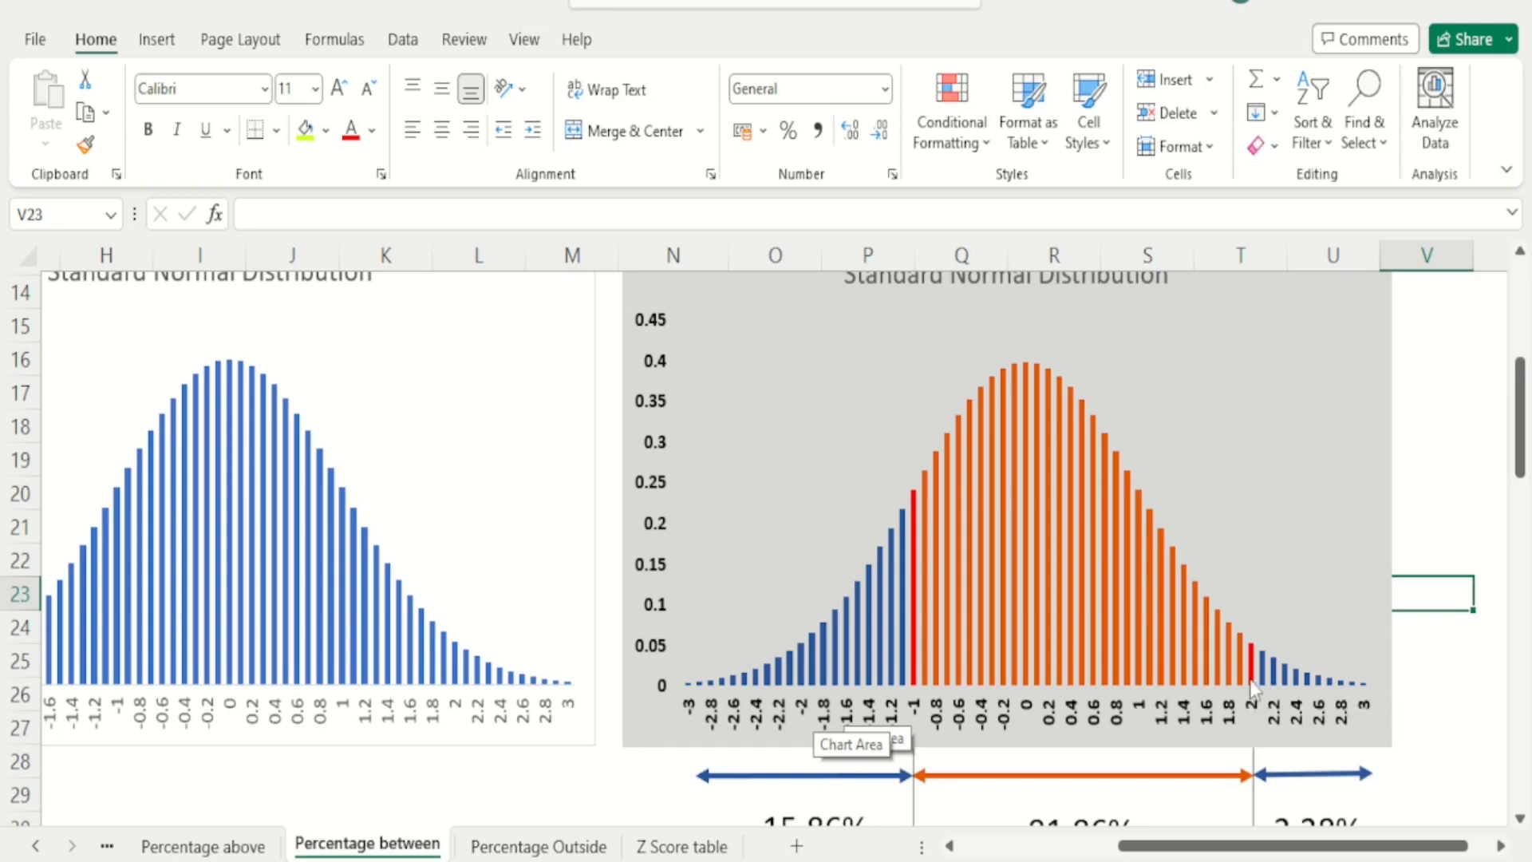
drag(1521, 463, 1521, 452)
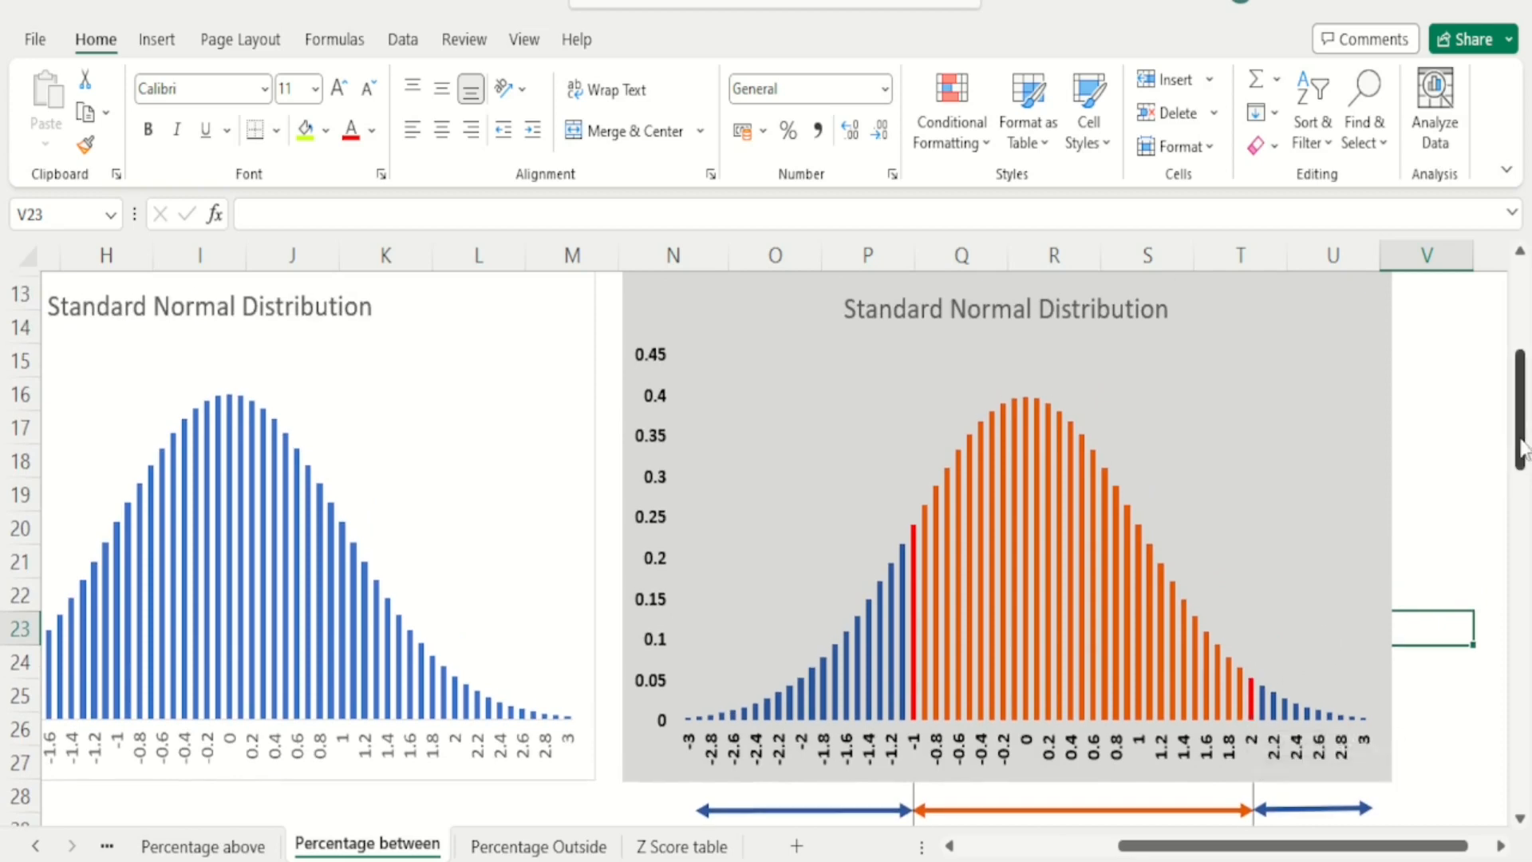
Step: Copy the cumulative percentage for 80 marks from E64 into S34, below the 80 marks label of the grey chart
drag(1523, 449, 1521, 605)
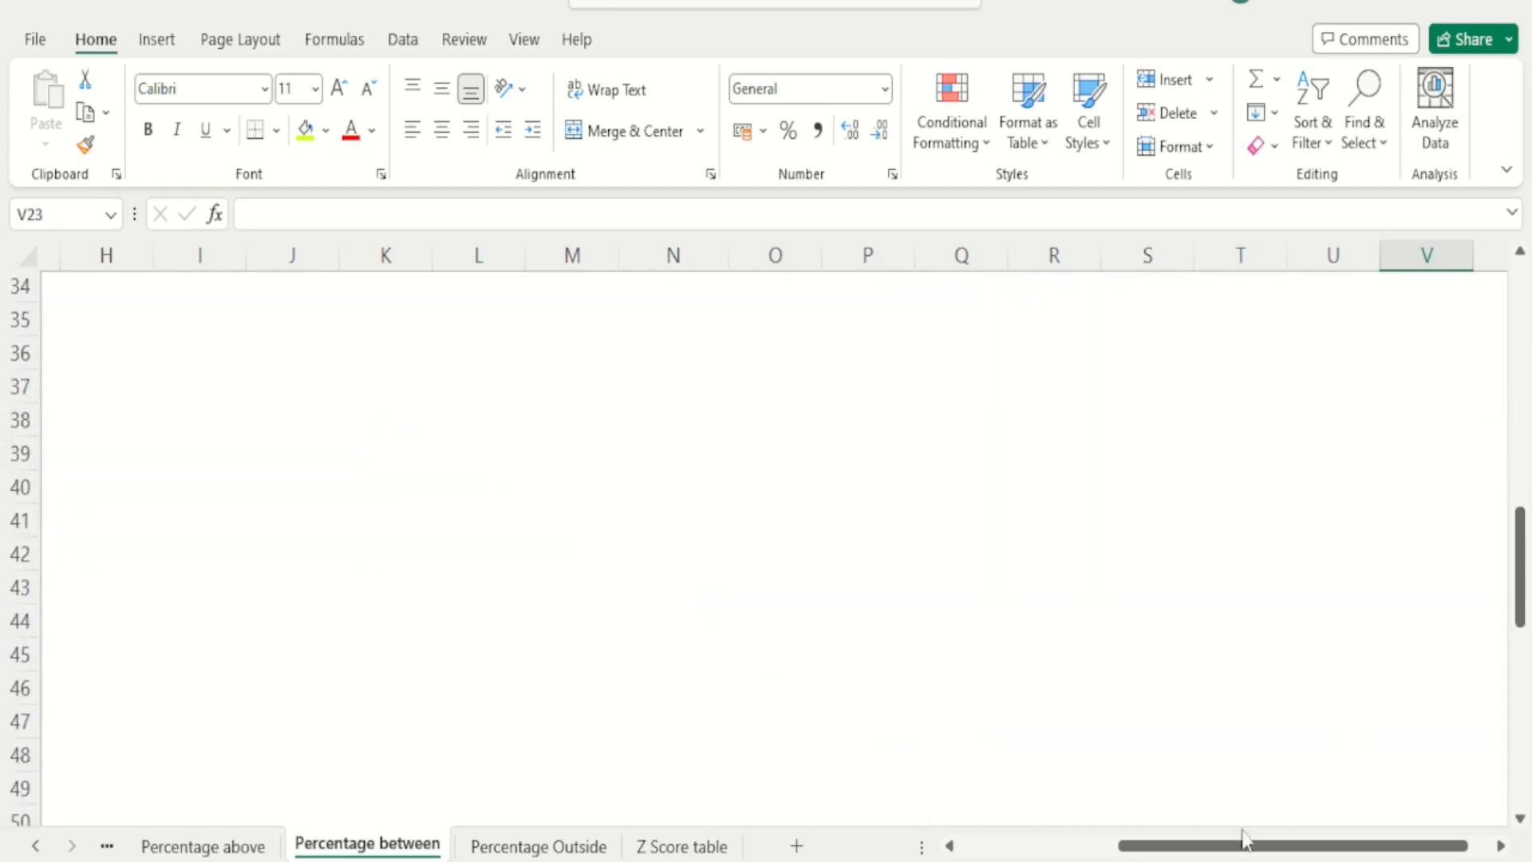
drag(1243, 838, 942, 852)
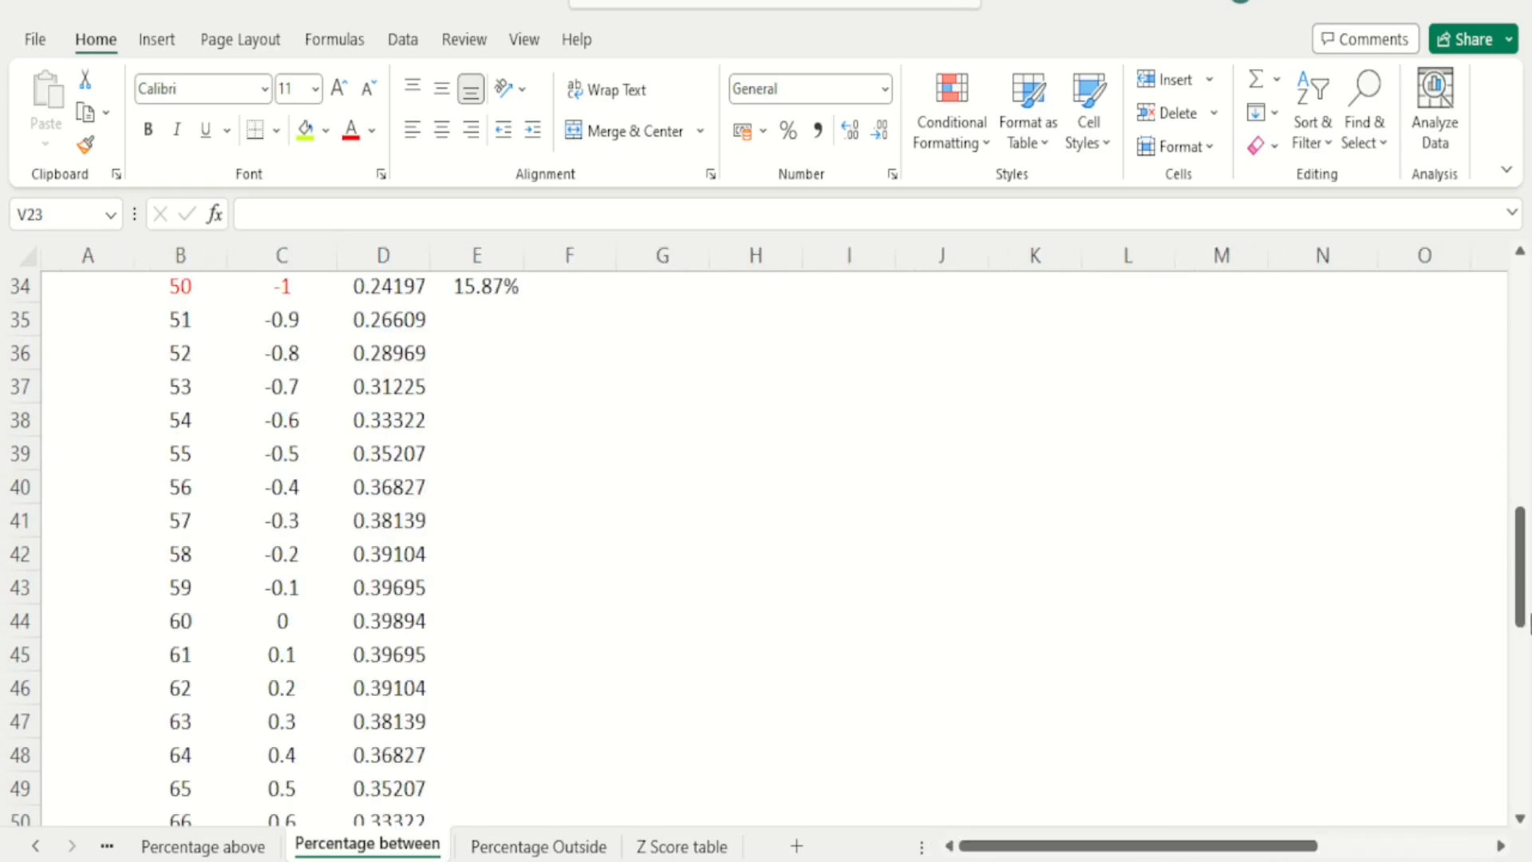
drag(1522, 622, 1519, 761)
click(506, 639)
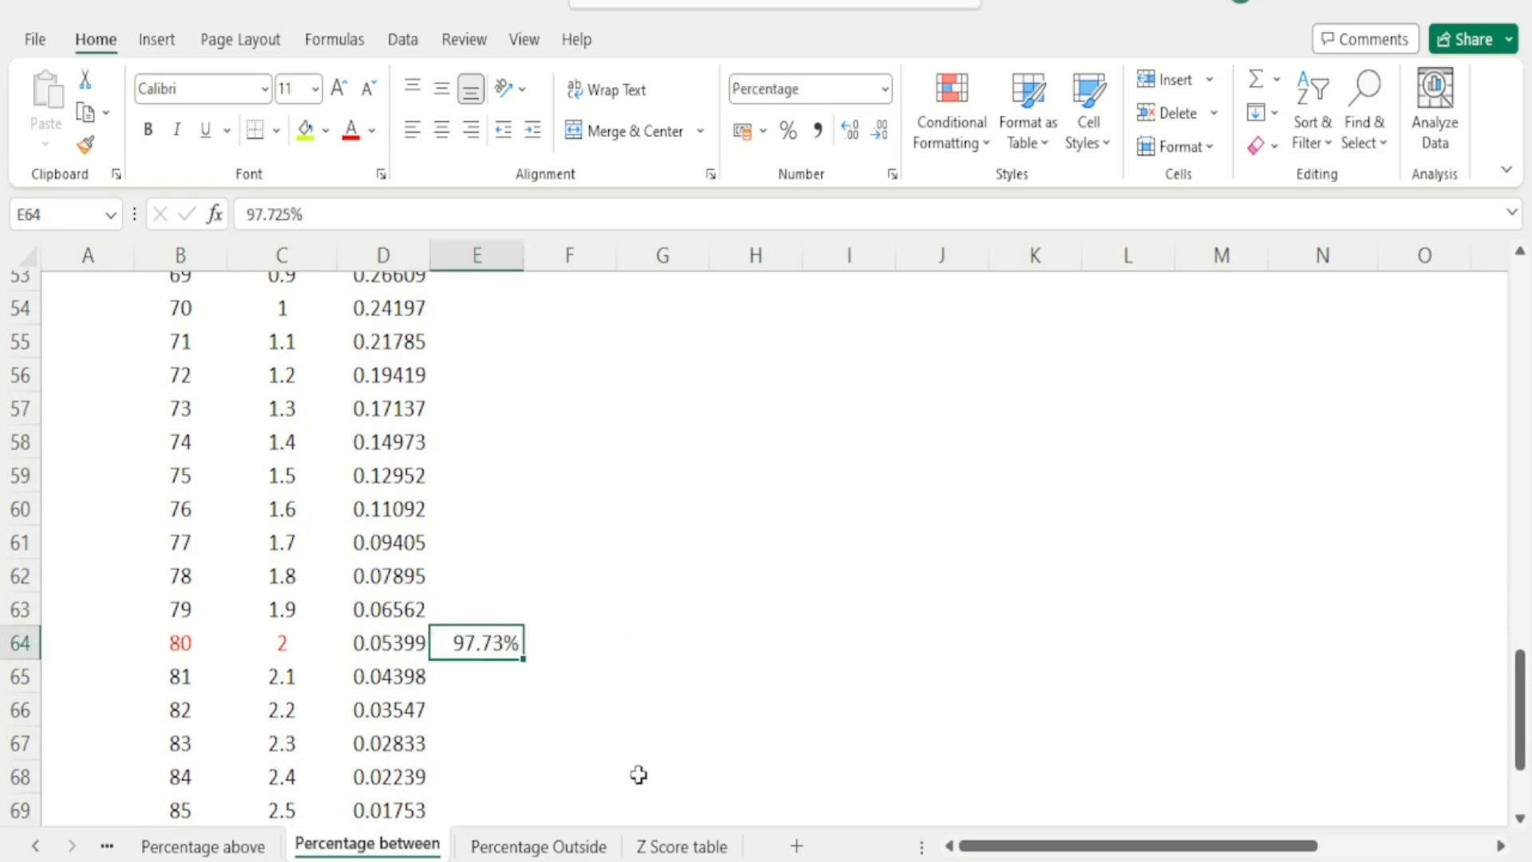
key(ctrl+c)
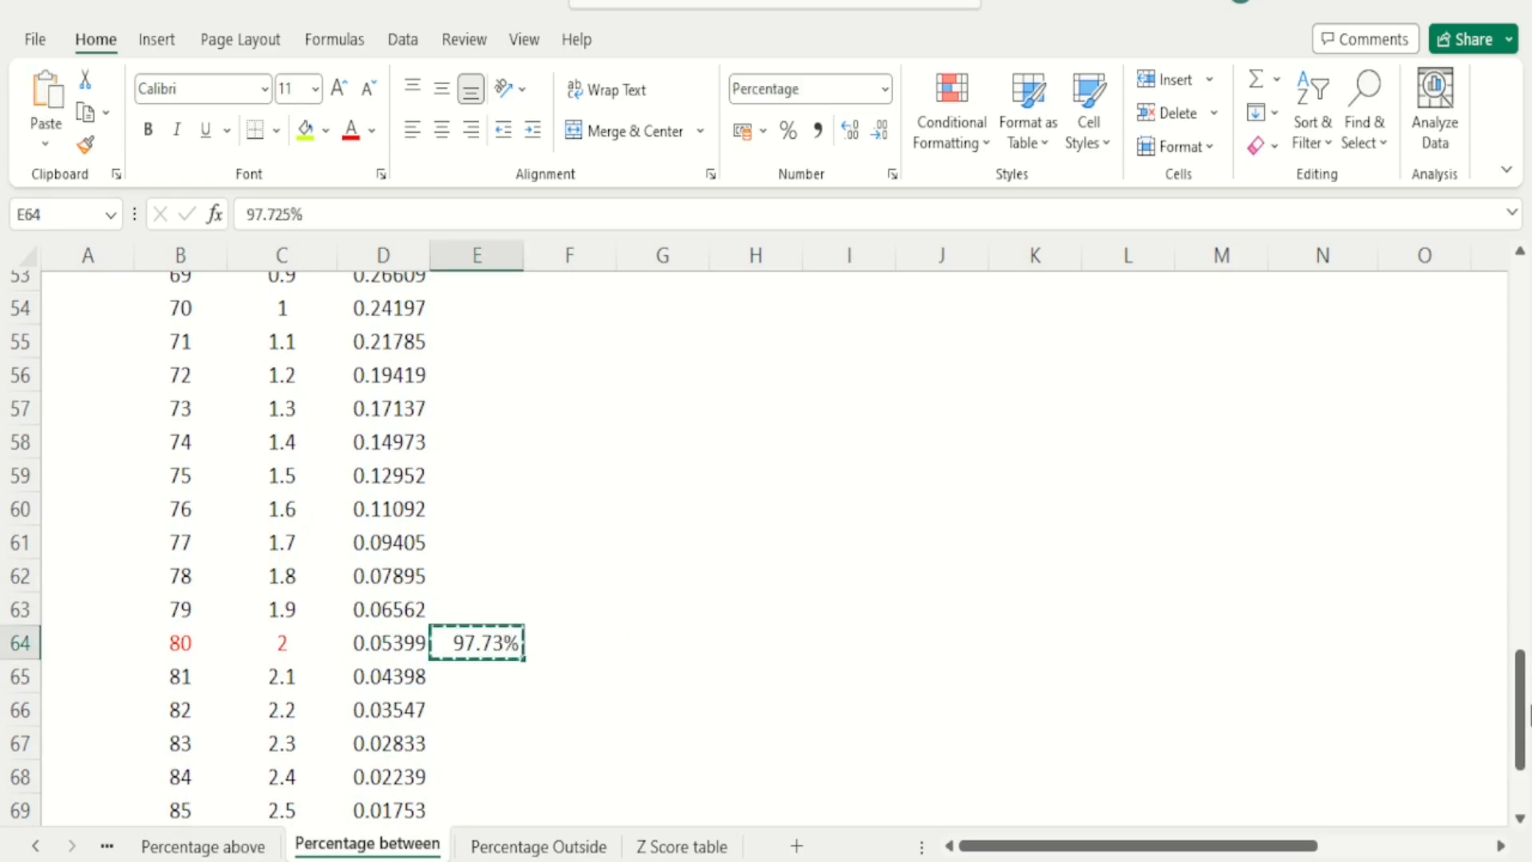
drag(1521, 715, 1522, 704)
drag(1528, 535, 1520, 461)
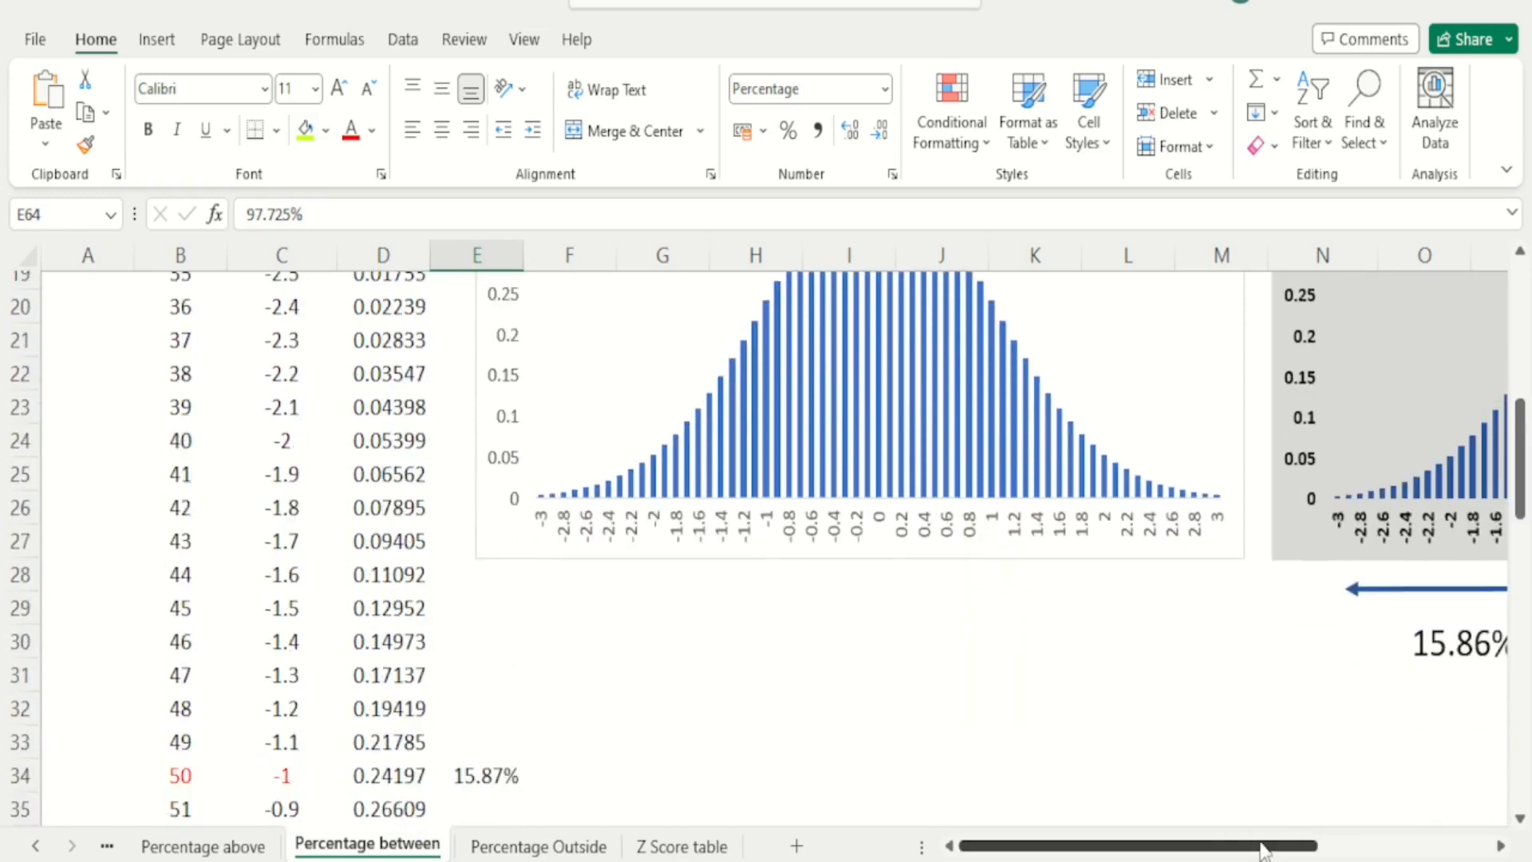
drag(1265, 849, 1453, 851)
click(1261, 769)
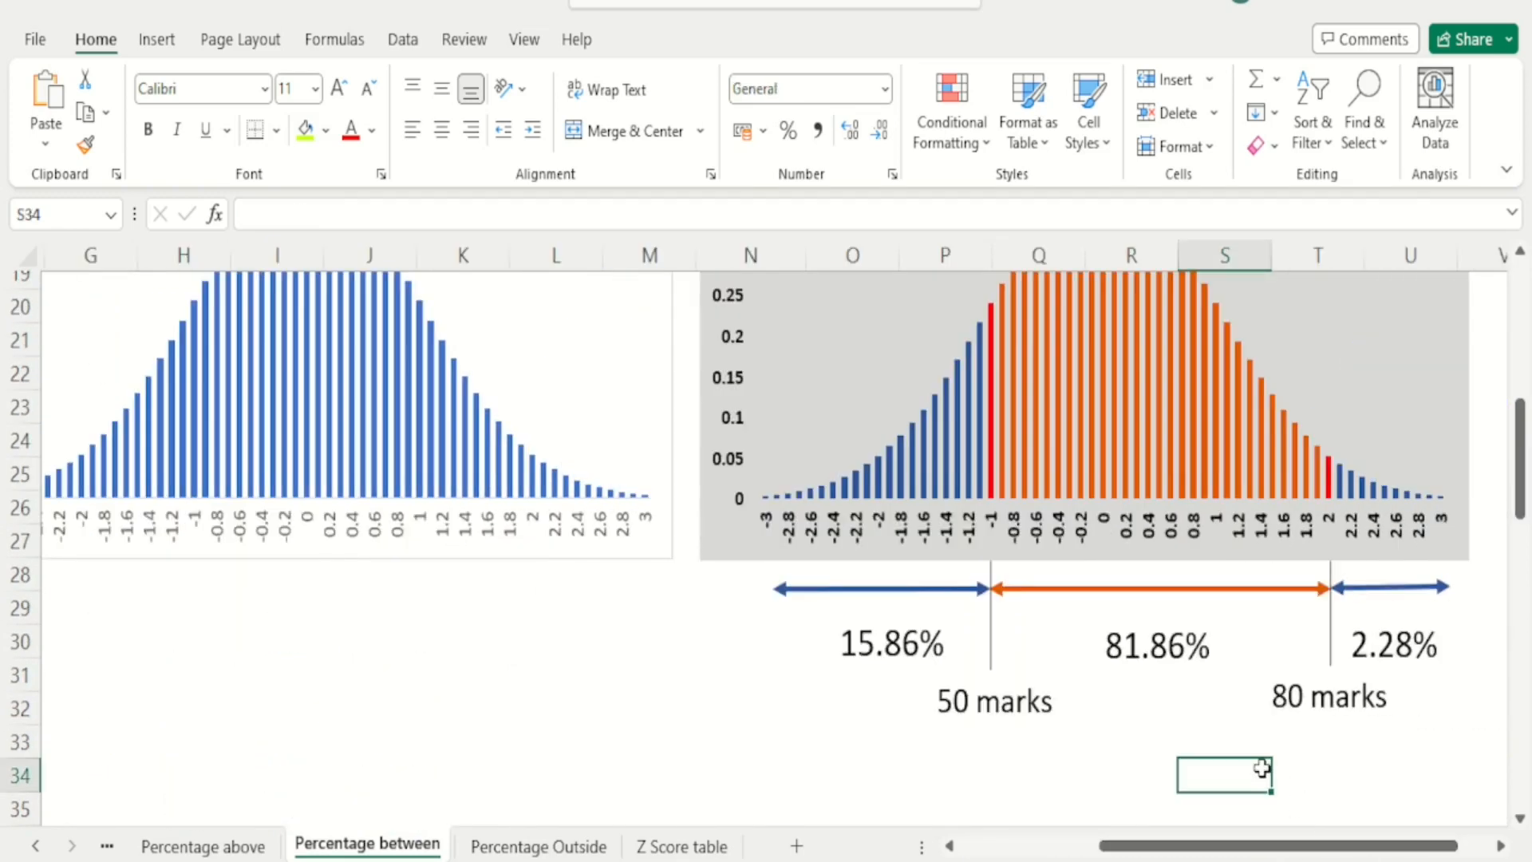
key(ctrl+v)
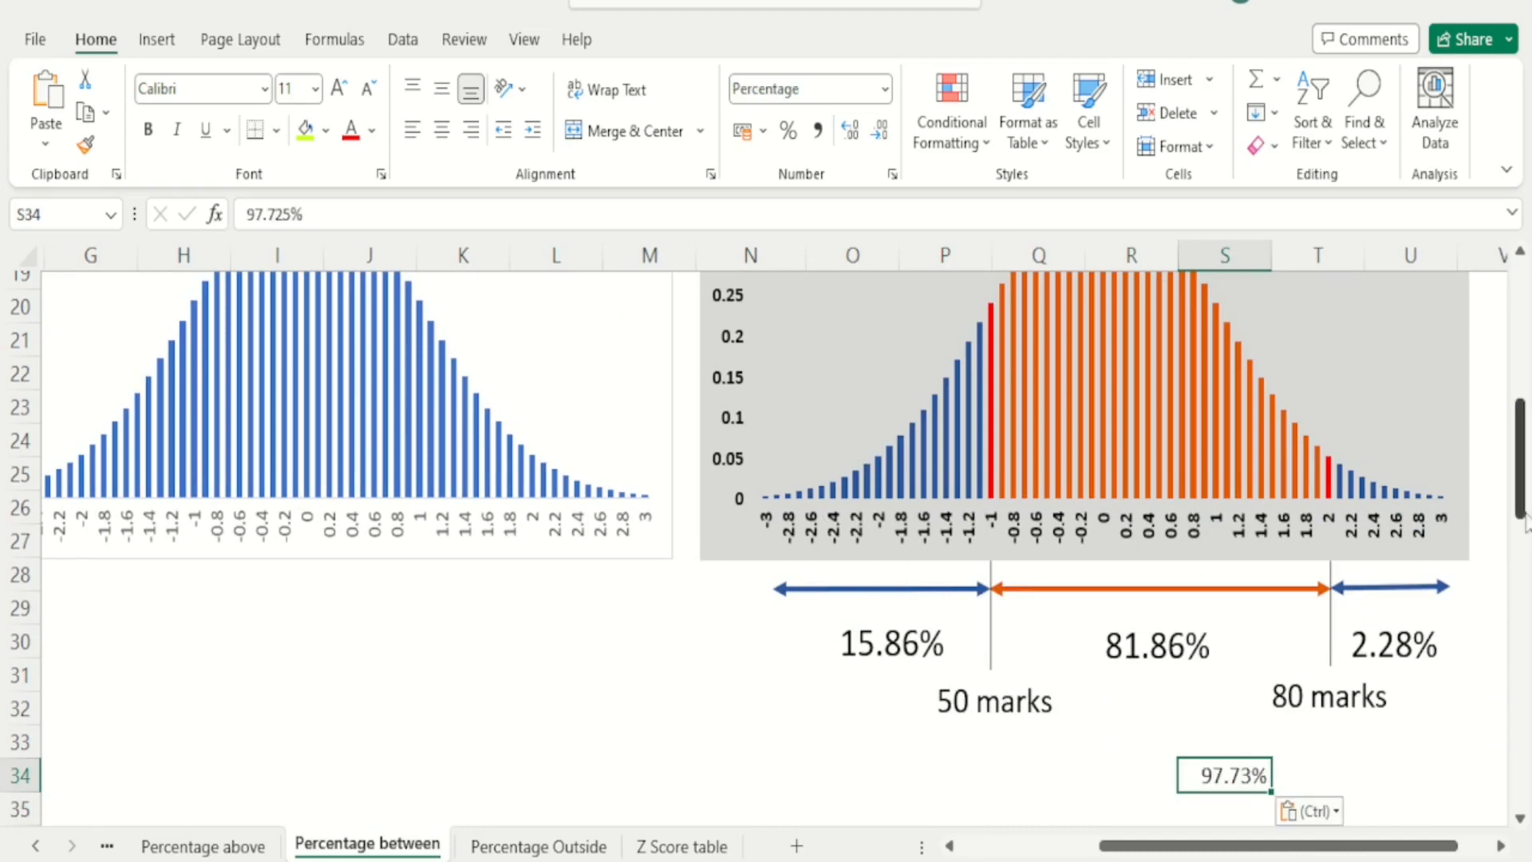
Step: Copy the cumulative percentage for 50 marks from E34 into S35
drag(1521, 515, 1521, 525)
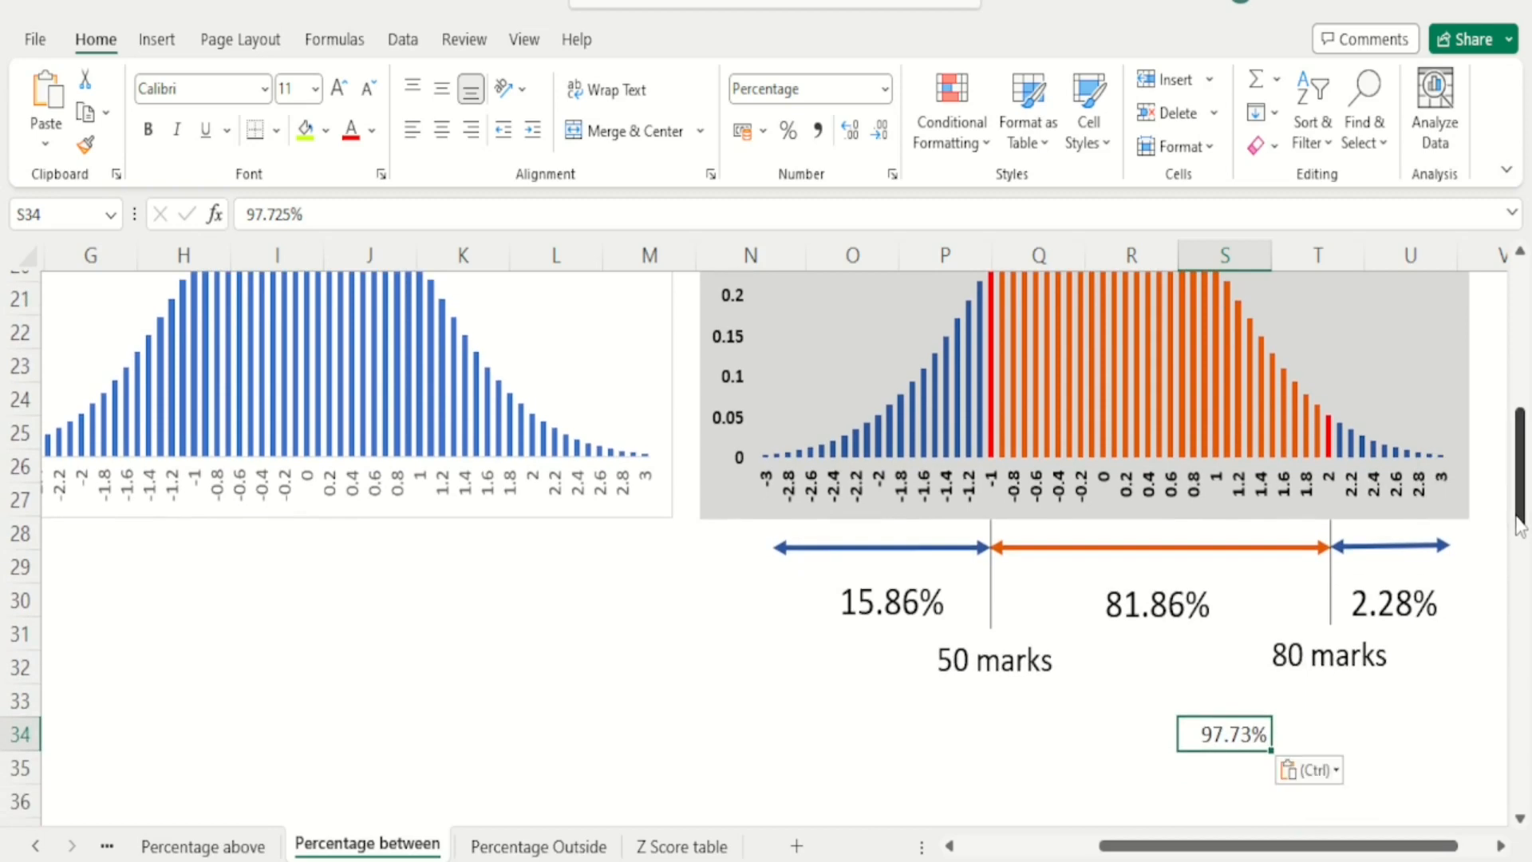
drag(1253, 846, 1086, 852)
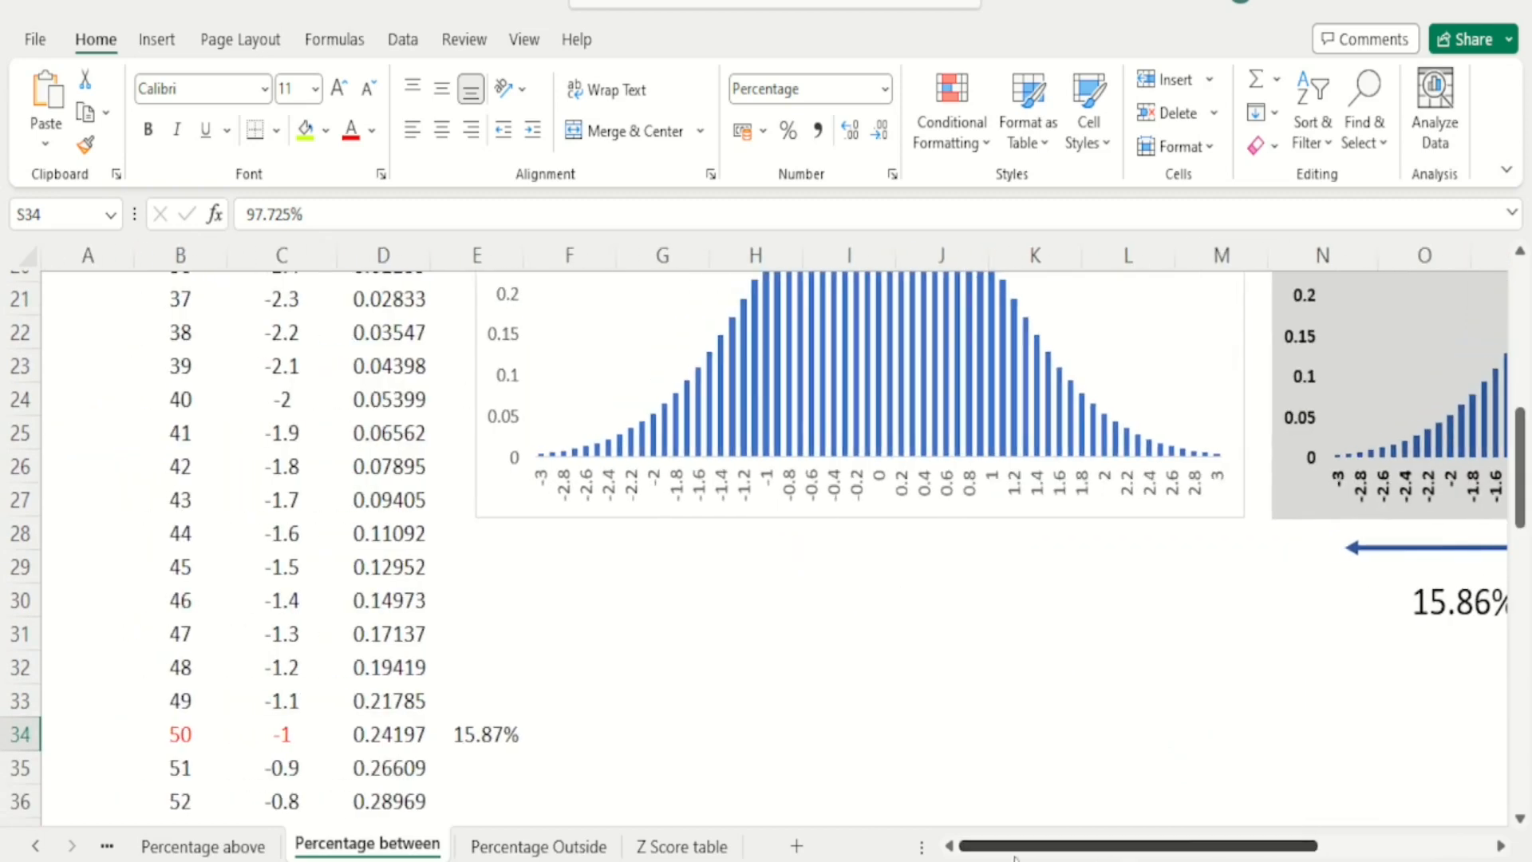
click(503, 733)
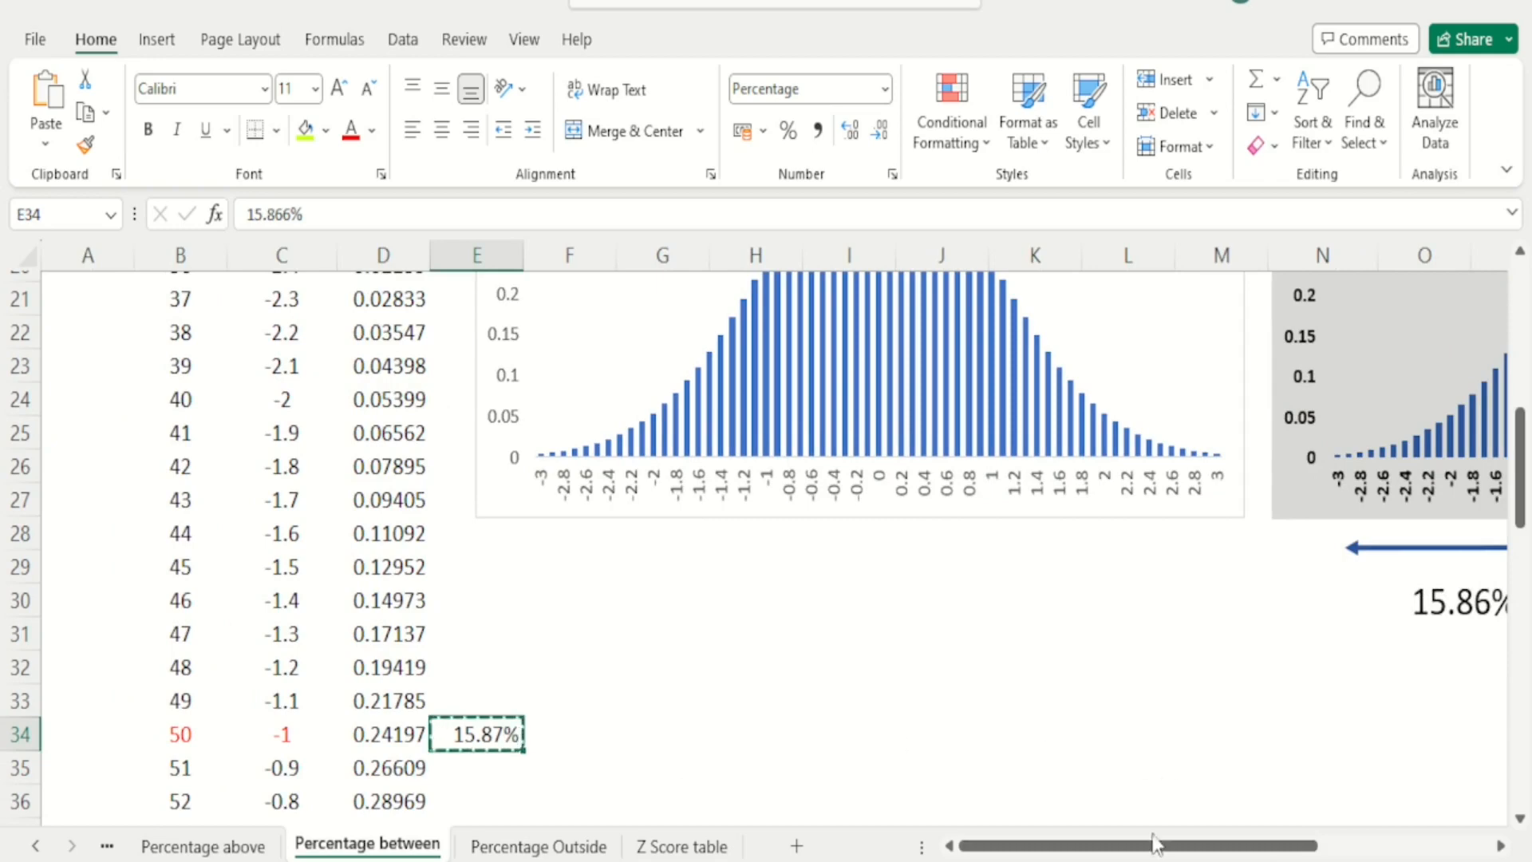
drag(1157, 845, 1317, 846)
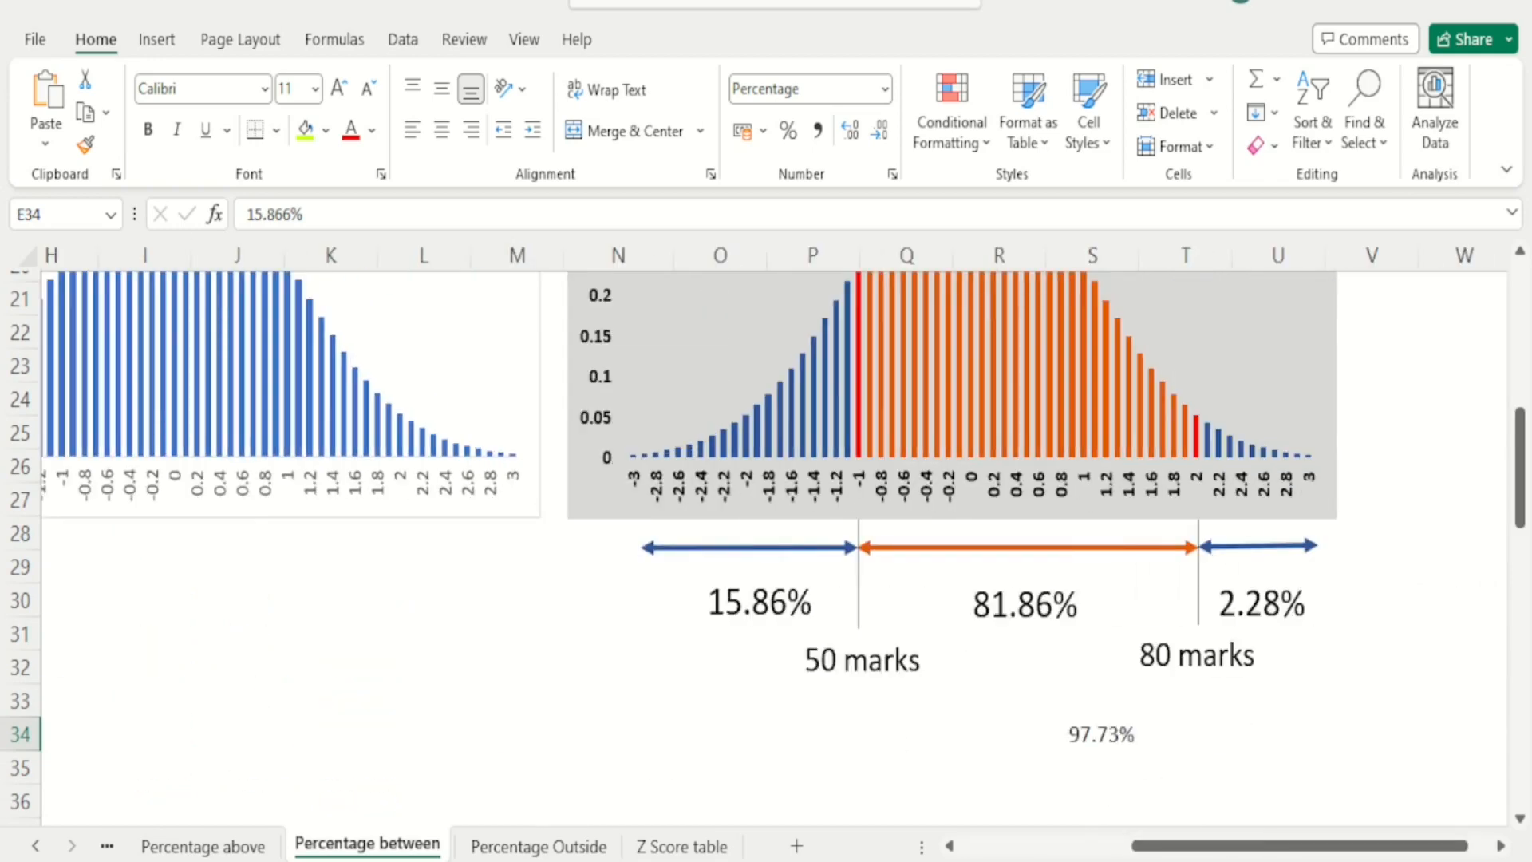
click(1109, 758)
key(ctrl+v)
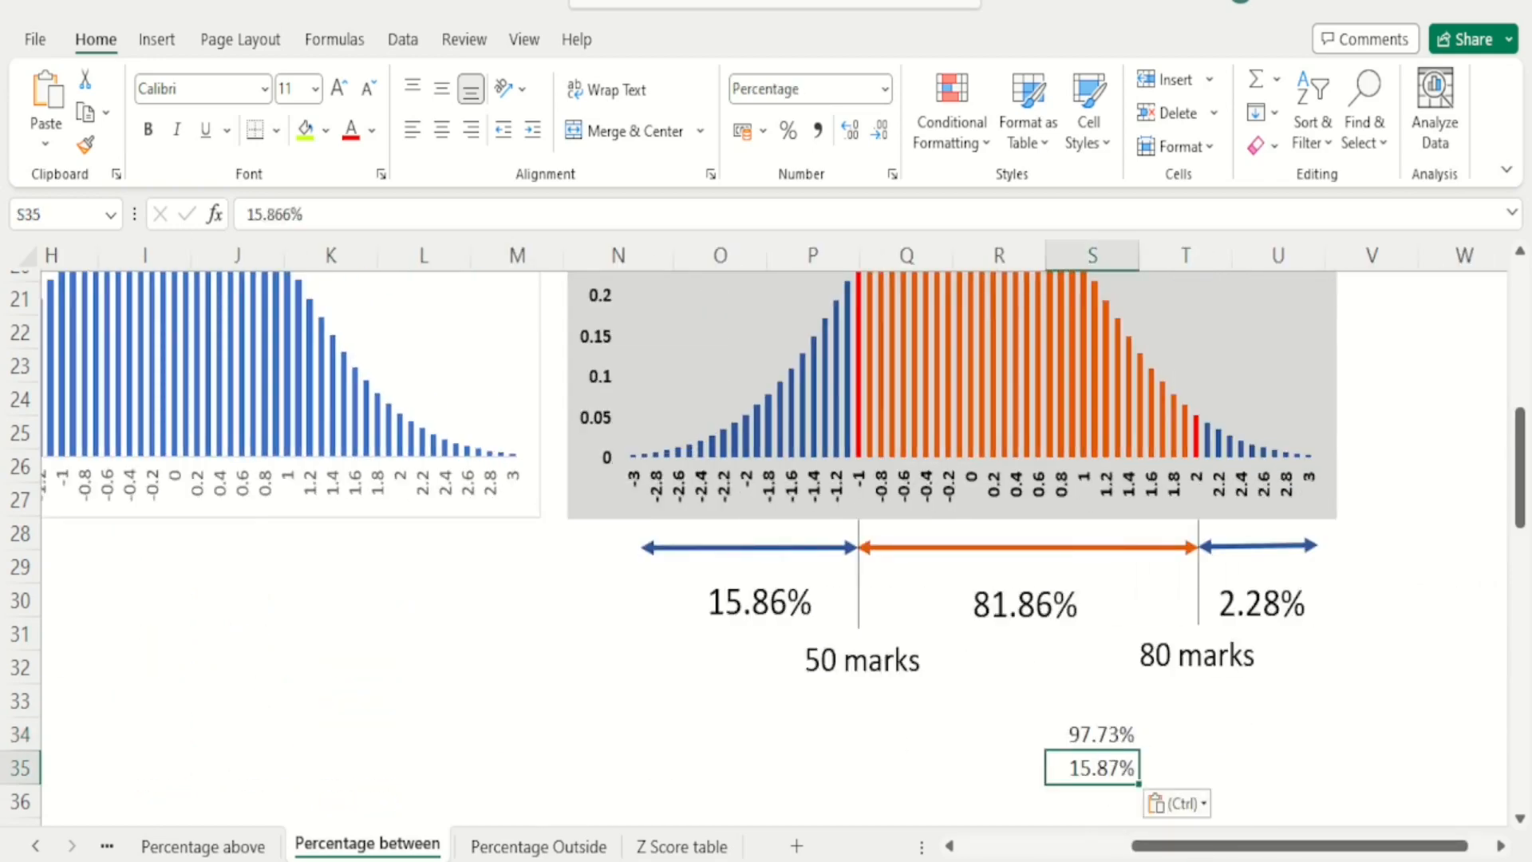
Step: Calculate the percentage of students between 50 and 80 marks in S36 with the formula =S34-S35
click(1093, 801)
text(=)
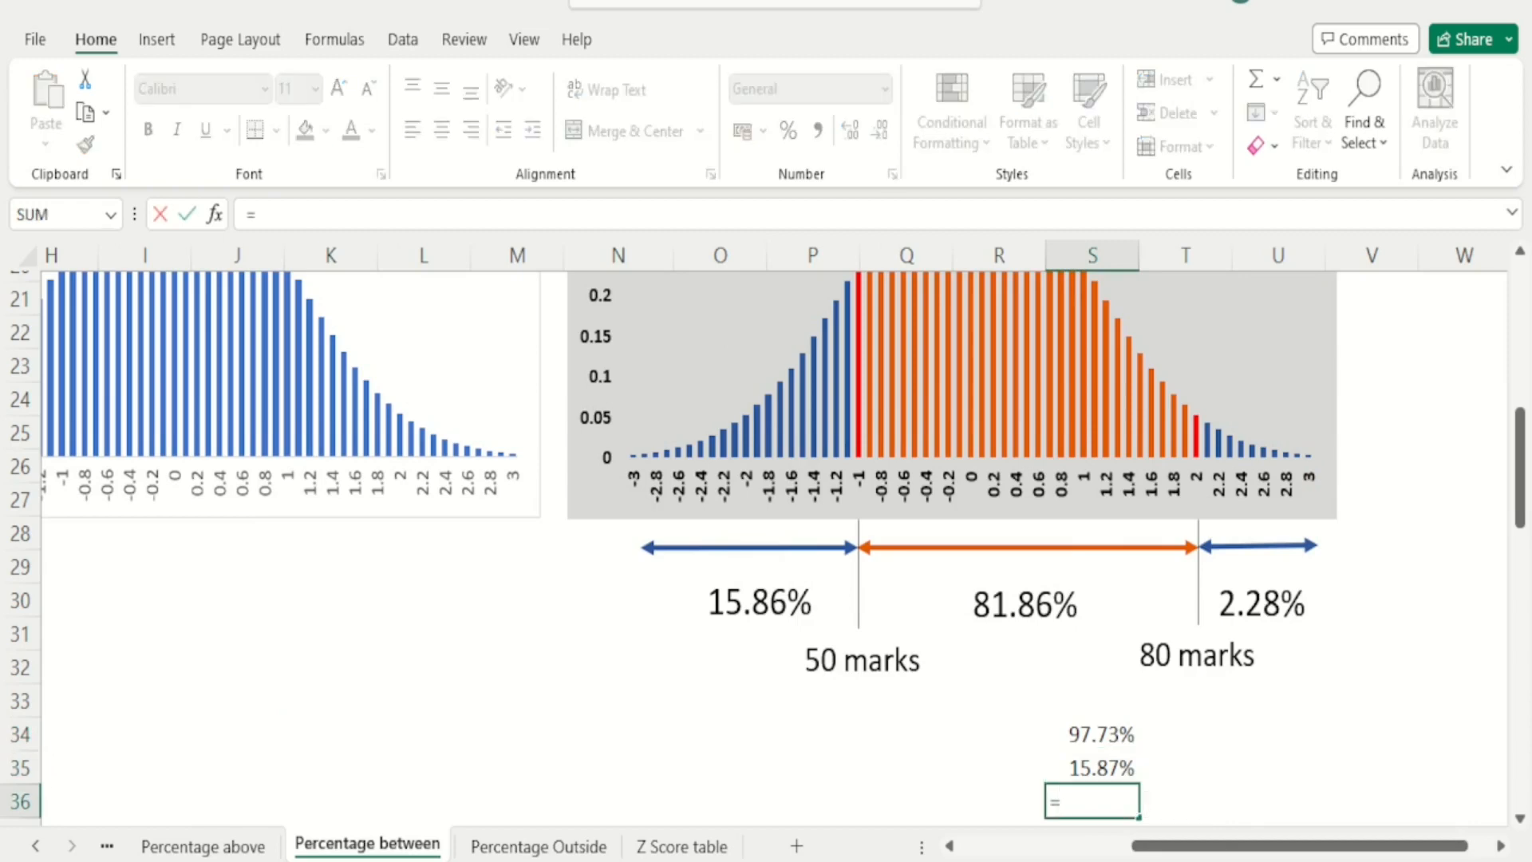
click(1093, 734)
text(-)
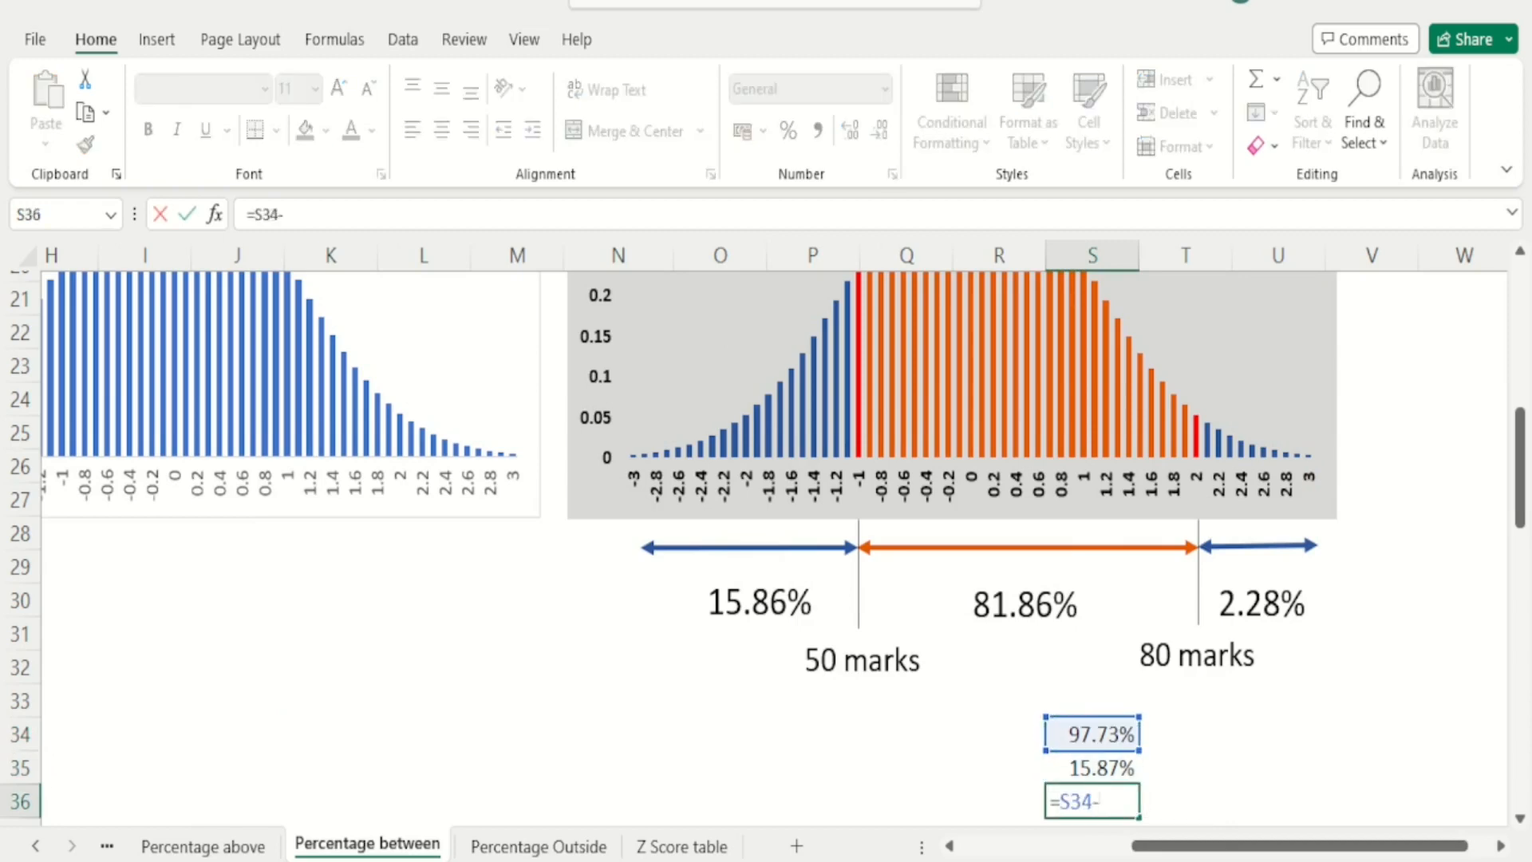
click(1094, 767)
key(Return)
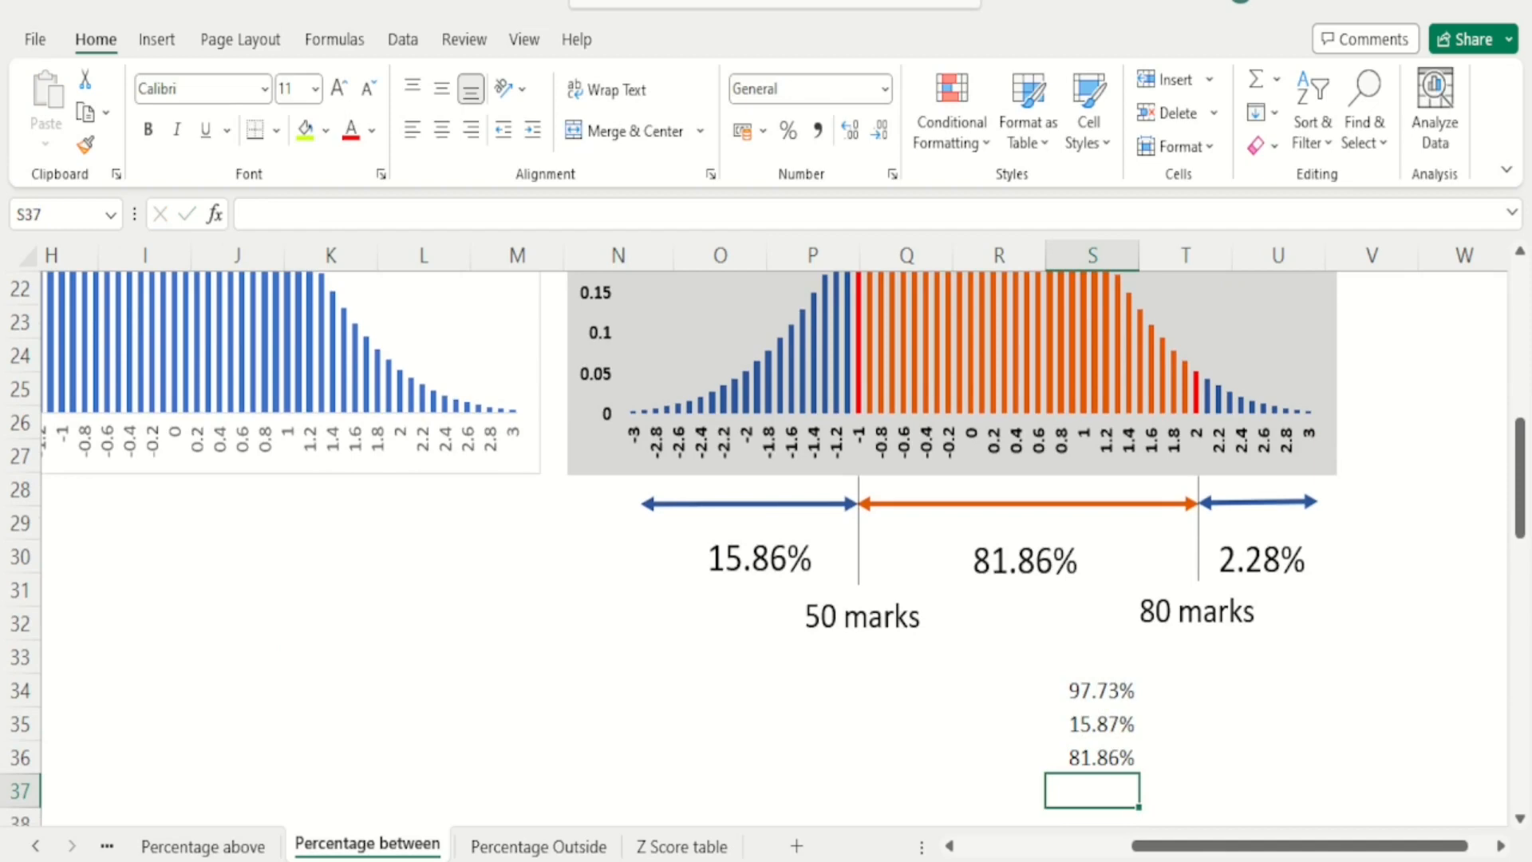
click(1094, 758)
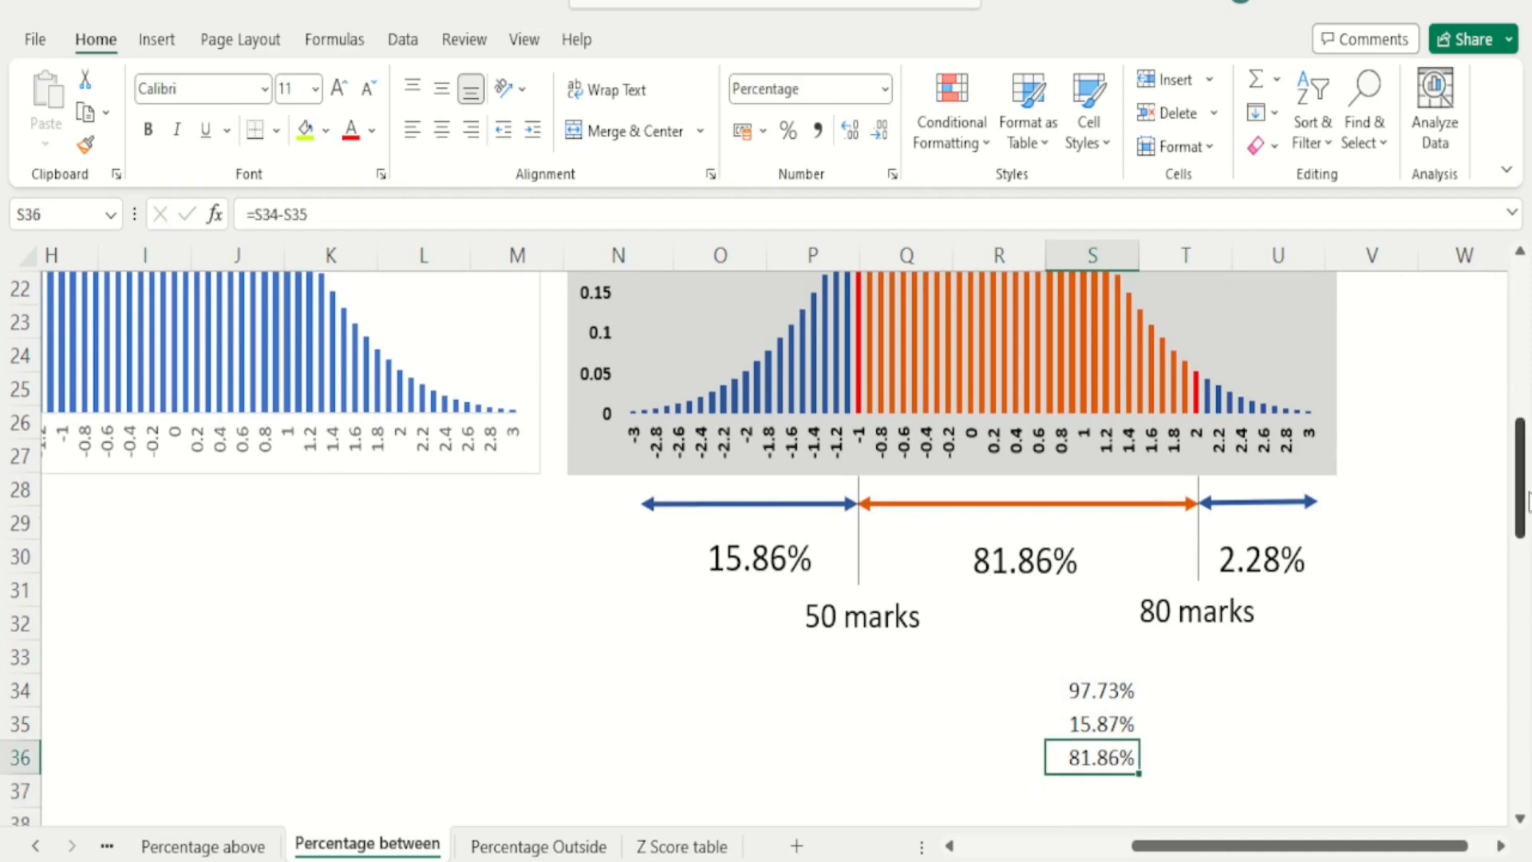
drag(1522, 503, 1522, 459)
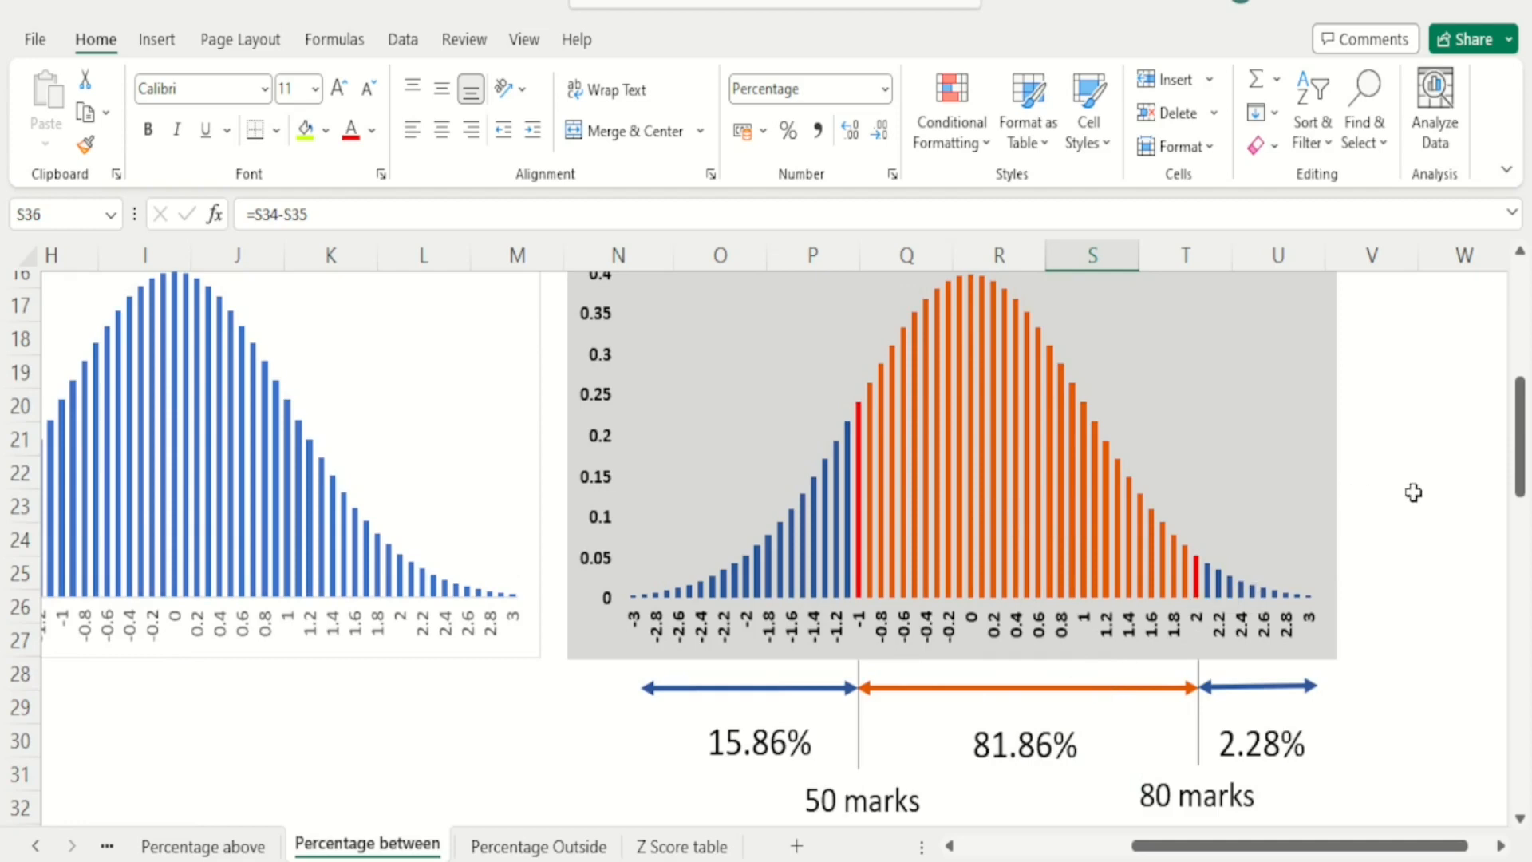
drag(1524, 483, 1522, 455)
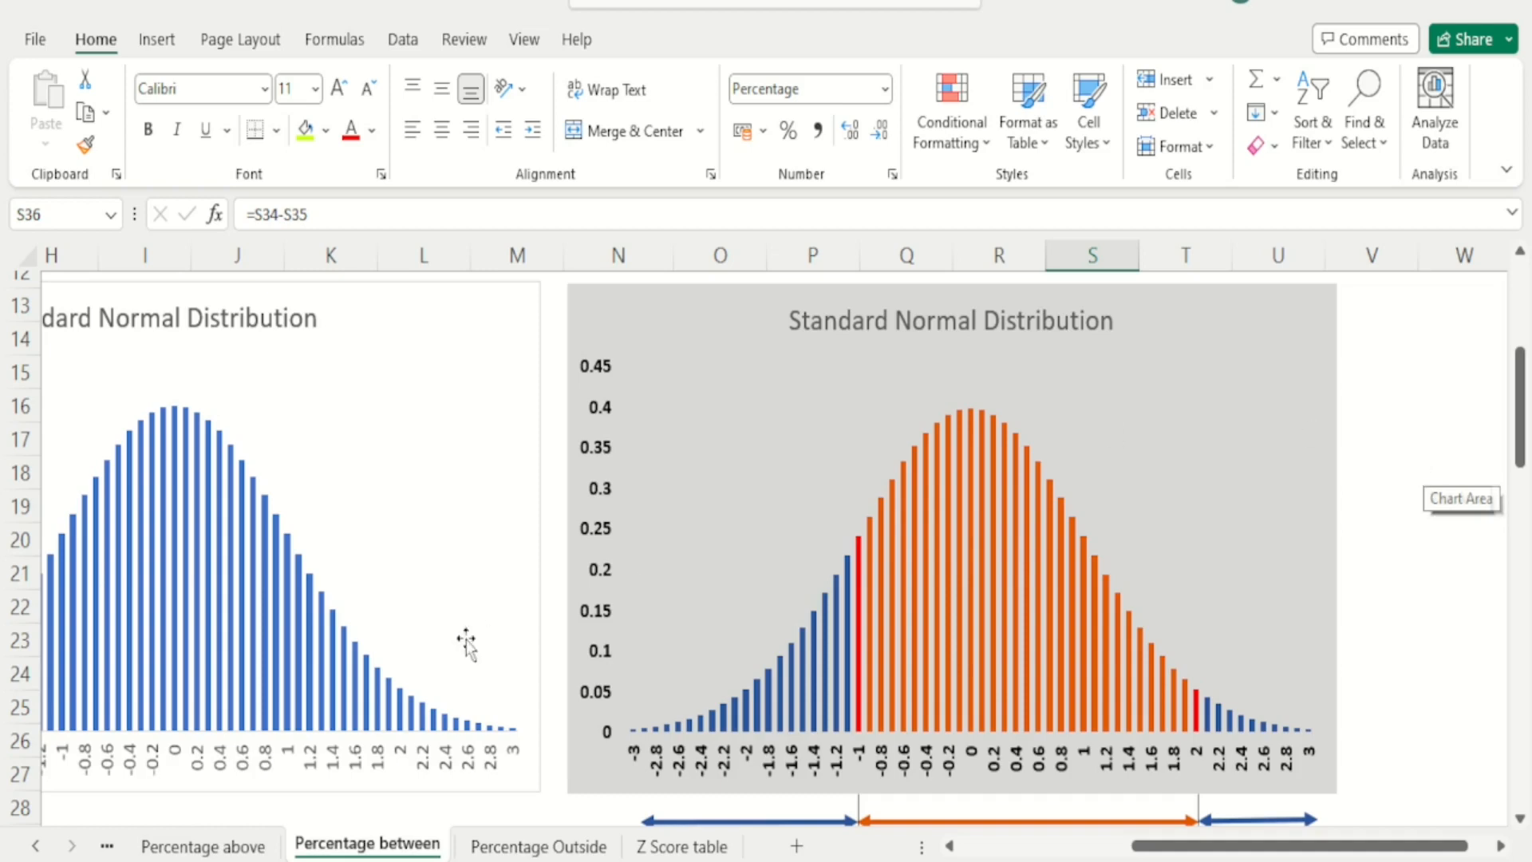
Step: Open the Percentage Outside sheet and read the question about marks above 80 or lower than 45
click(496, 848)
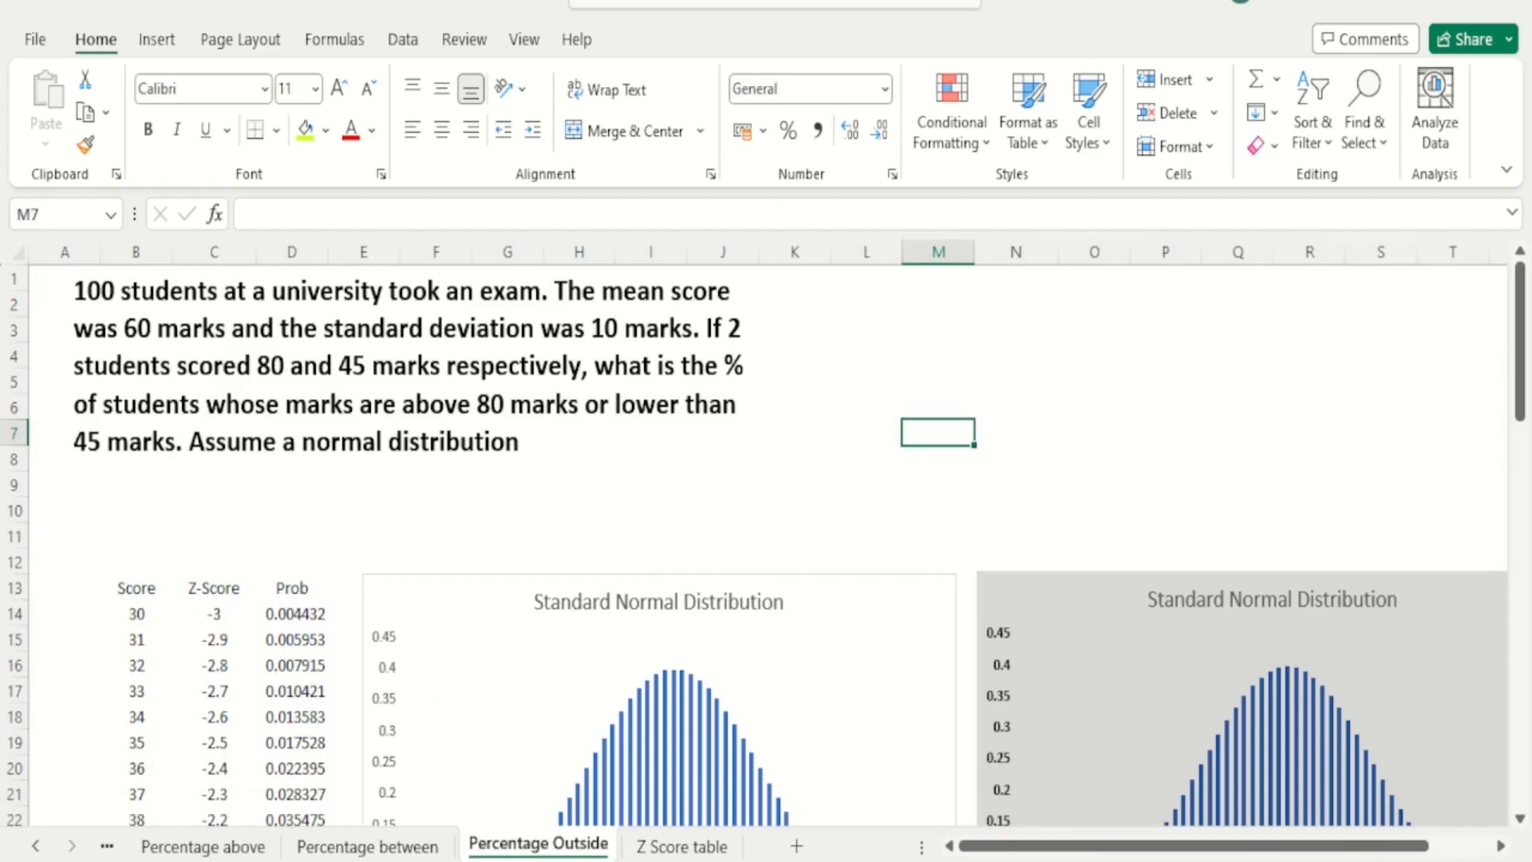
scroll(830, 539, up, 1)
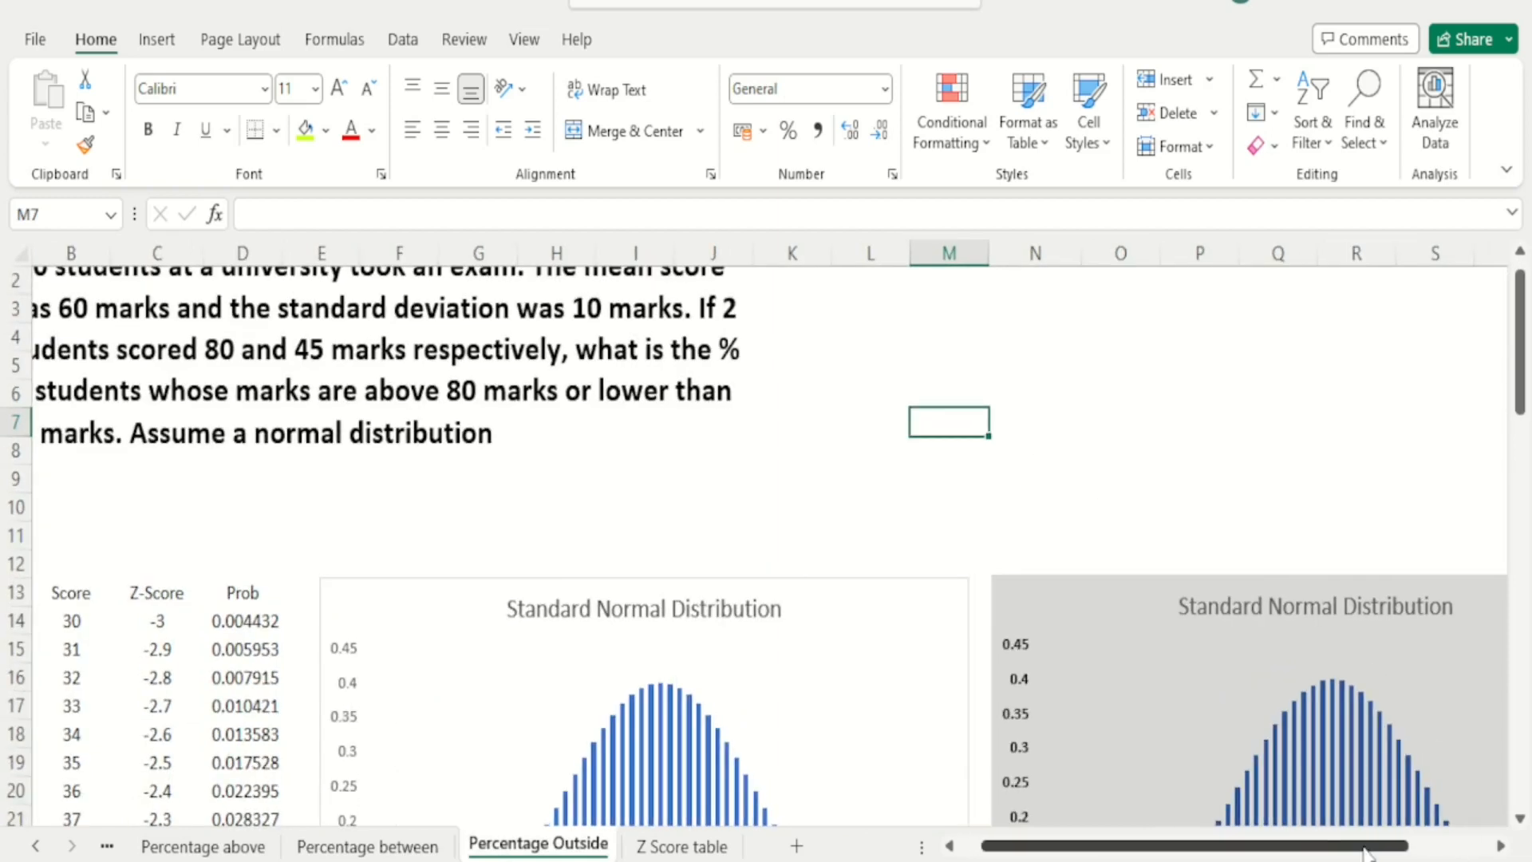
drag(1345, 846, 1330, 853)
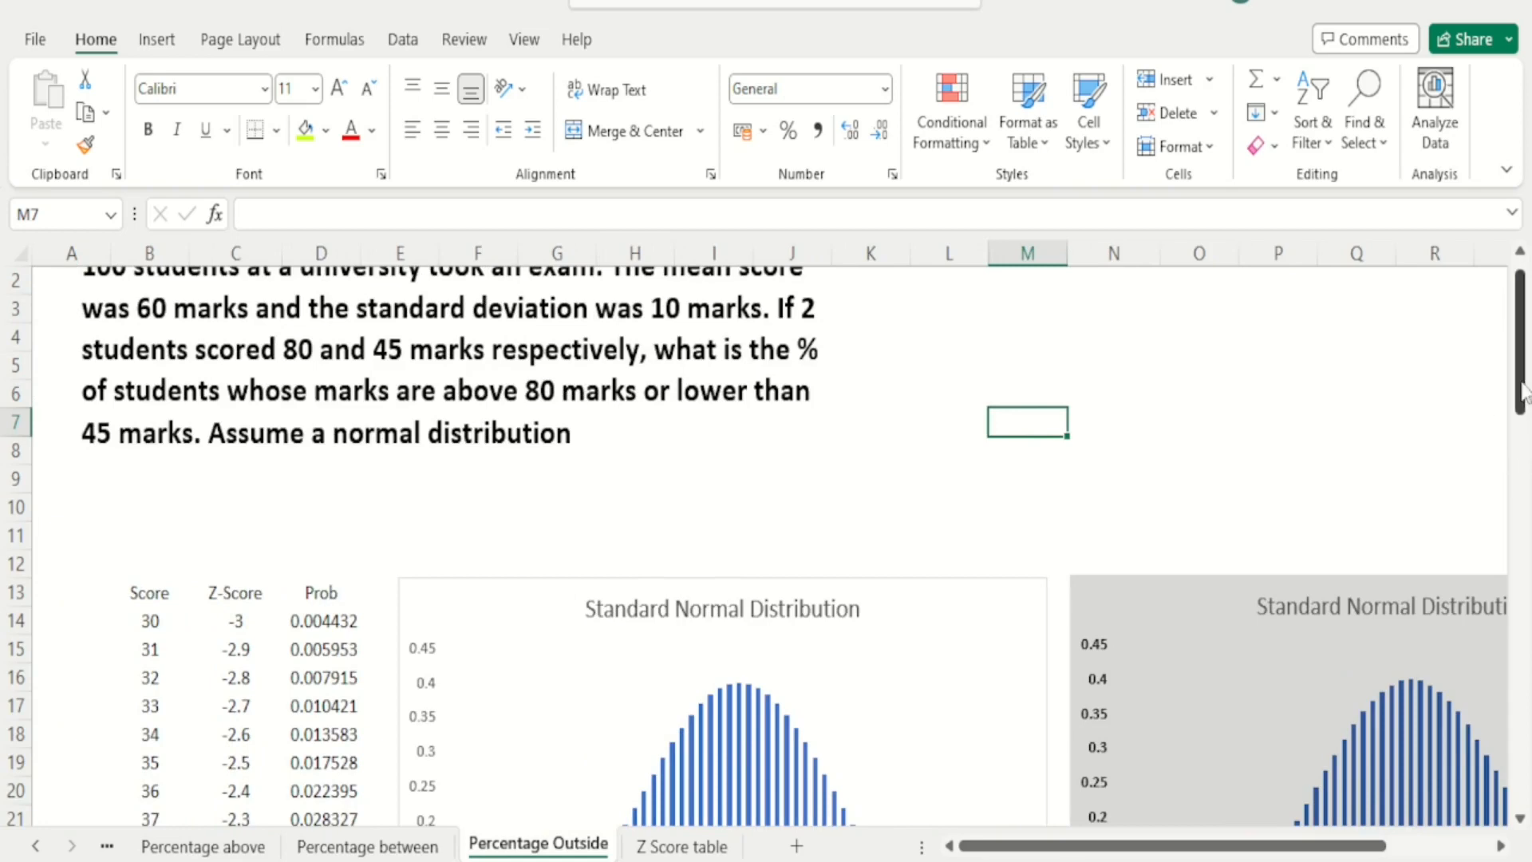
drag(1524, 395, 1524, 363)
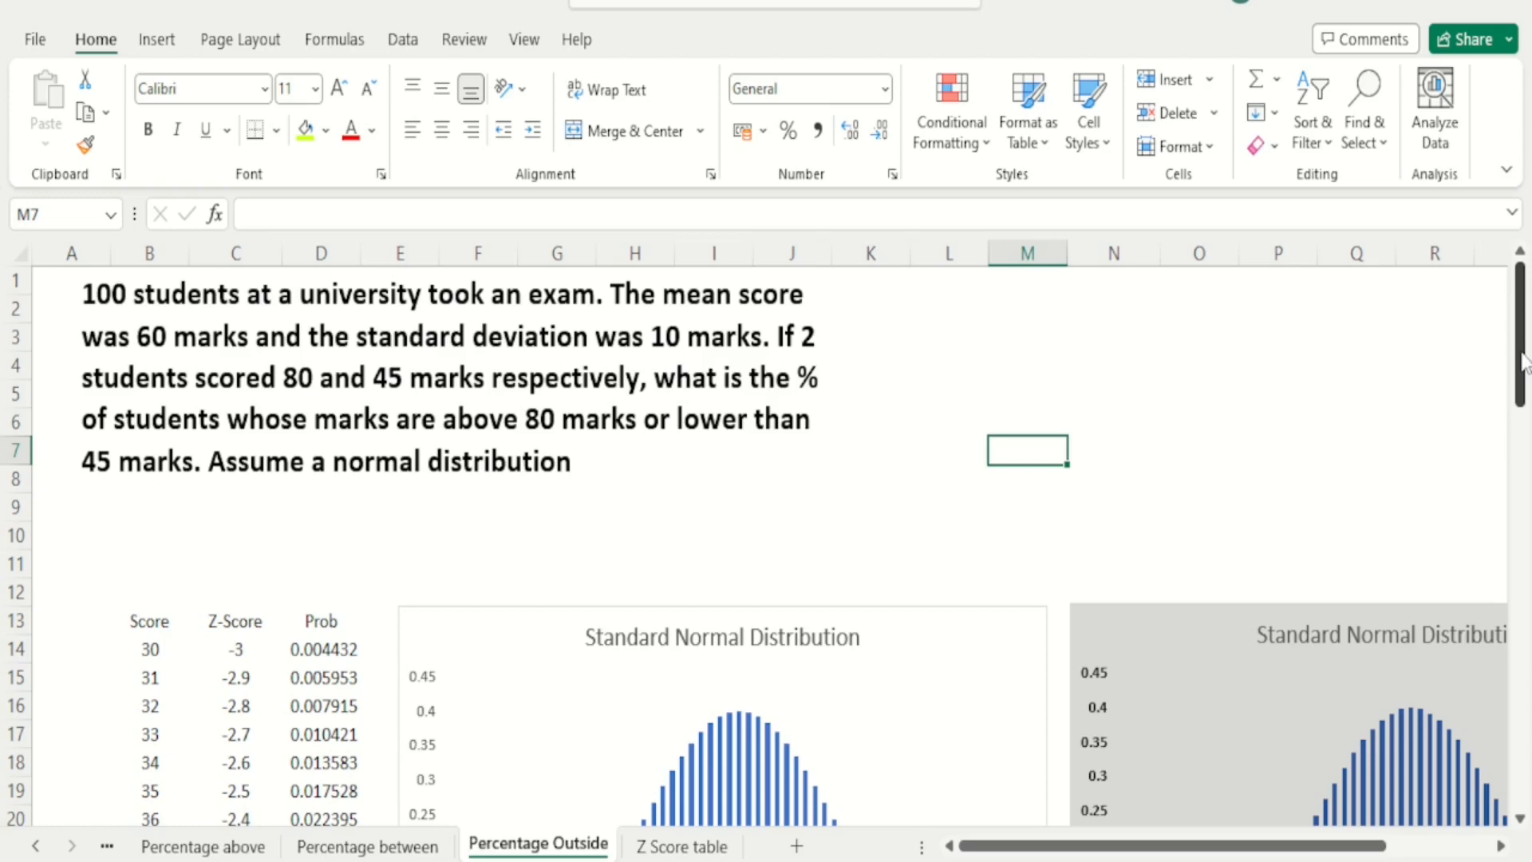
Step: Locate the z-score for 45 marks and fill the z = -1.5 bar of the white Standard Normal Distribution chart with red
drag(1522, 361, 1524, 451)
mouse_move(1186, 846)
mouse_down()
mouse_move(1268, 853)
mouse_move(1184, 848)
mouse_up()
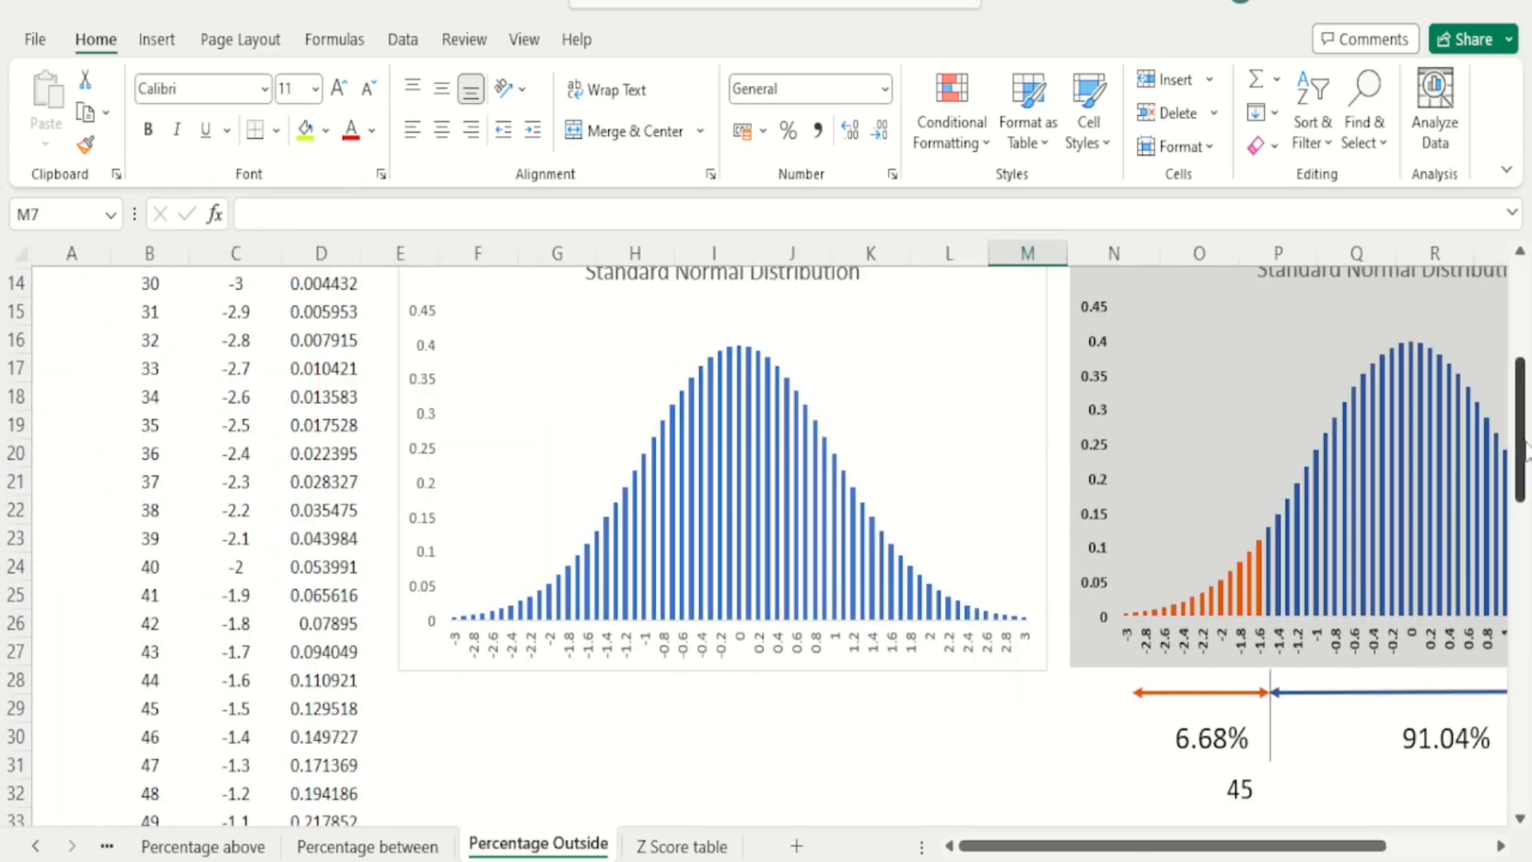
drag(1524, 443, 1525, 496)
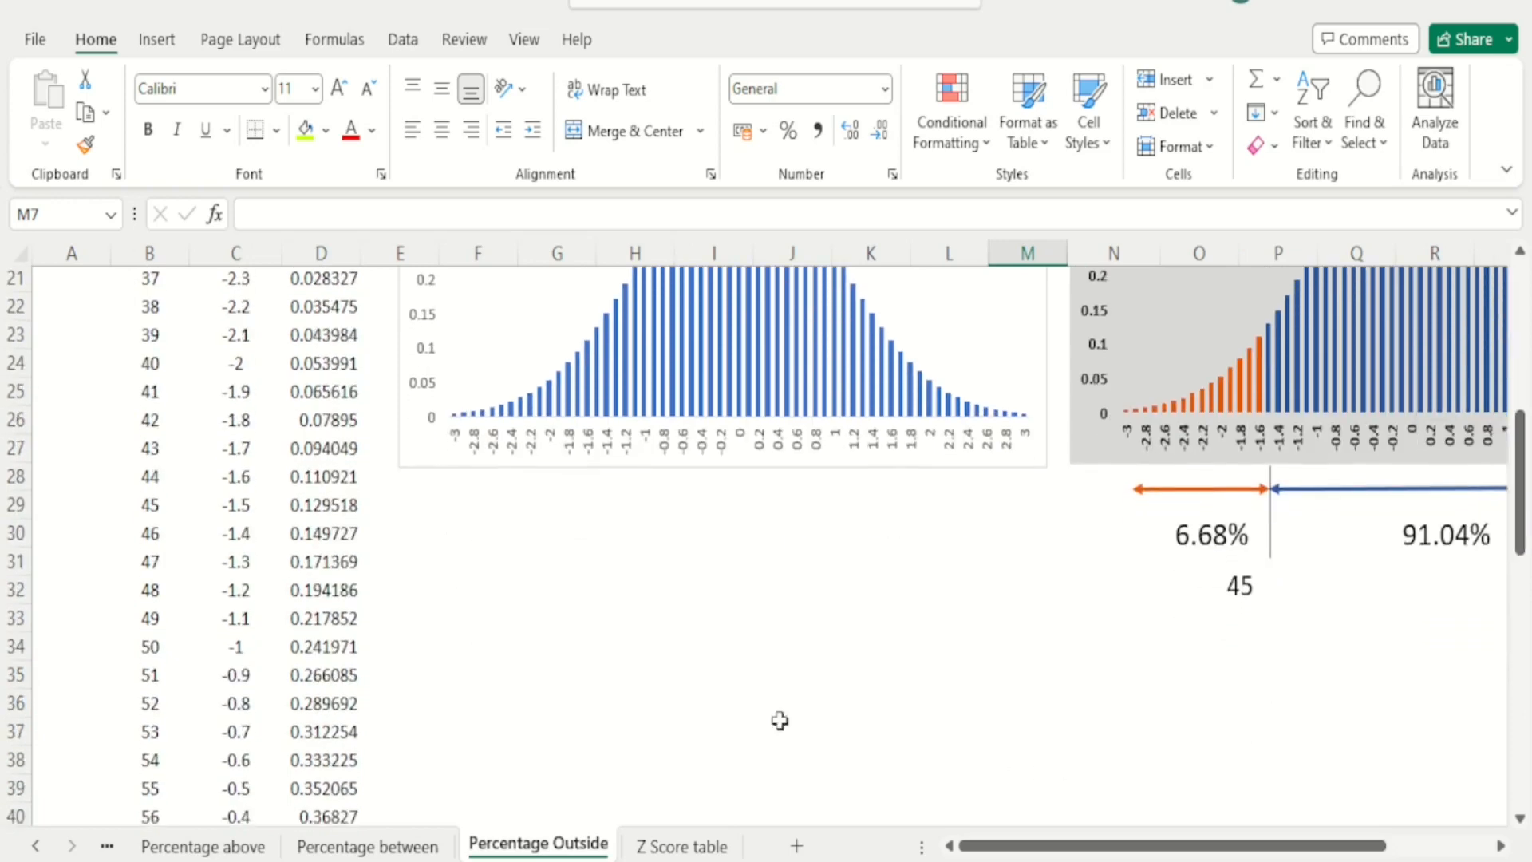
click(231, 506)
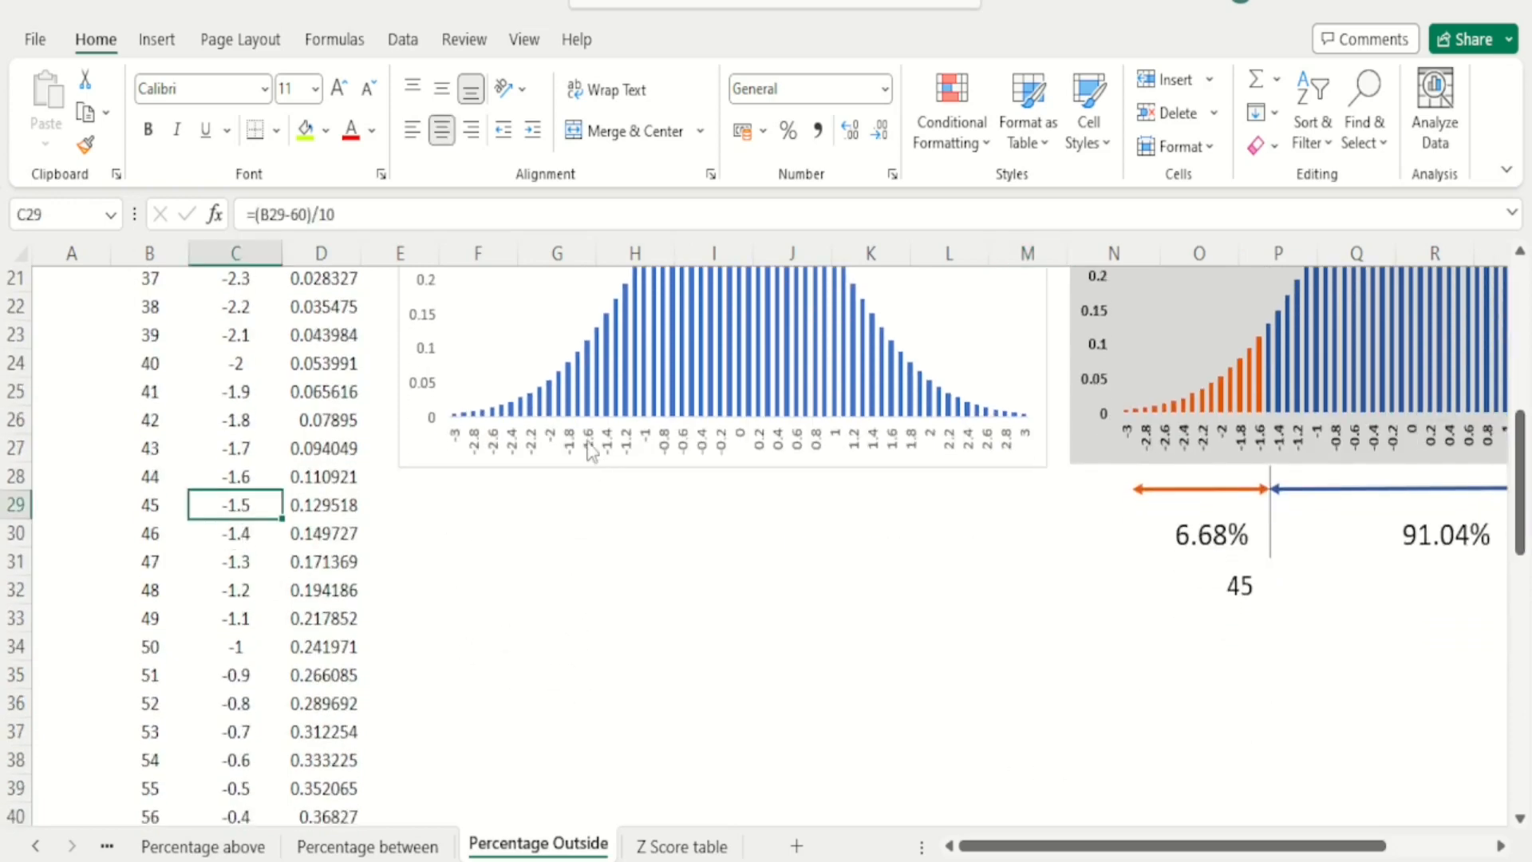
click(600, 418)
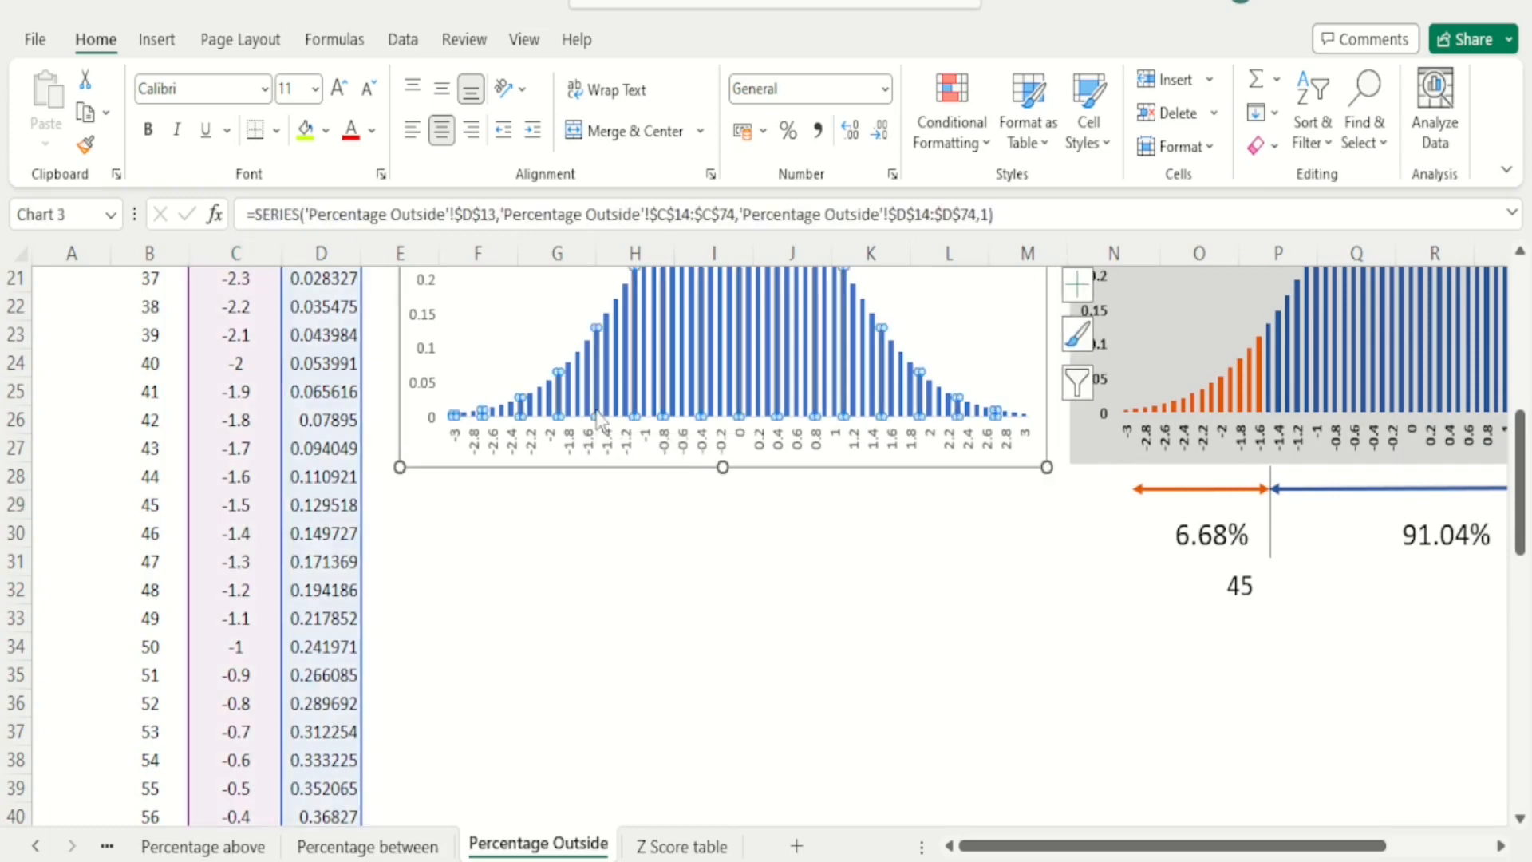
click(599, 417)
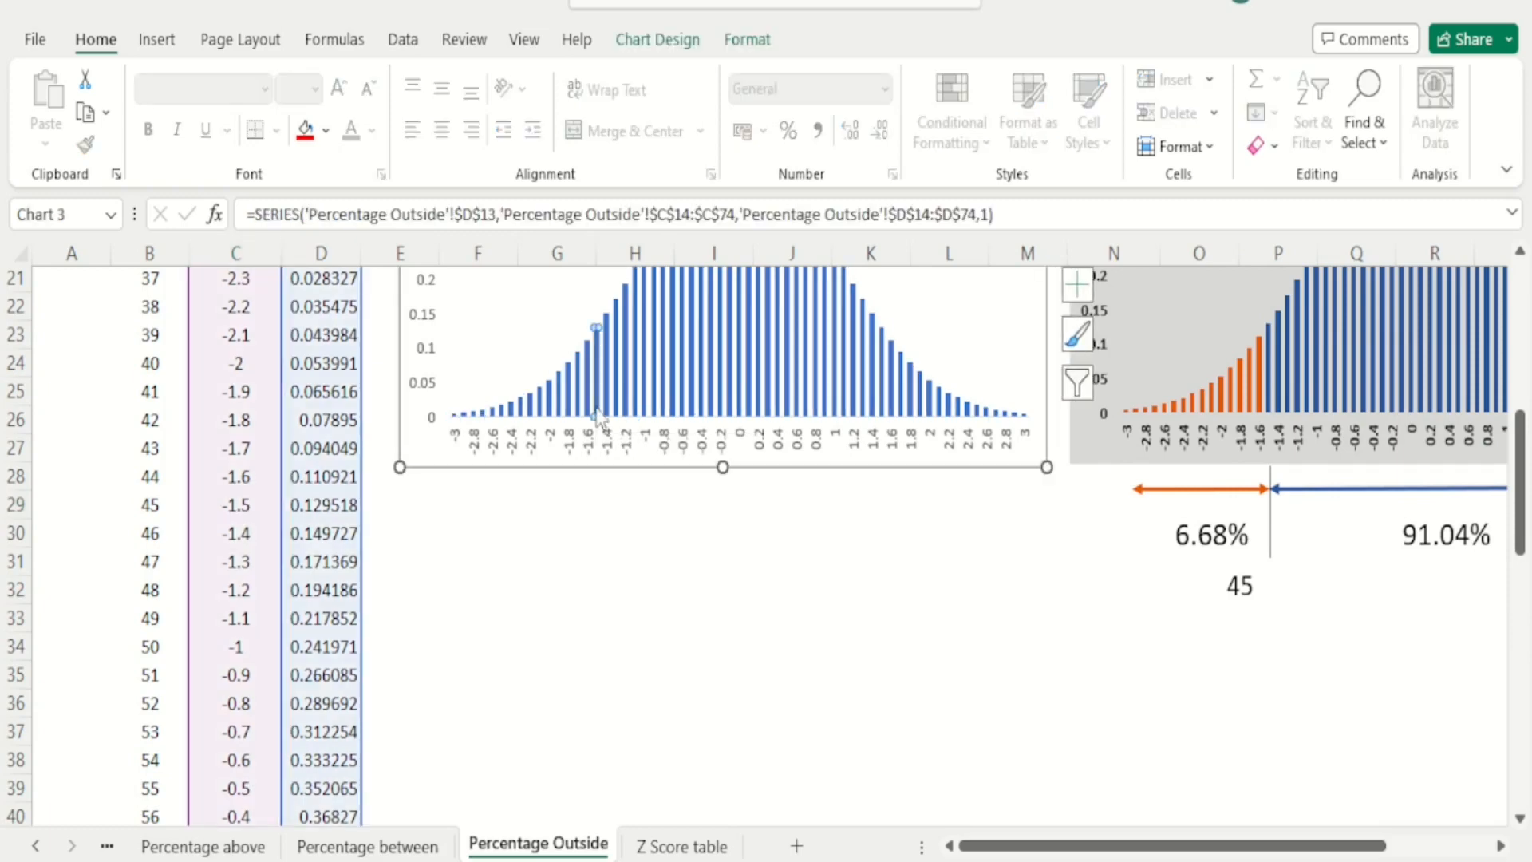
click(303, 133)
click(573, 559)
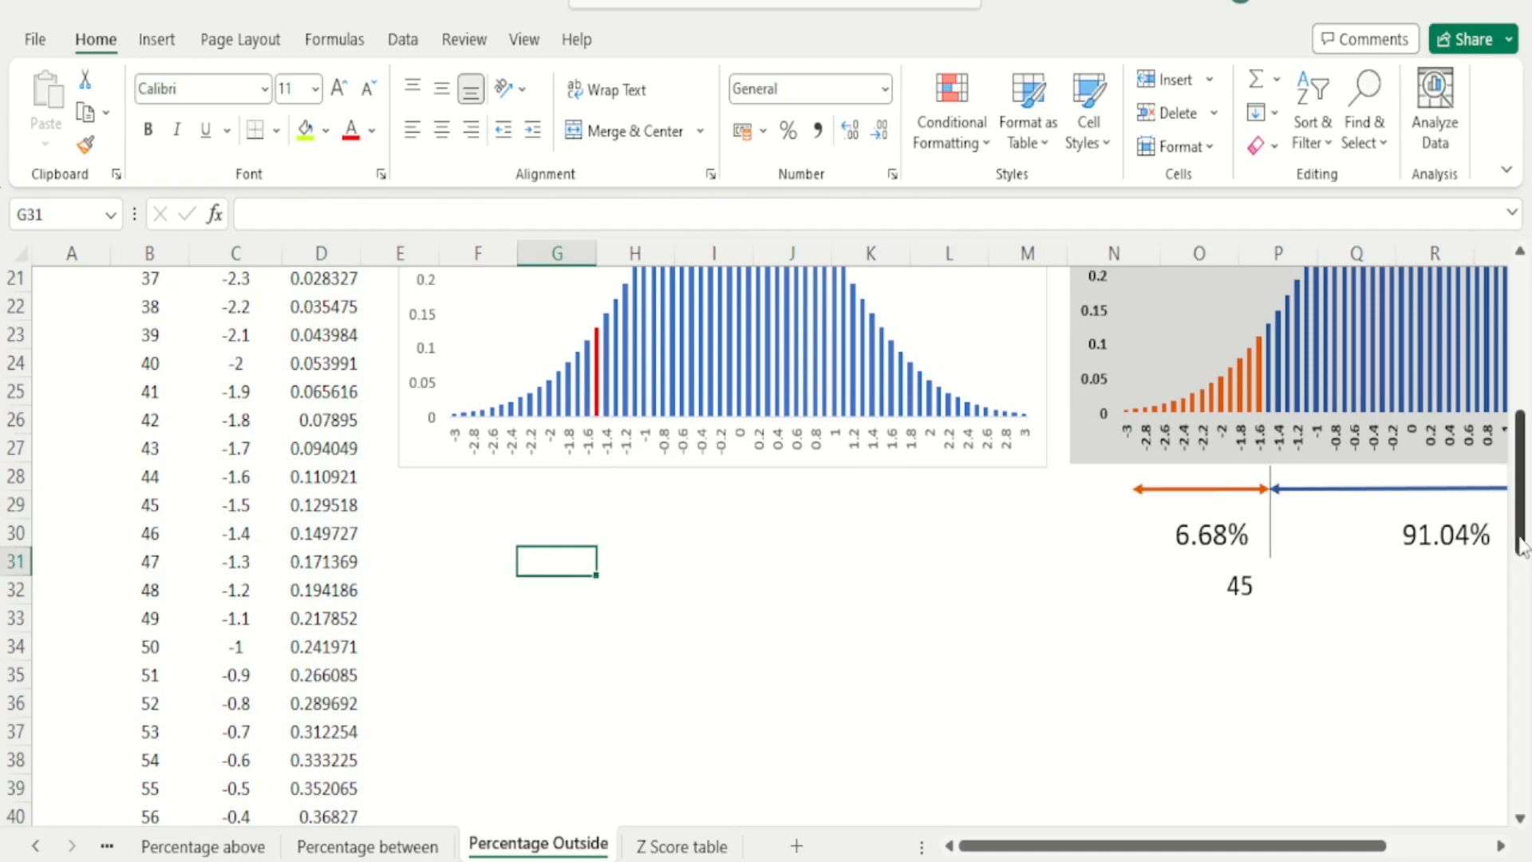
Step: Locate the z-score for 80 marks and fill the z = 2 bar of the white Standard Normal Distribution chart with red
drag(1521, 548, 1514, 750)
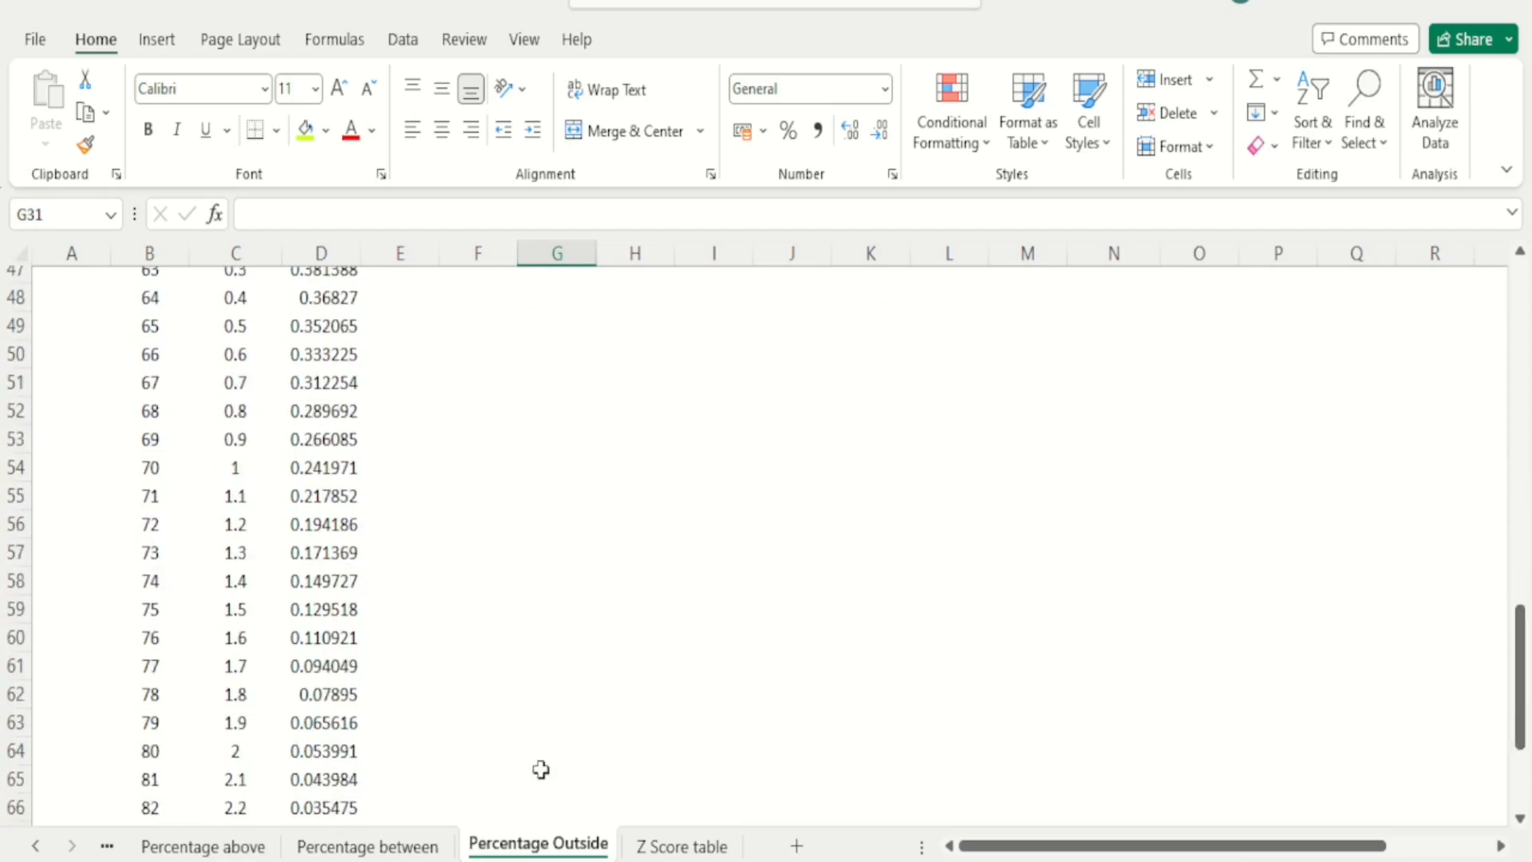
click(244, 754)
drag(1520, 638, 1519, 369)
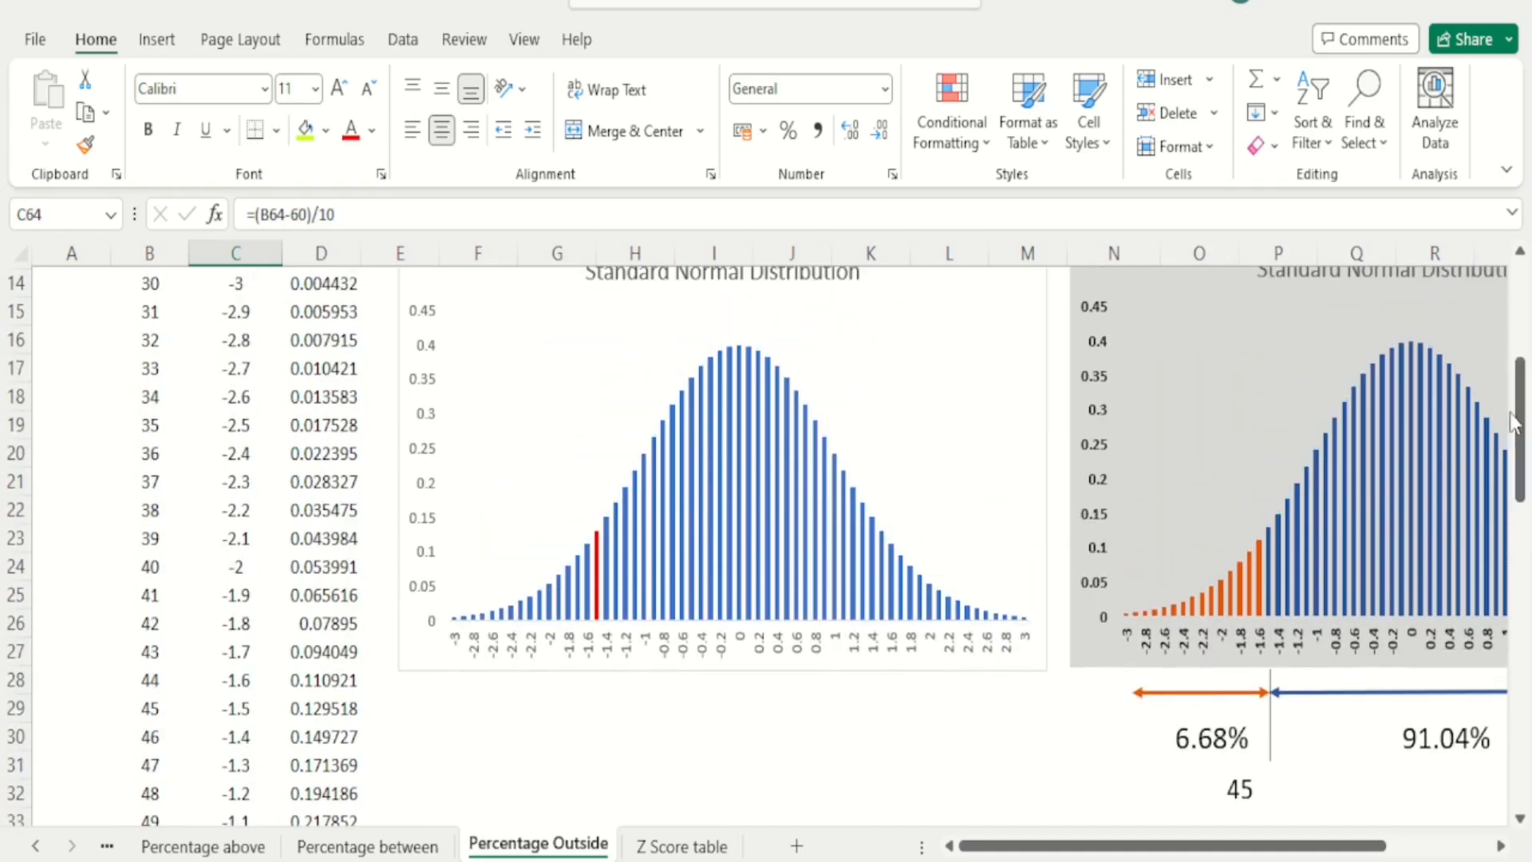
click(930, 626)
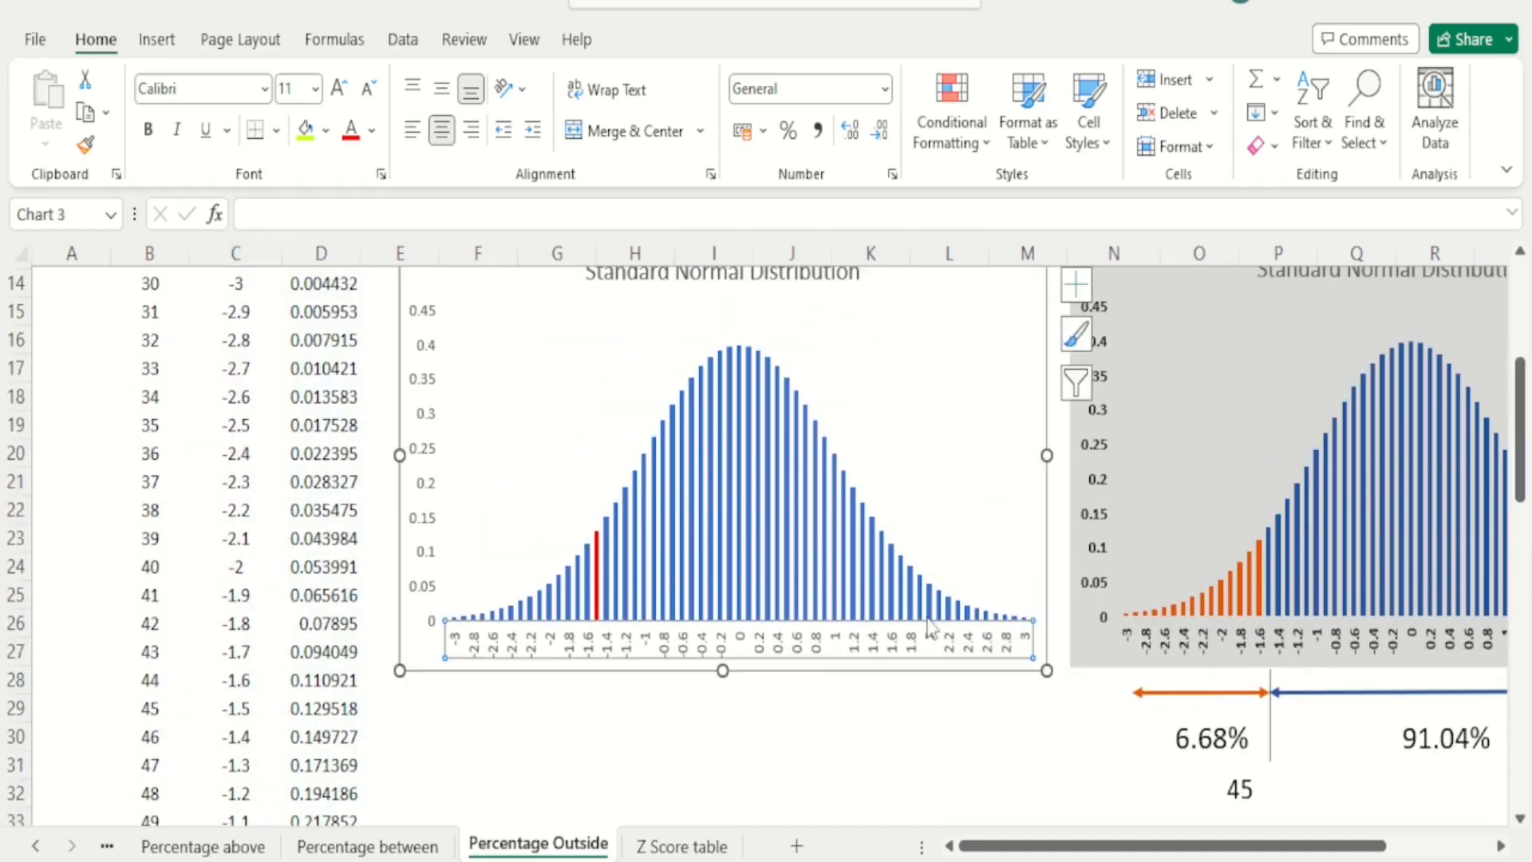
click(930, 610)
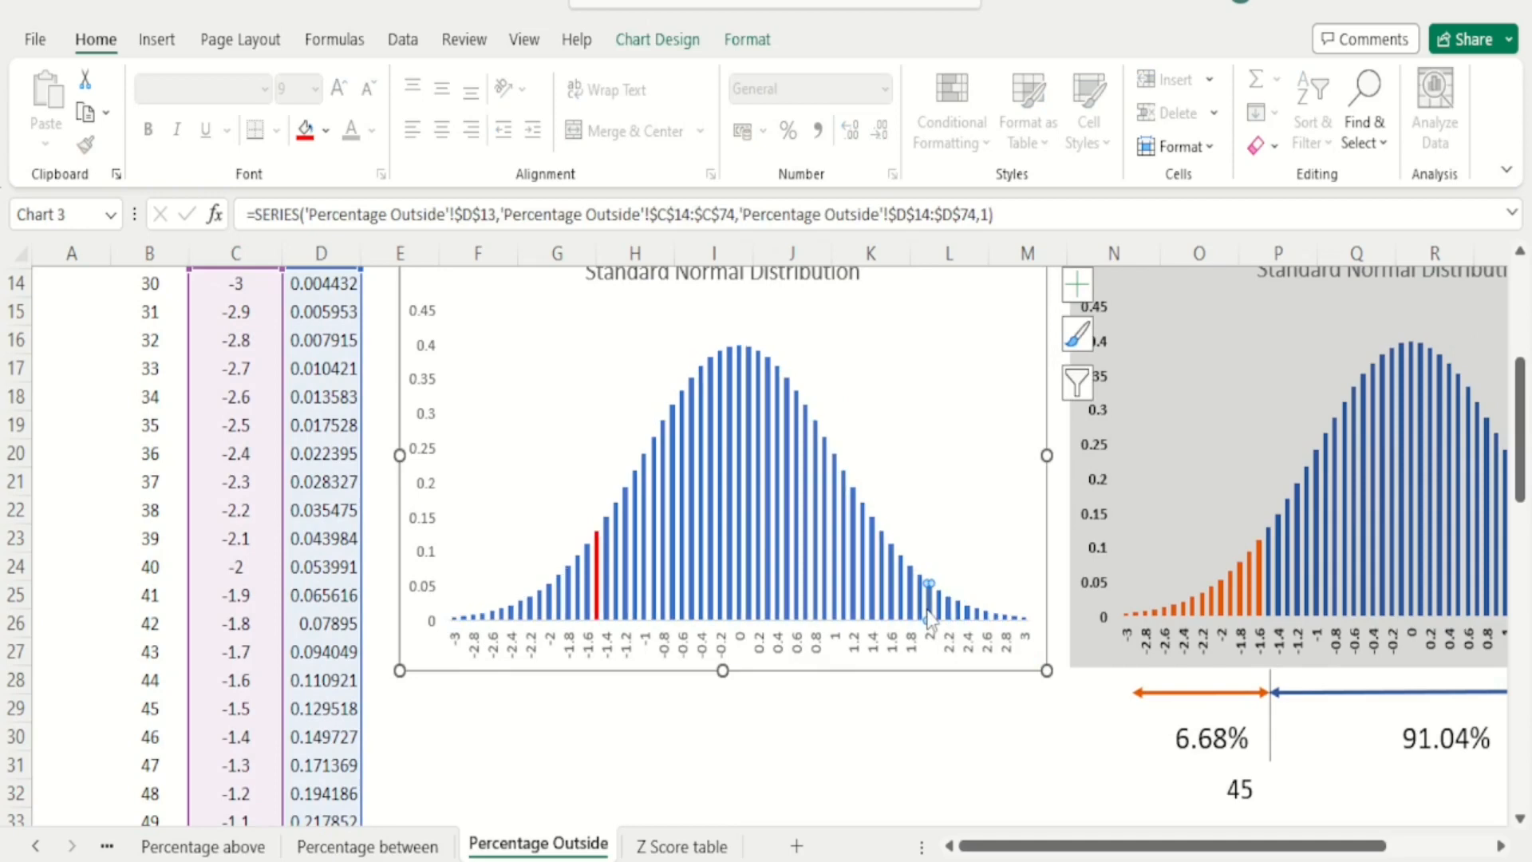
click(304, 130)
click(851, 742)
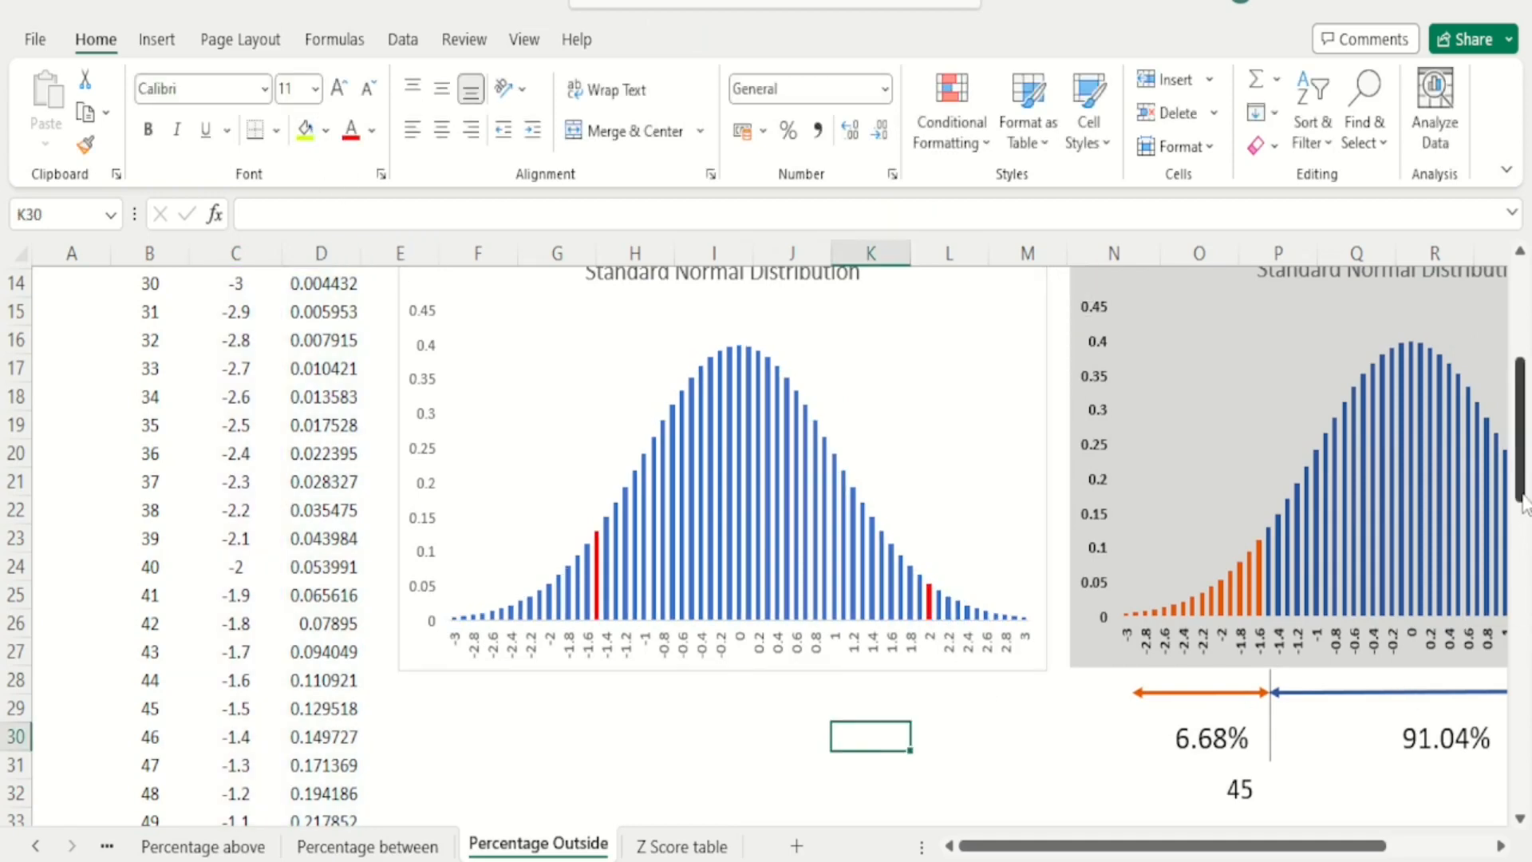
Step: Examine the areas outside the red bars in the white chart and the matching orange areas in the grey chart
drag(1524, 501, 1524, 474)
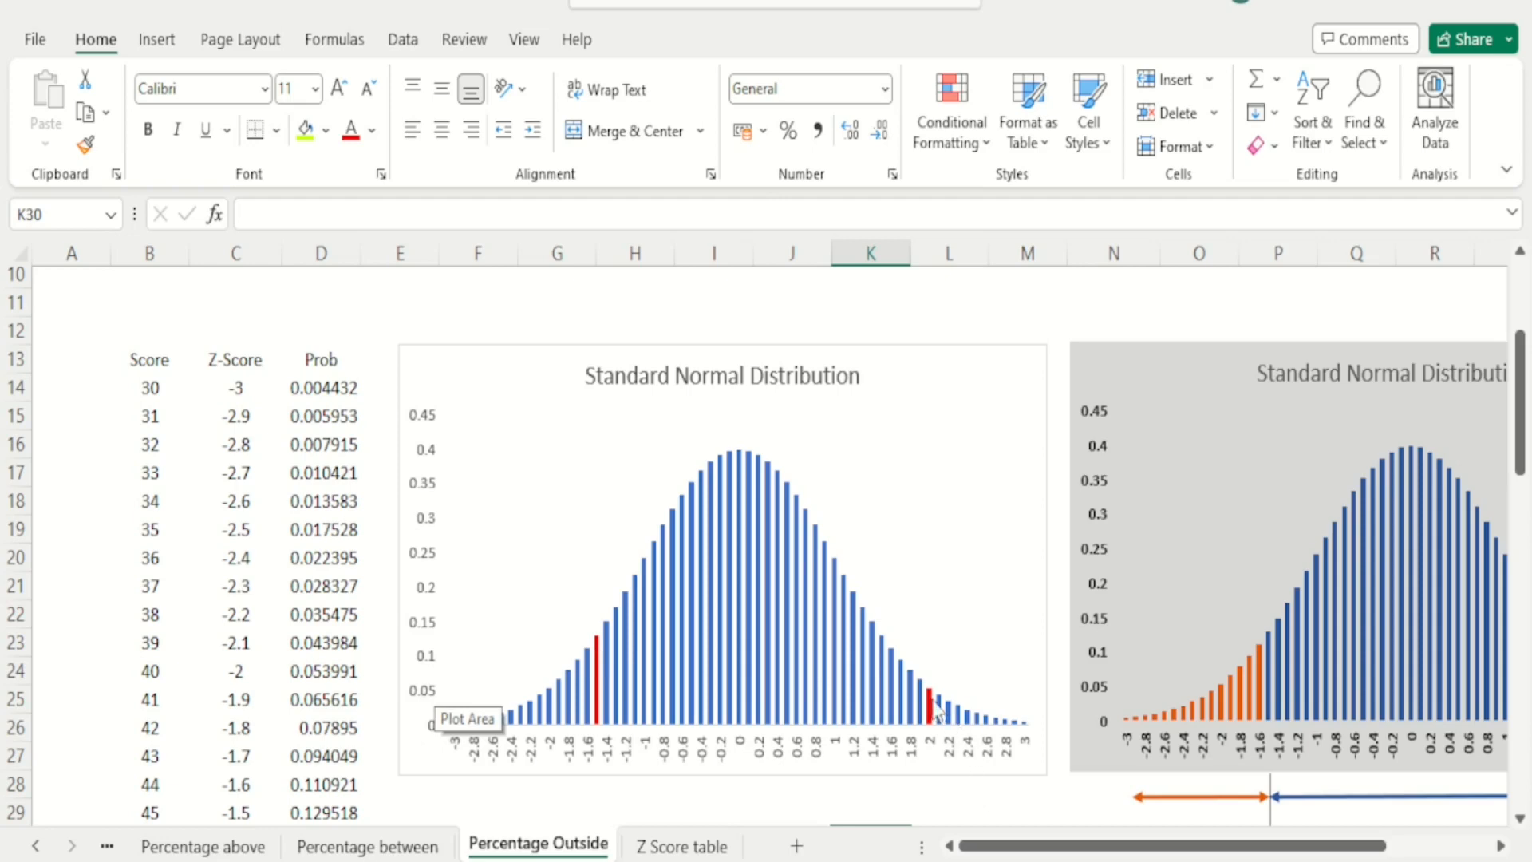
mouse_move(929, 714)
drag(1181, 846, 1296, 847)
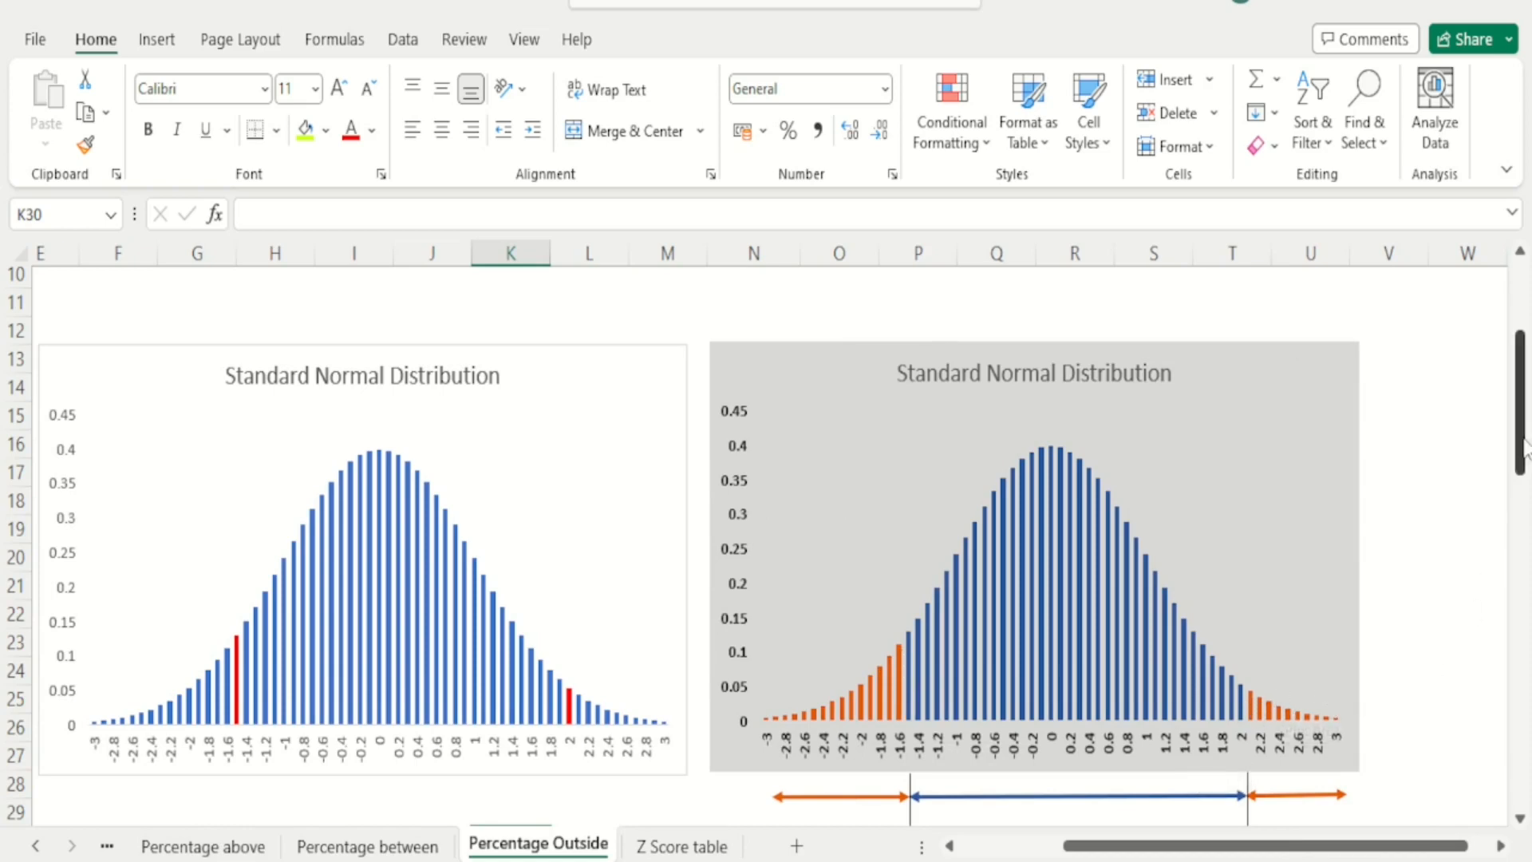
Step: Compare the area below 45 marks in the charts and look up z = -1.5 in the Z Score table
drag(1521, 447, 1524, 476)
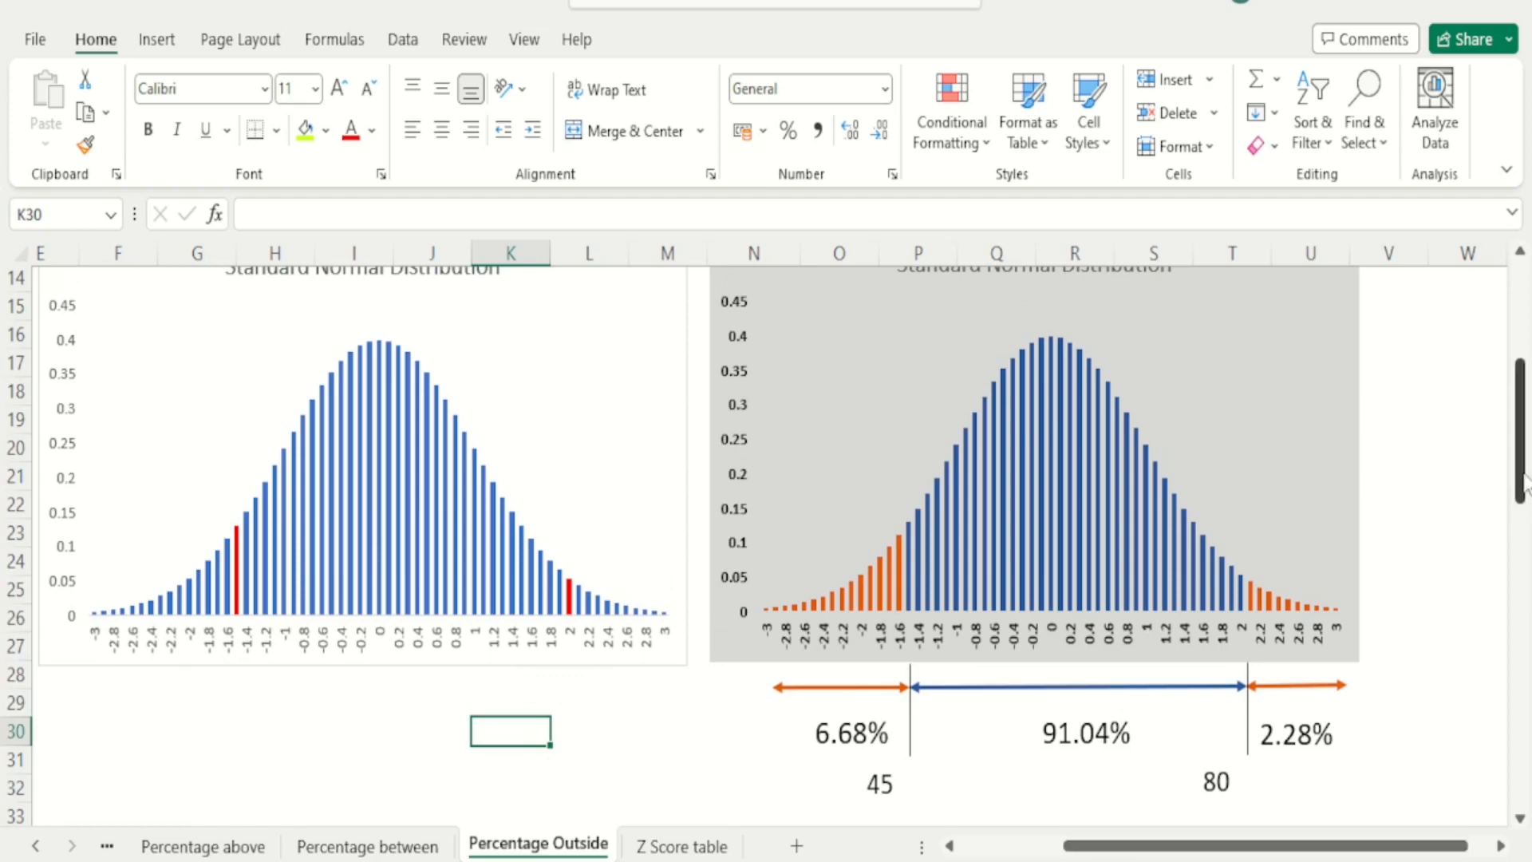
drag(1525, 481, 1524, 459)
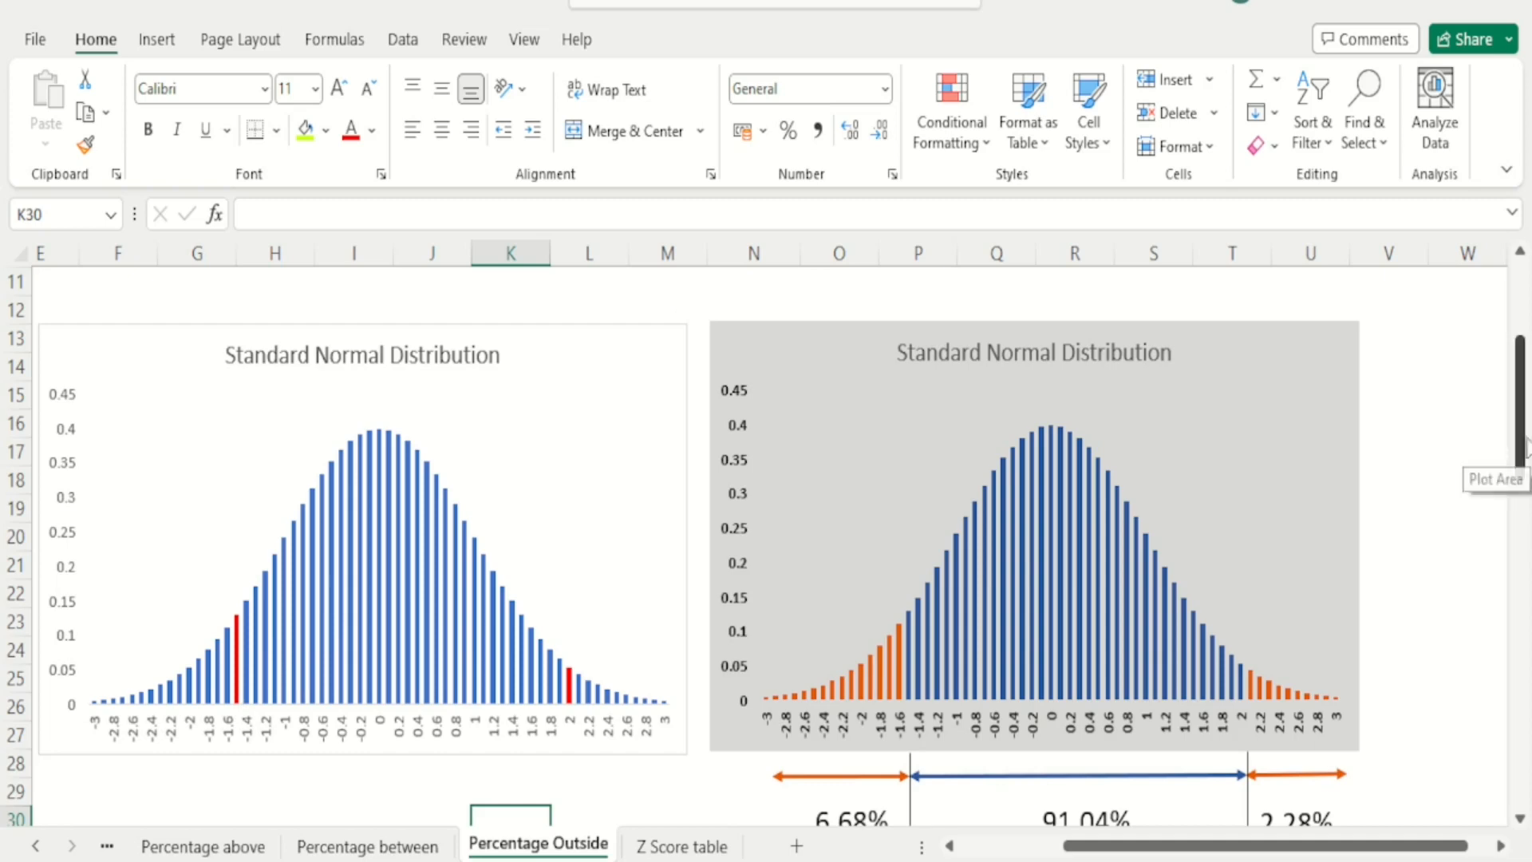
drag(1522, 449, 1522, 471)
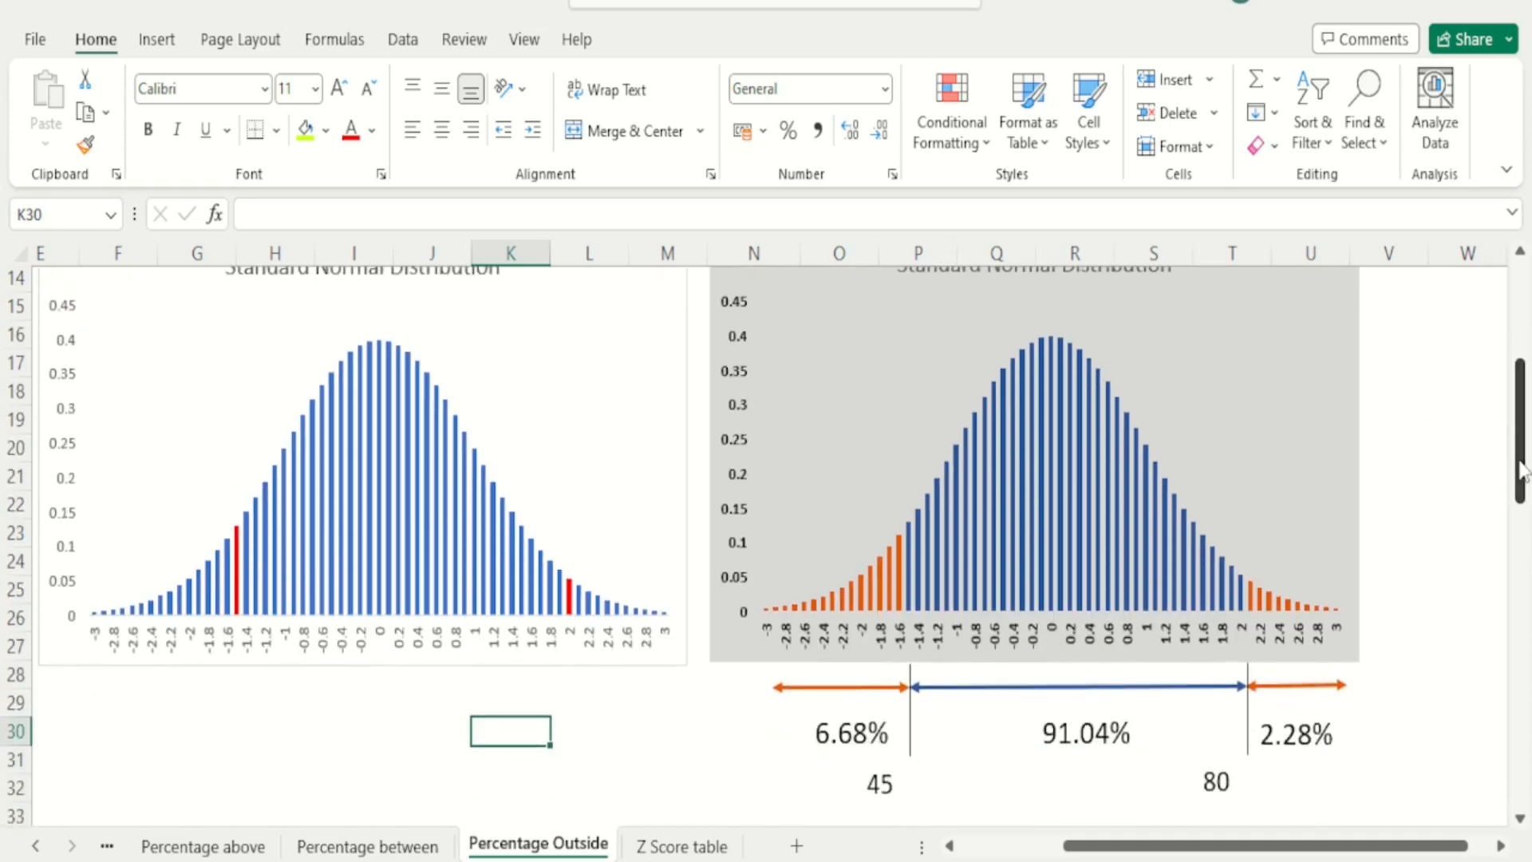
click(660, 848)
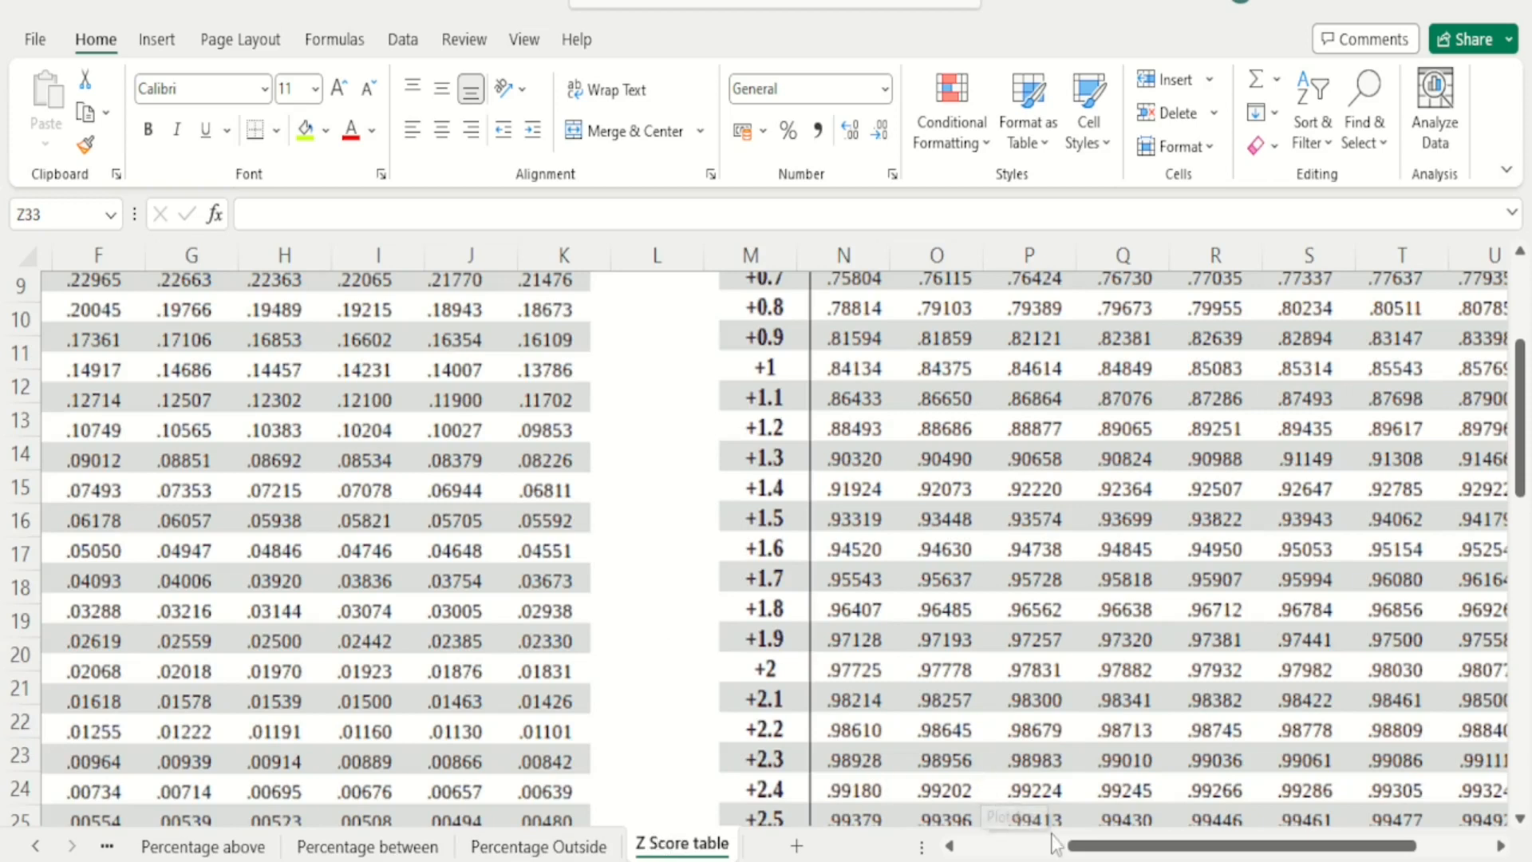
drag(1073, 845, 978, 852)
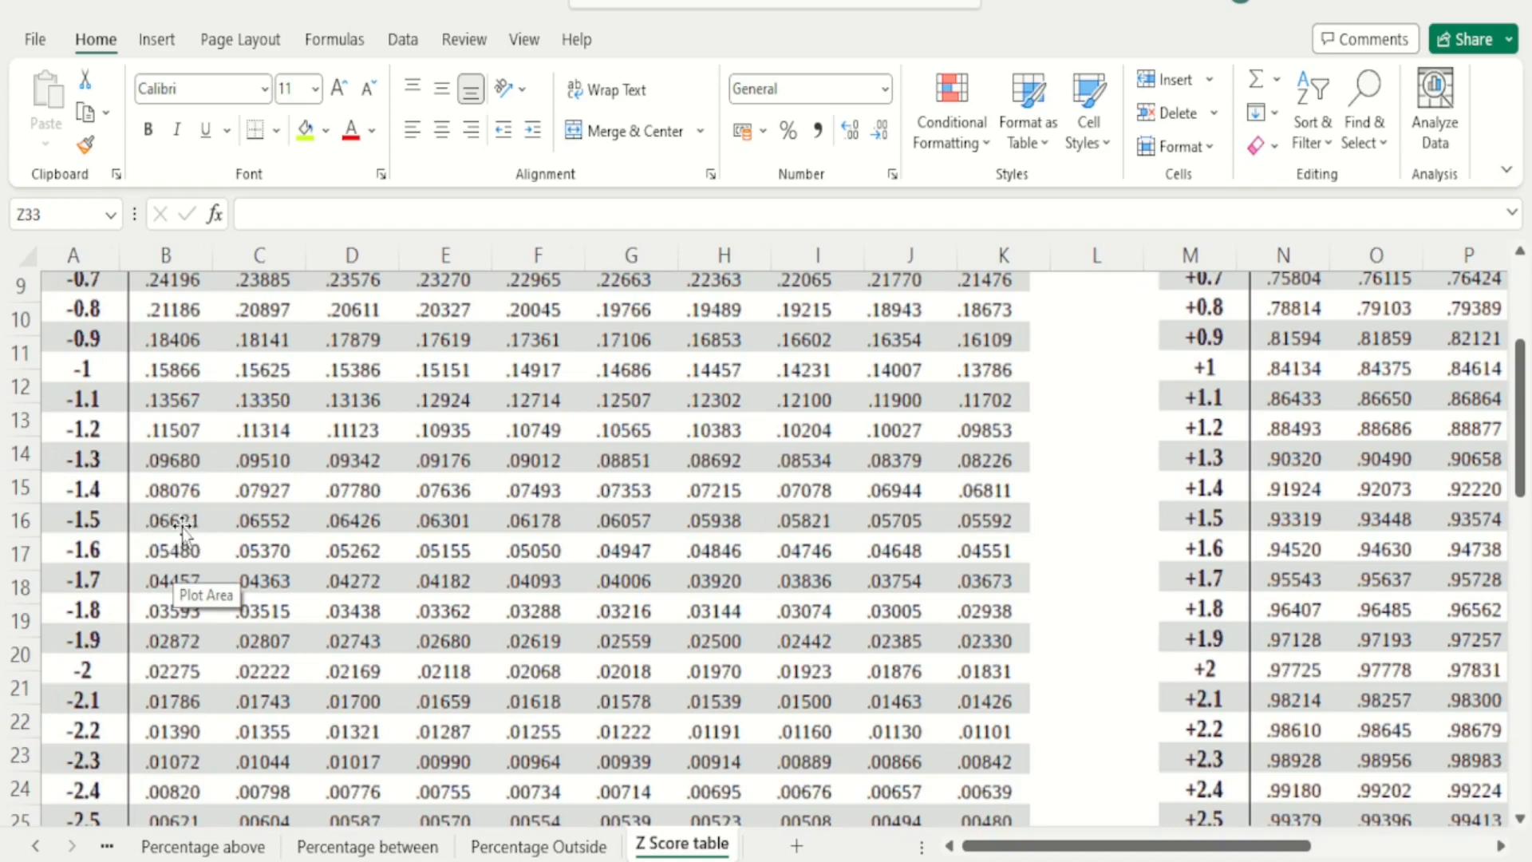
click(538, 846)
Step: Enter 0.6681 in cell P35 of the Percentage Outside sheet, below the grey chart's labels
click(890, 812)
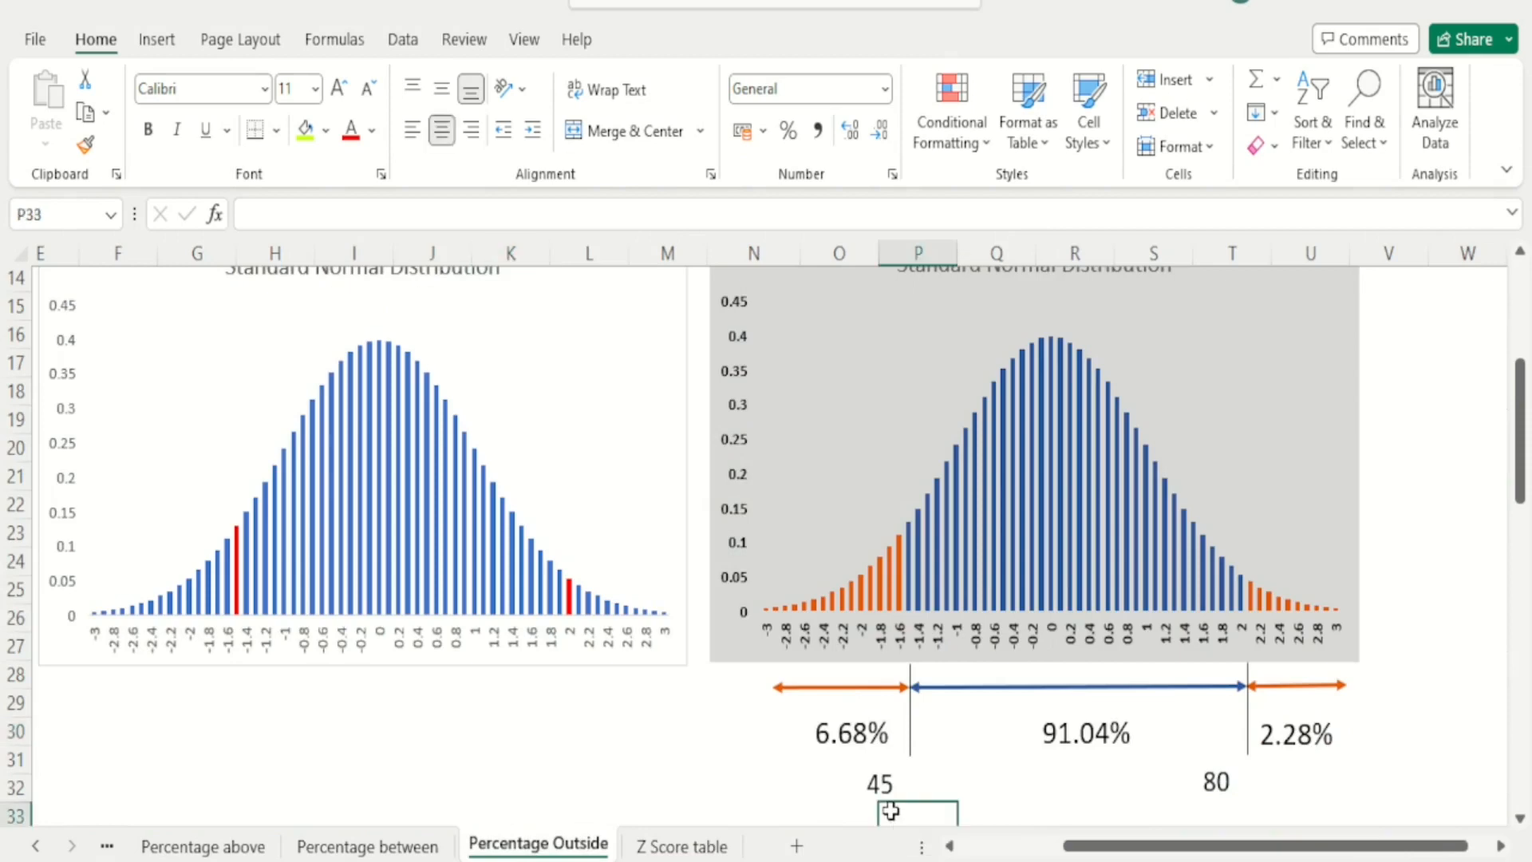
key(Down)
key(Down)
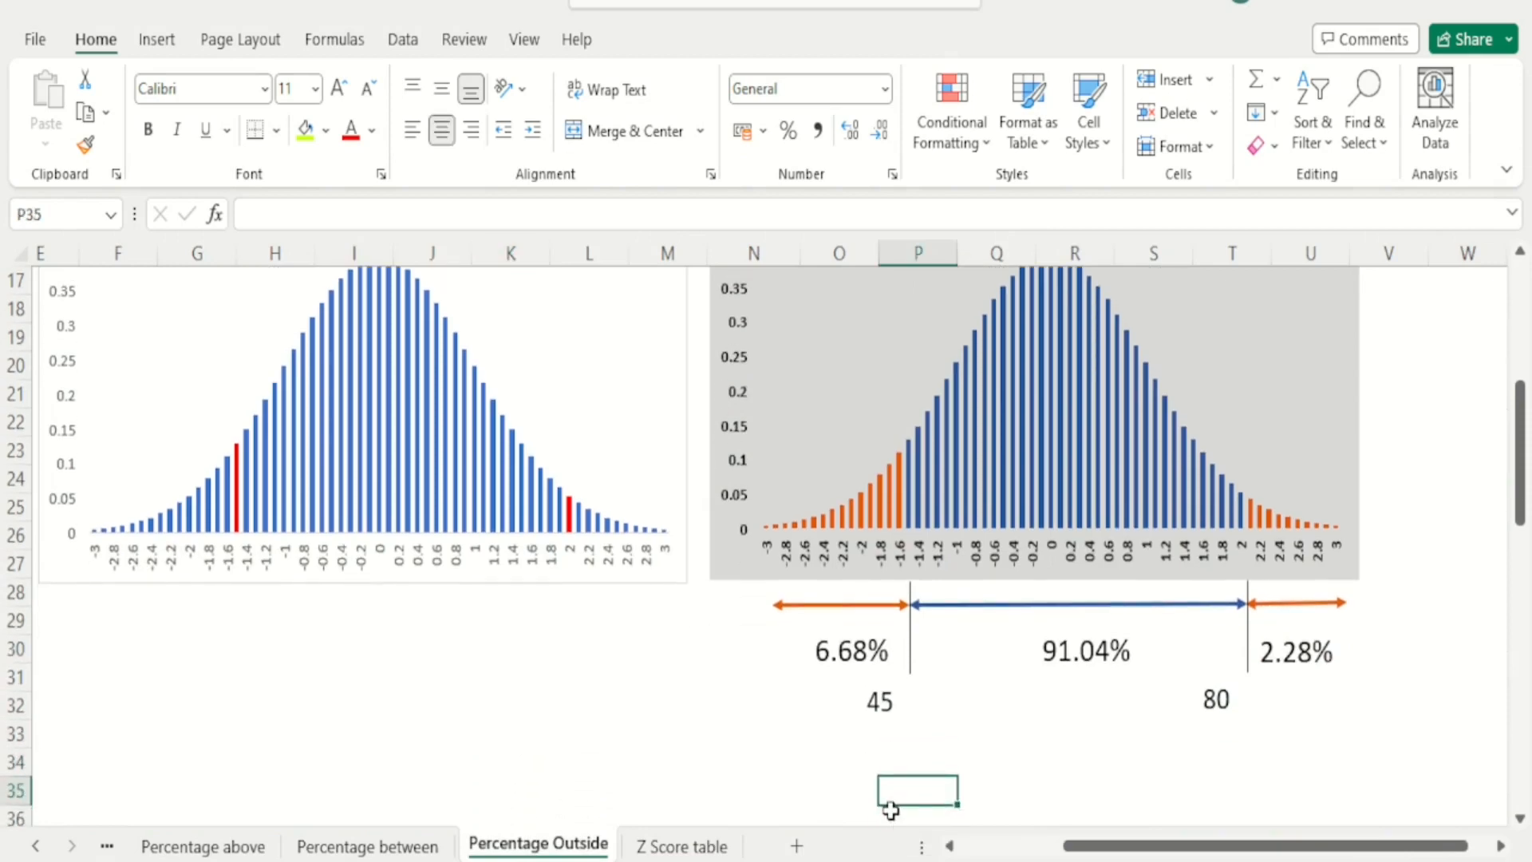
text(.6681)
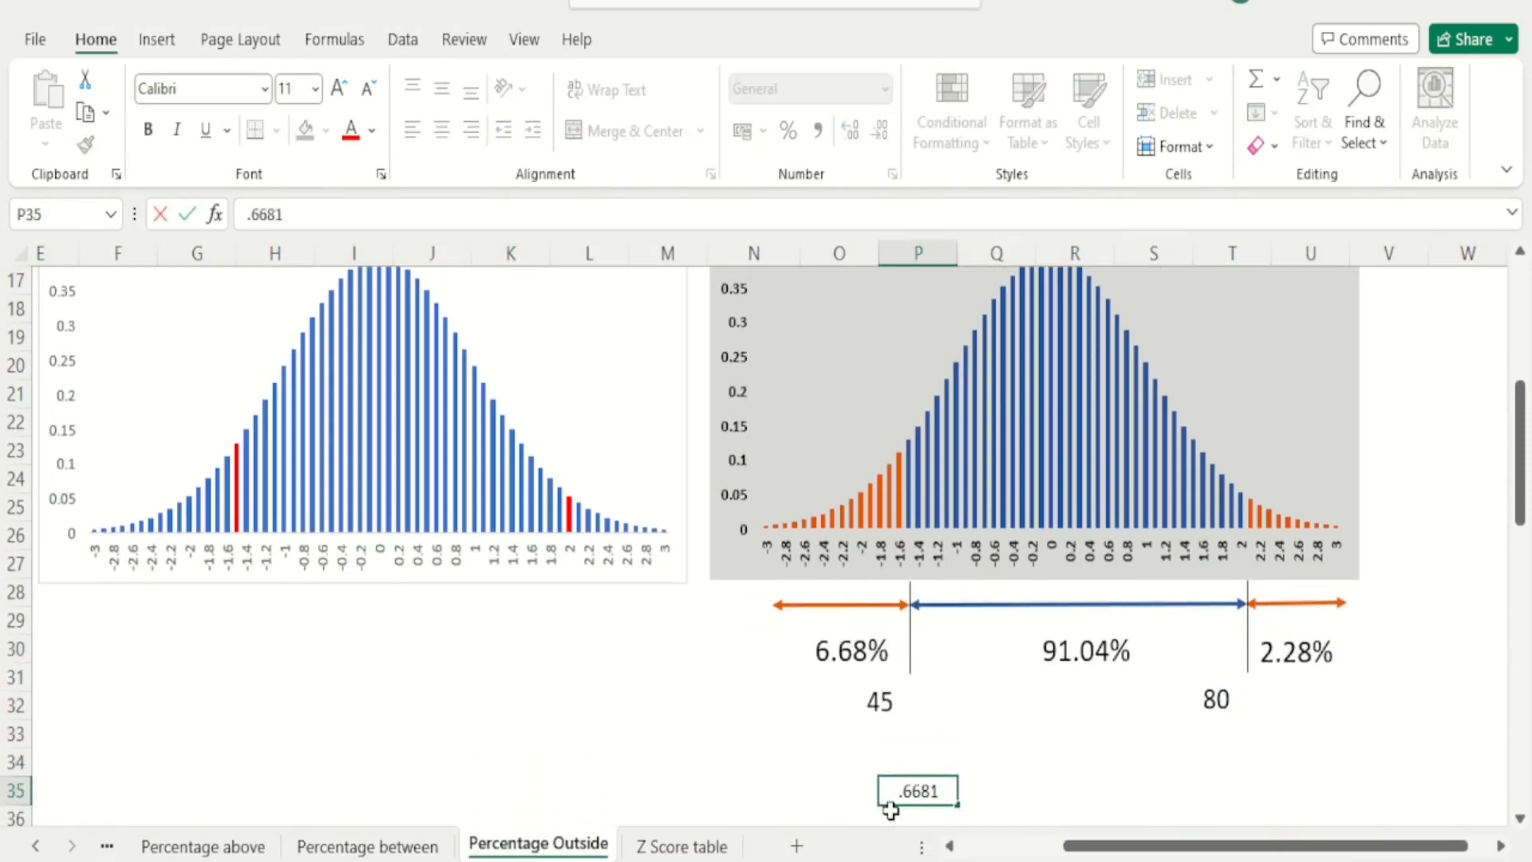
key(Return)
key(Up)
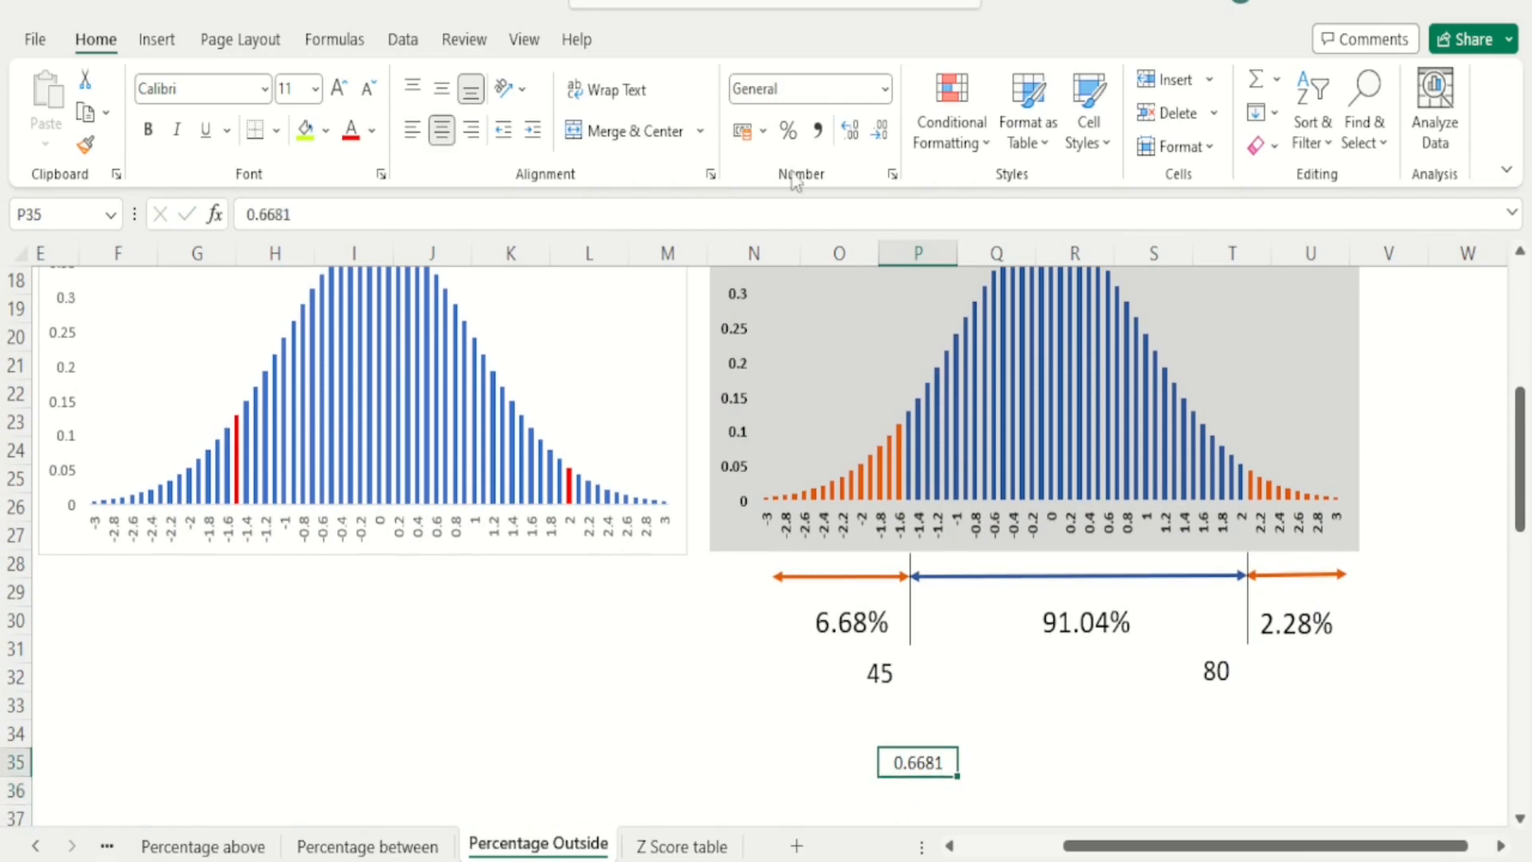
click(789, 130)
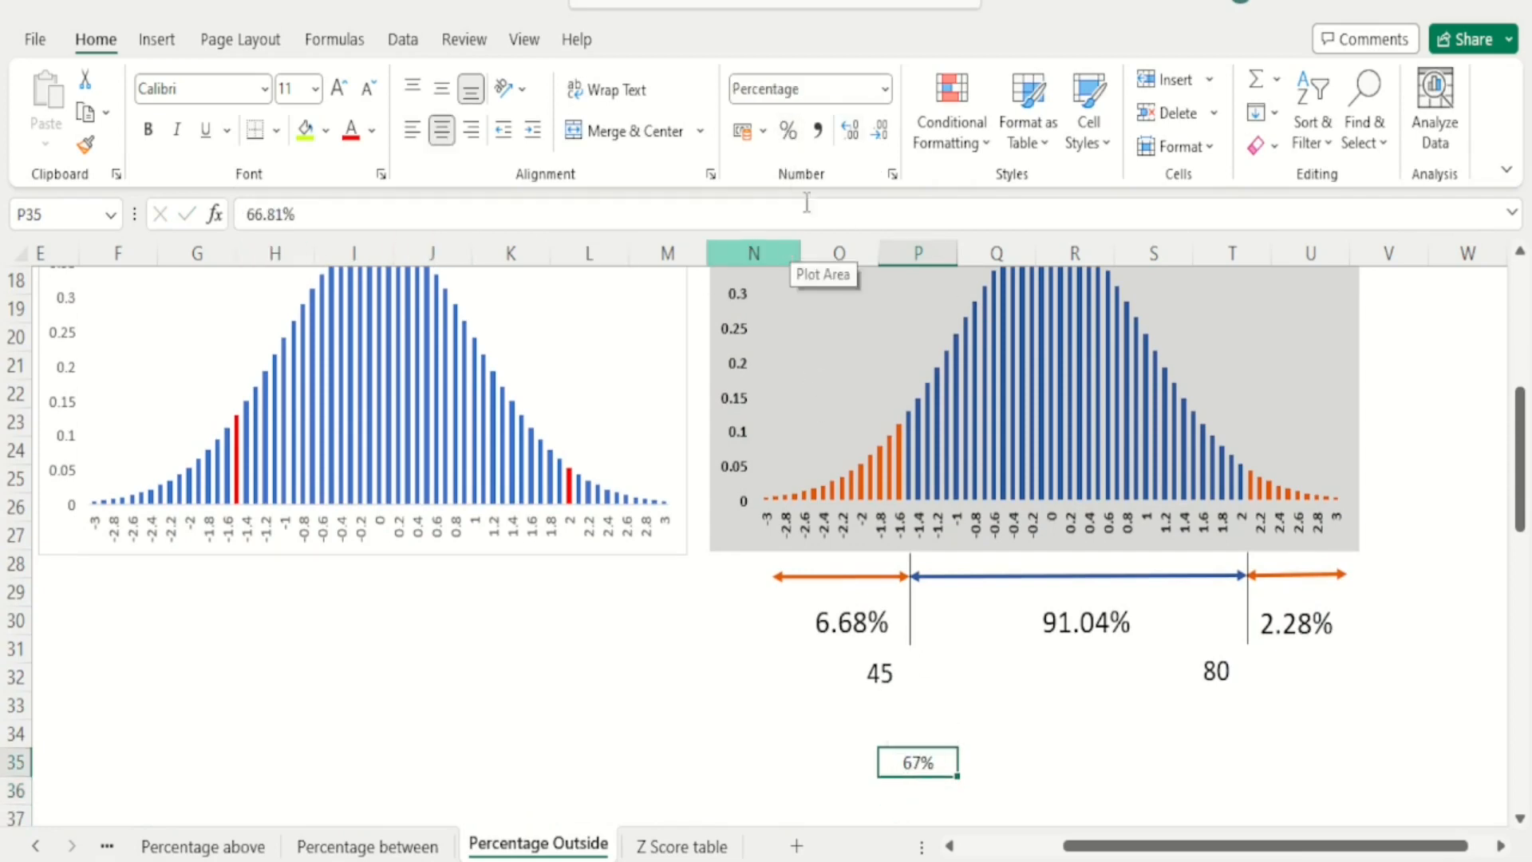
click(884, 90)
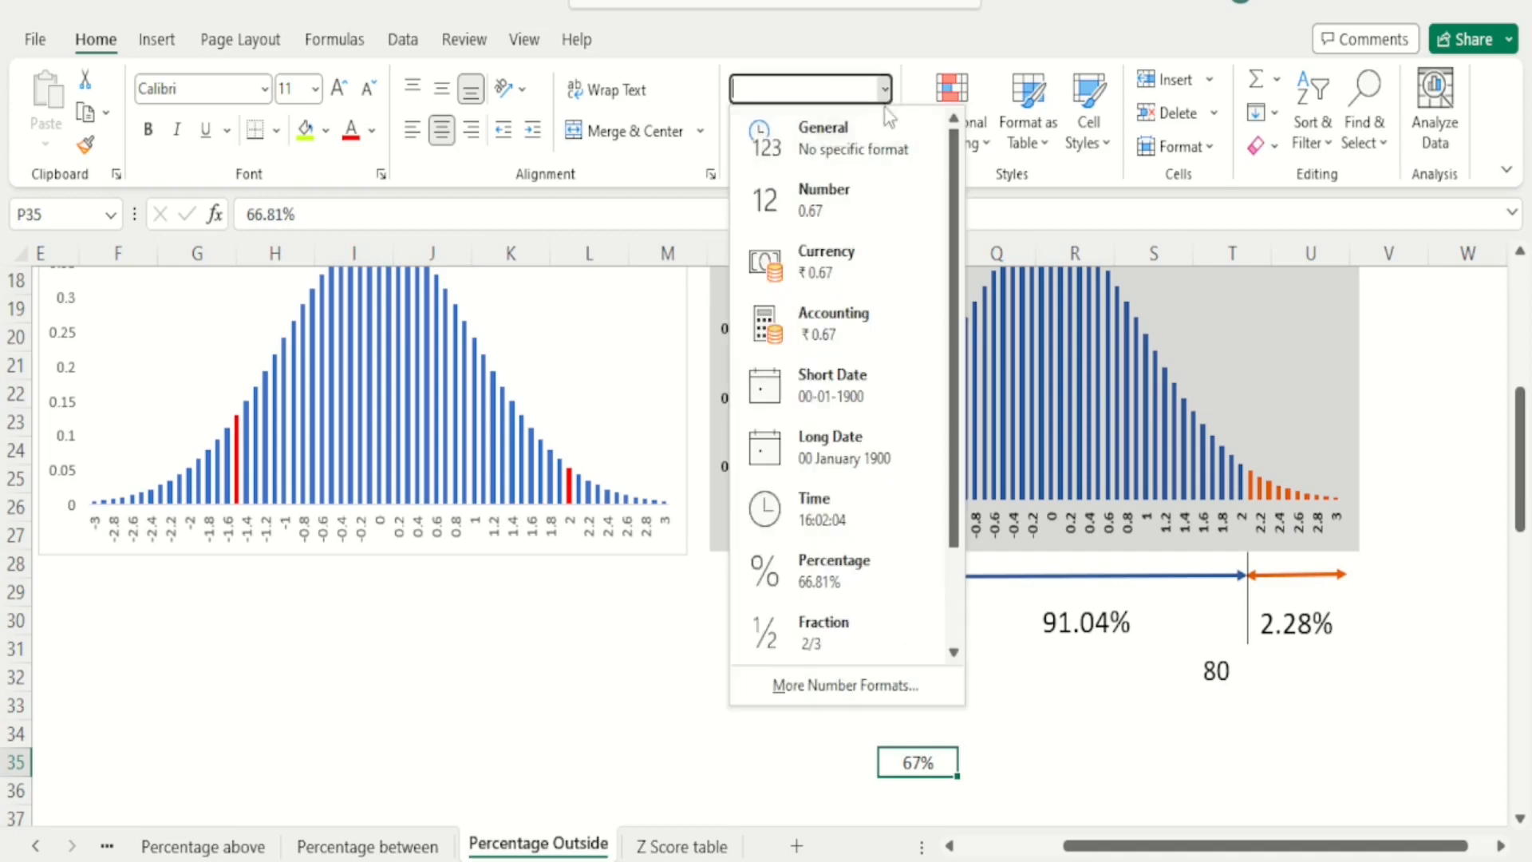
click(852, 139)
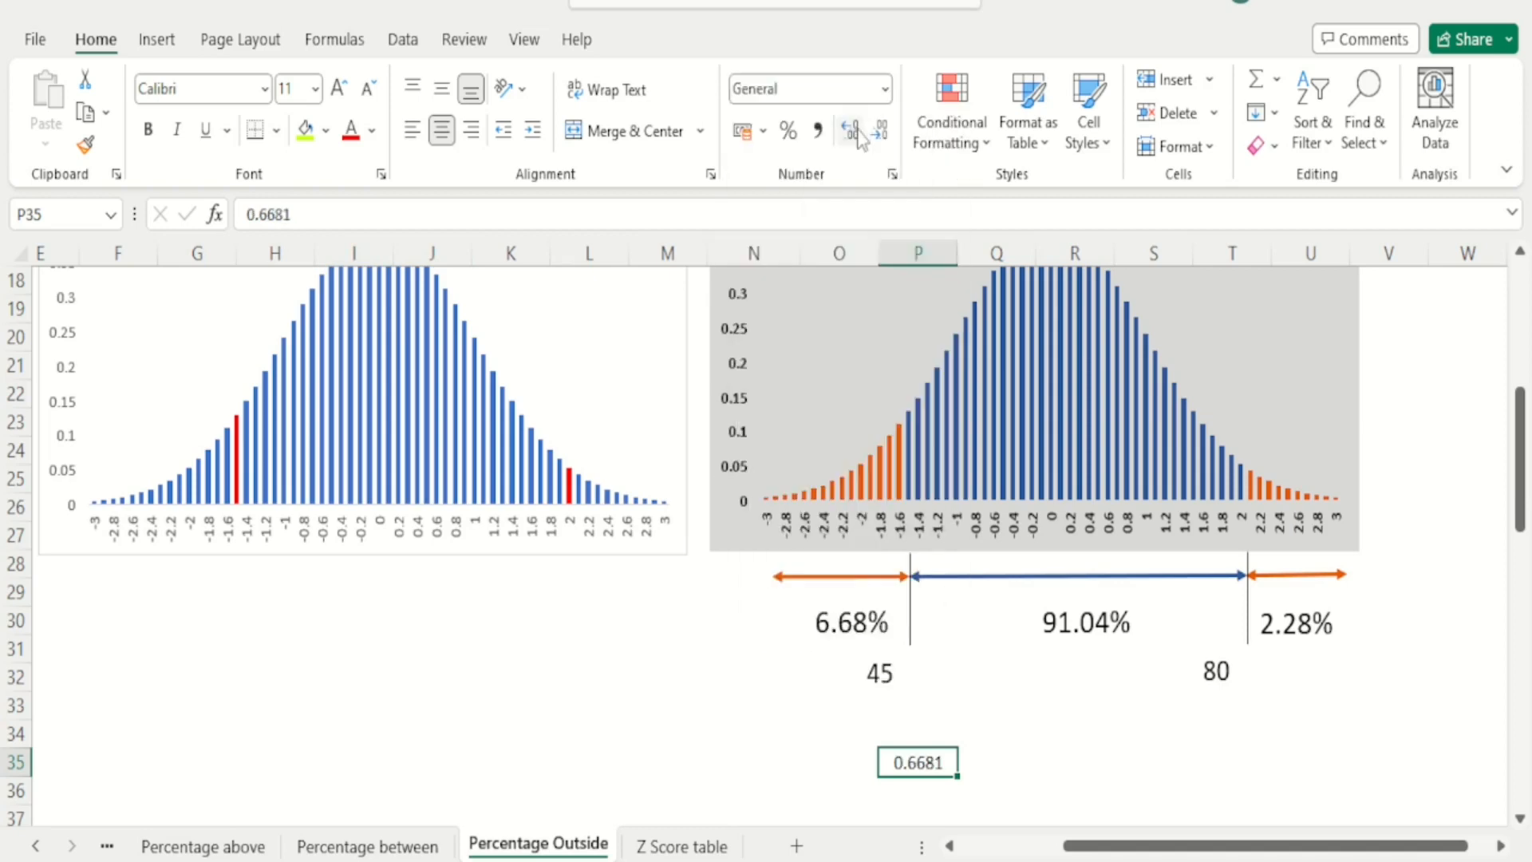
Step: Correct the value in P35 to 0.06681 and check it against the Z Score table
double_click(913, 766)
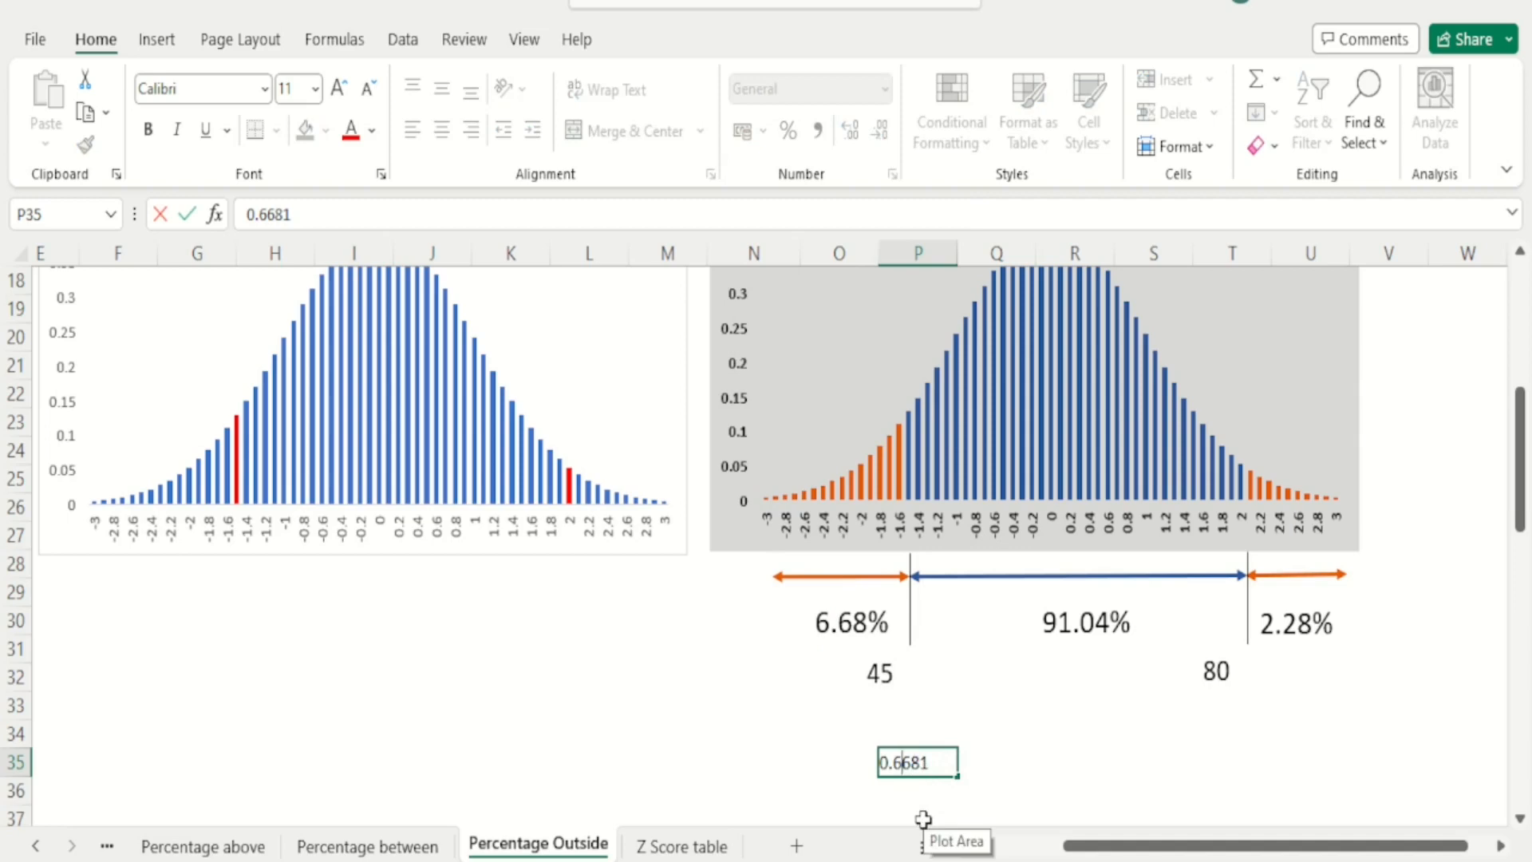
key(Right)
key(Right)
text(0)
key(Return)
key(Up)
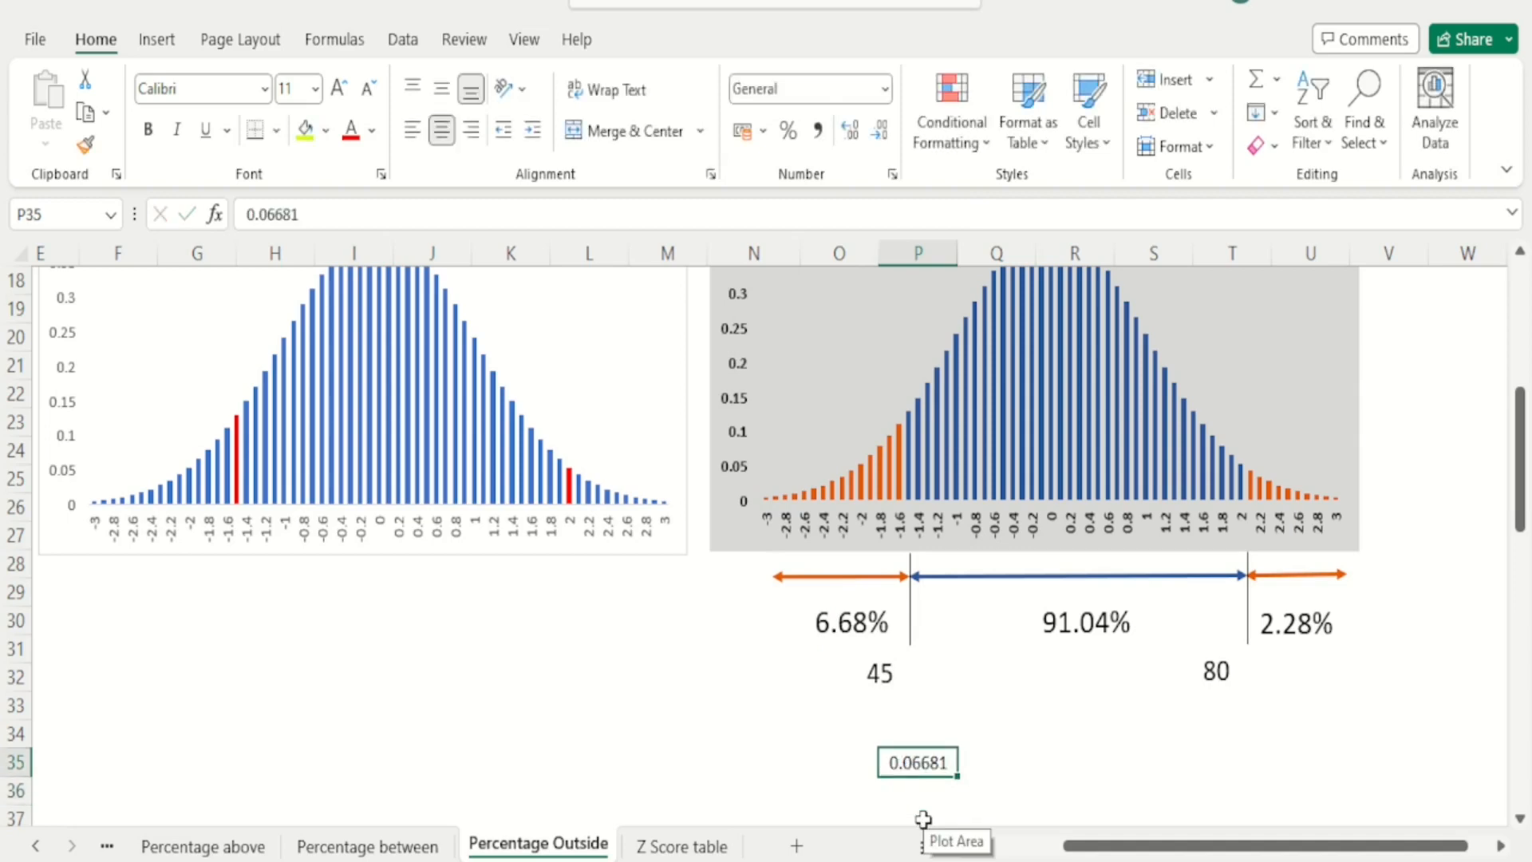
click(703, 848)
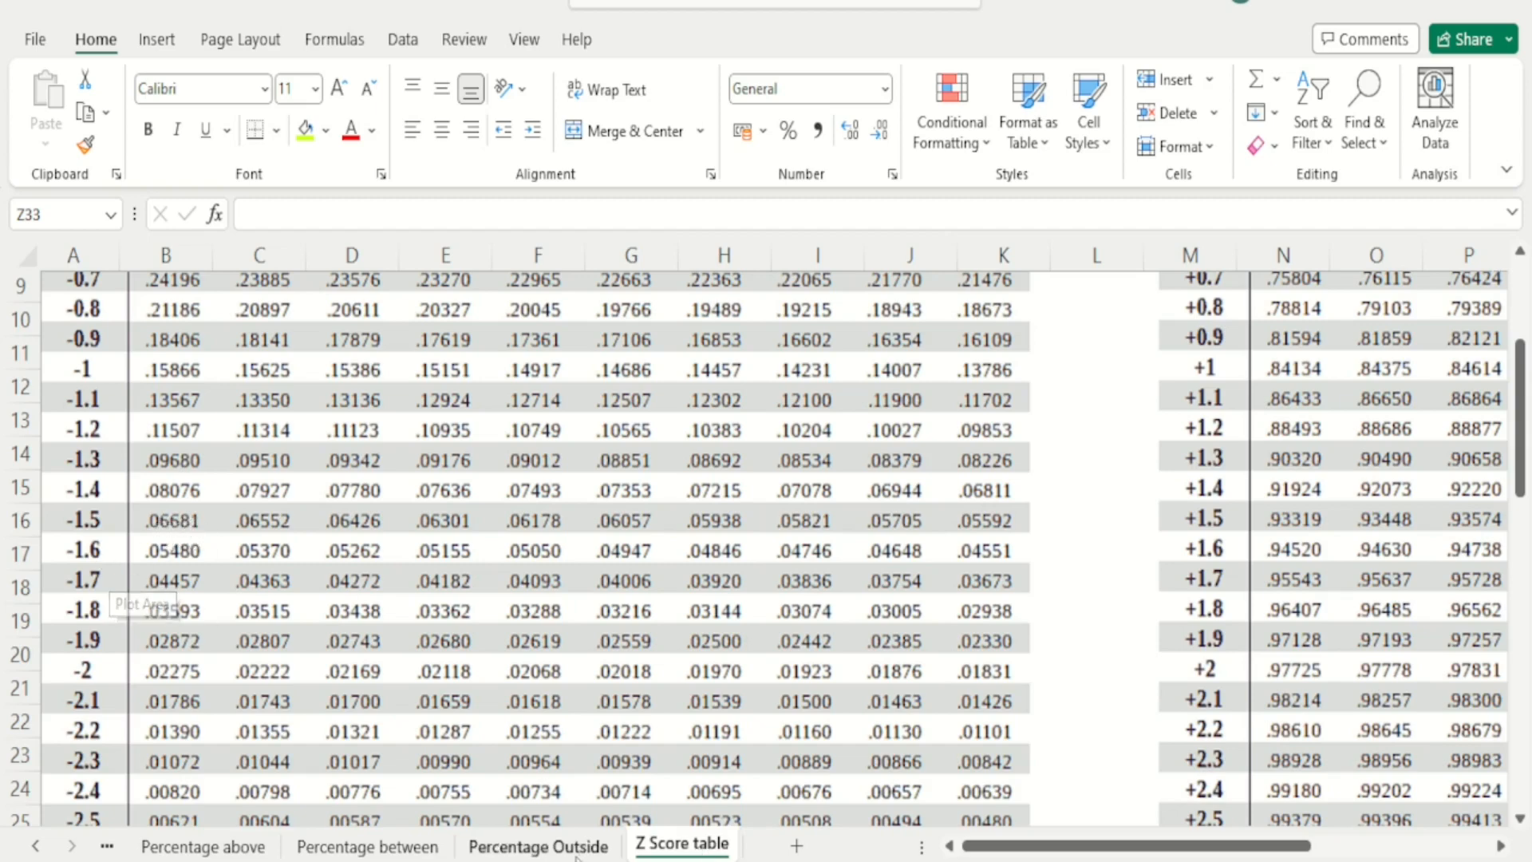
click(538, 846)
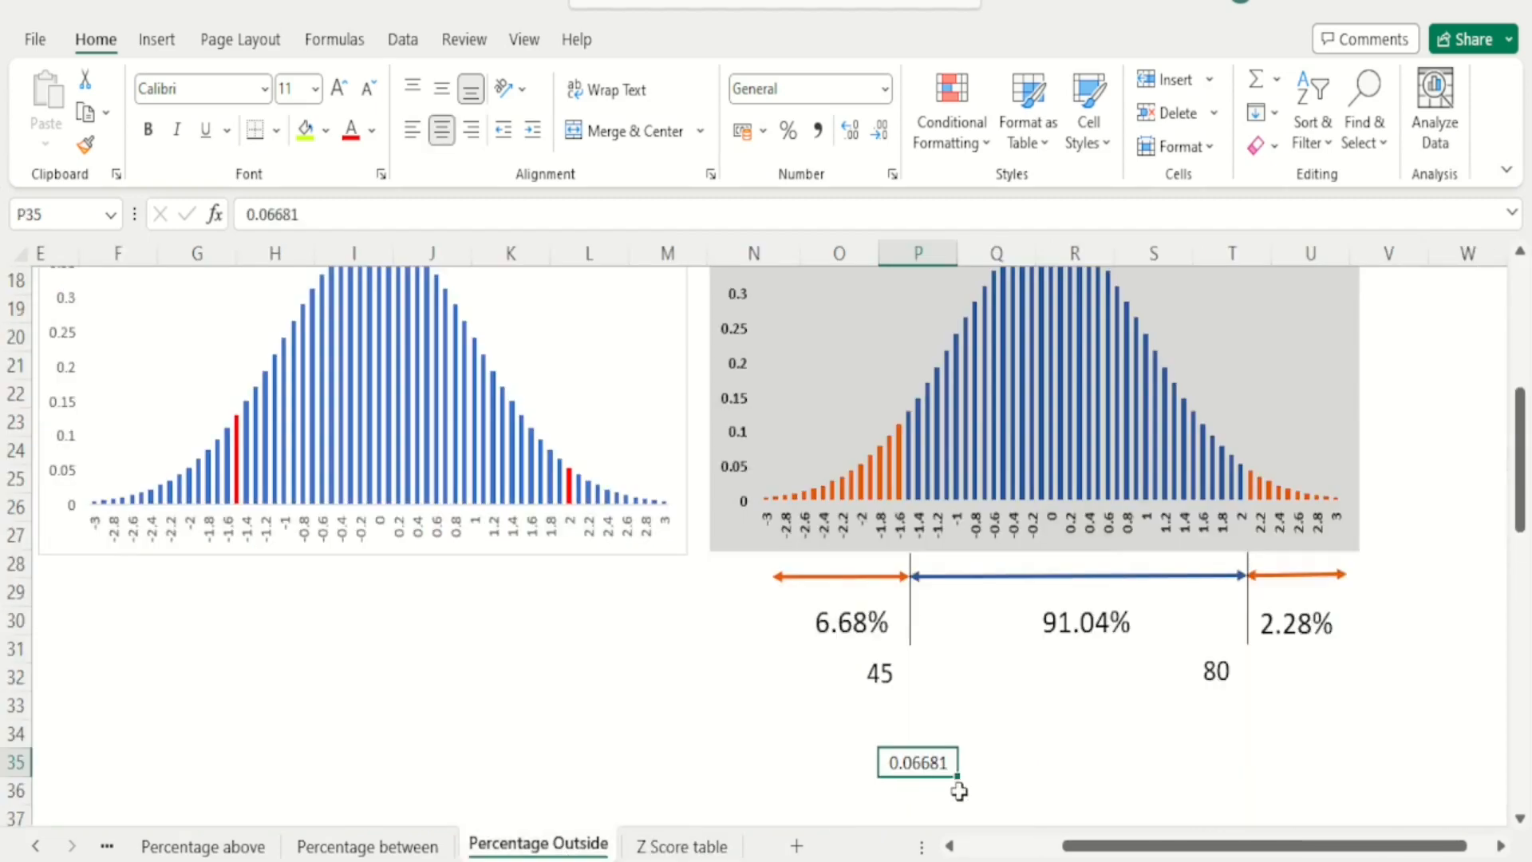
Step: Format cell P35 as a percentage with two decimal places
click(788, 130)
click(852, 131)
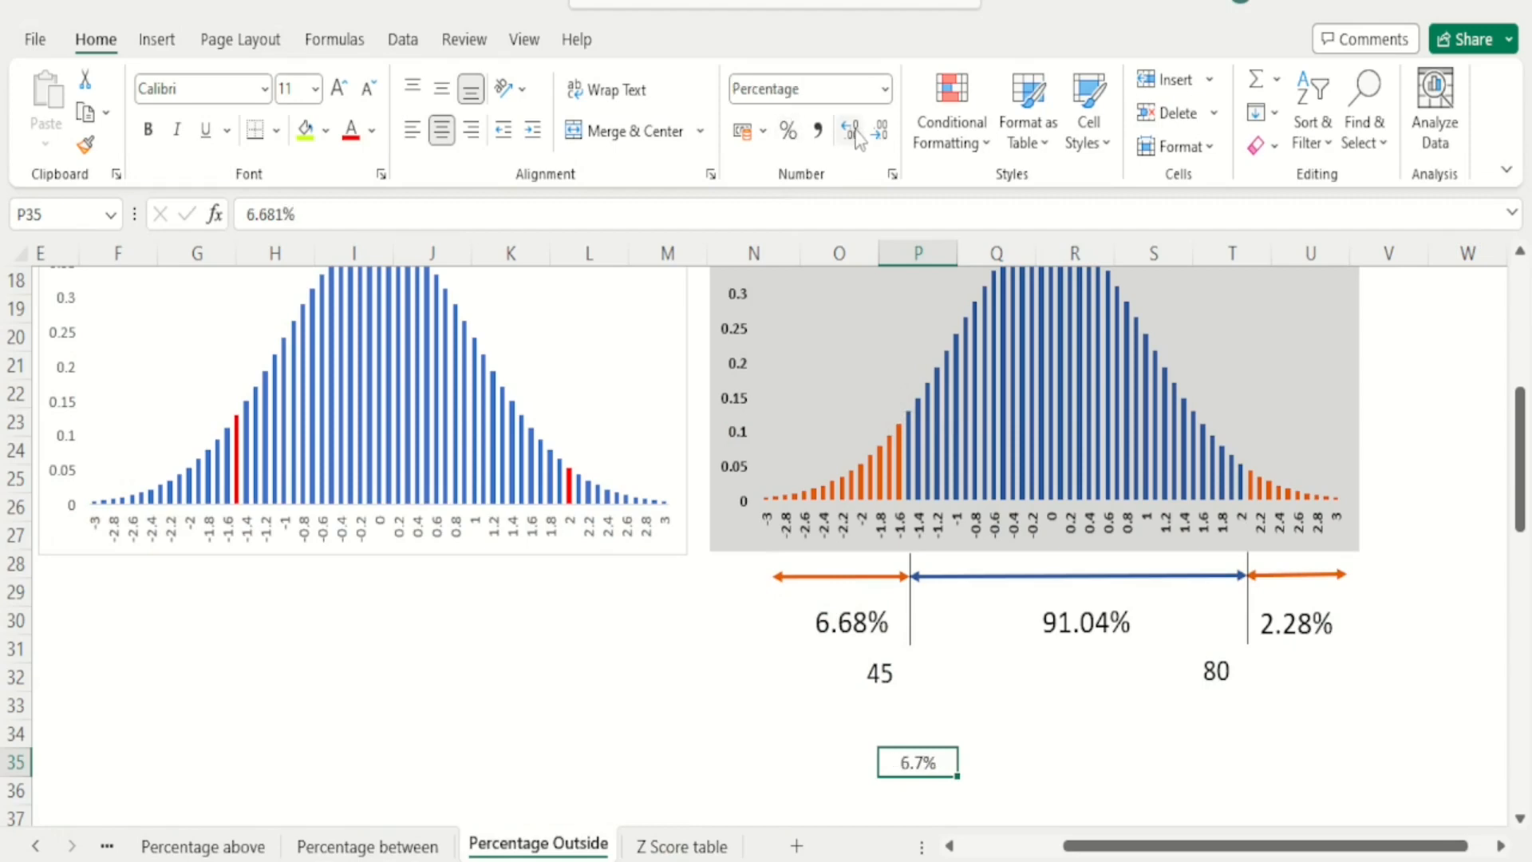
click(852, 131)
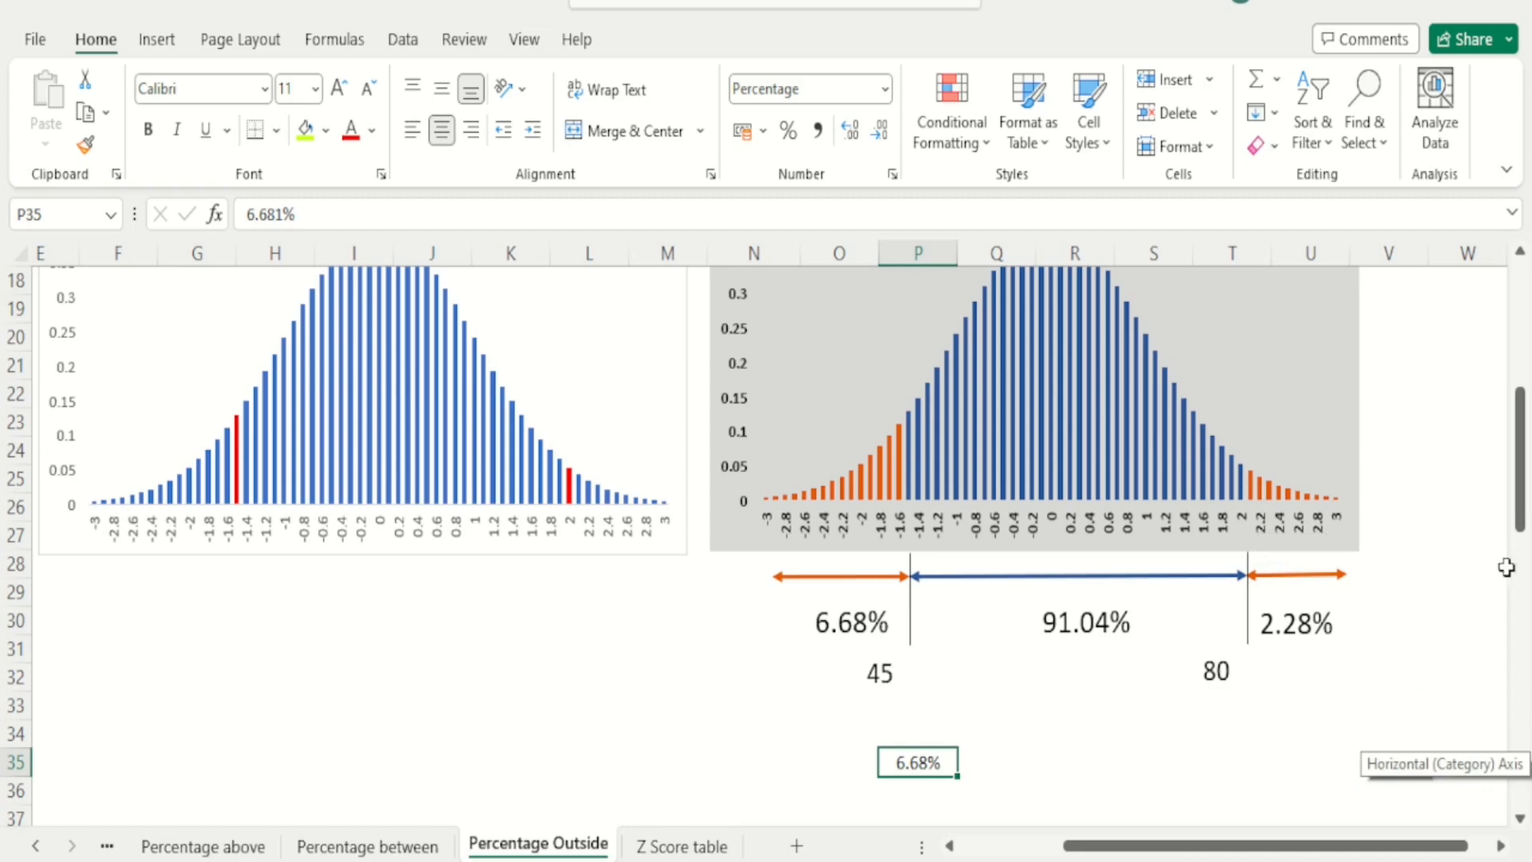
Step: Examine the area above 80 marks in the grey chart and look up z = 2 in the Z Score table
drag(1523, 519, 1520, 500)
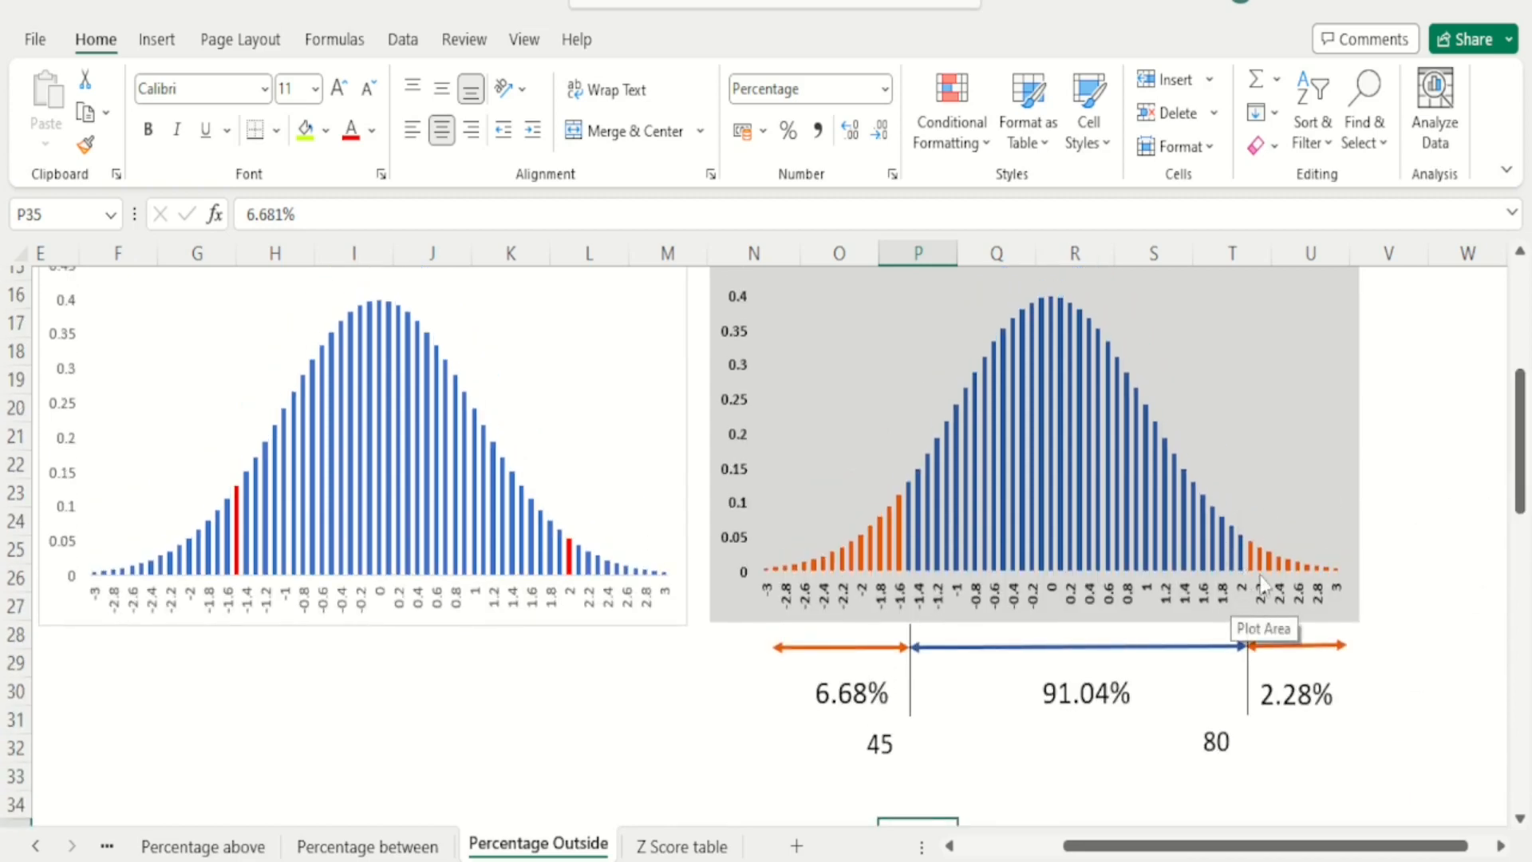
mouse_move(1241, 571)
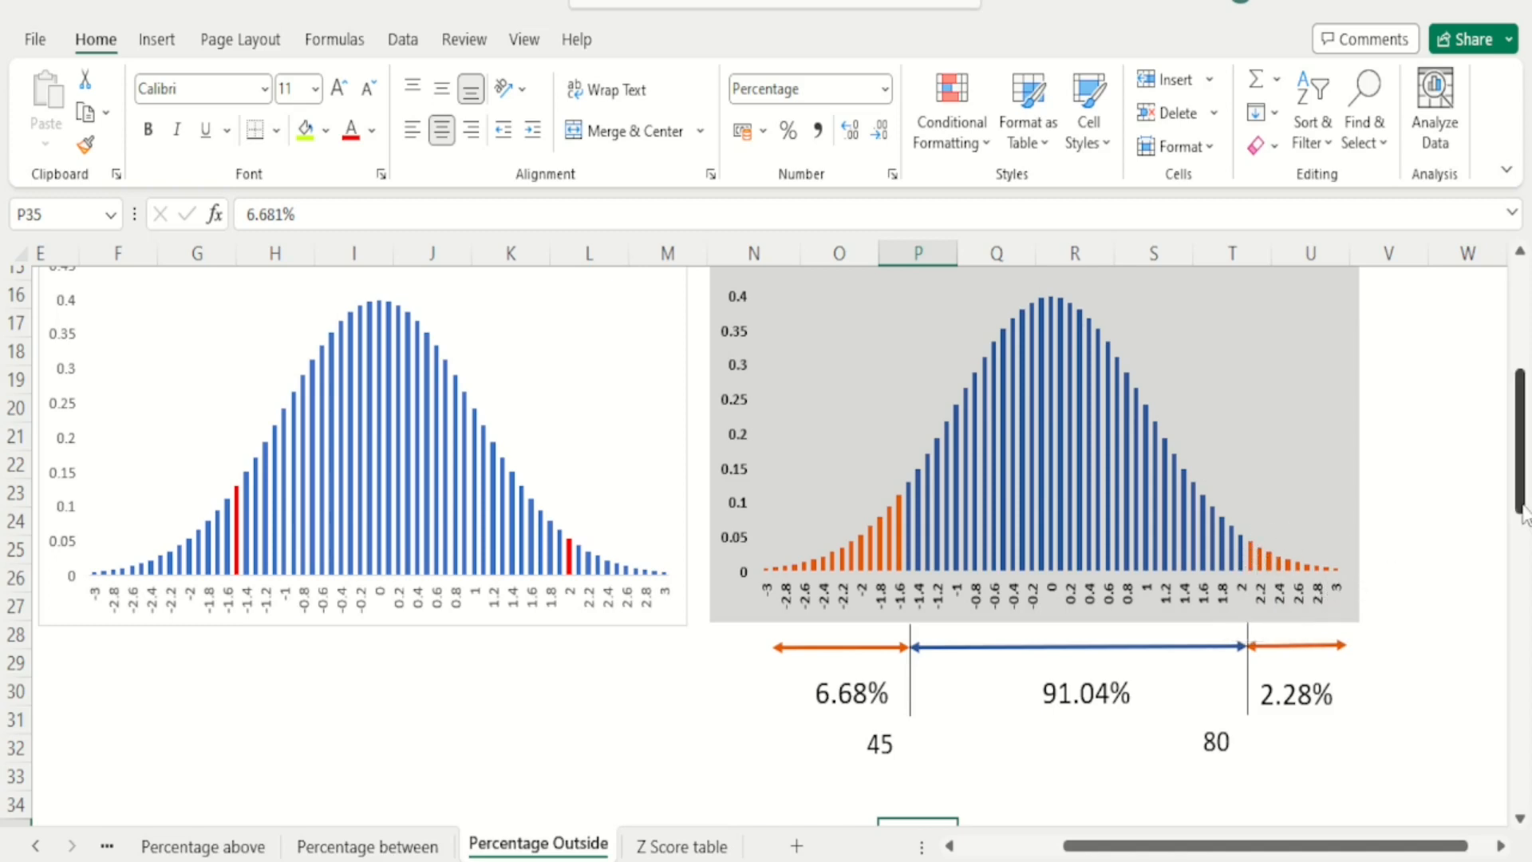
drag(1523, 511, 1523, 566)
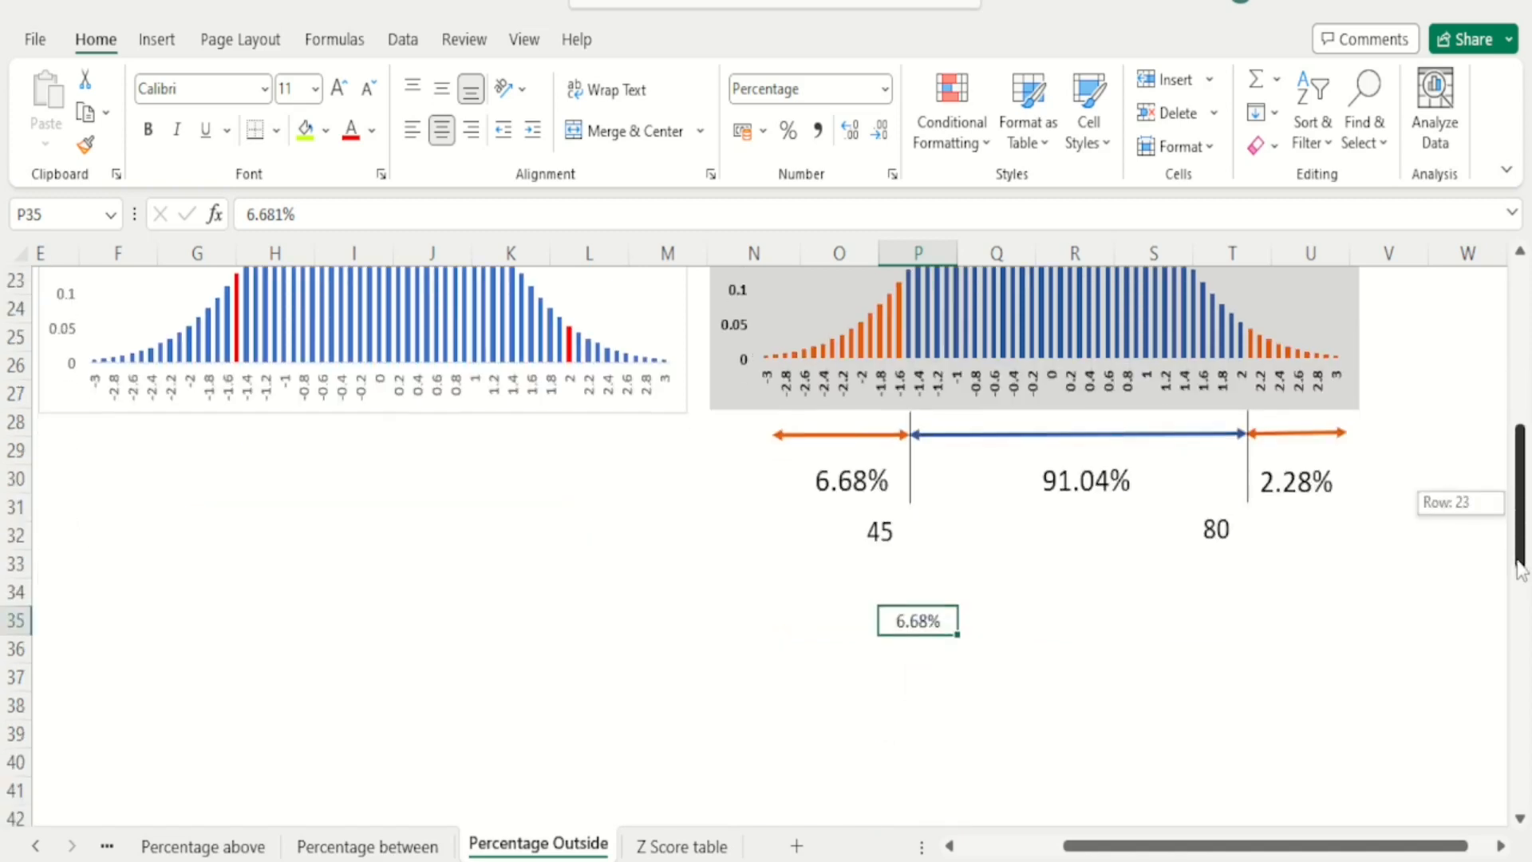
click(701, 848)
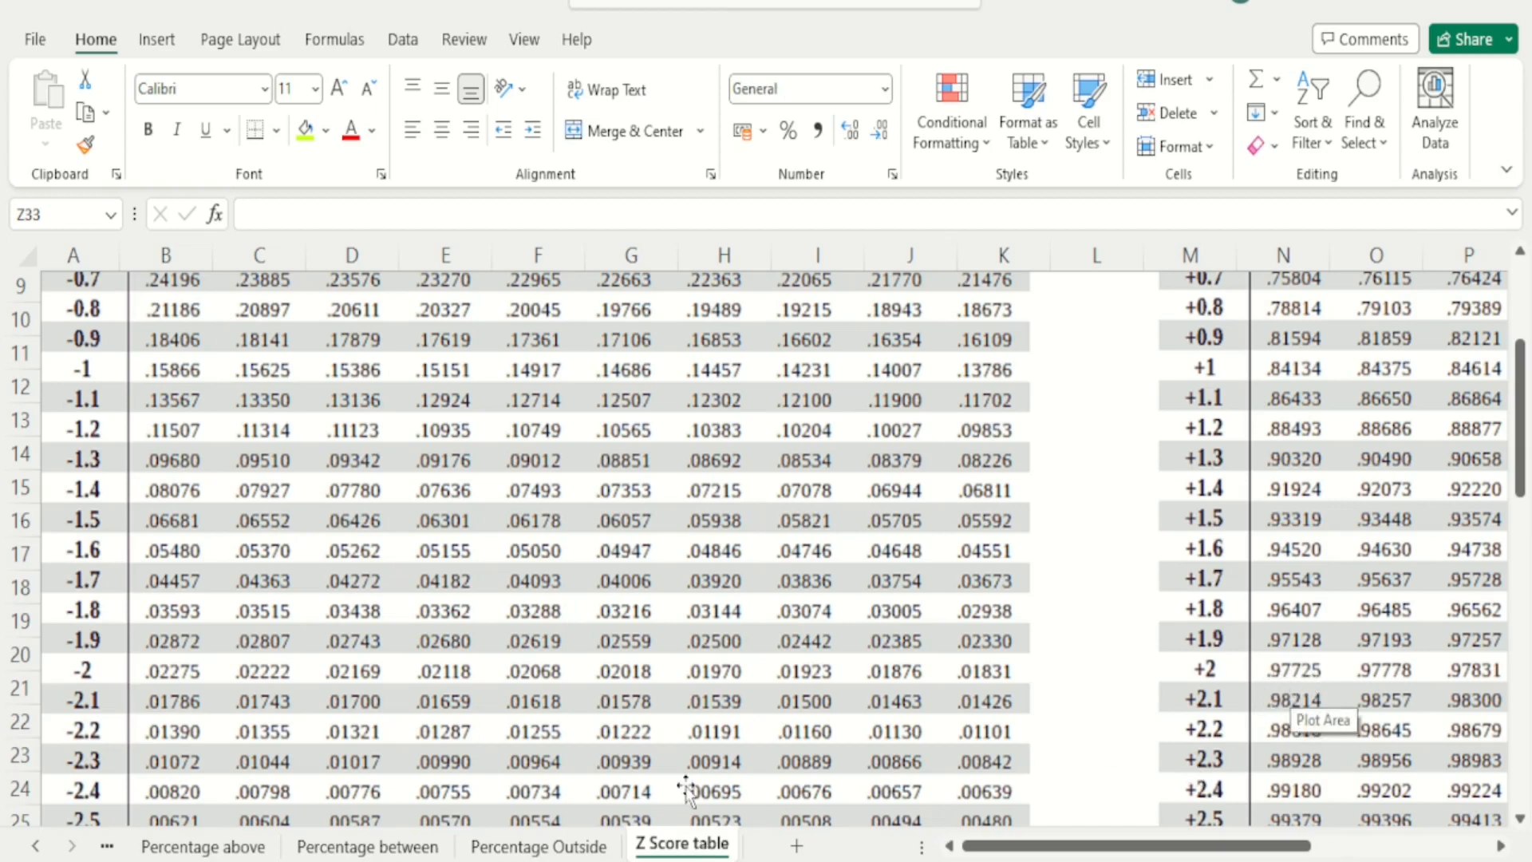
click(539, 847)
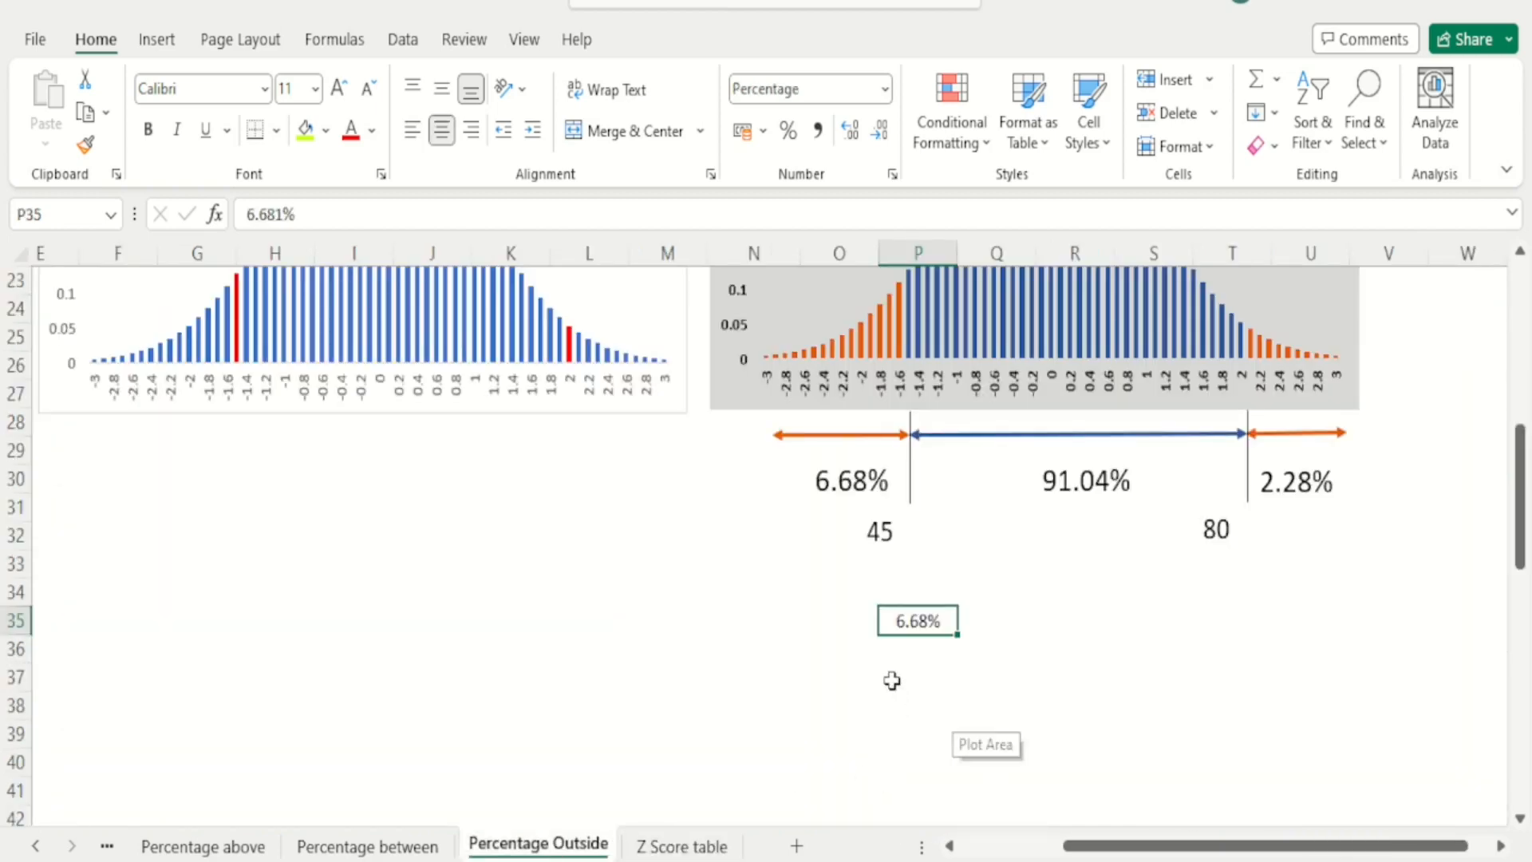
Step: Try to enter the z = 2 probability 0.97725 in cell P37
click(916, 678)
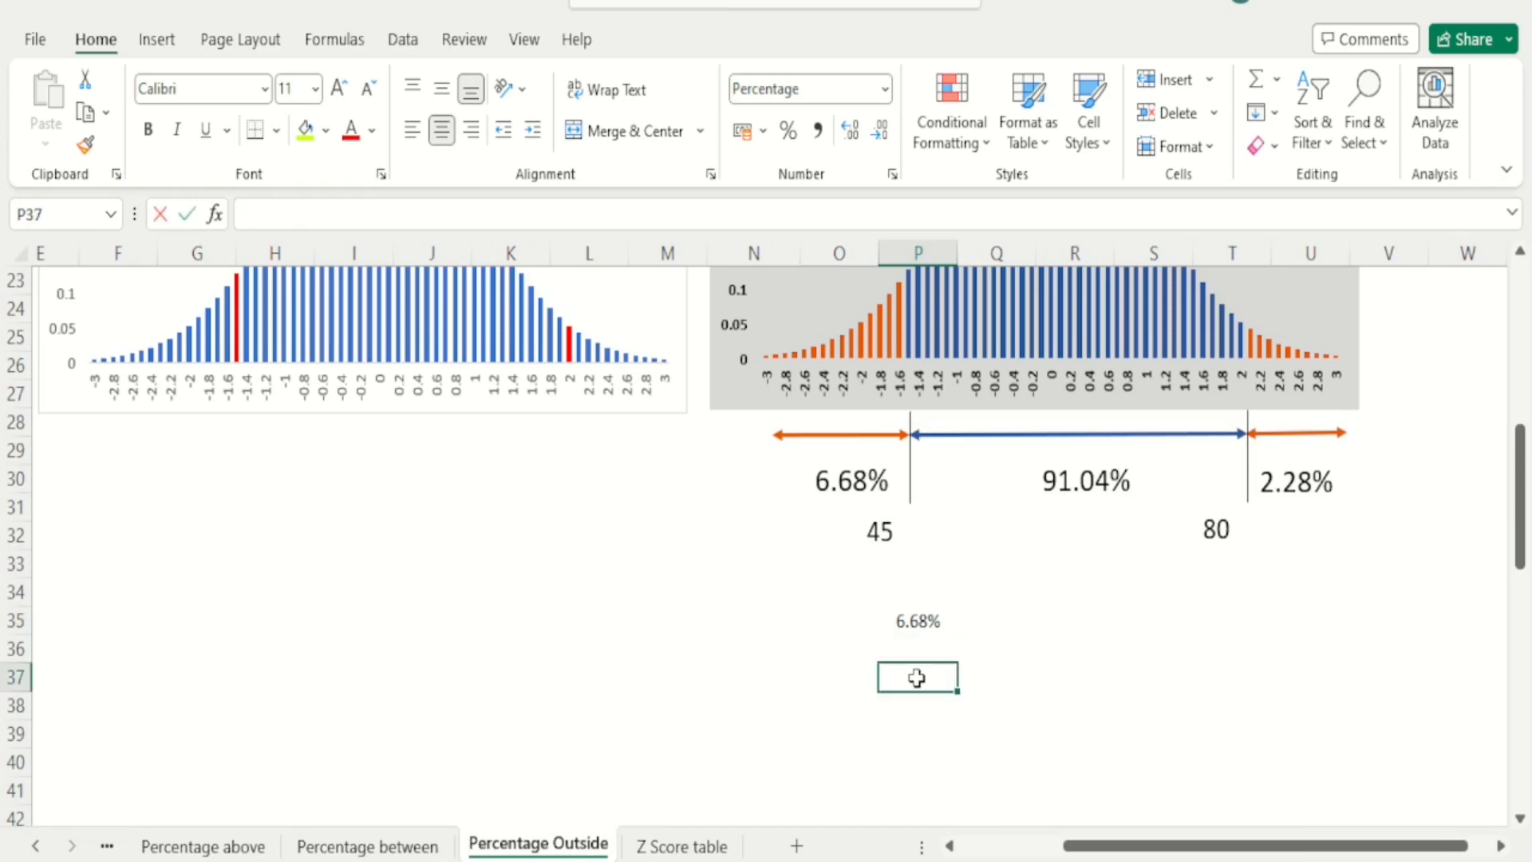
text(0.)
text(97725)
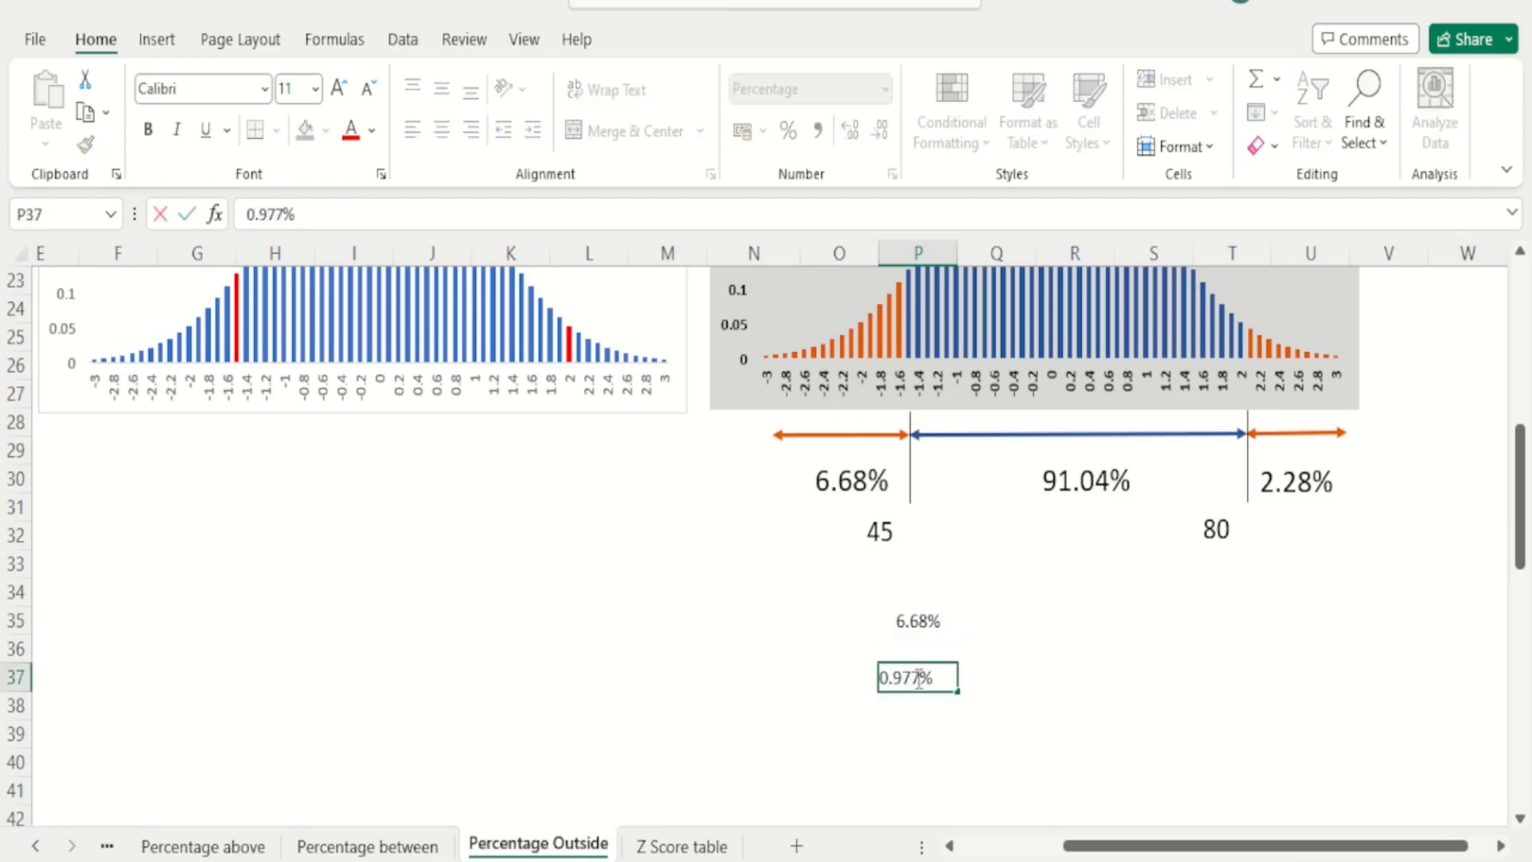
key(ctrl+Return)
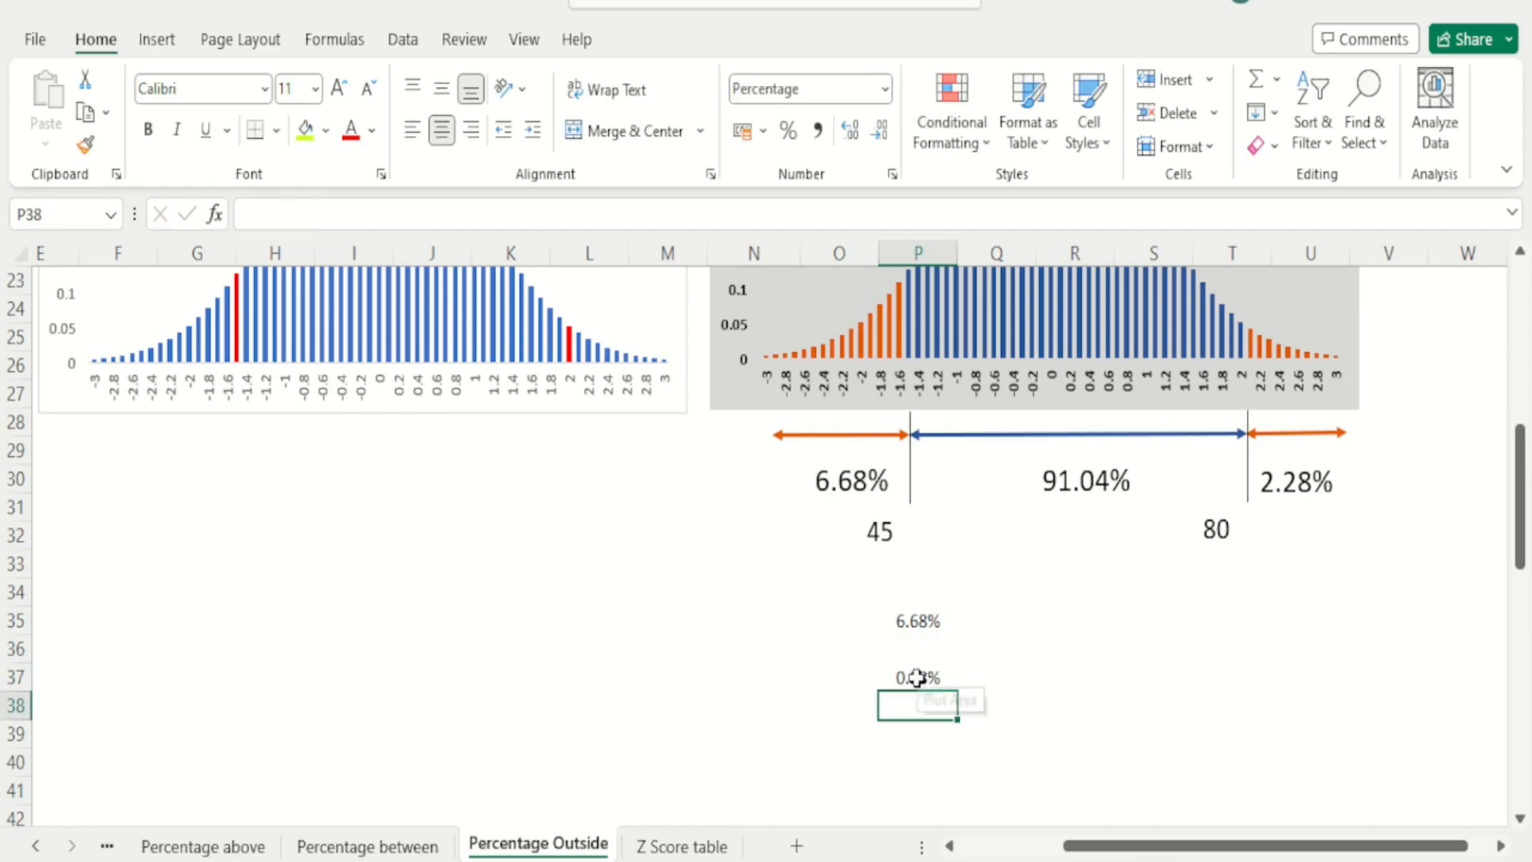
Step: Reset cell P37 to the General number format and enter 0.97725 in it again
click(885, 88)
click(853, 124)
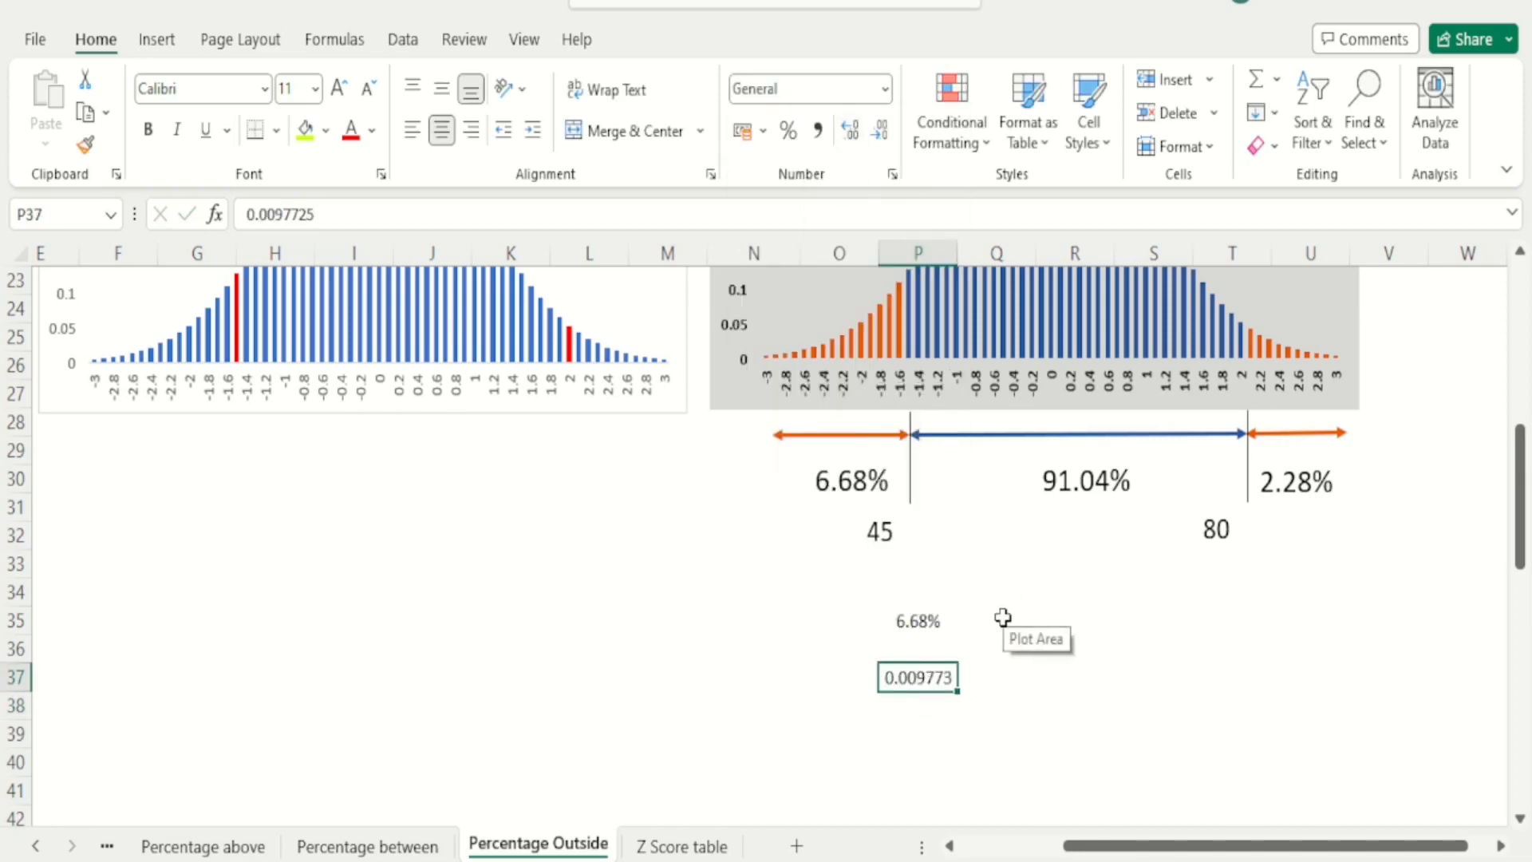
text(0.977)
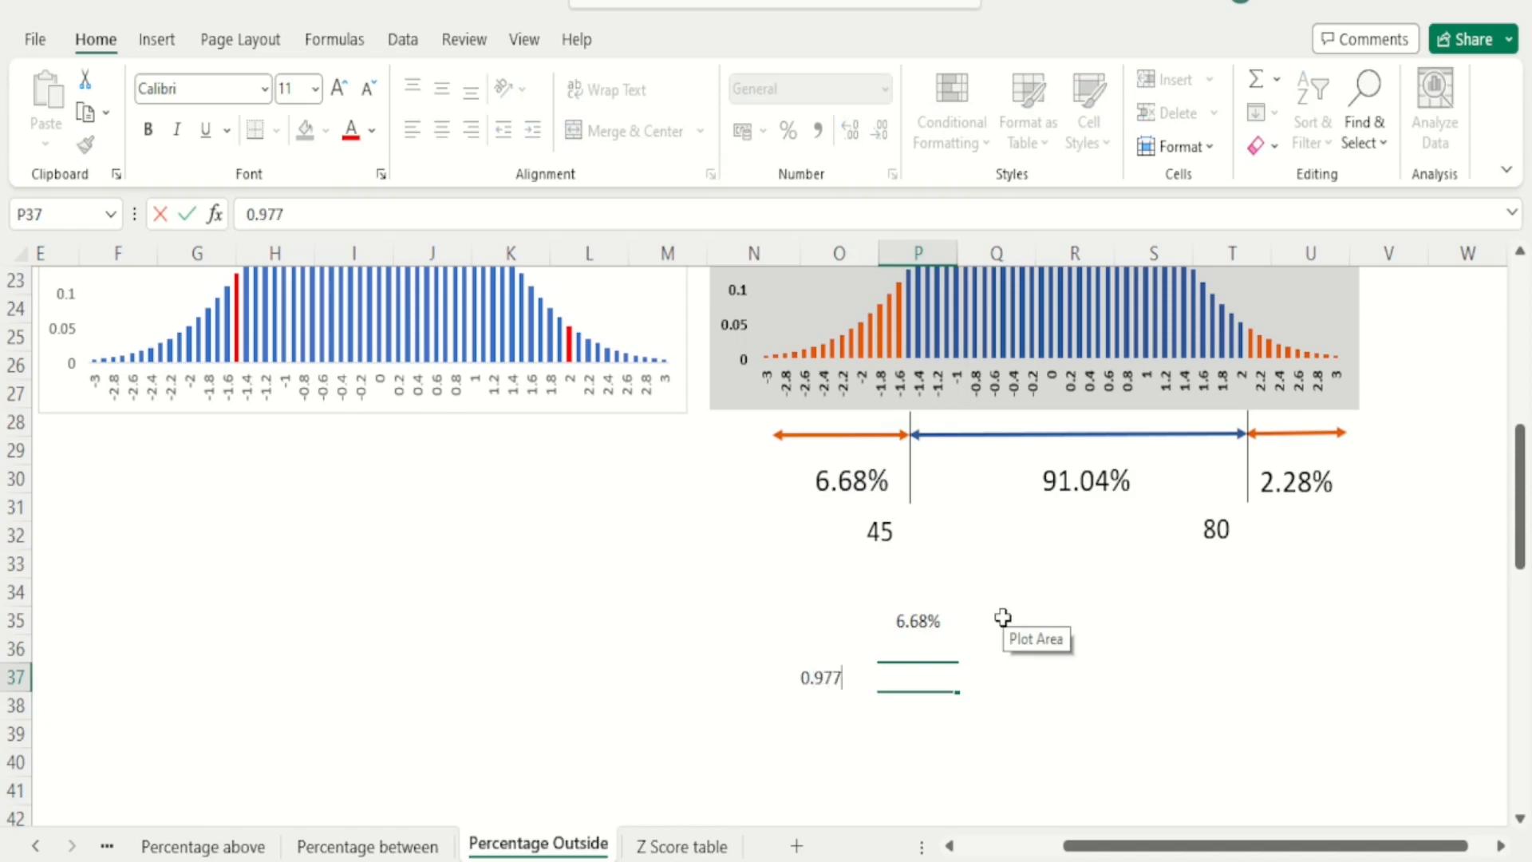
key(ctrl+Return)
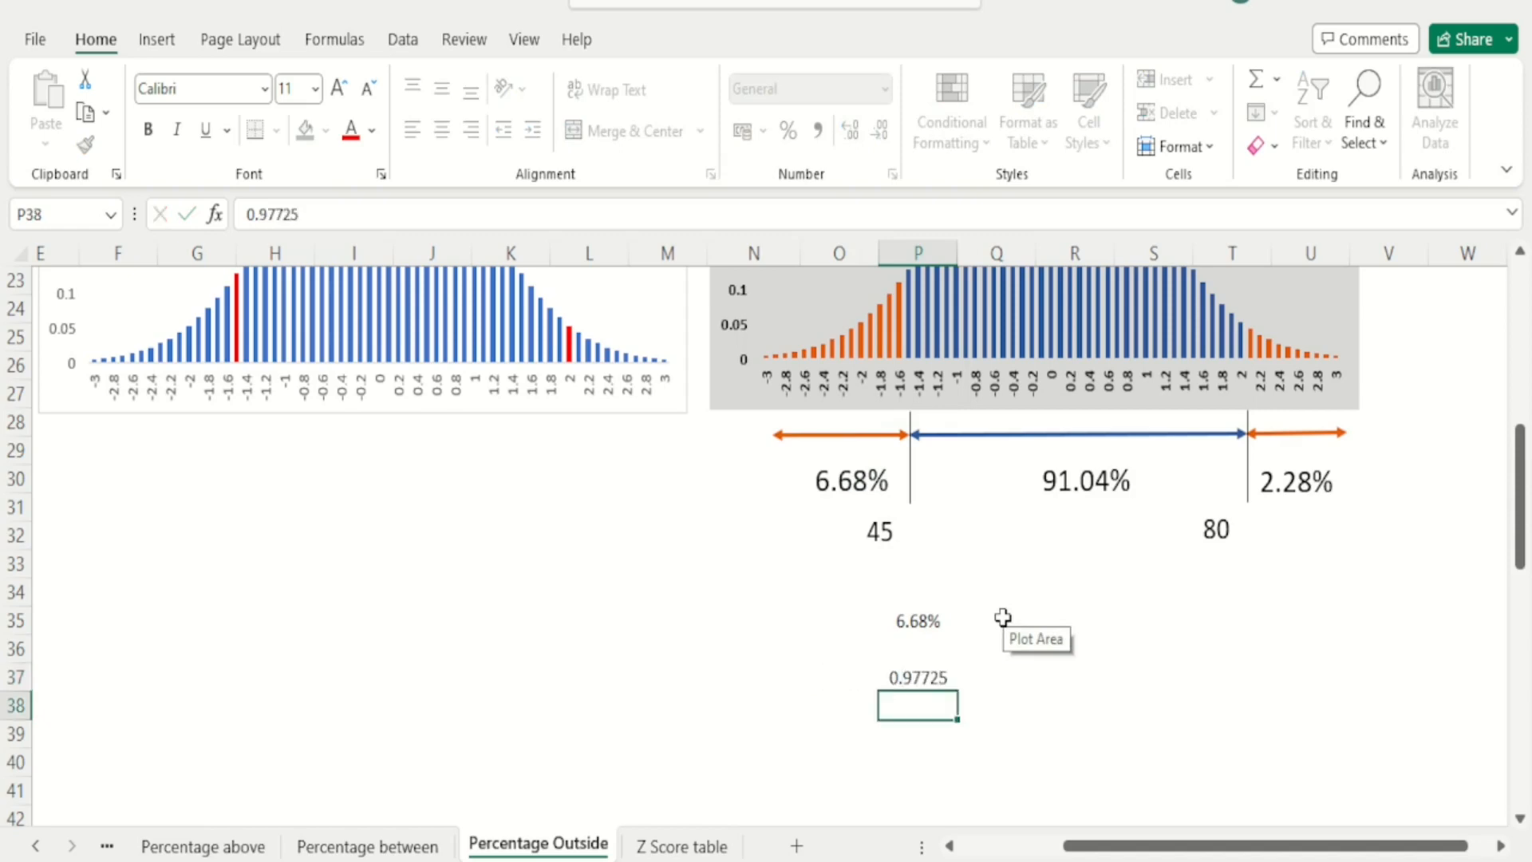
Step: Format cell P37 as a percentage with two decimal places
click(789, 131)
click(854, 134)
click(852, 133)
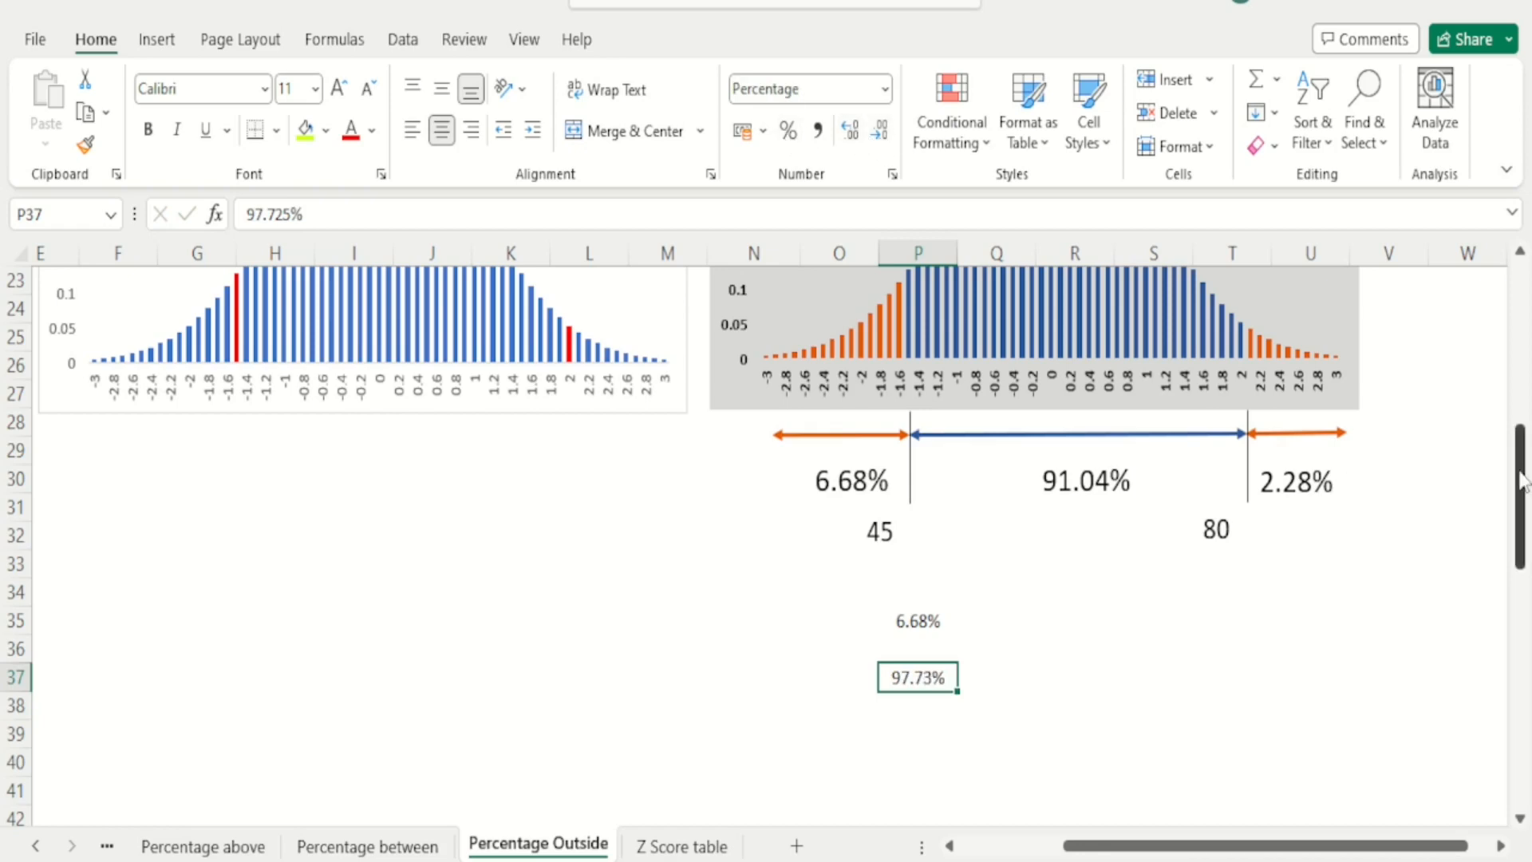
Step: Calculate the share of students above 80 marks in P38 with the formula =1-P37
drag(1521, 481, 1523, 424)
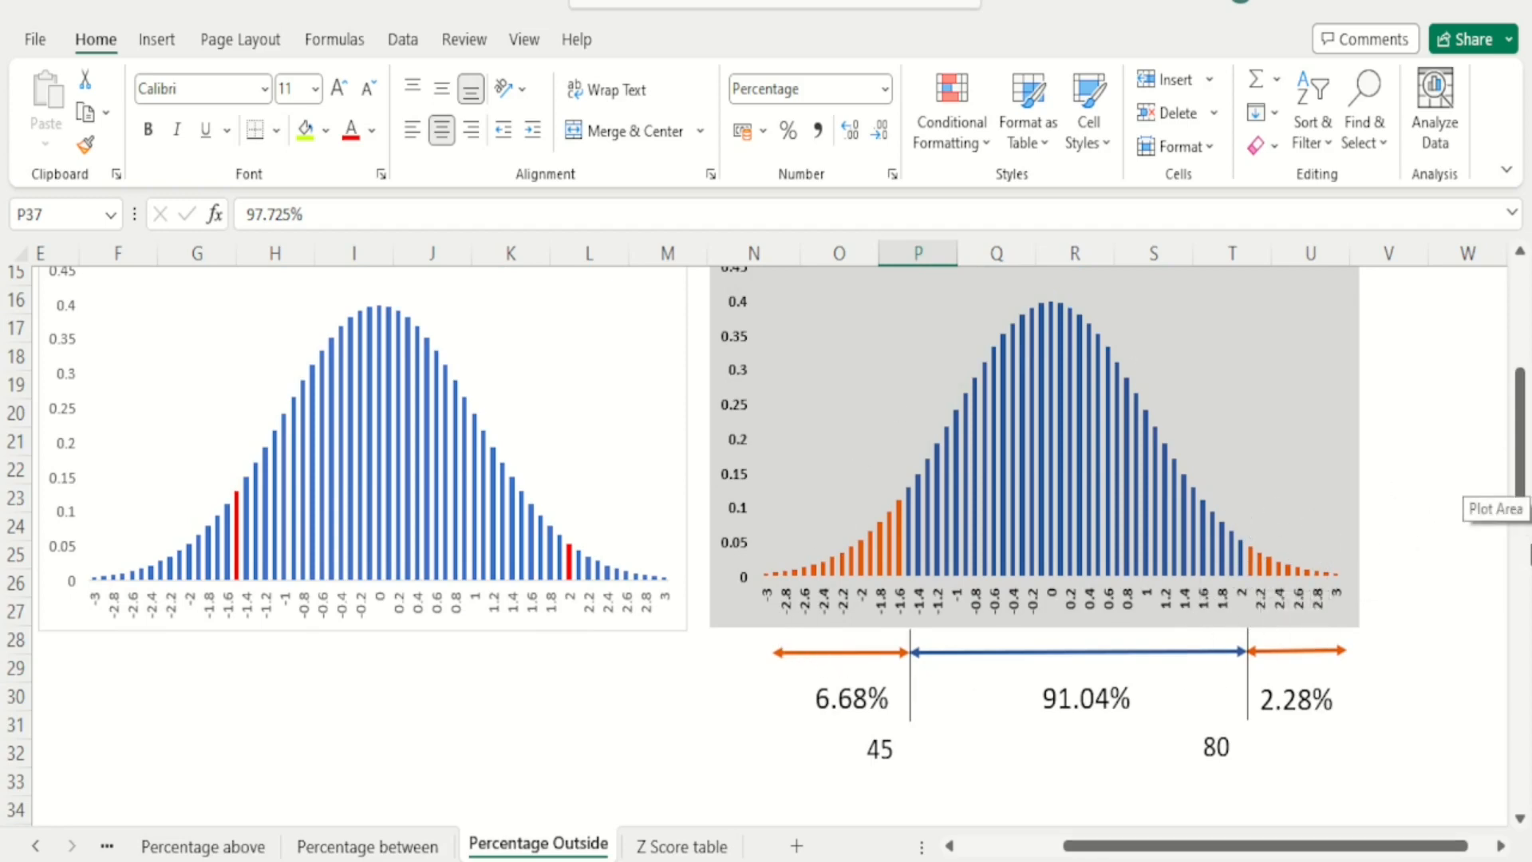
drag(1520, 491, 1519, 551)
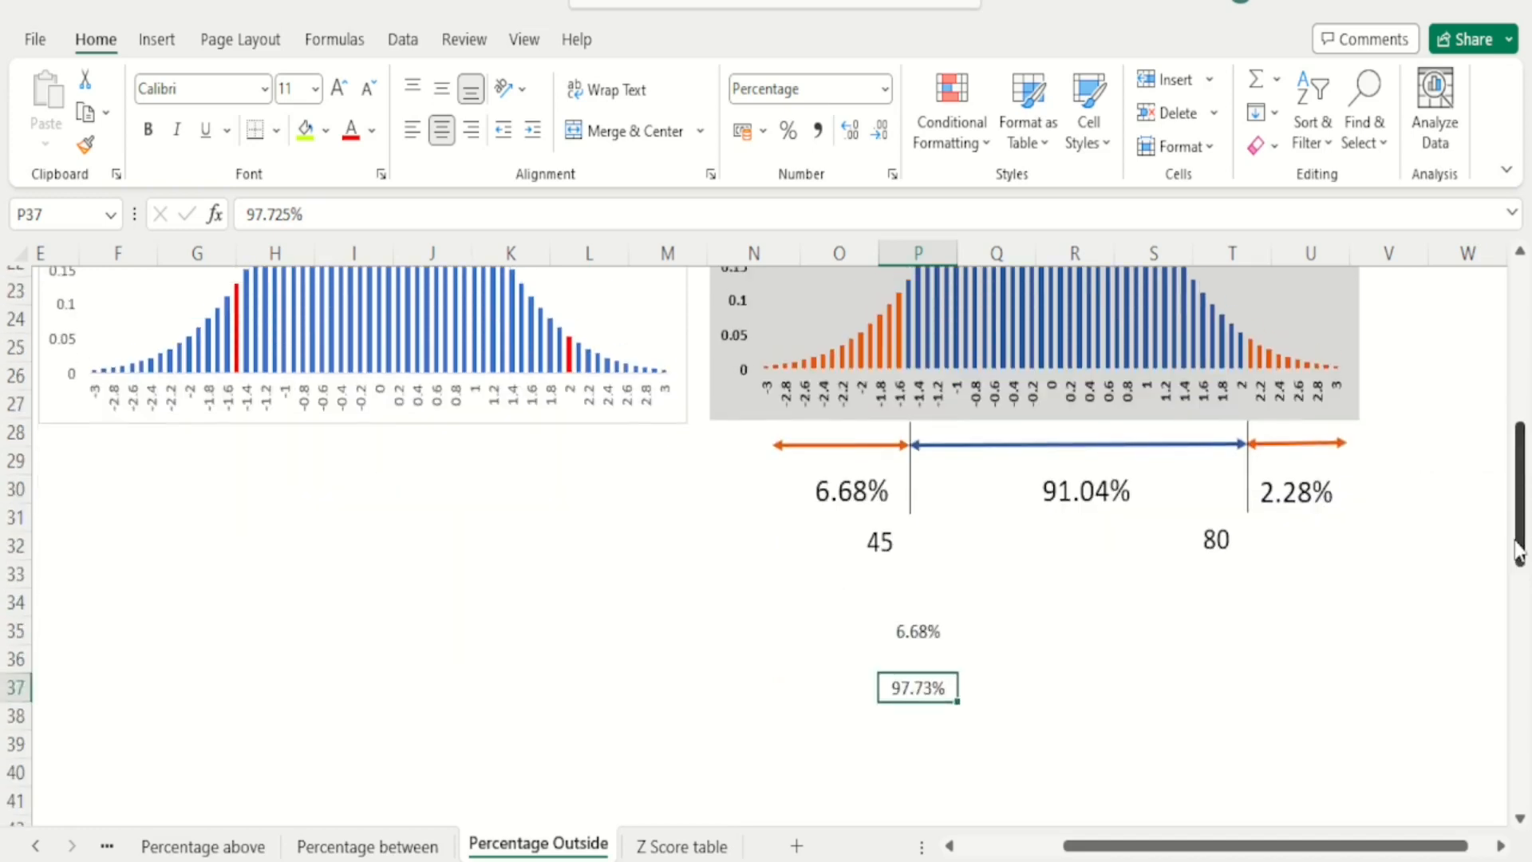
key(Down)
text(=)
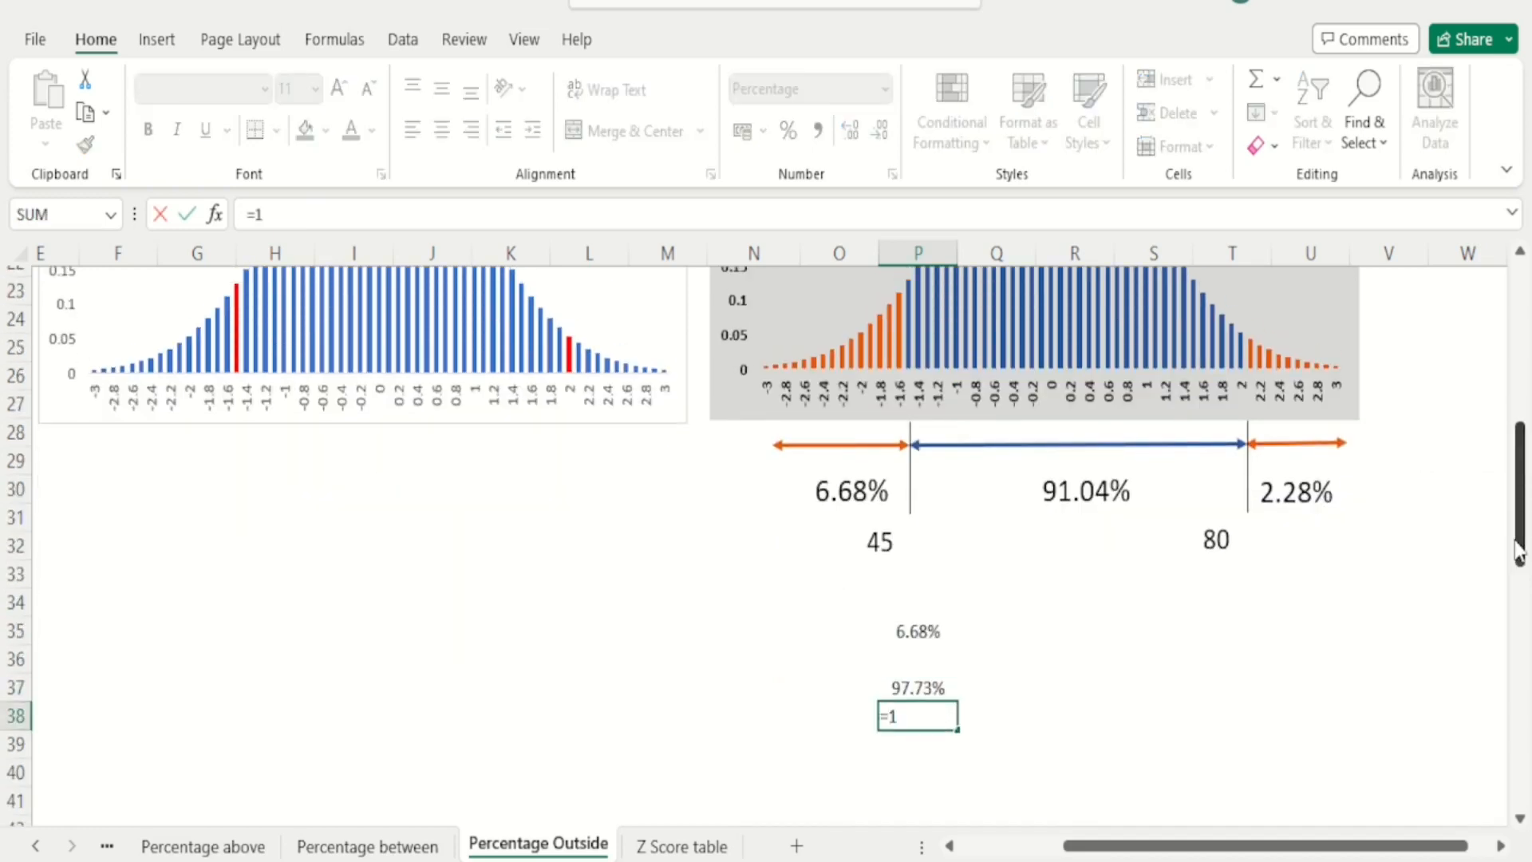
text(1-)
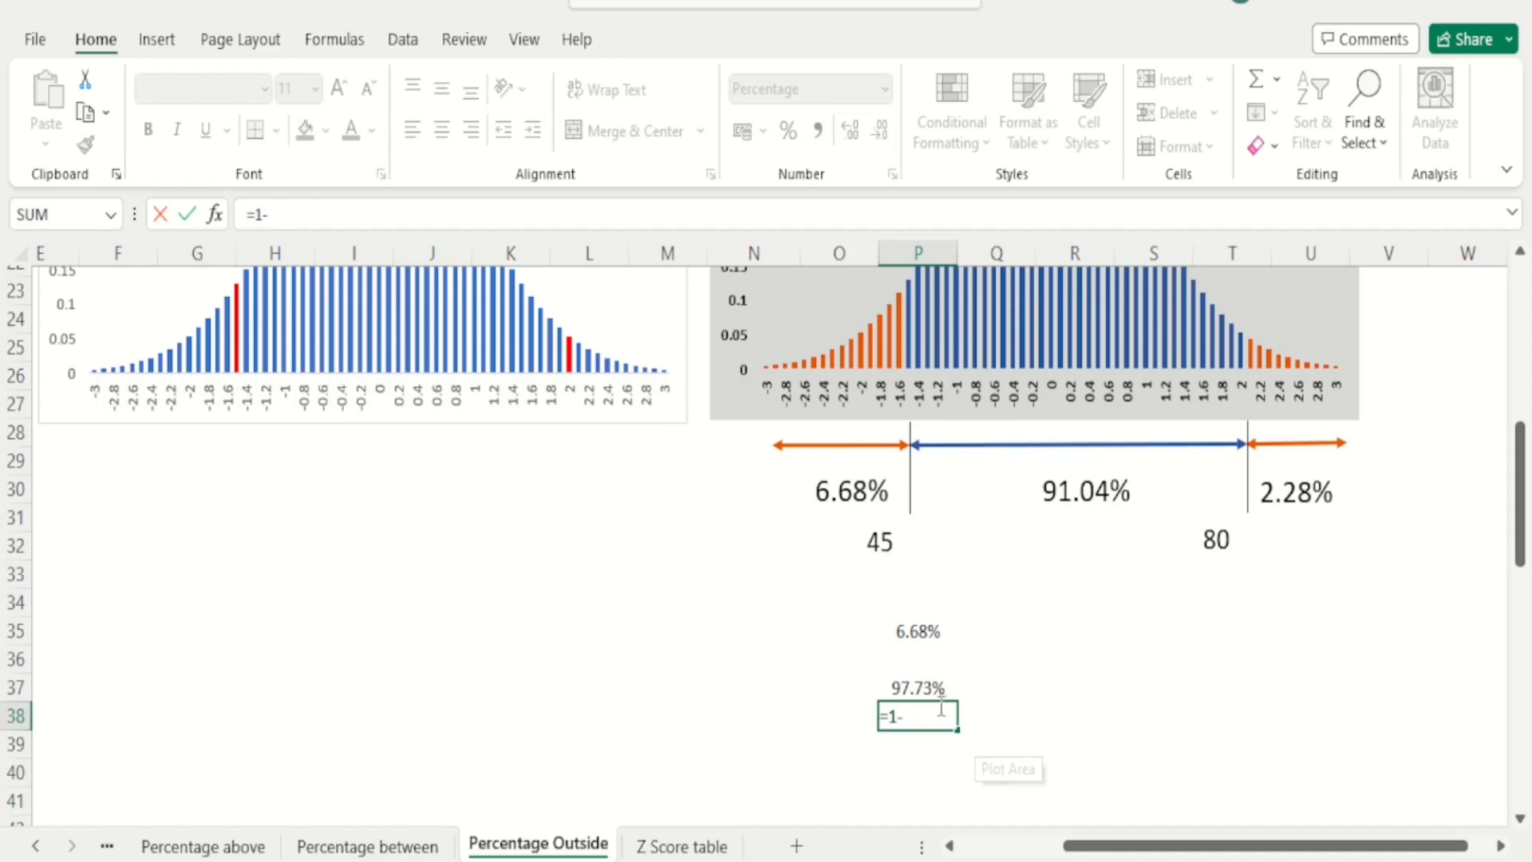
click(926, 687)
key(Return)
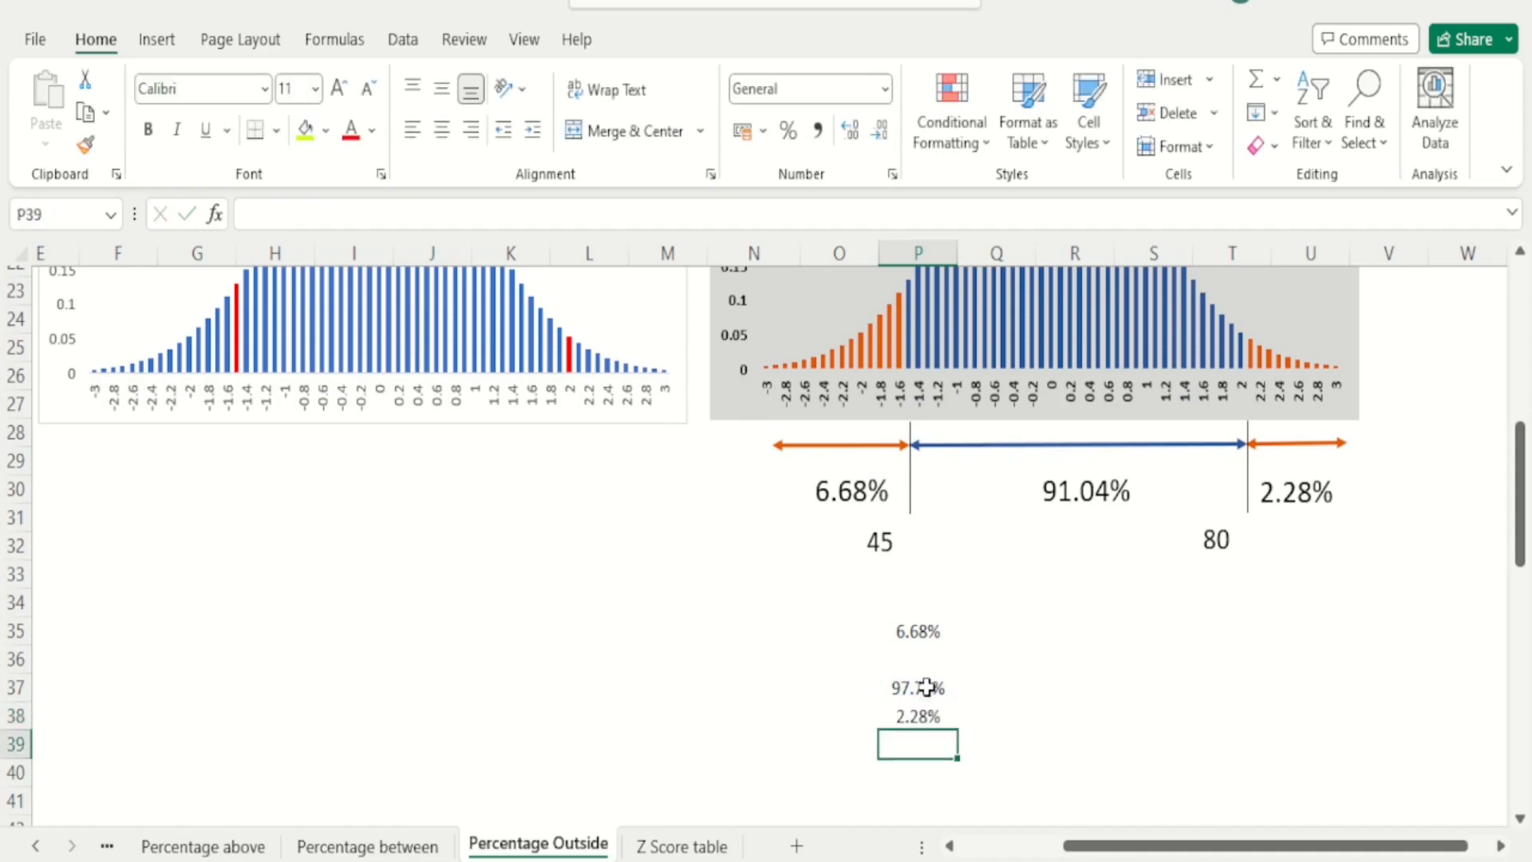
Step: Add the shares below 45 and above 80 marks in cell P39 with the formula =P35+P38
key(Up)
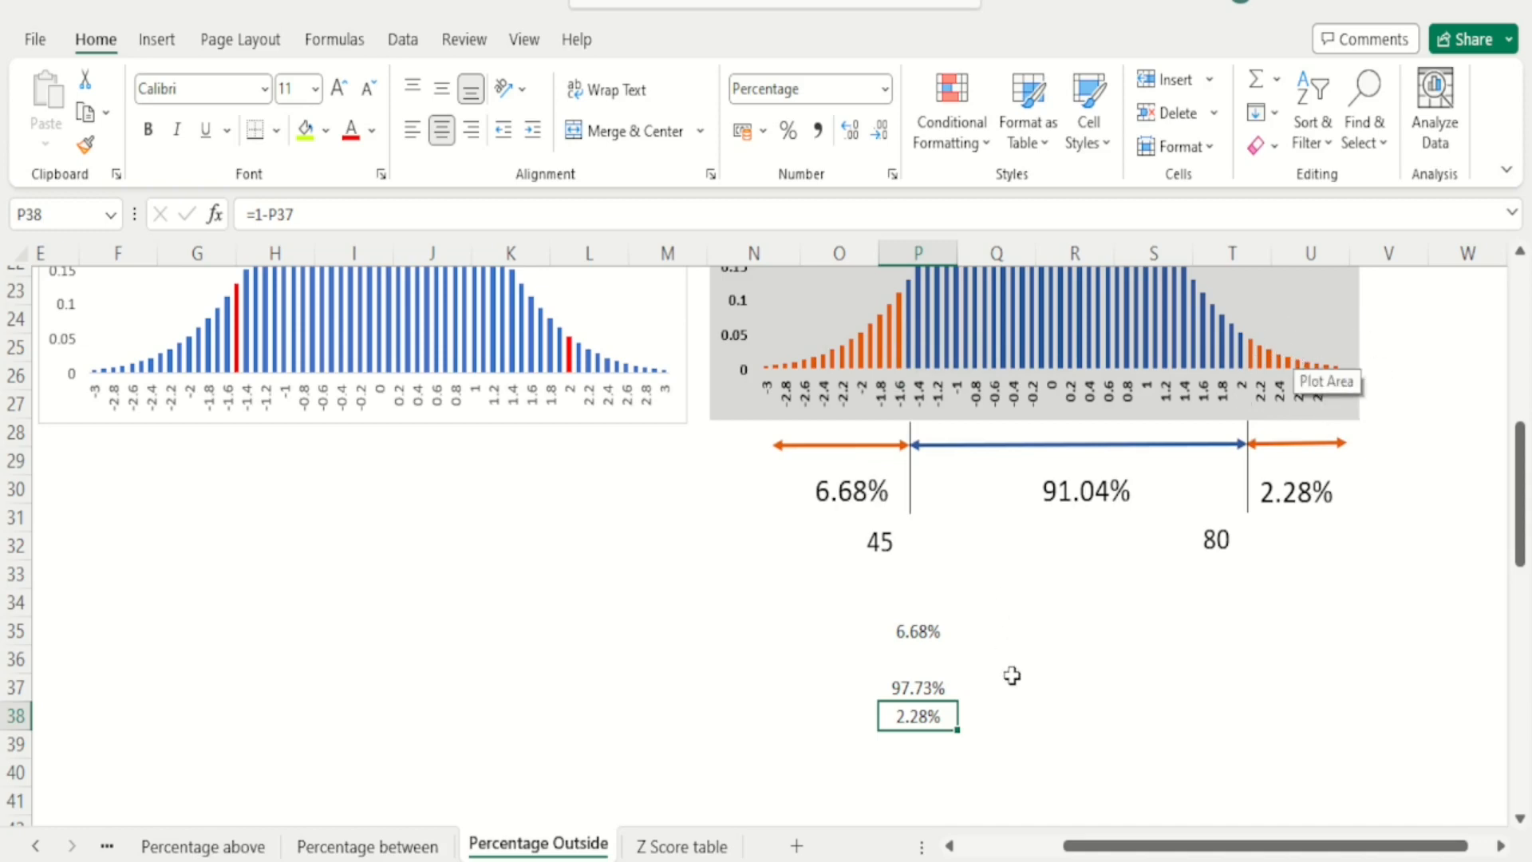
key(Down)
text(=)
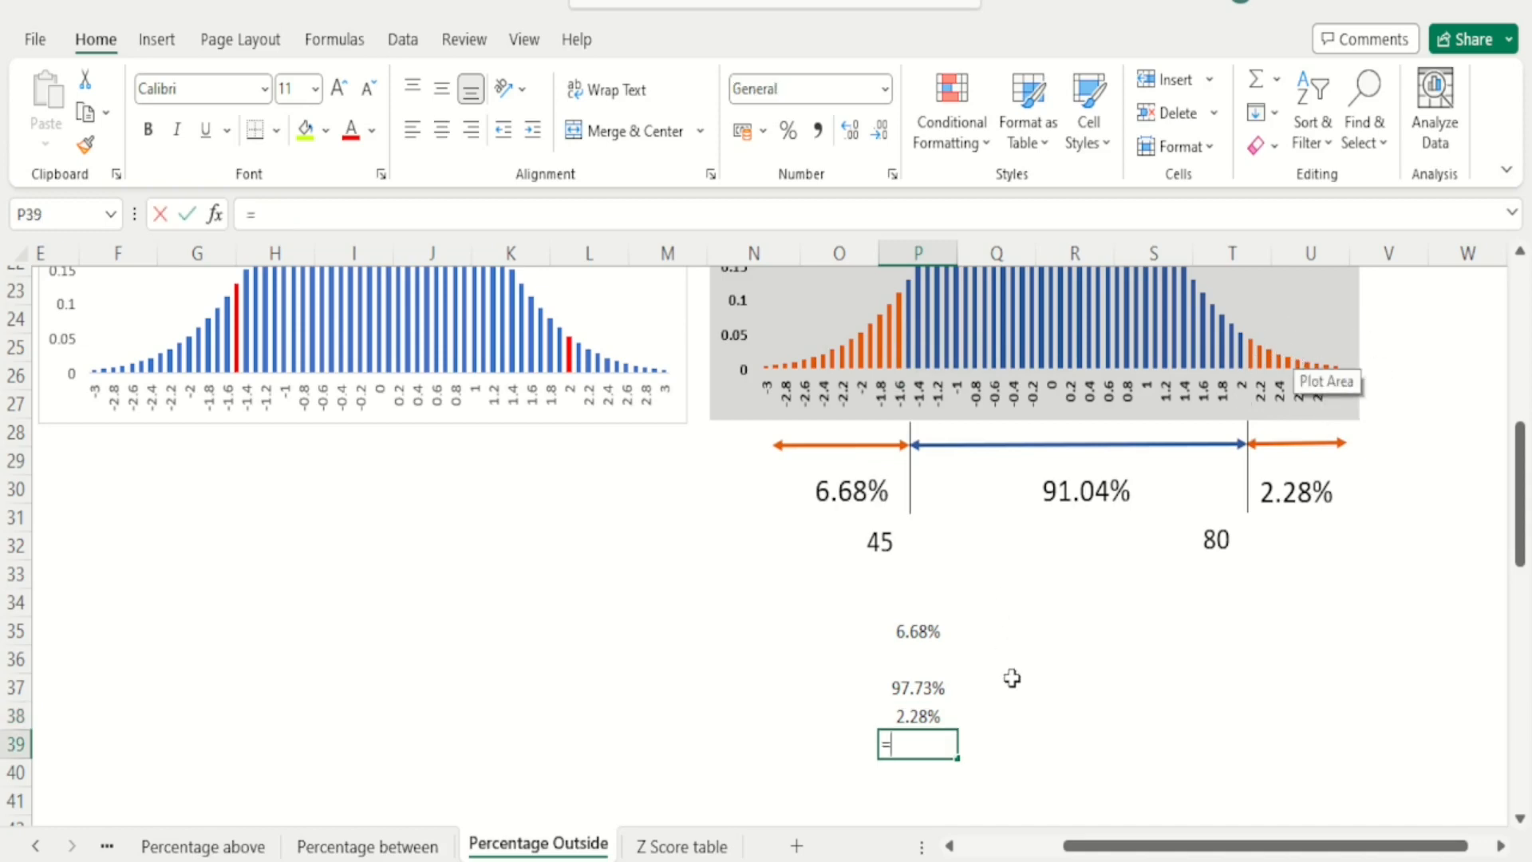
key(Up)
key(Up)
key(Up)
key(Up)
text(+)
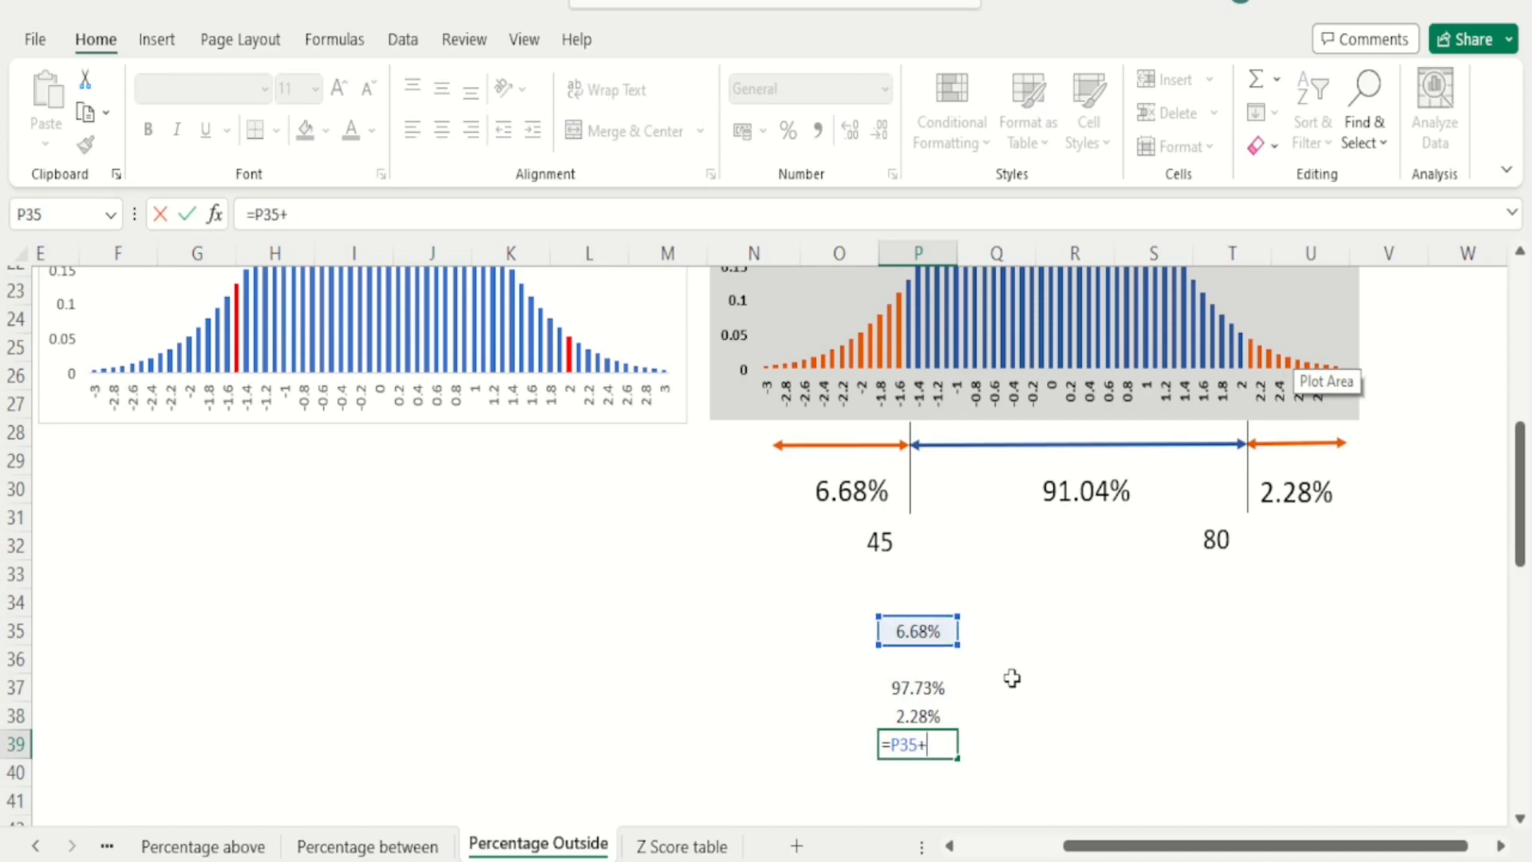
key(Up)
key(Return)
key(Up)
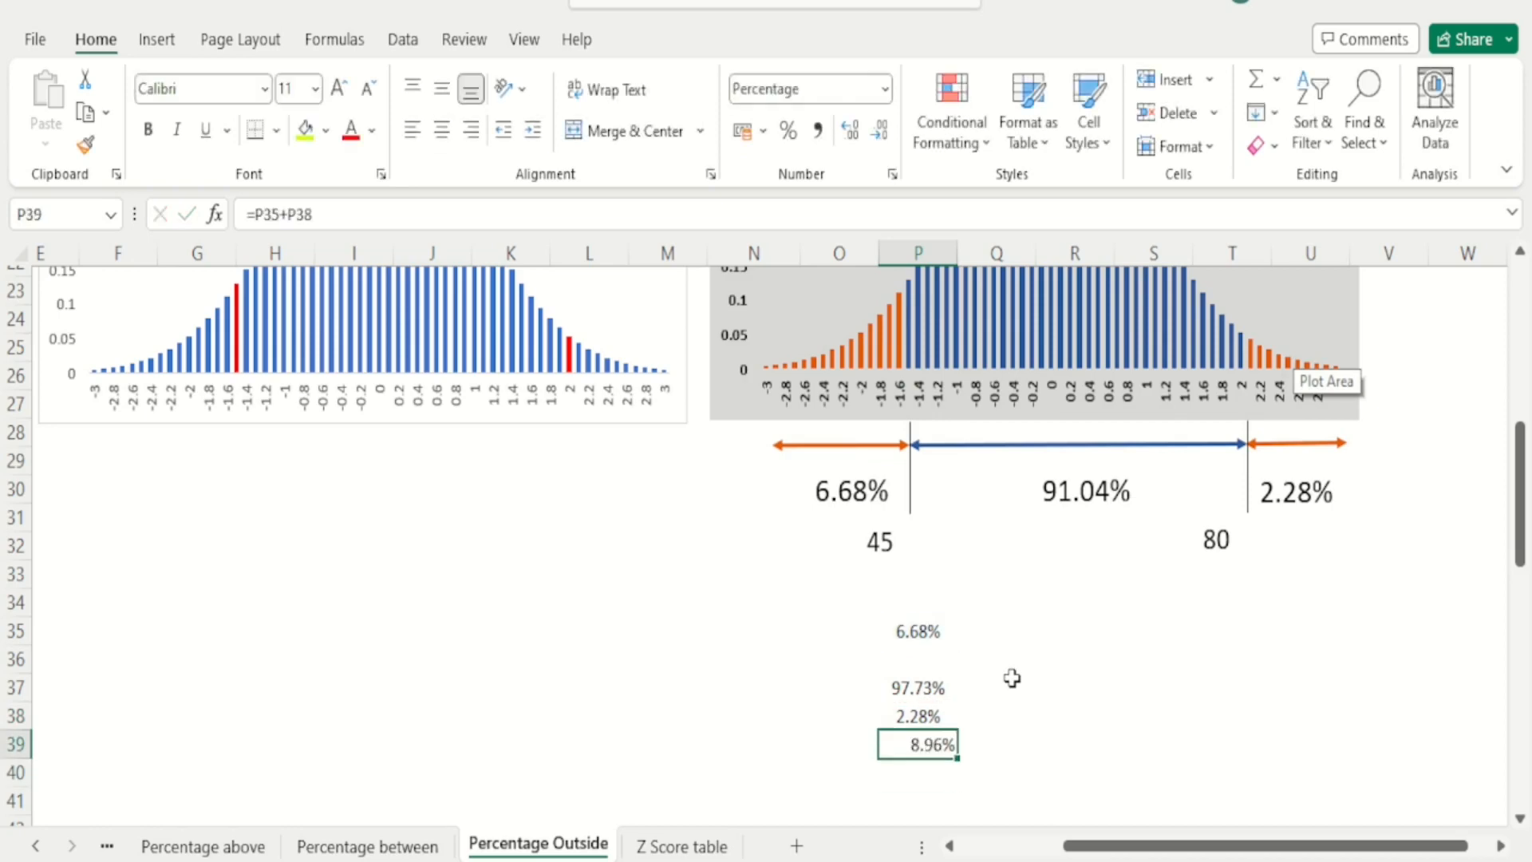
Step: Format the total in cell P39 as bold dark green text
click(372, 131)
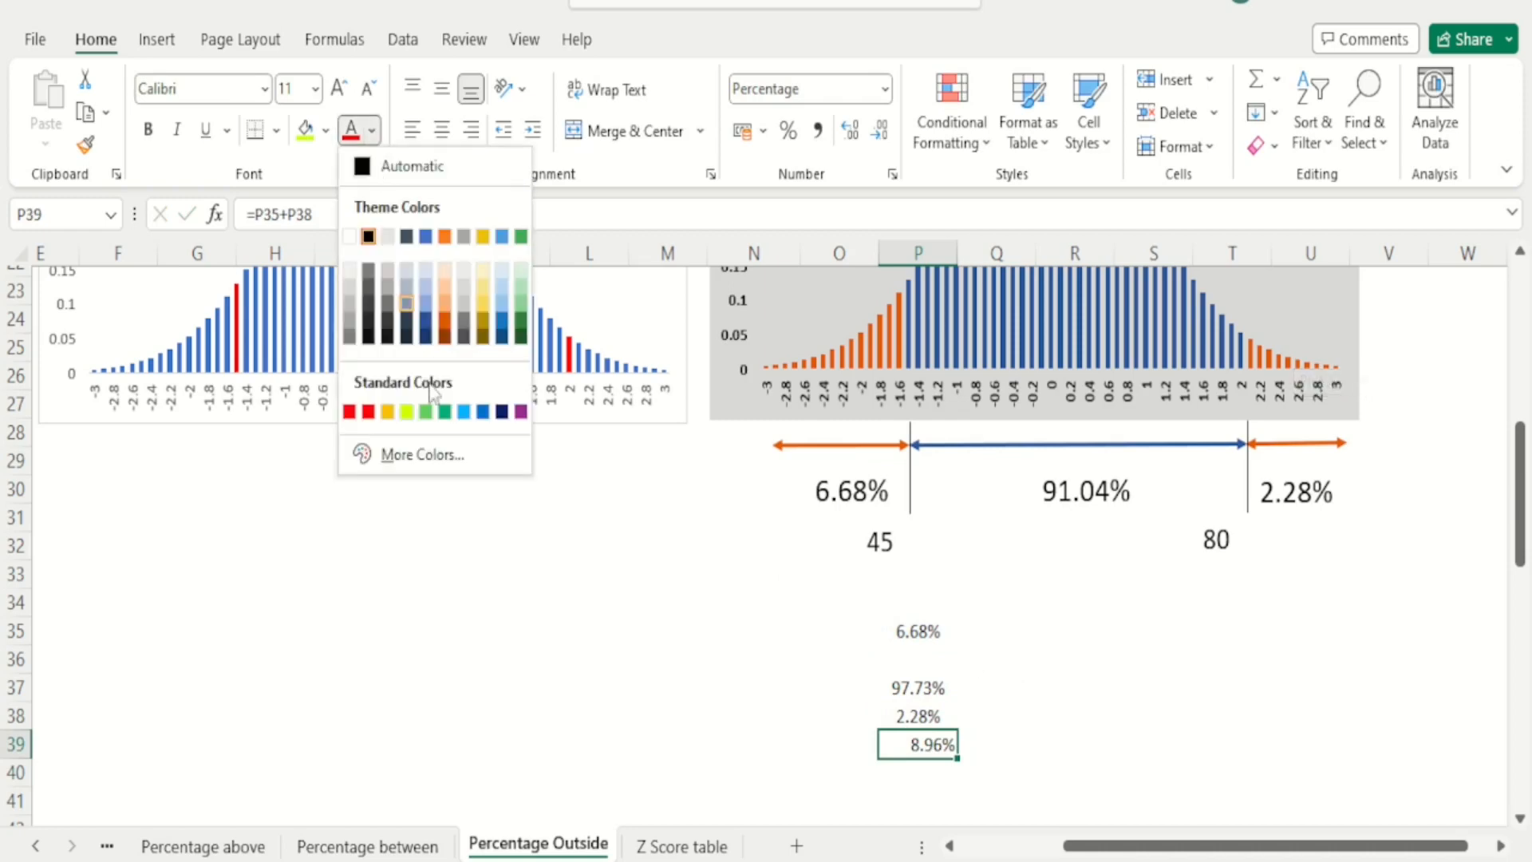
click(520, 330)
key(ctrl+b)
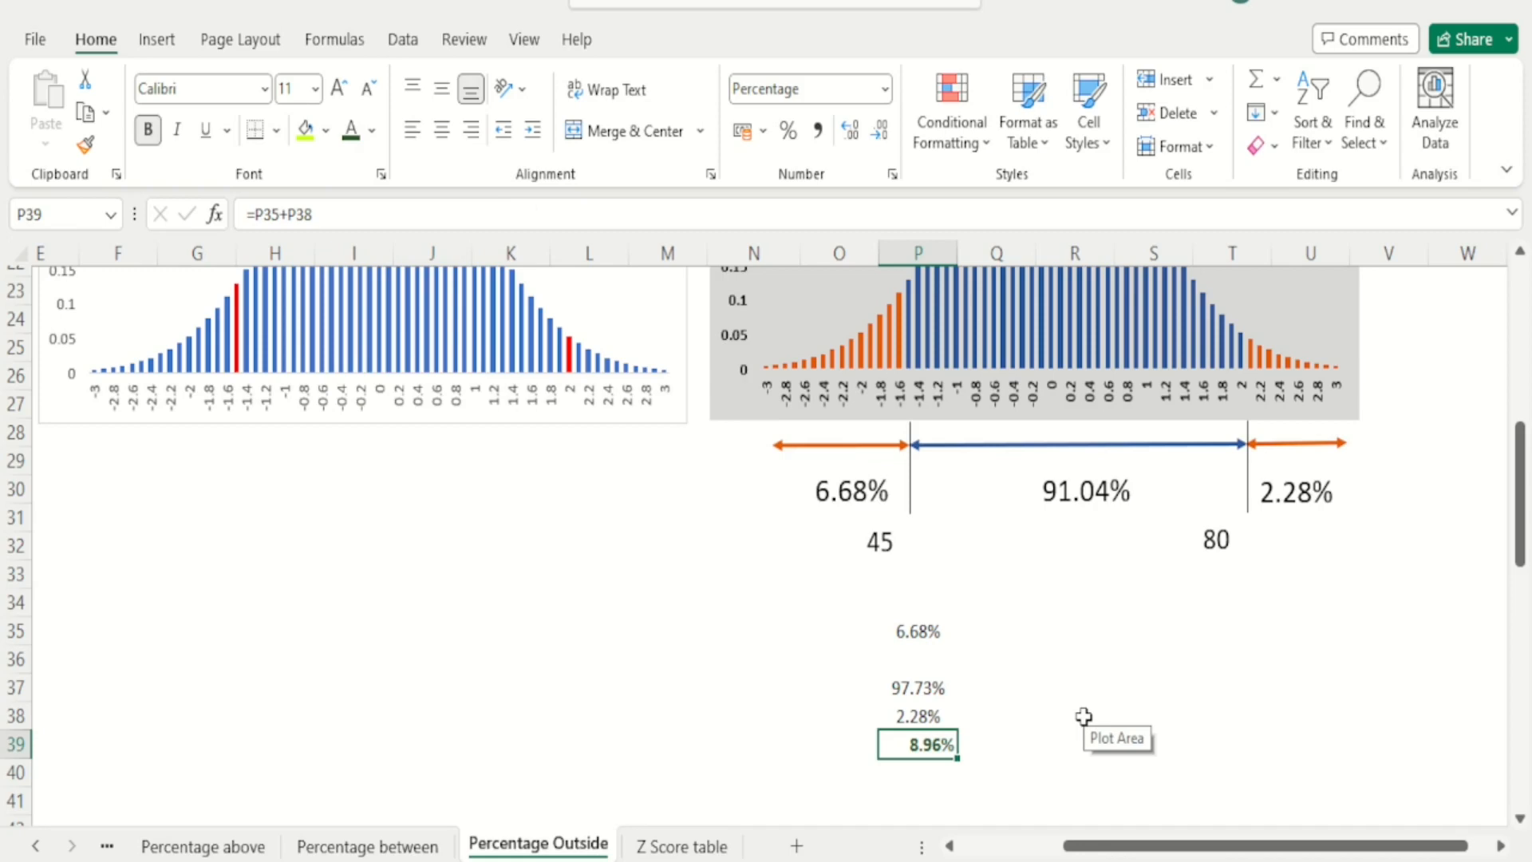
Step: Clear the scratch calculations in cells P35 to P39
key(shift+Up)
key(shift+Up)
key(shift+Up)
key(shift+Up)
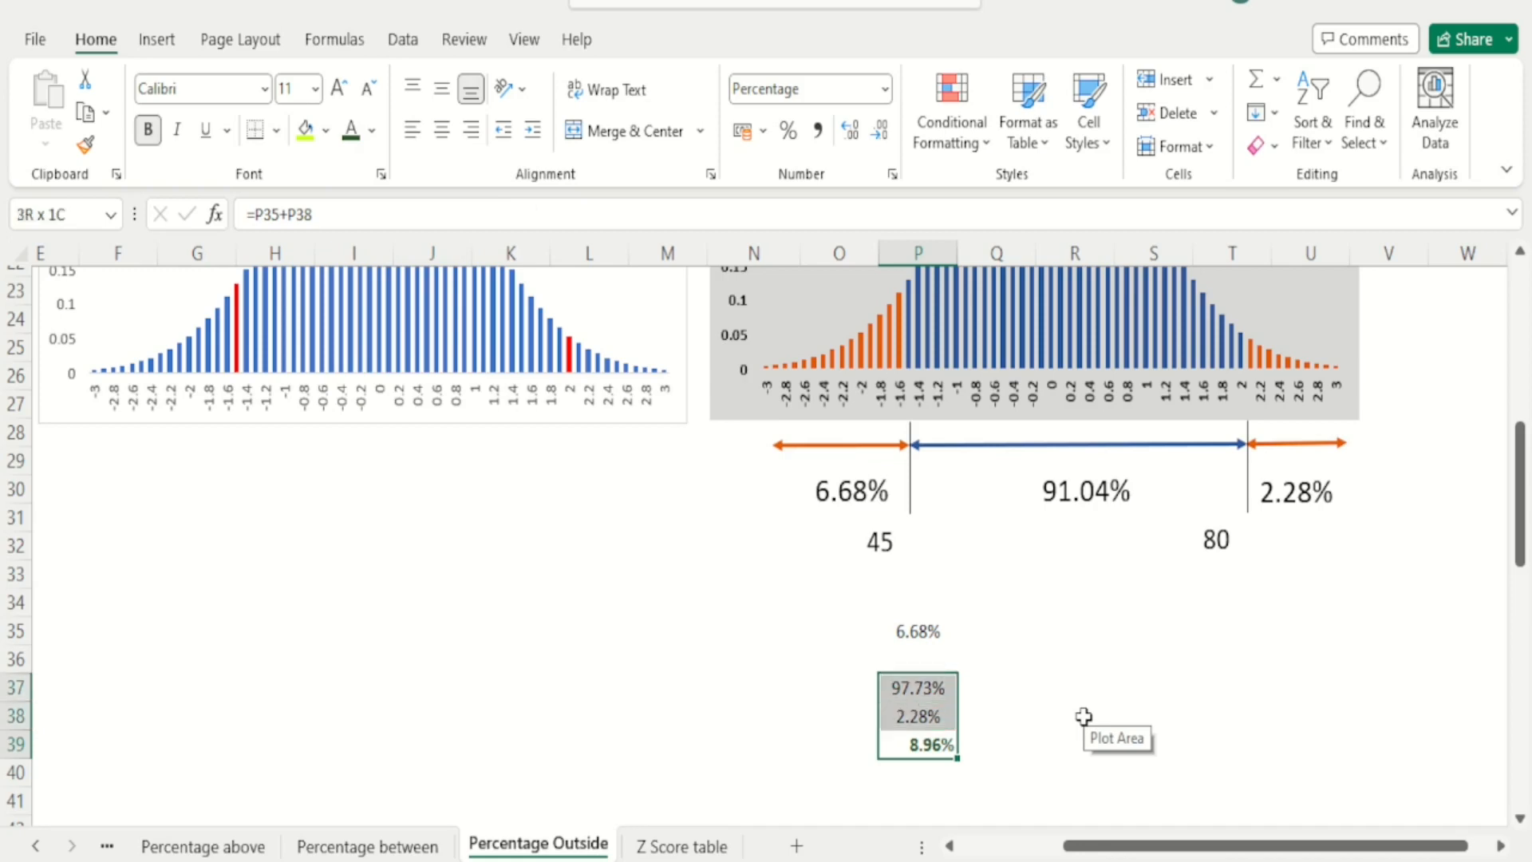
key(Delete)
Step: Extend the 45 and 80 labels beneath the shaded chart to "45 marks" and "80 marks" and position them under the boundary lines
drag(1520, 495, 1520, 435)
click(1454, 549)
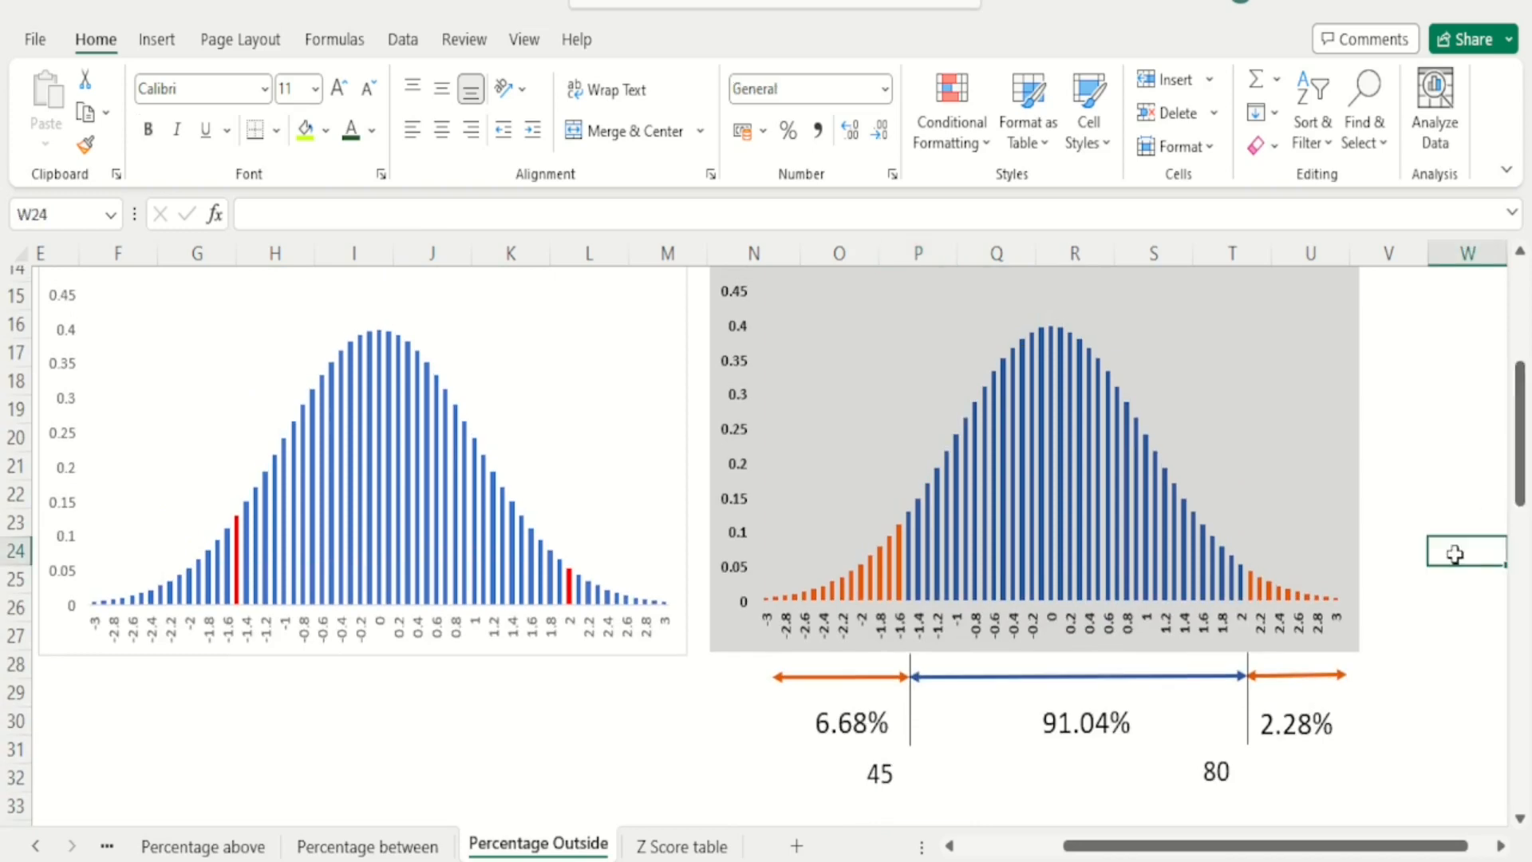
click(887, 785)
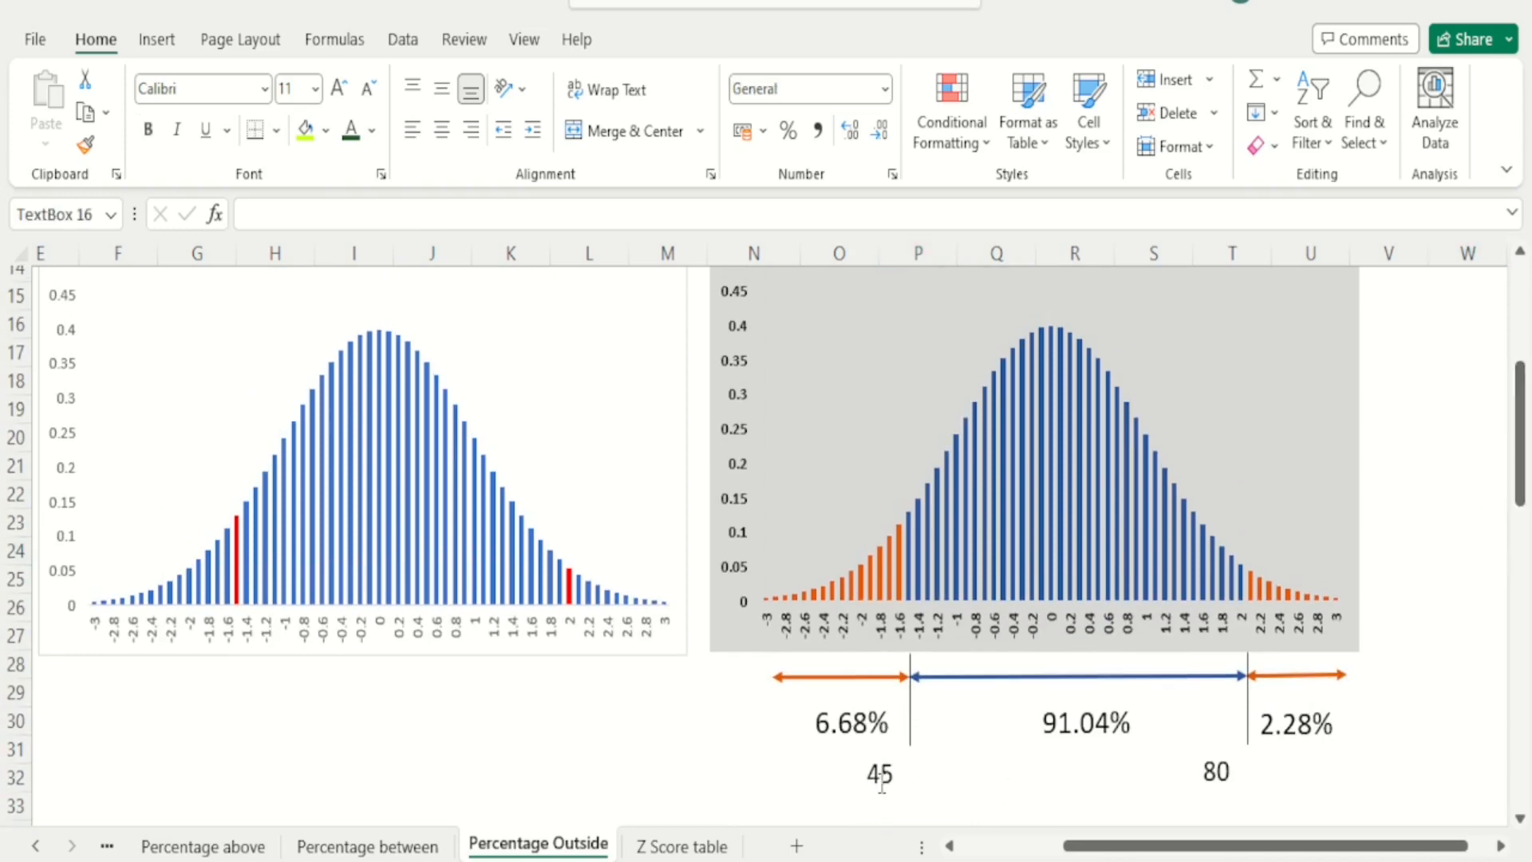
drag(891, 788, 921, 789)
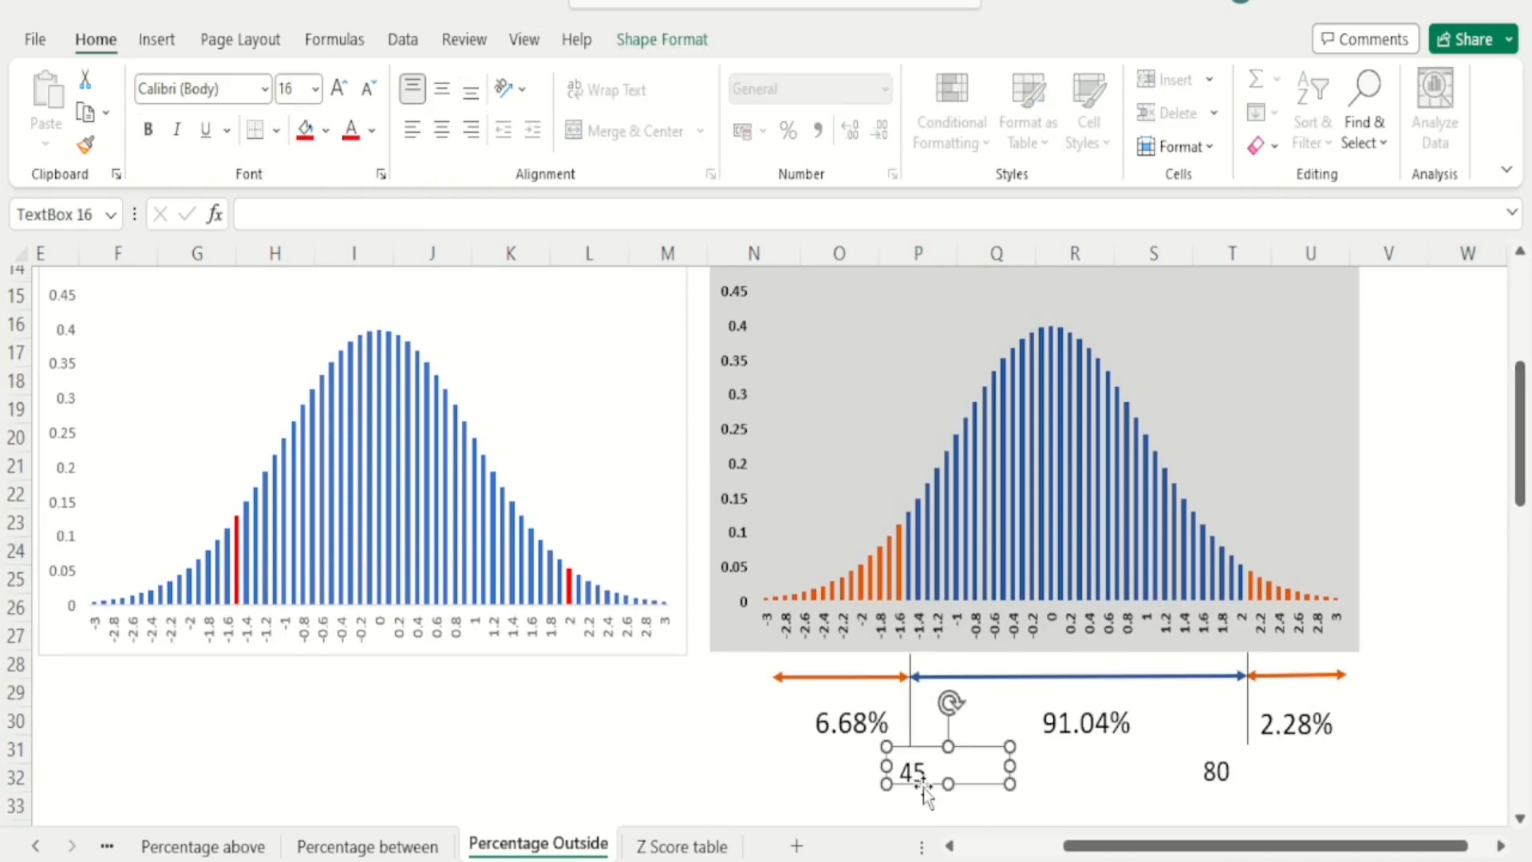
click(1220, 773)
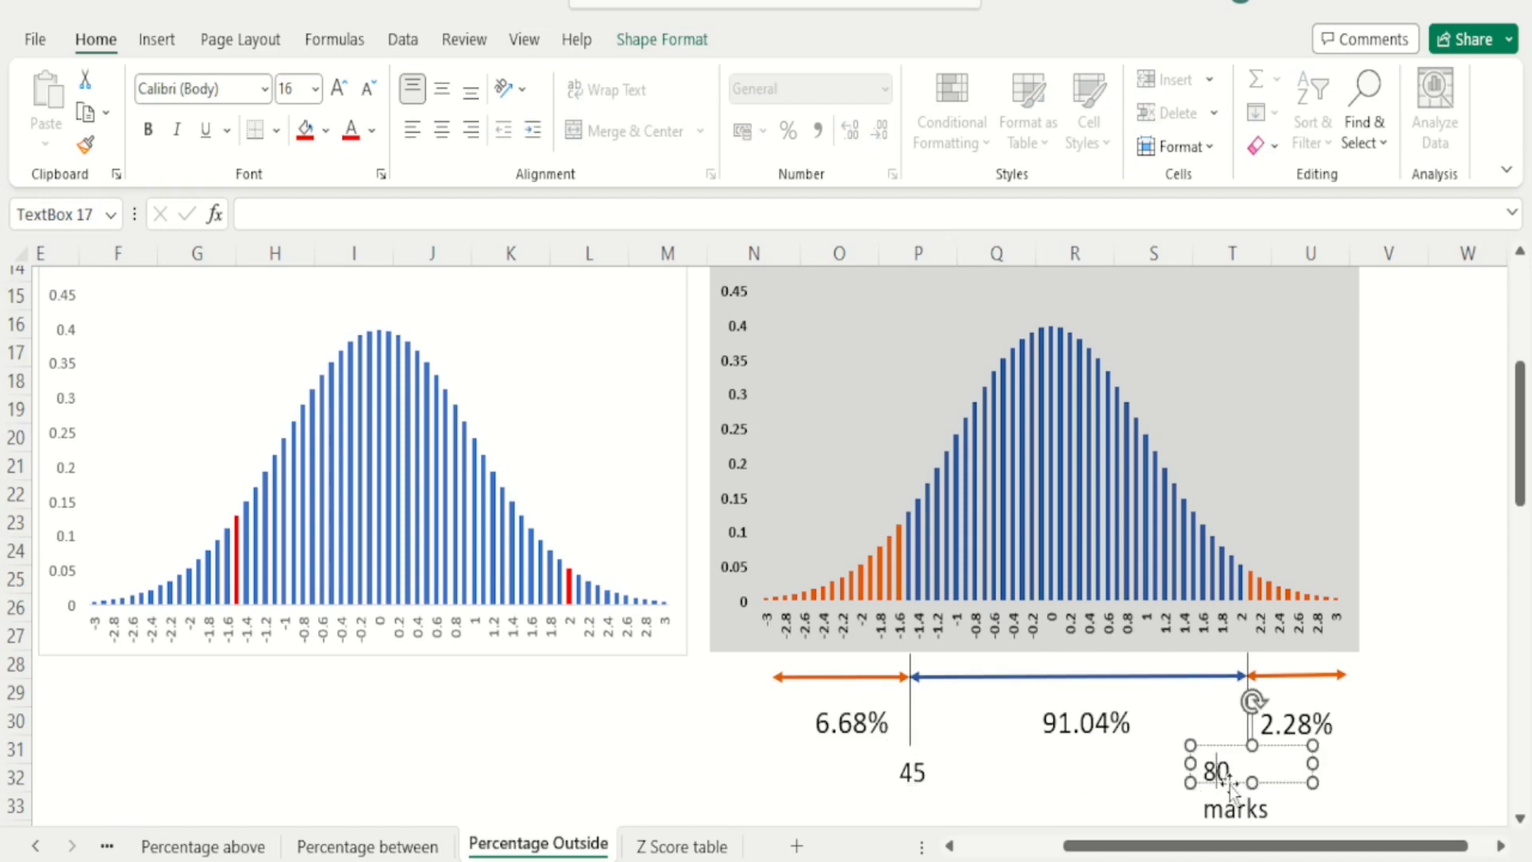
drag(1232, 785, 1368, 807)
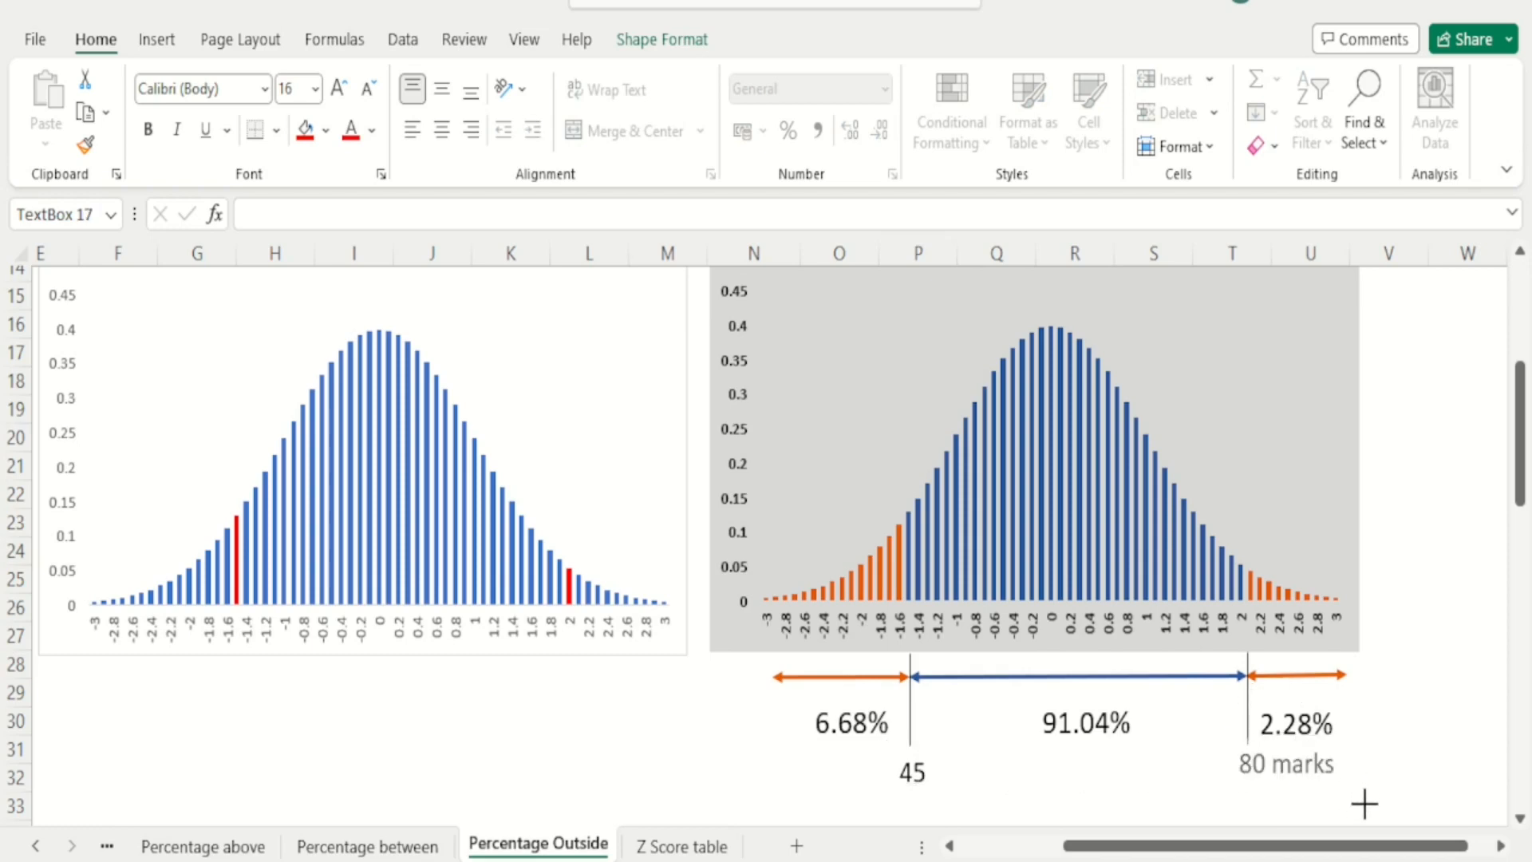
click(914, 781)
drag(1004, 780, 954, 794)
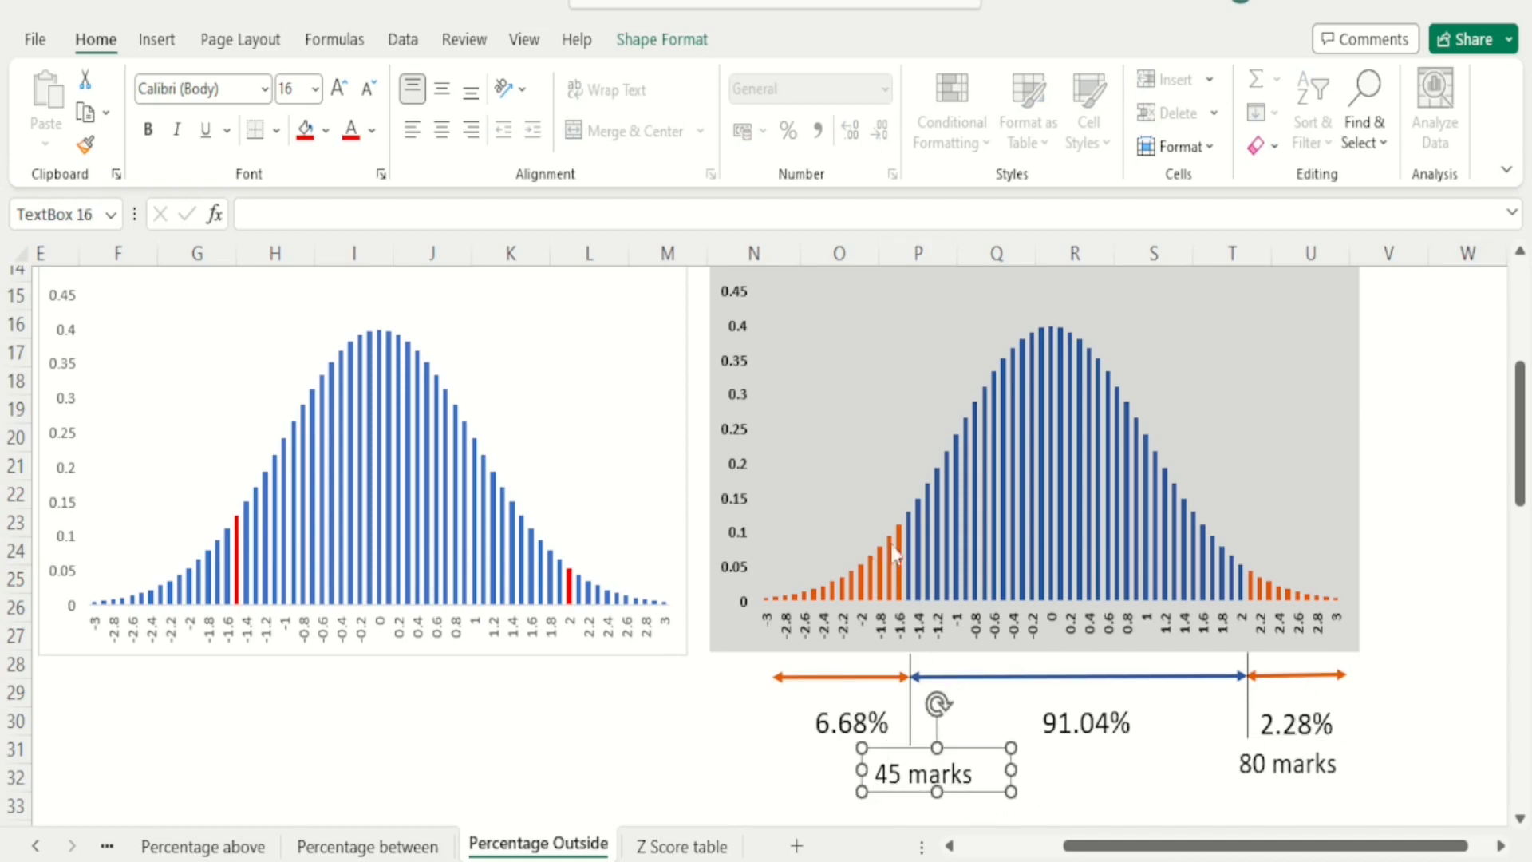
click(769, 779)
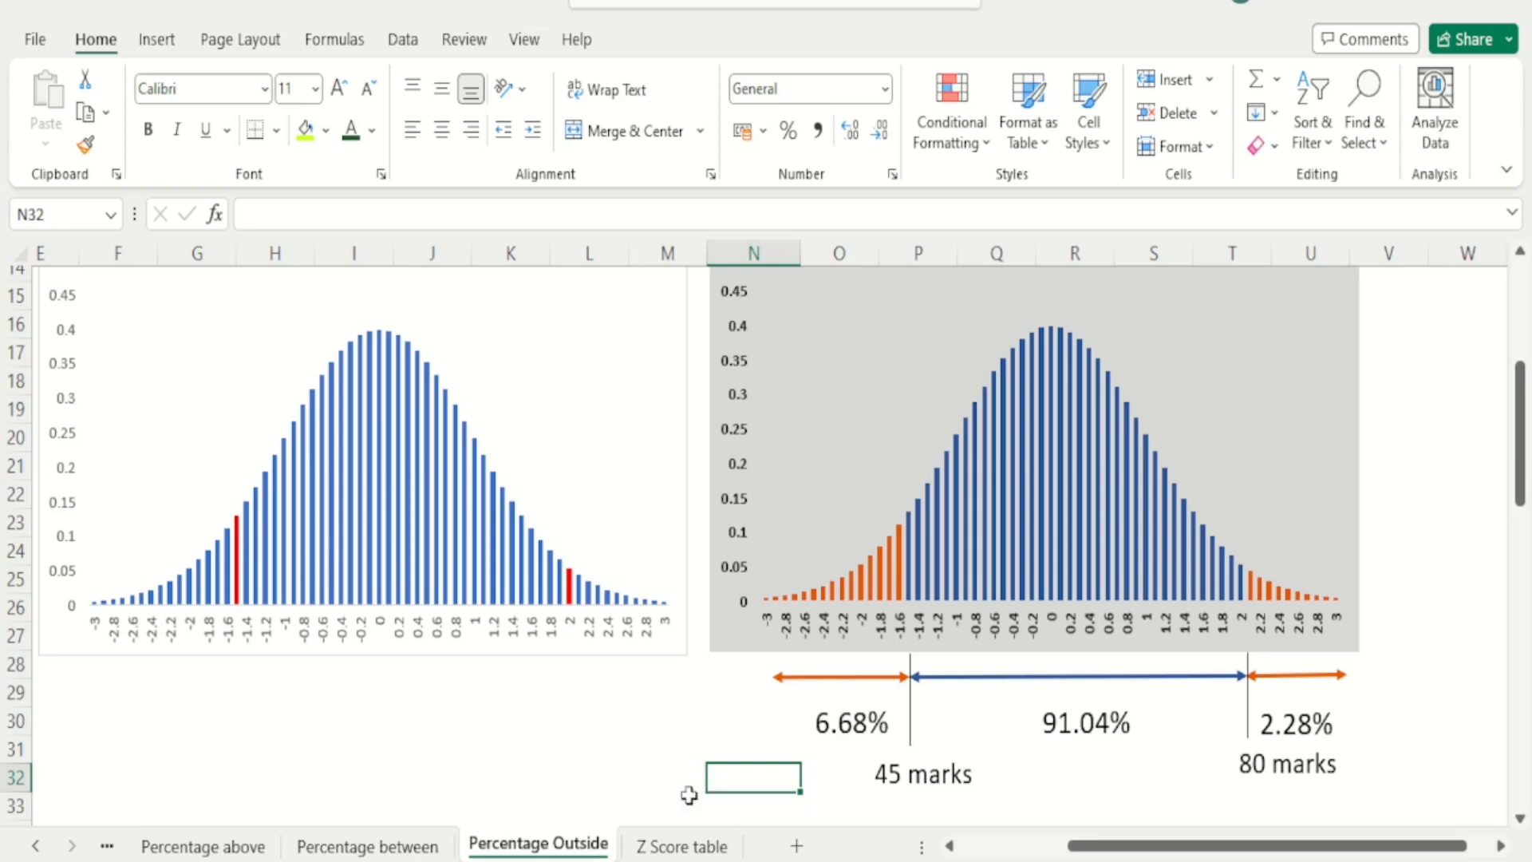
Step: On the Z Score table sheet, draw a horizontal arrow about 3.36 cm long along the -0.7 row, ending at the 0.02 column
click(678, 847)
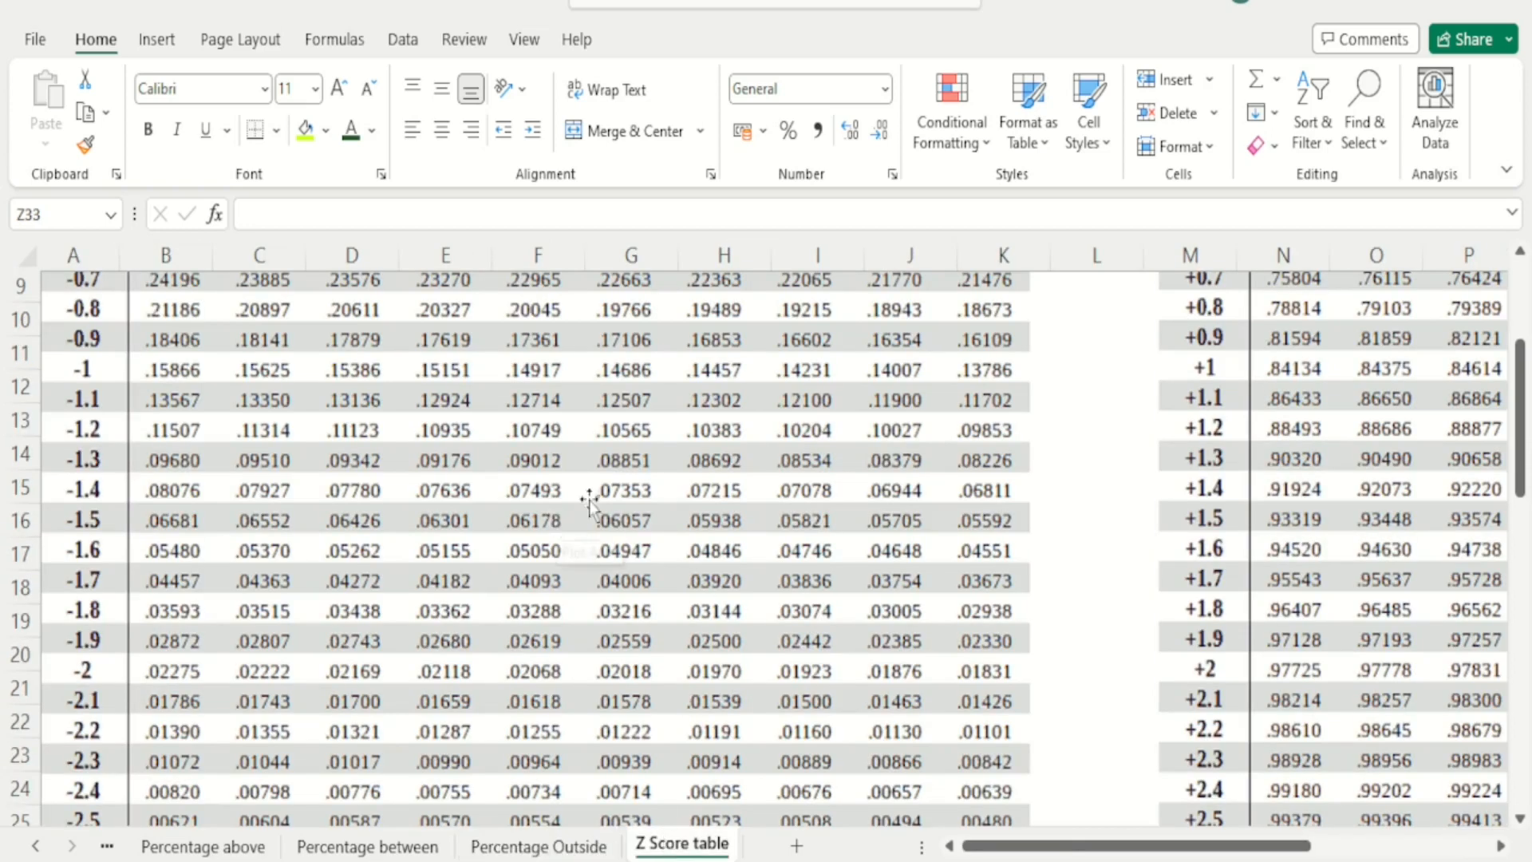
drag(1522, 475, 1521, 395)
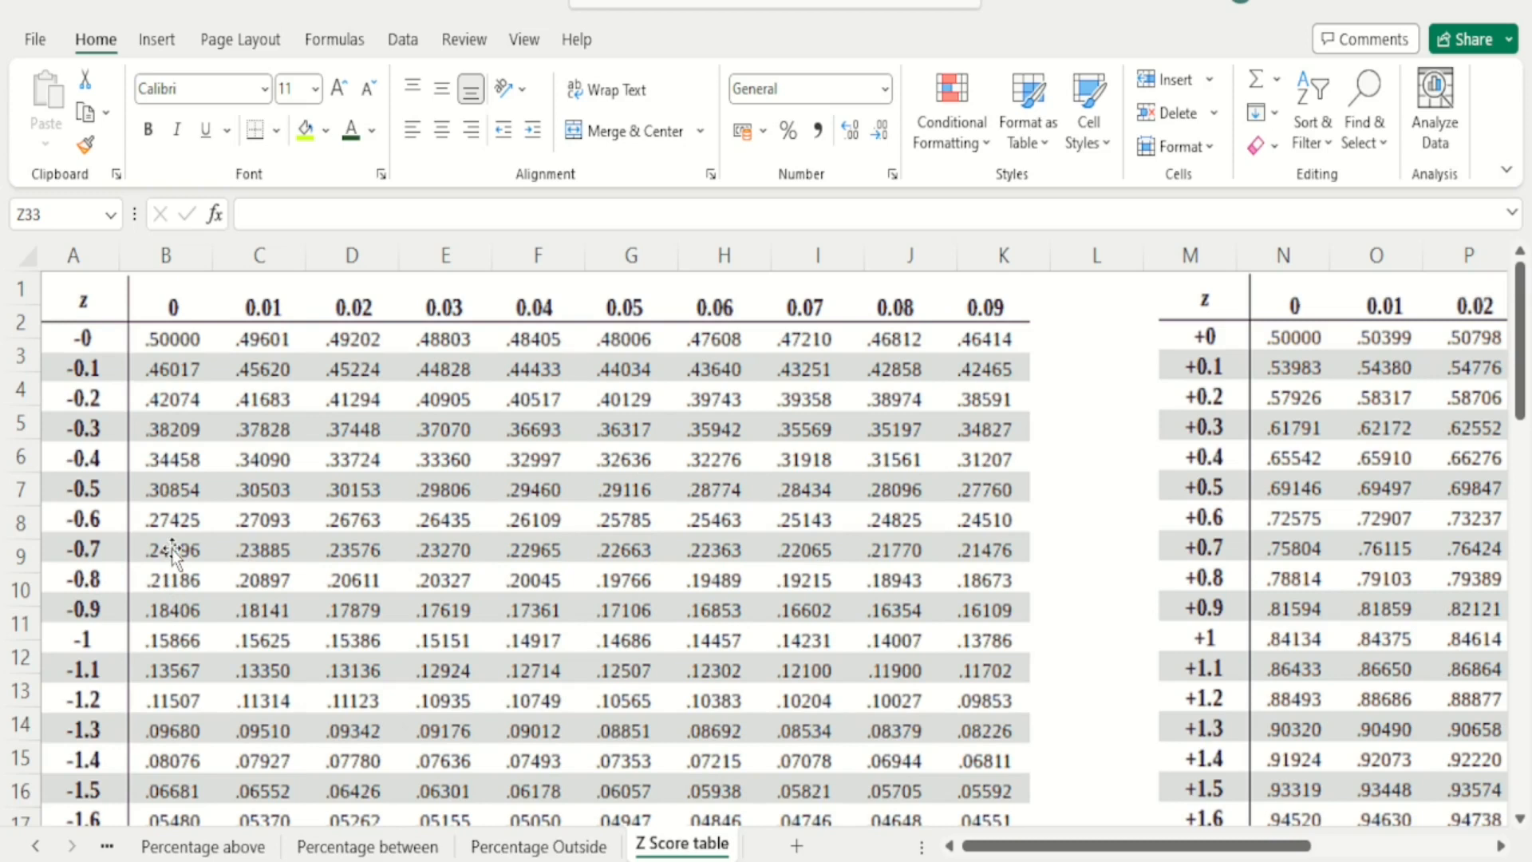
click(159, 40)
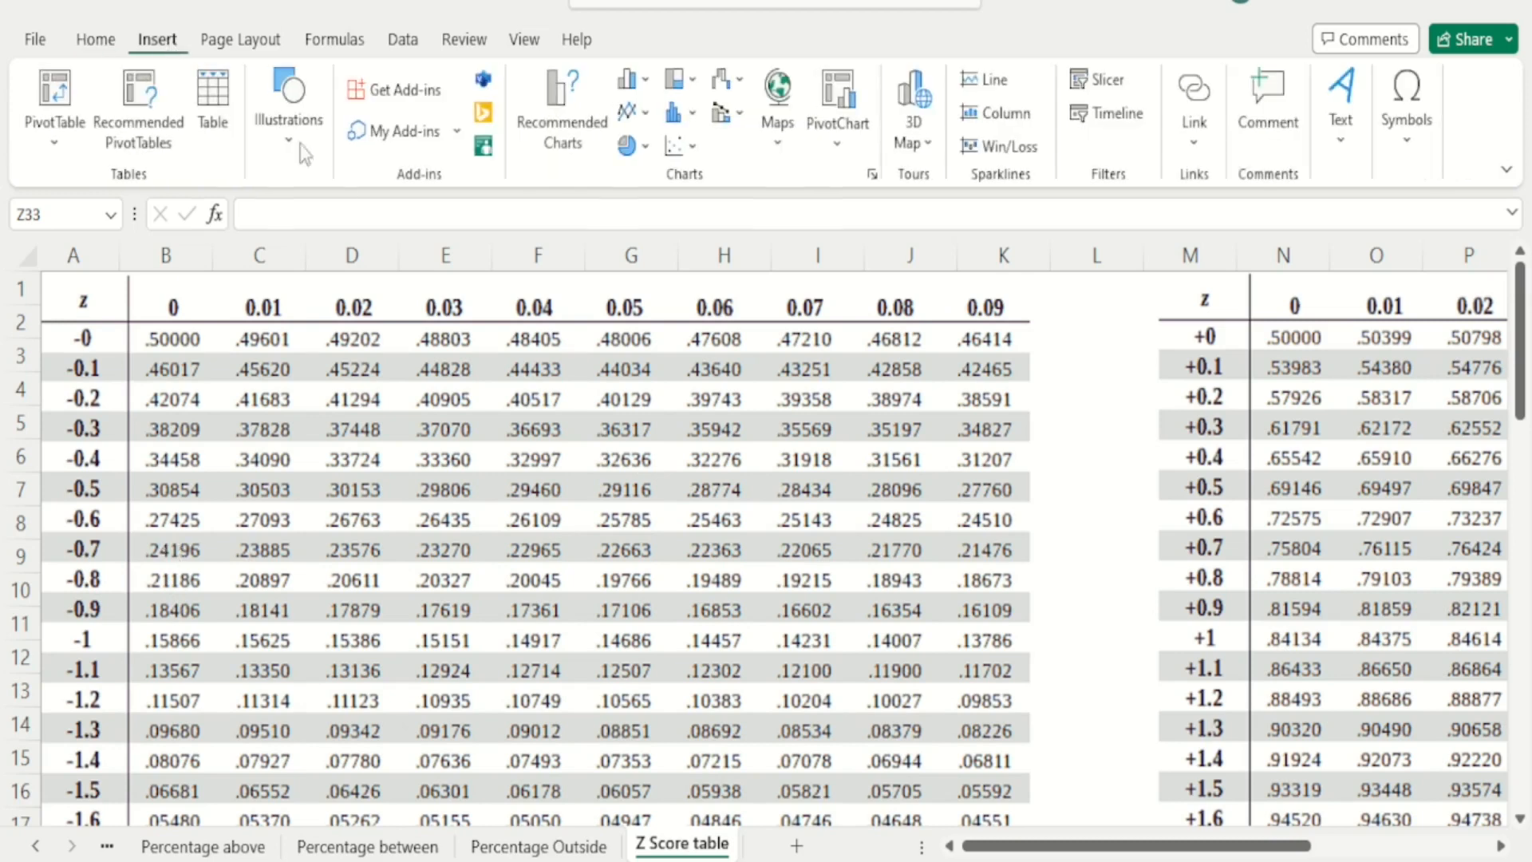
click(289, 120)
click(332, 239)
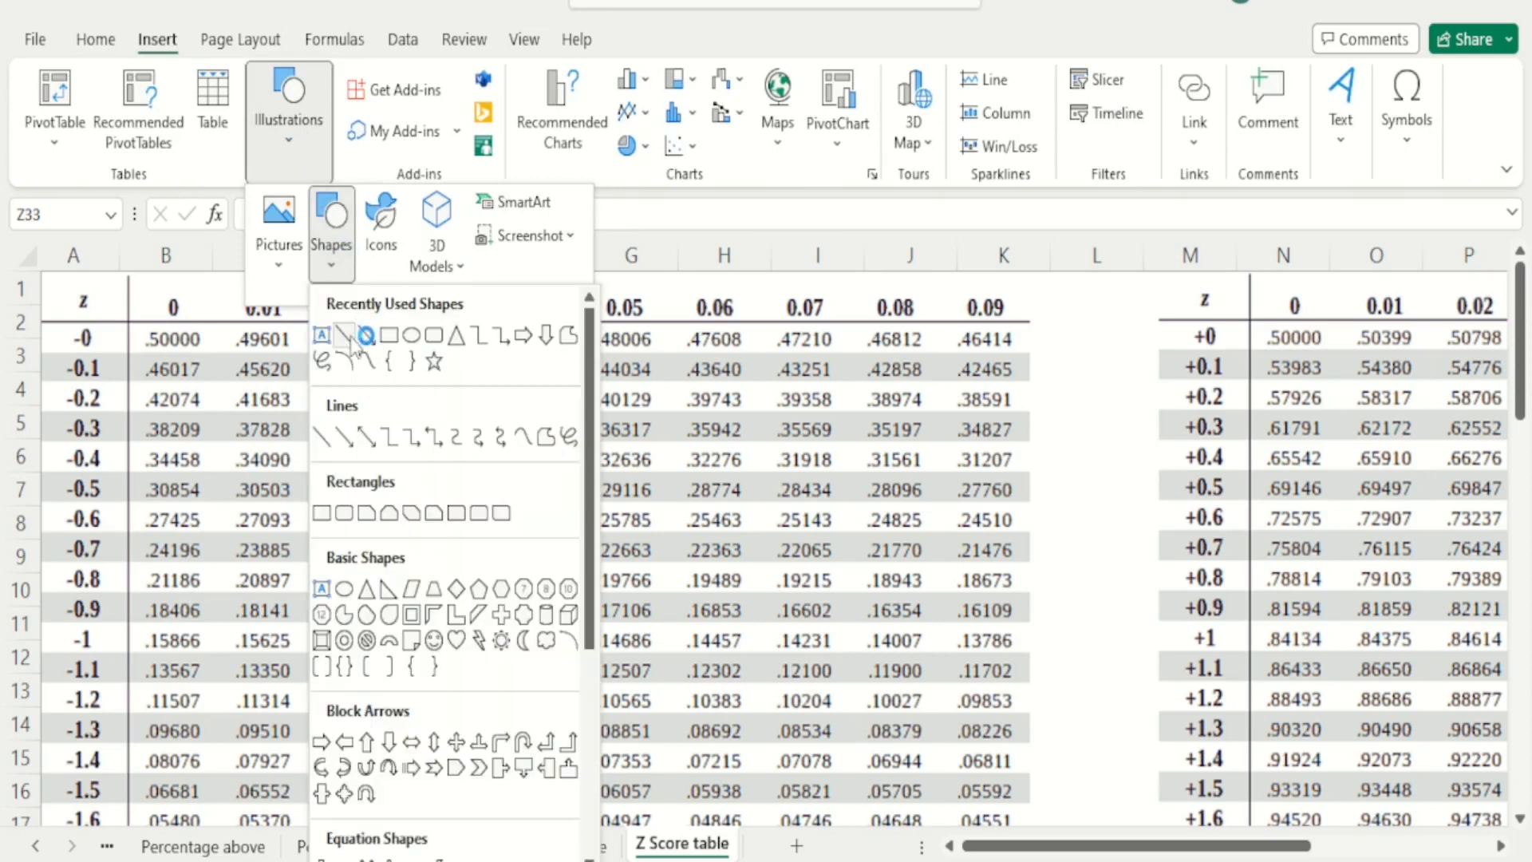
click(367, 334)
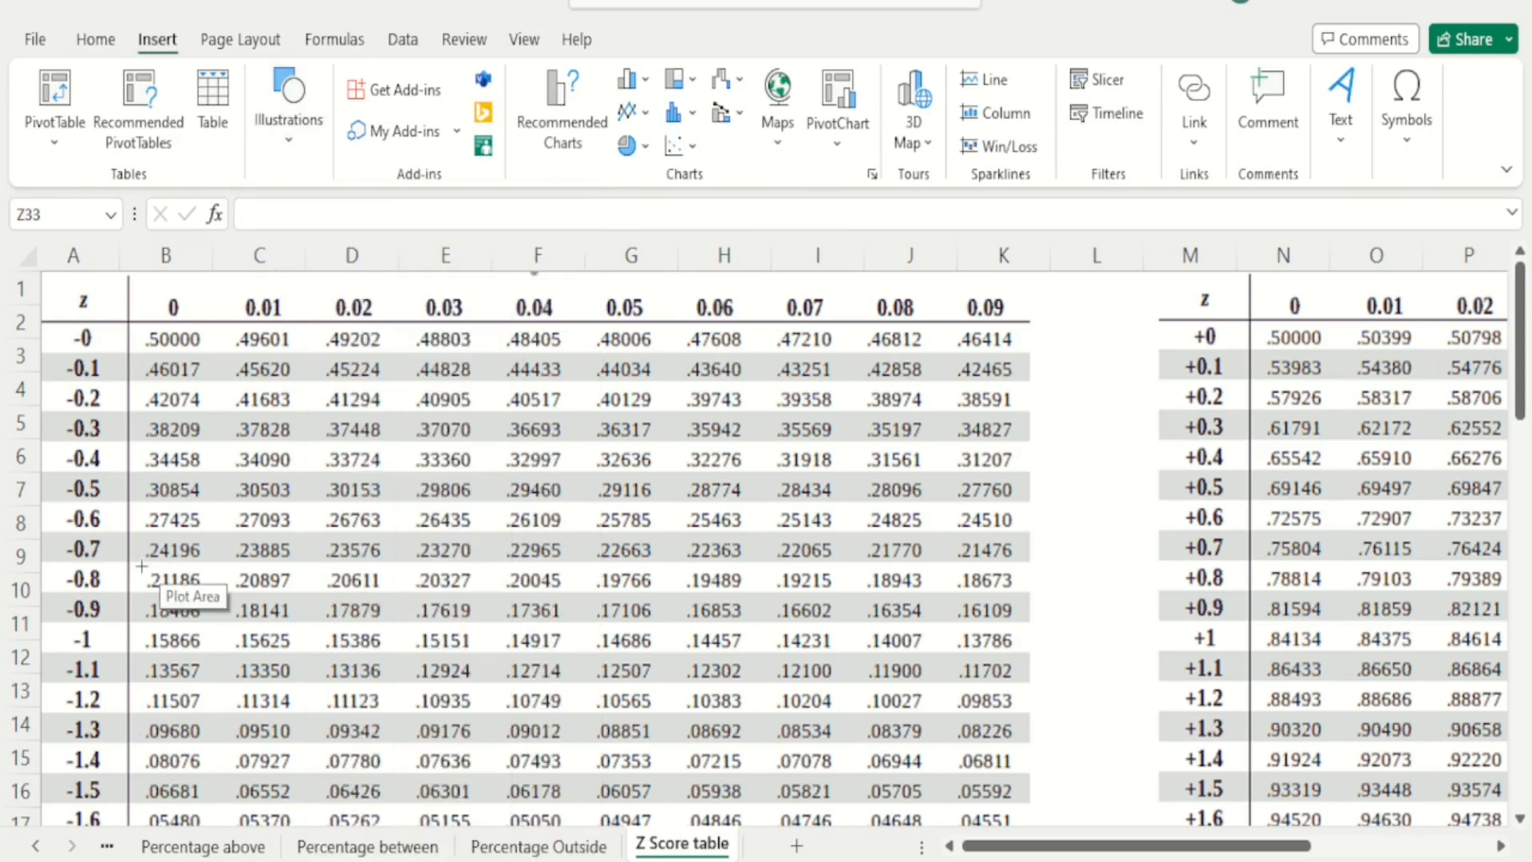
drag(136, 550, 321, 551)
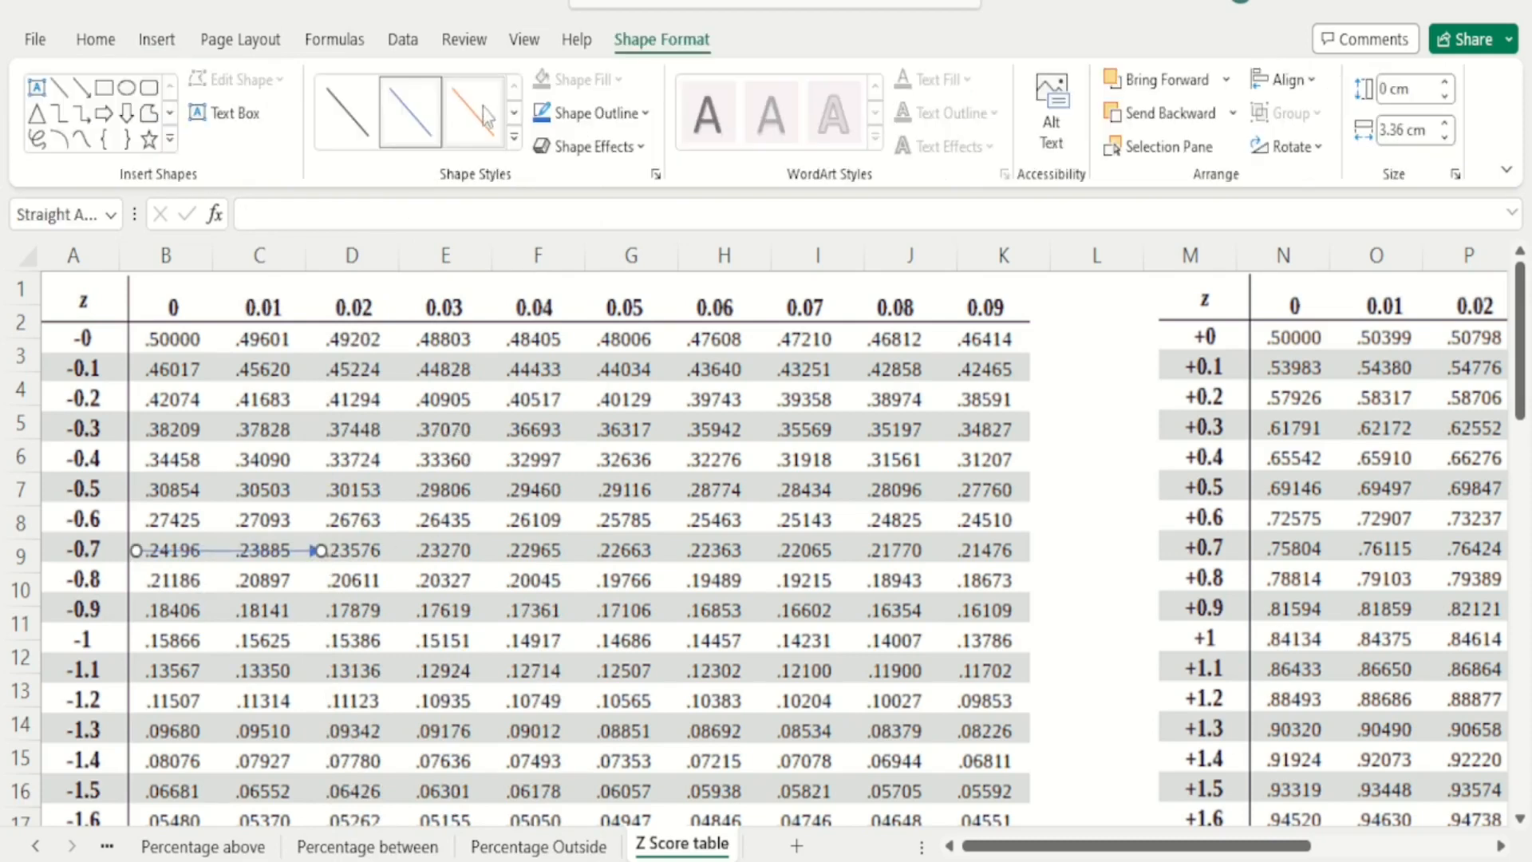
Step: Set the outline of the horizontal arrow in the -0.7 row to red
click(477, 121)
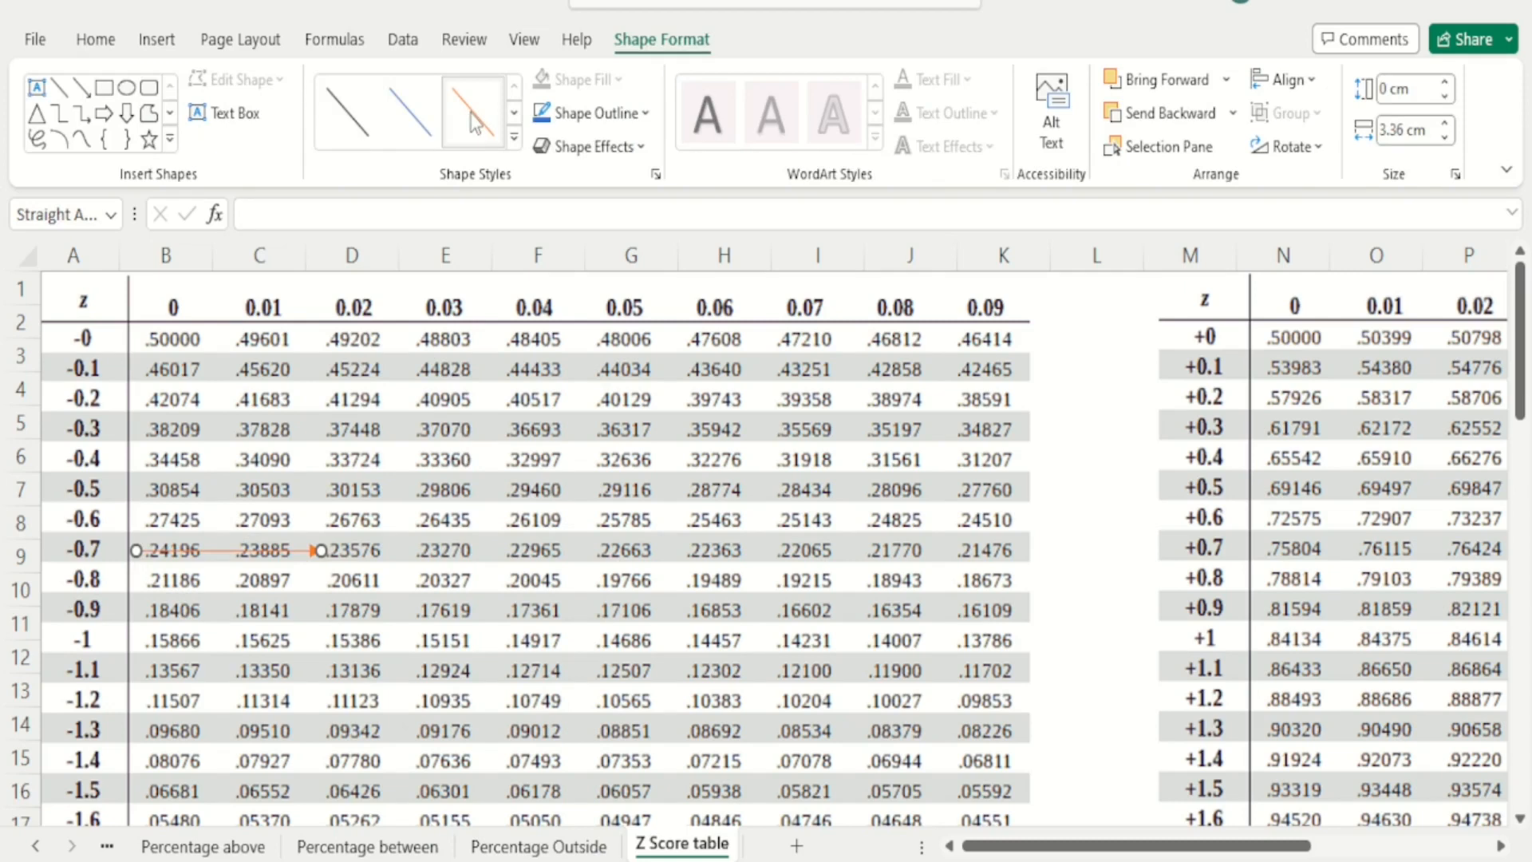
right_click(271, 553)
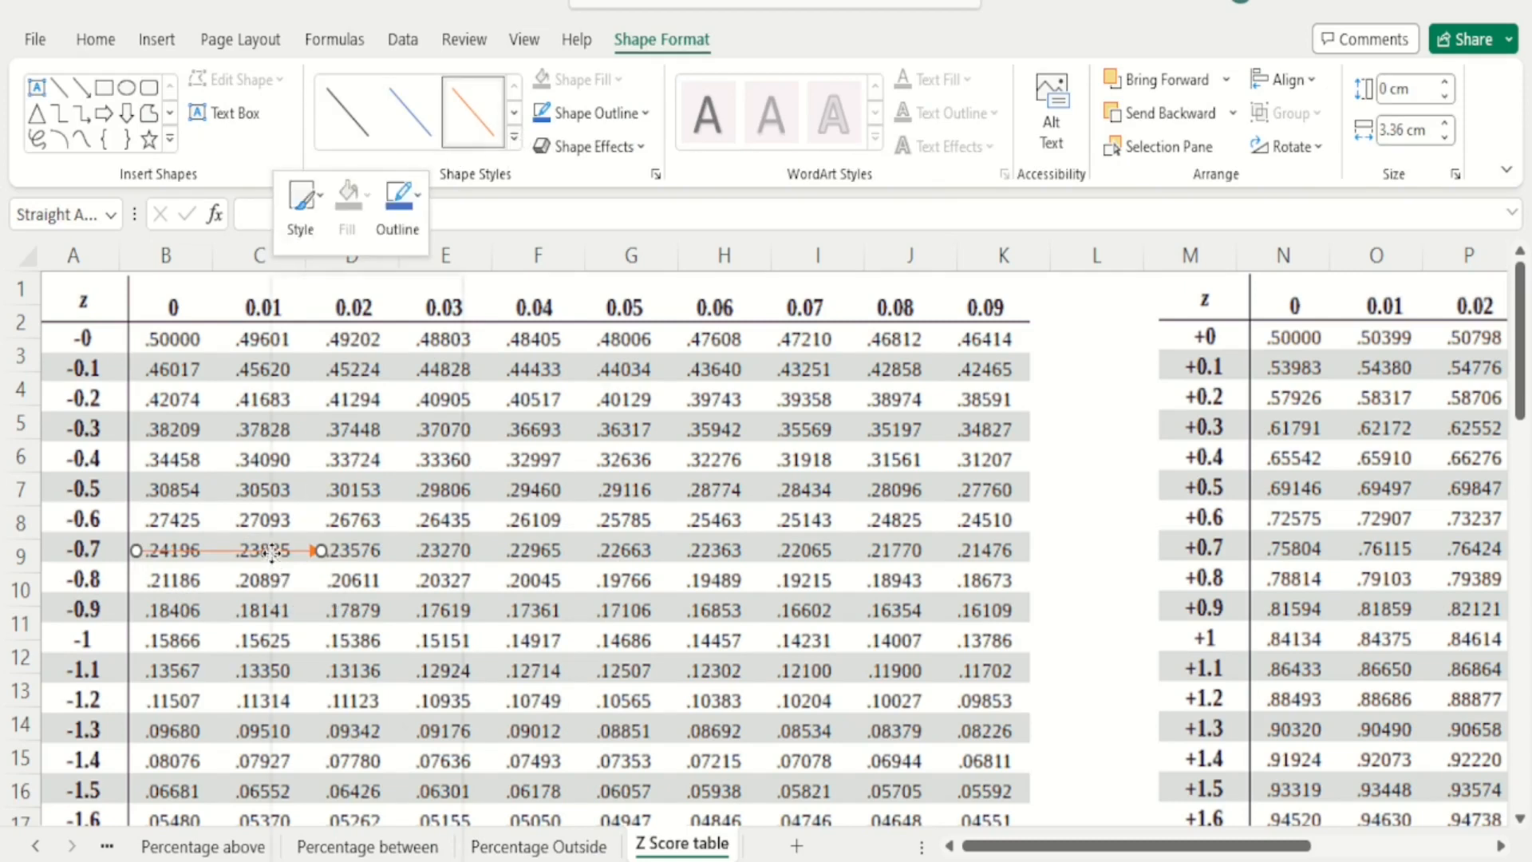
click(421, 218)
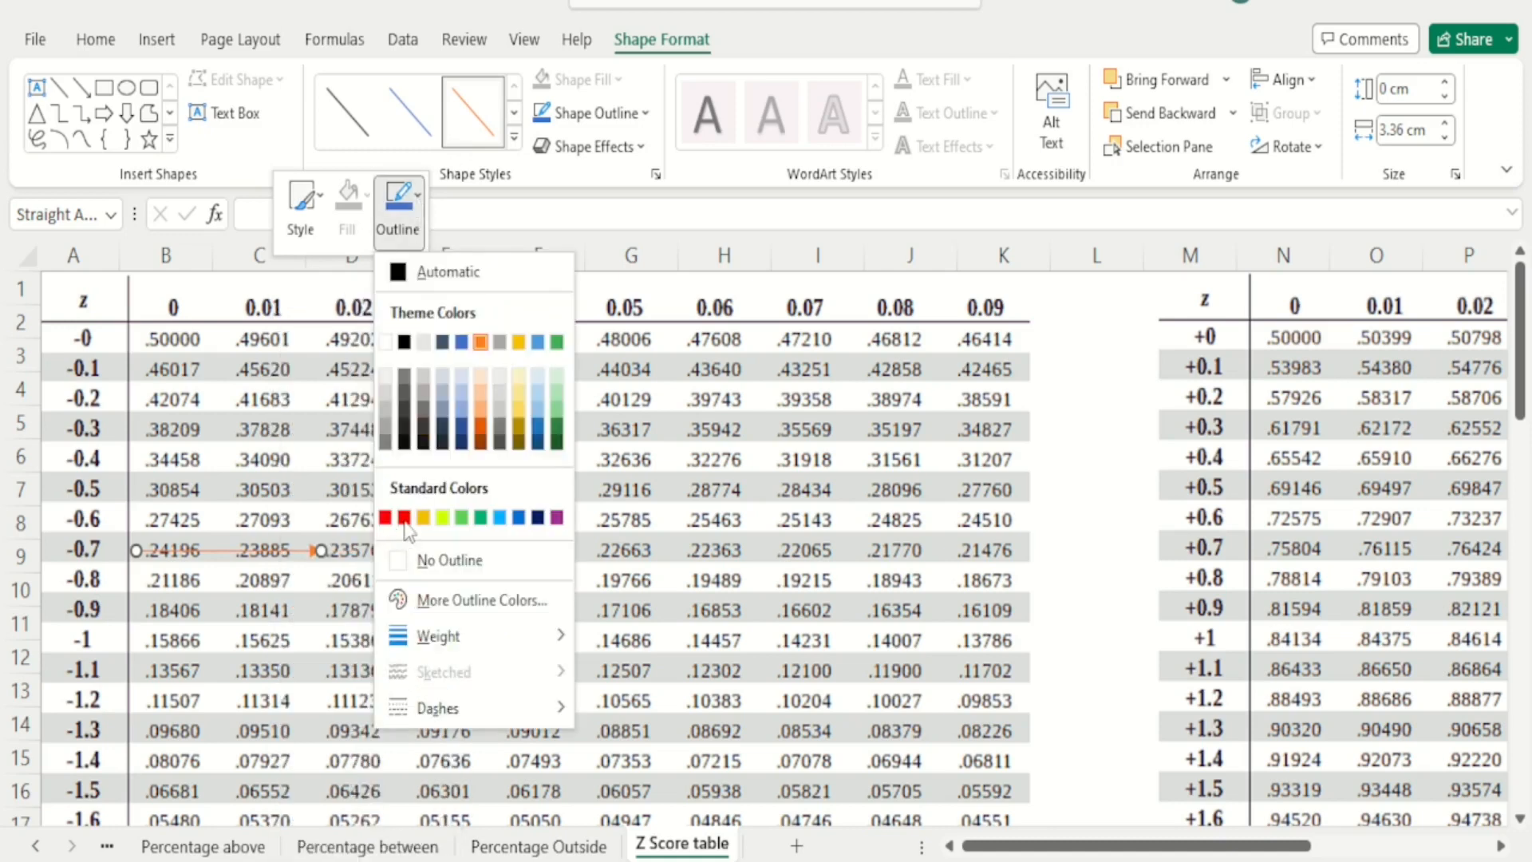
click(404, 517)
click(530, 639)
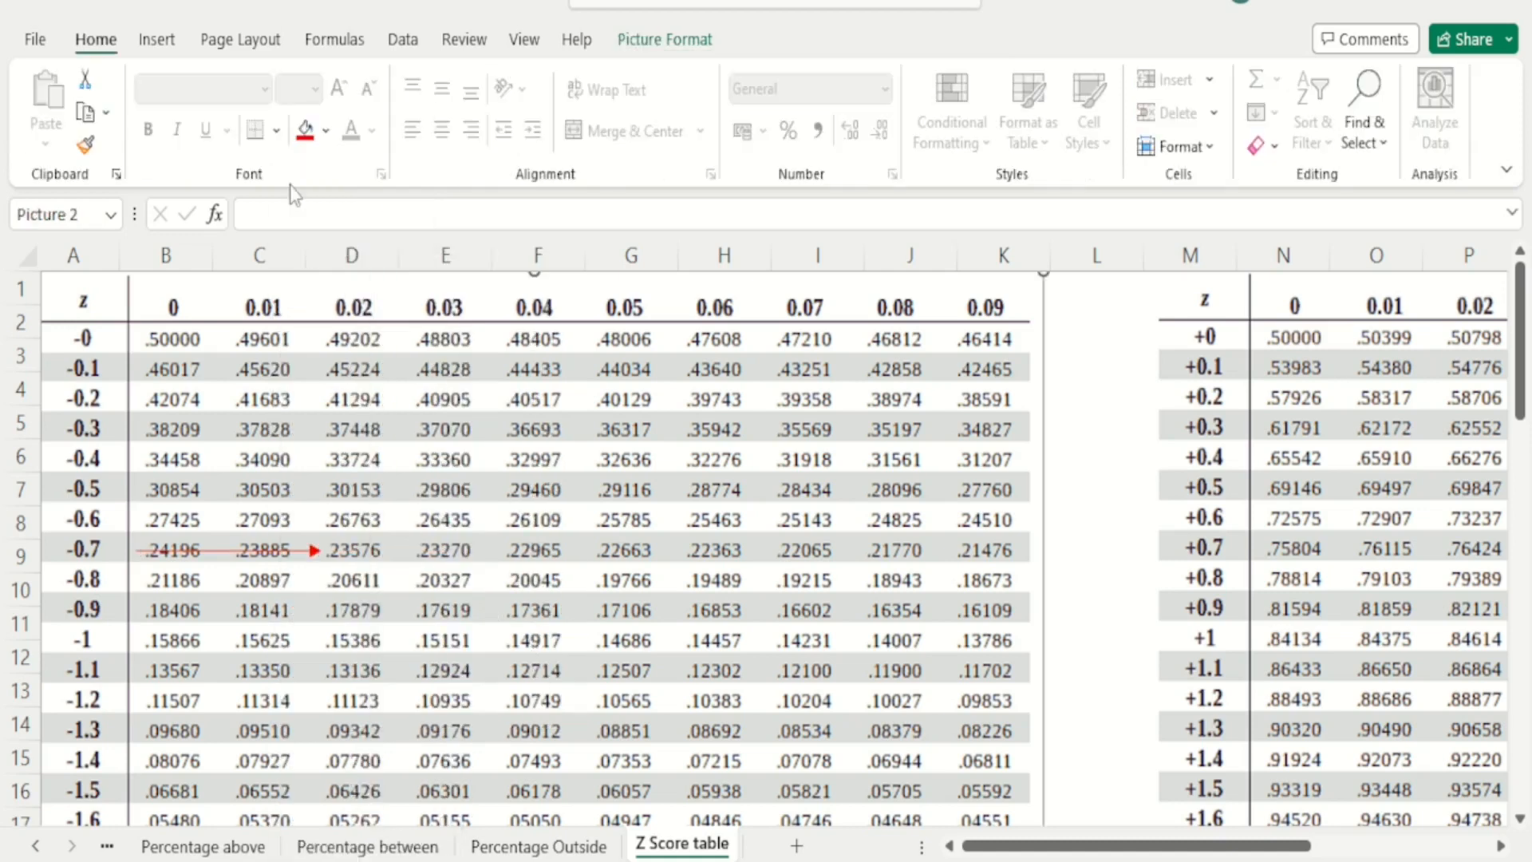
Step: Draw a vertical arrow about 3.4 cm long from the 0.02 heading down to the -0.7 row value and set its outline to red
click(156, 39)
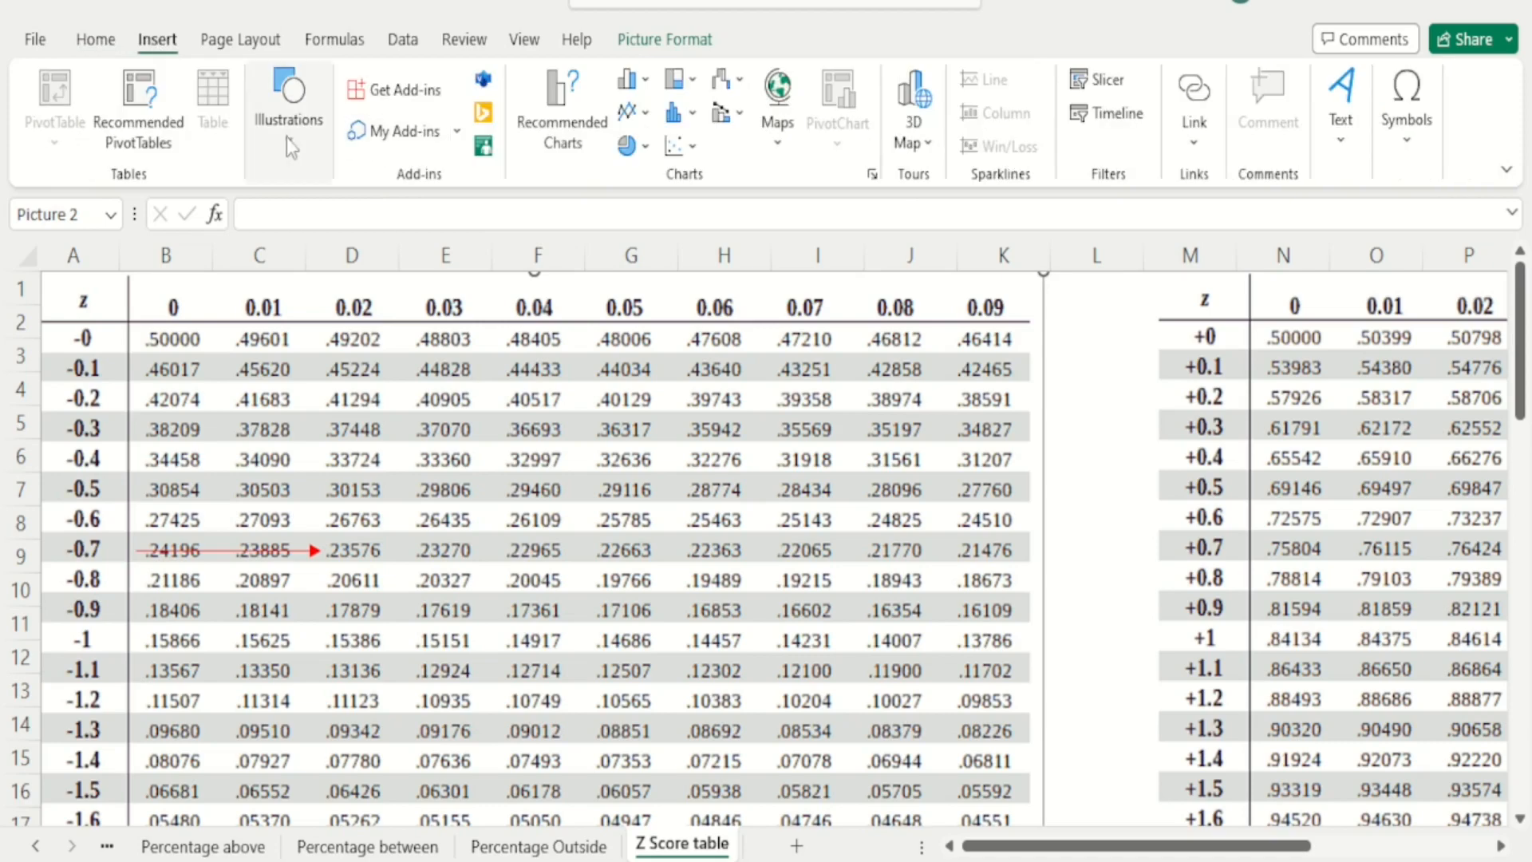
click(288, 135)
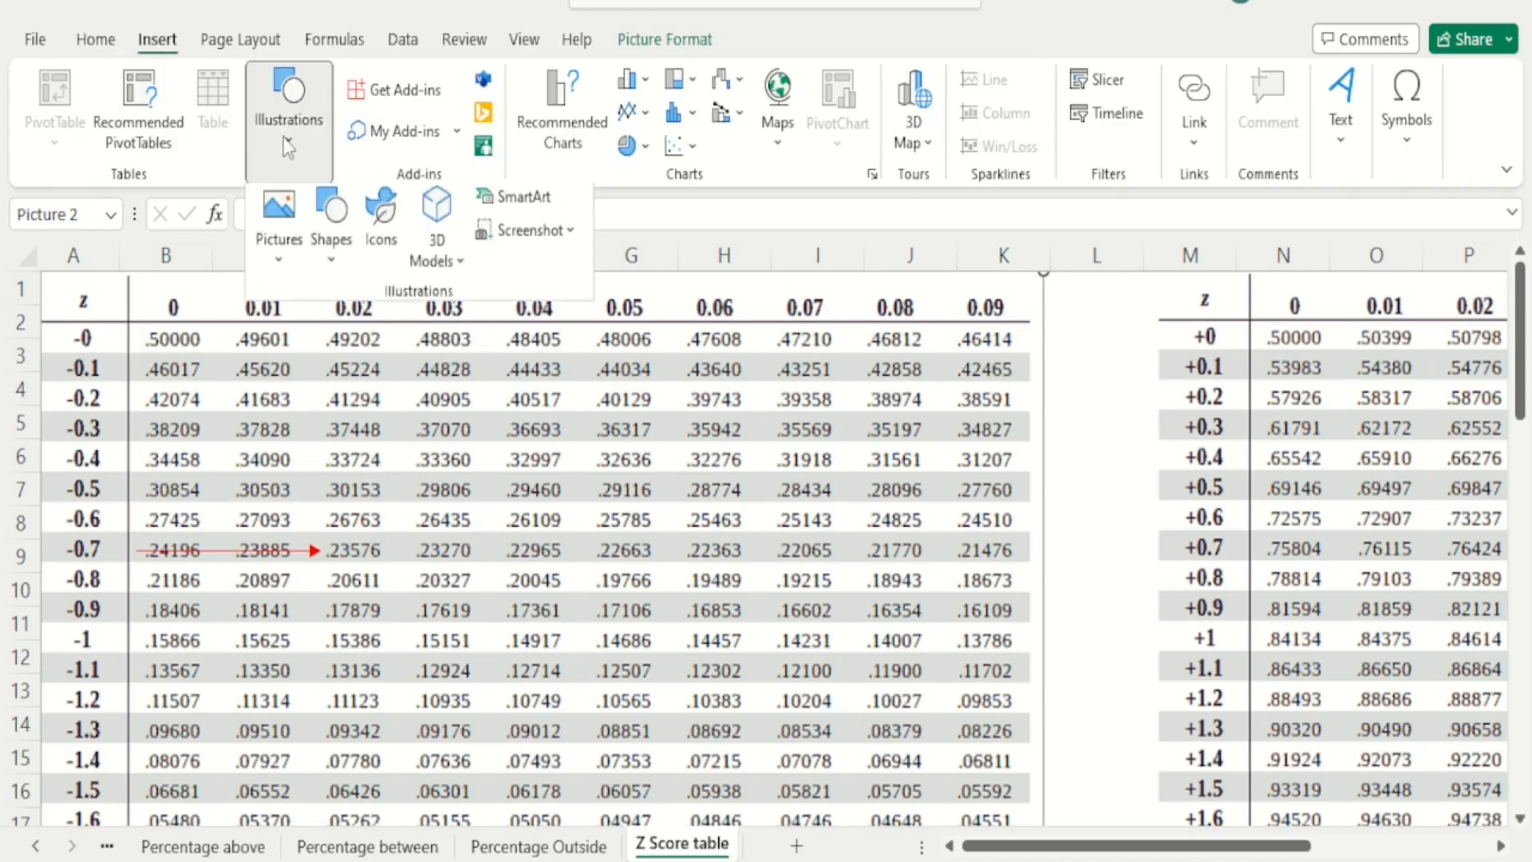
click(372, 345)
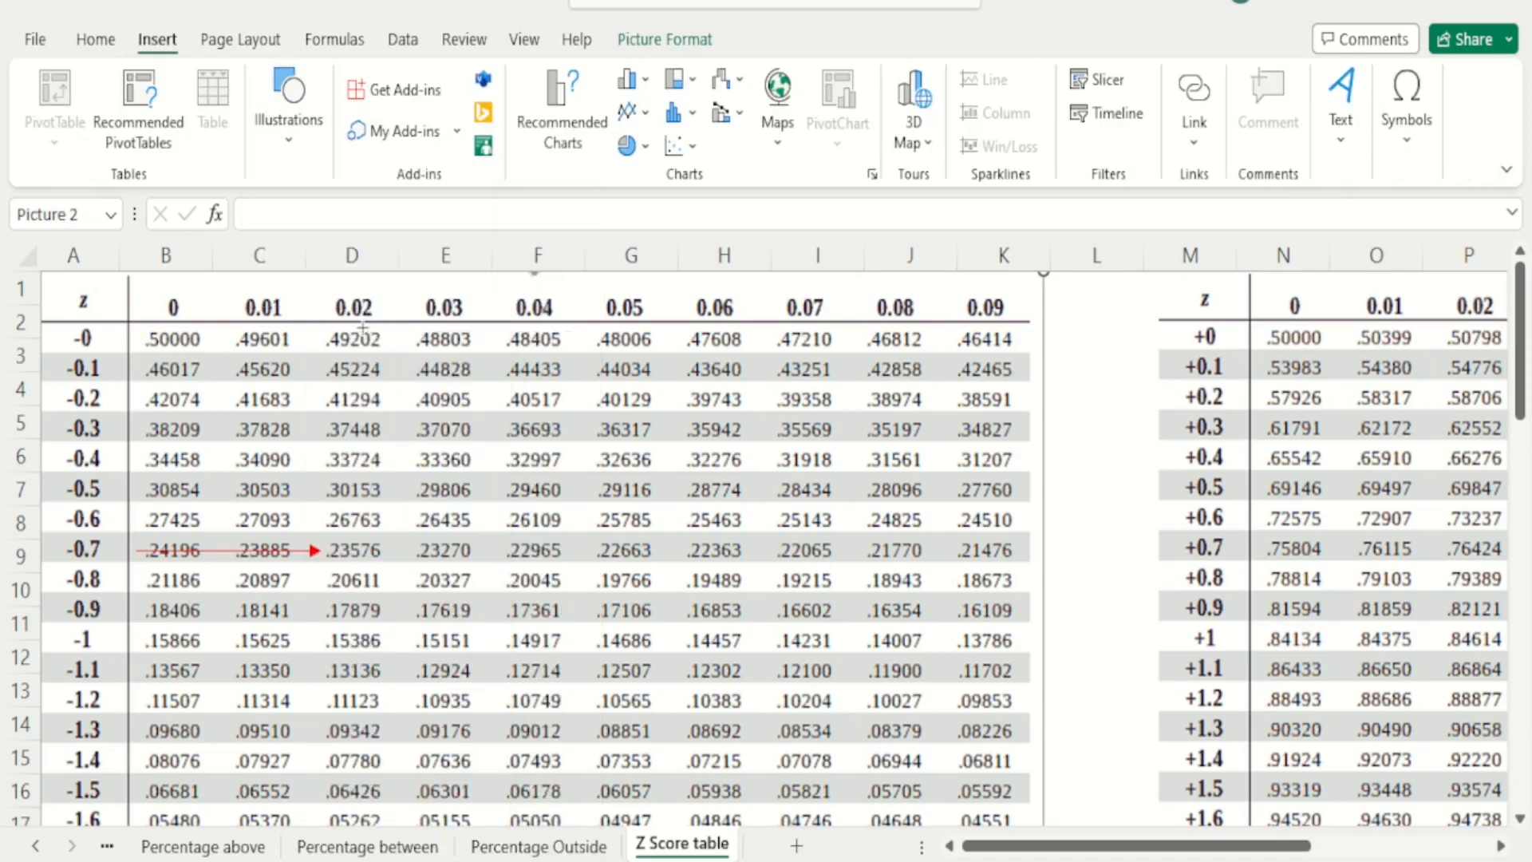
drag(356, 327, 355, 543)
right_click(354, 471)
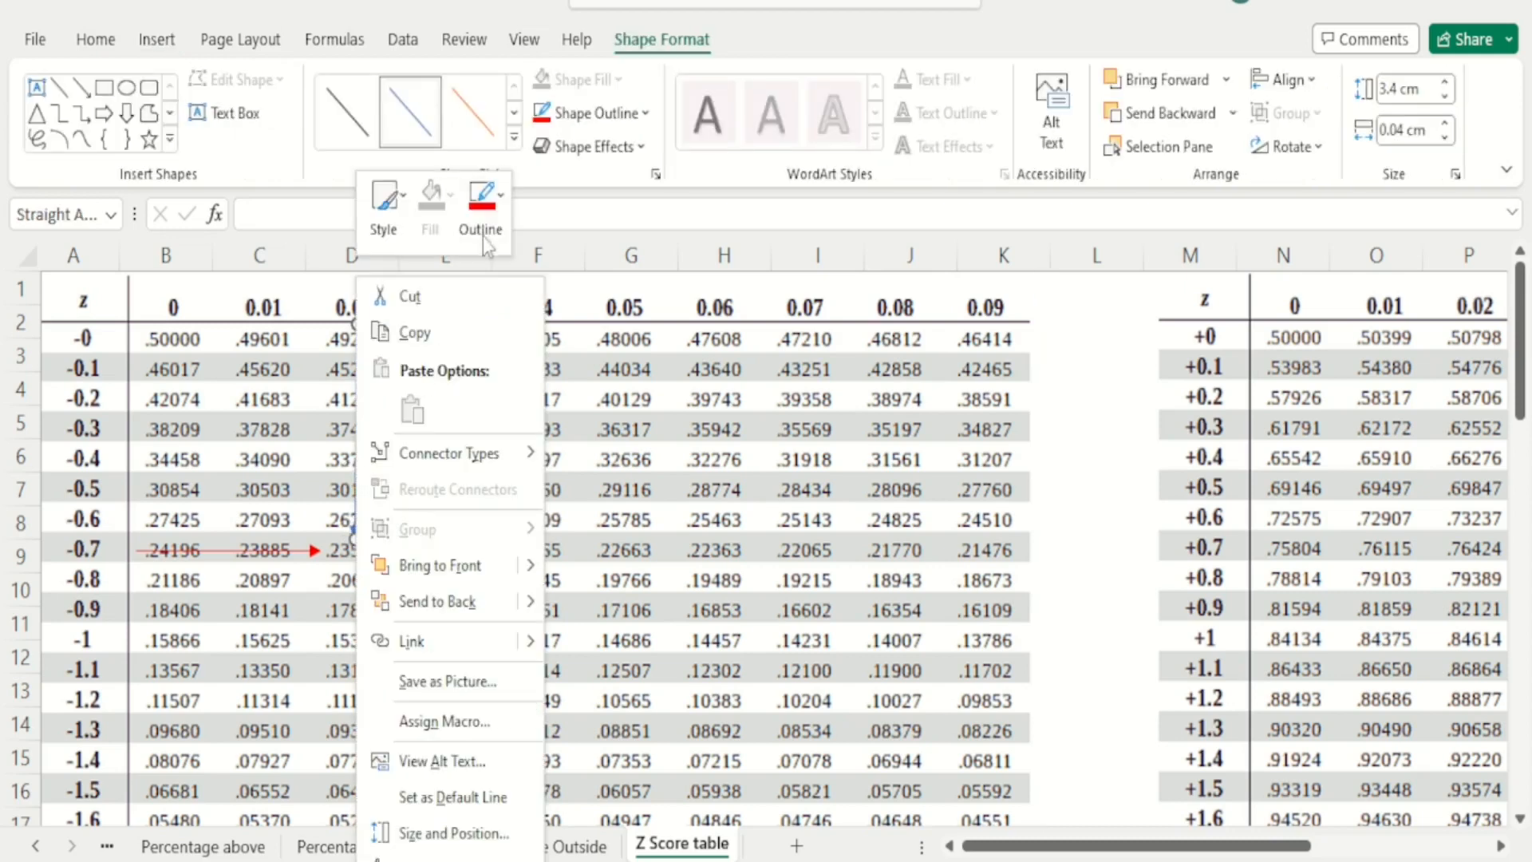
click(500, 198)
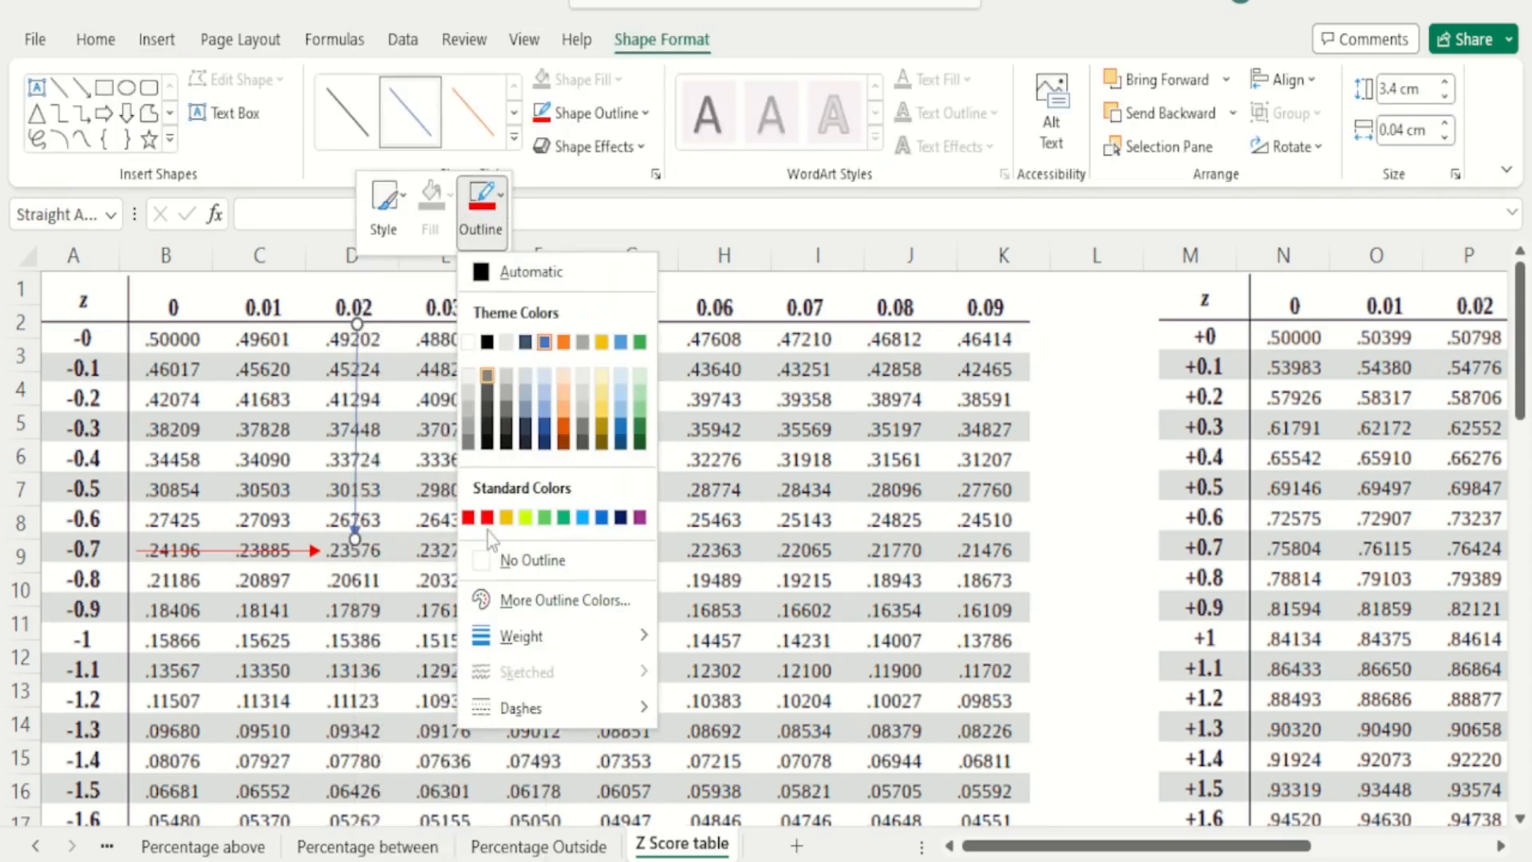
click(487, 518)
click(339, 576)
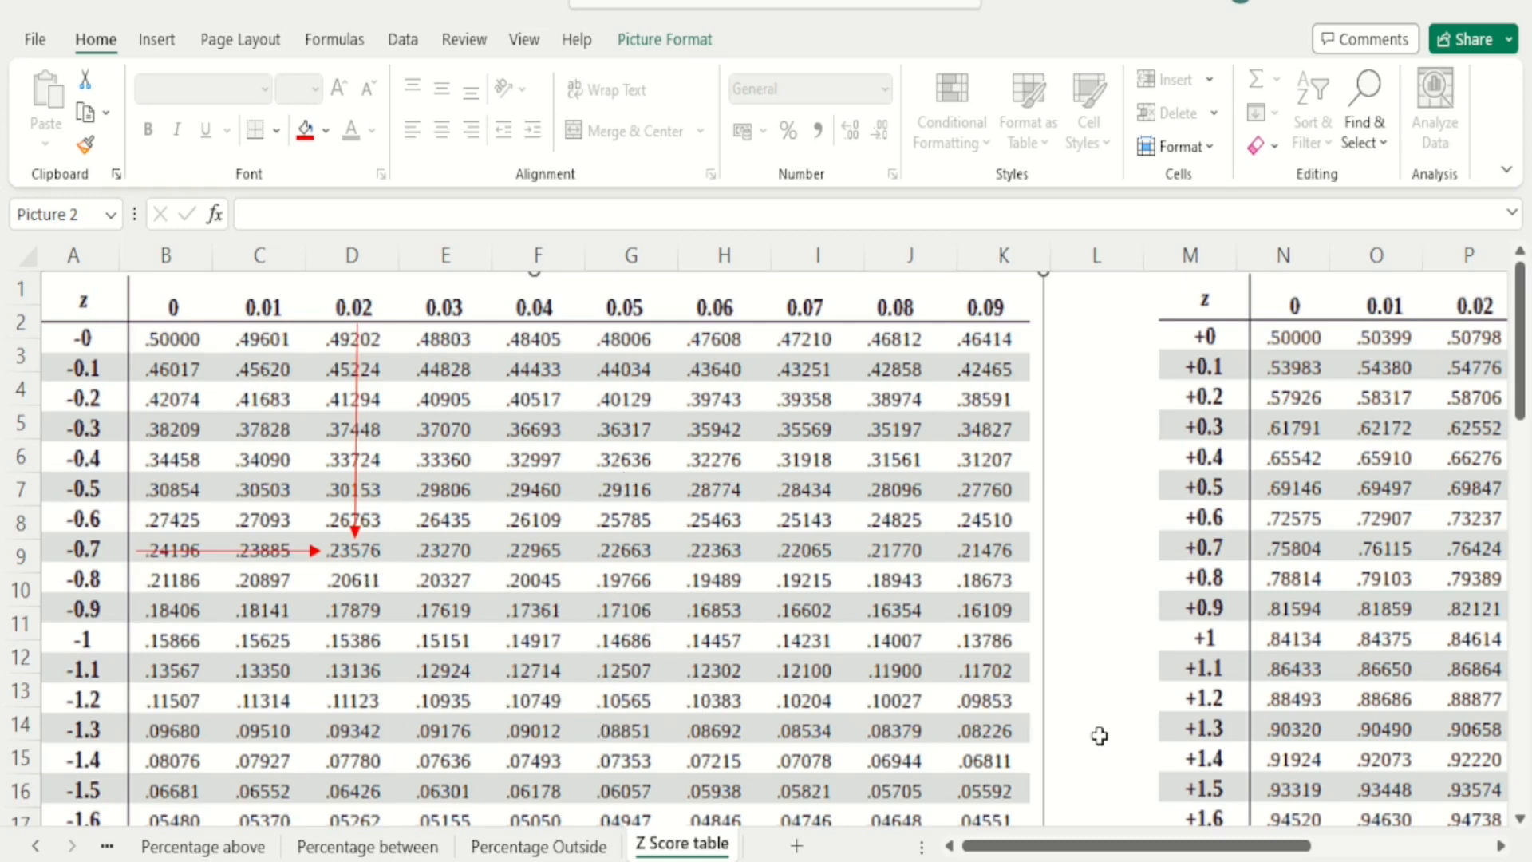
Step: Examine the positive z-score table on the same sheet
drag(1141, 853, 1302, 853)
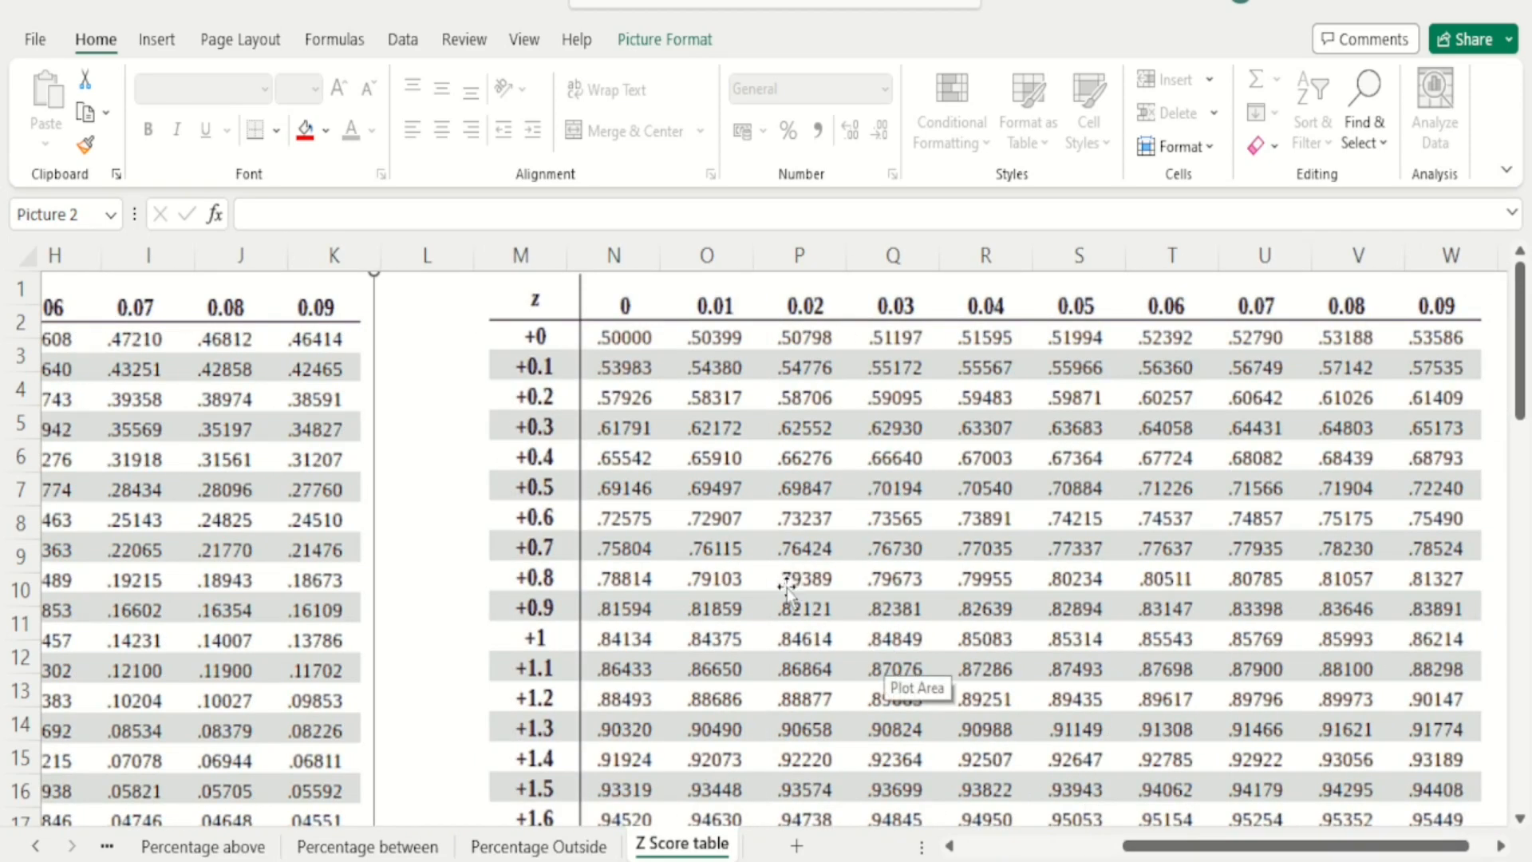